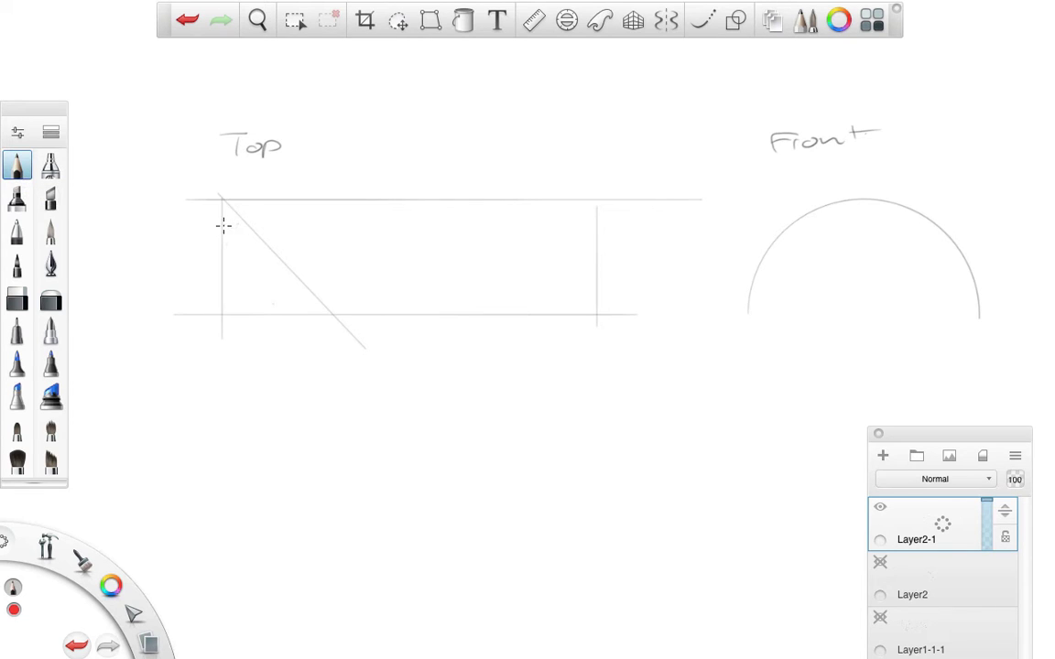
Hatch the triangle beside the diagonal in the Top view with red pencil strokes and trace the diagonal in red
mouse_move(224, 227)
mouse_down()
mouse_move(251, 243)
mouse_move(225, 282)
mouse_move(253, 275)
mouse_move(235, 305)
mouse_move(293, 279)
mouse_move(316, 300)
mouse_up()
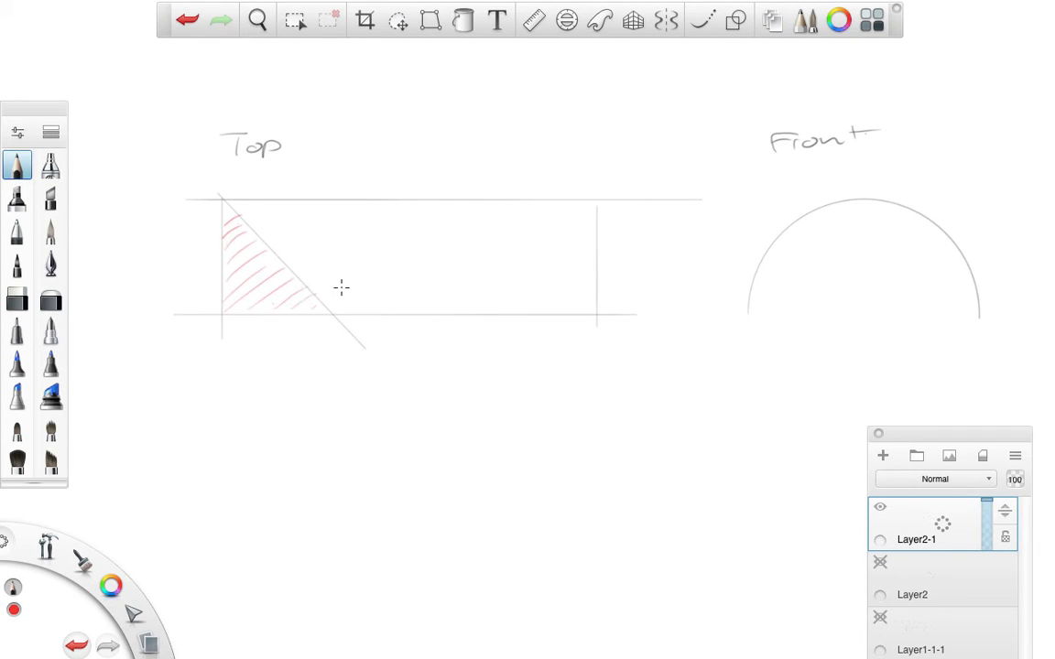
drag(228, 207, 316, 299)
drag(233, 208, 330, 311)
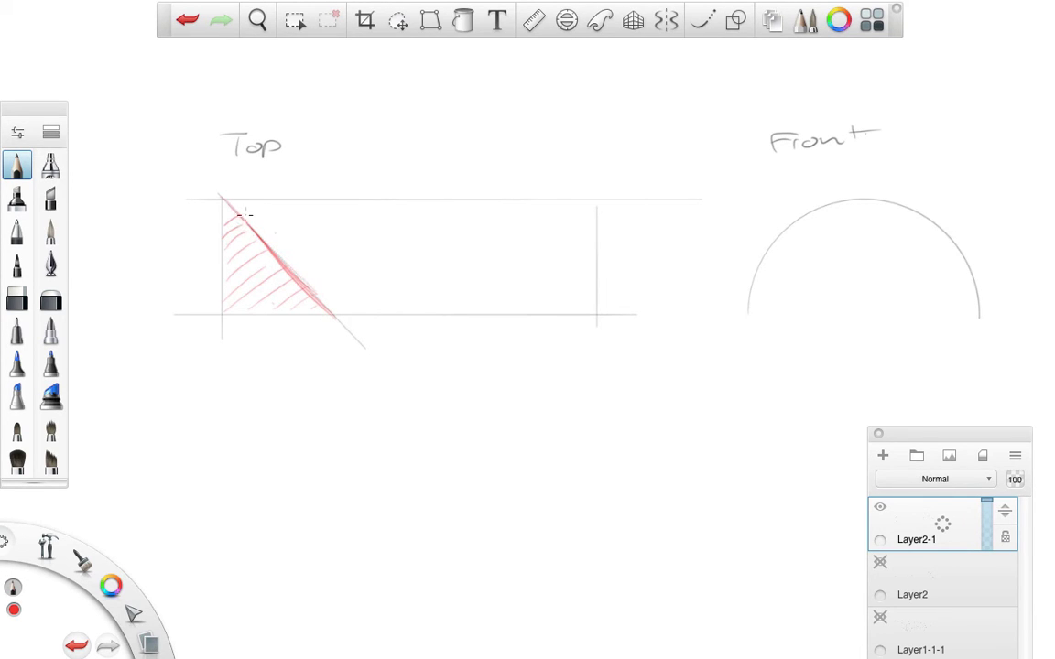
Outline the rest of the Top view shape in red along its upper, lower and right edges
drag(219, 195, 506, 196)
drag(313, 198, 586, 198)
drag(334, 313, 585, 312)
drag(600, 185, 597, 320)
drag(595, 223, 596, 306)
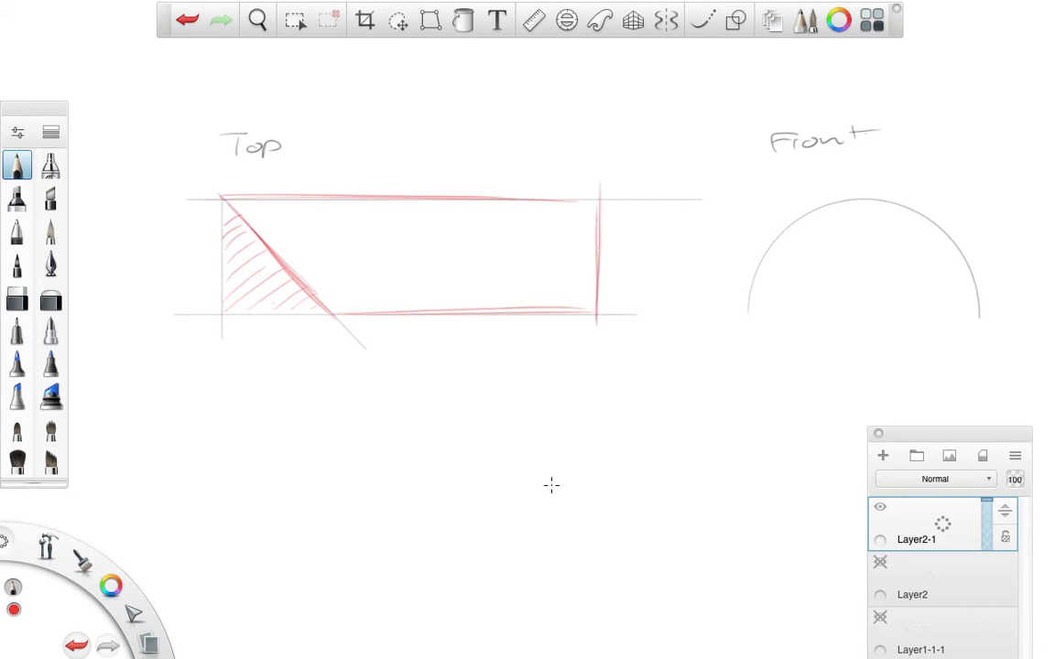
Undo the last red outline strokes in the Top view, including those on the right edge
key(ctrl+z)
key(ctrl+z)
key(ctrl+z)
key(ctrl+z)
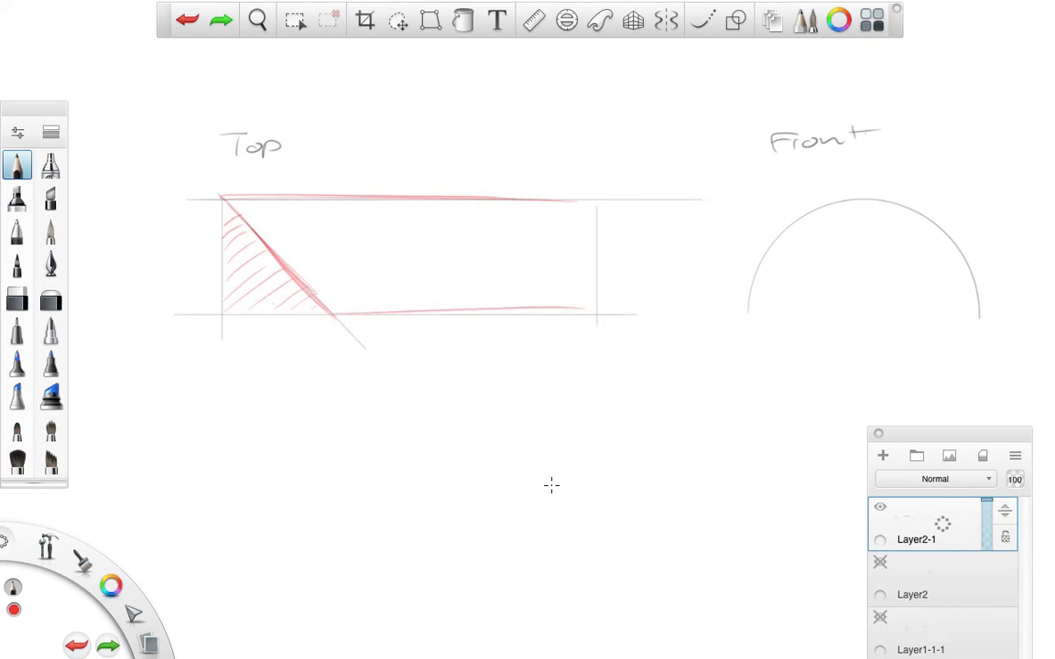
Hide Layer2-1 and show the perspective arch drawing on Layer1-1-1
click(882, 506)
drag(958, 430, 960, 233)
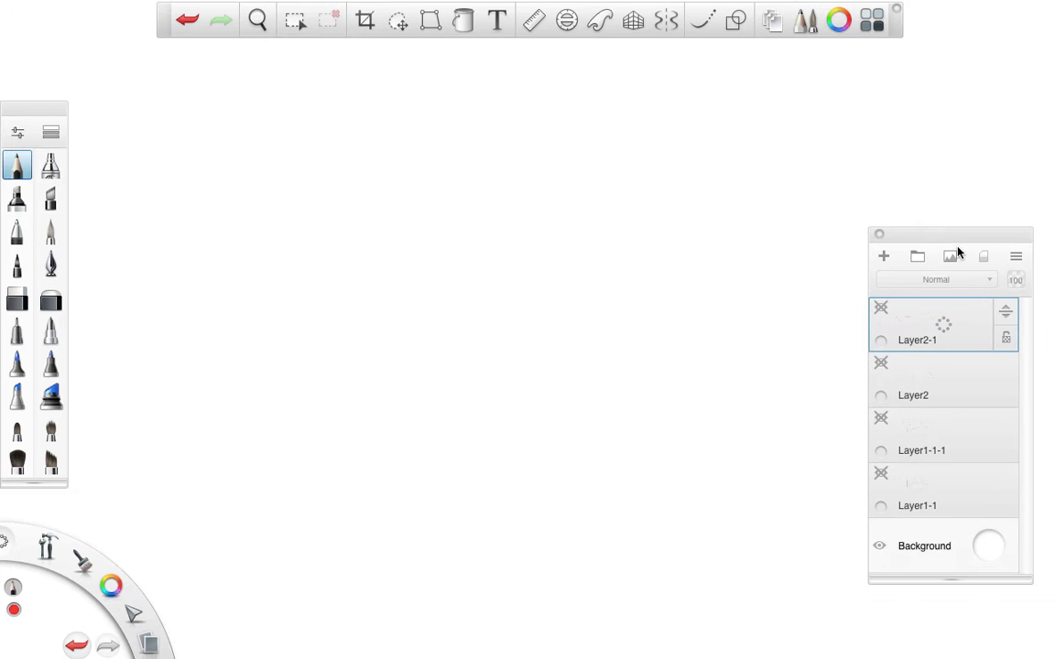
click(880, 417)
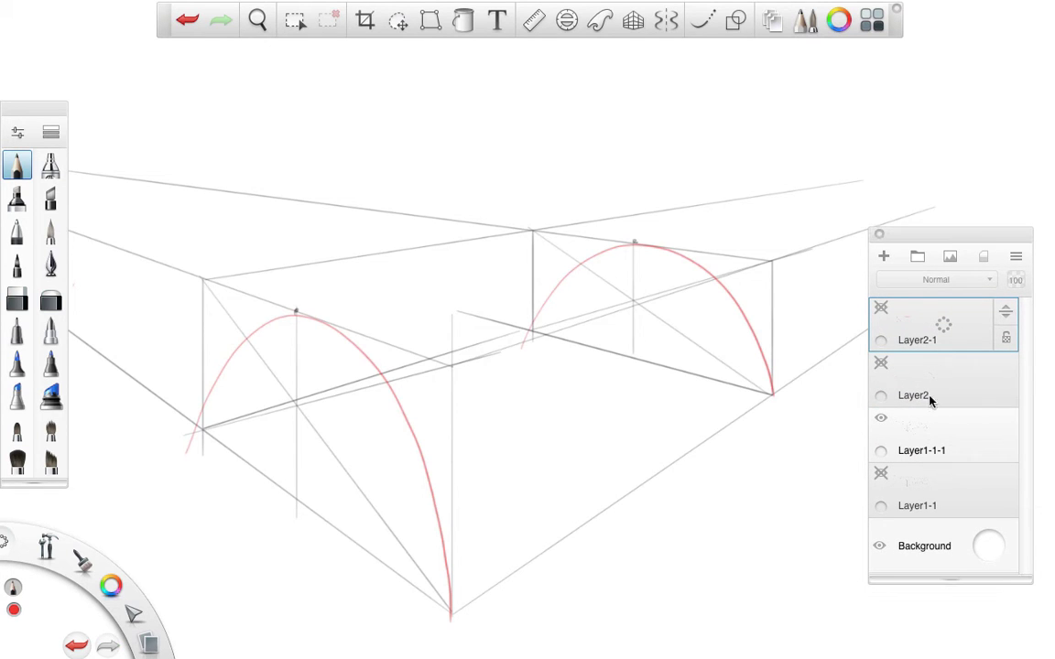
Select Layer1-1-1 and add a new layer above it
click(930, 438)
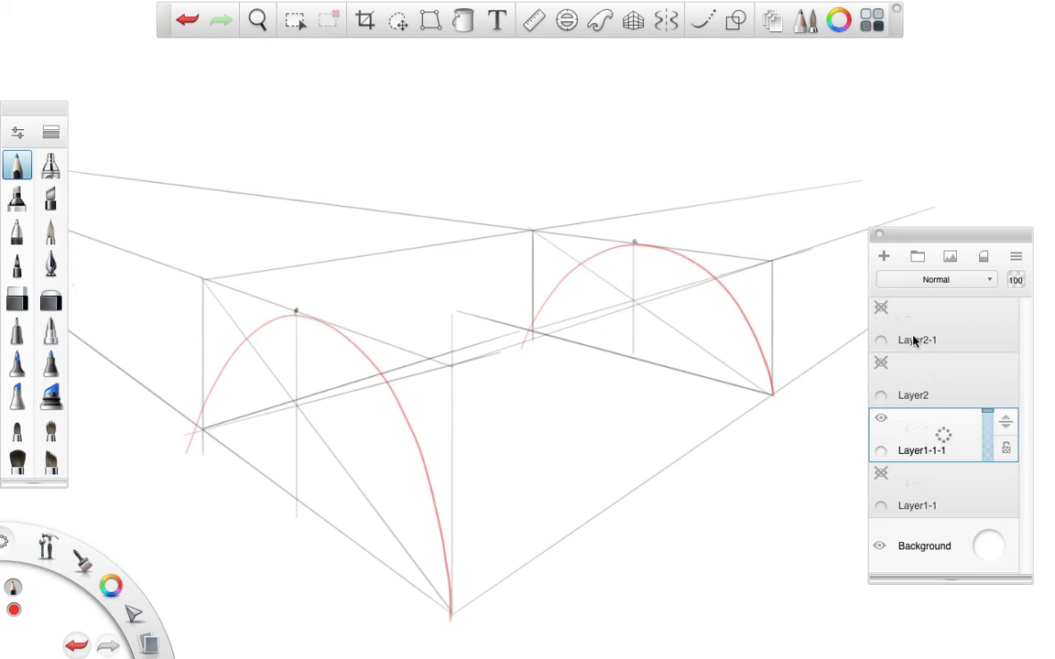
click(883, 255)
click(879, 234)
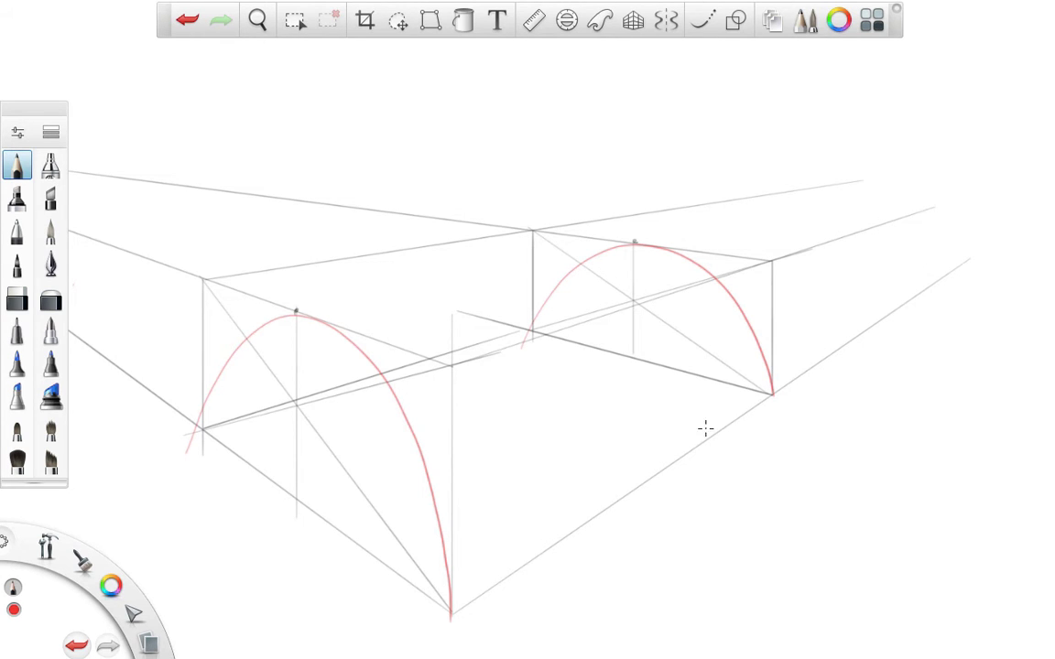
Mark the two base ends and the apex of both the front and rear arches with red points
drag(725, 430, 803, 457)
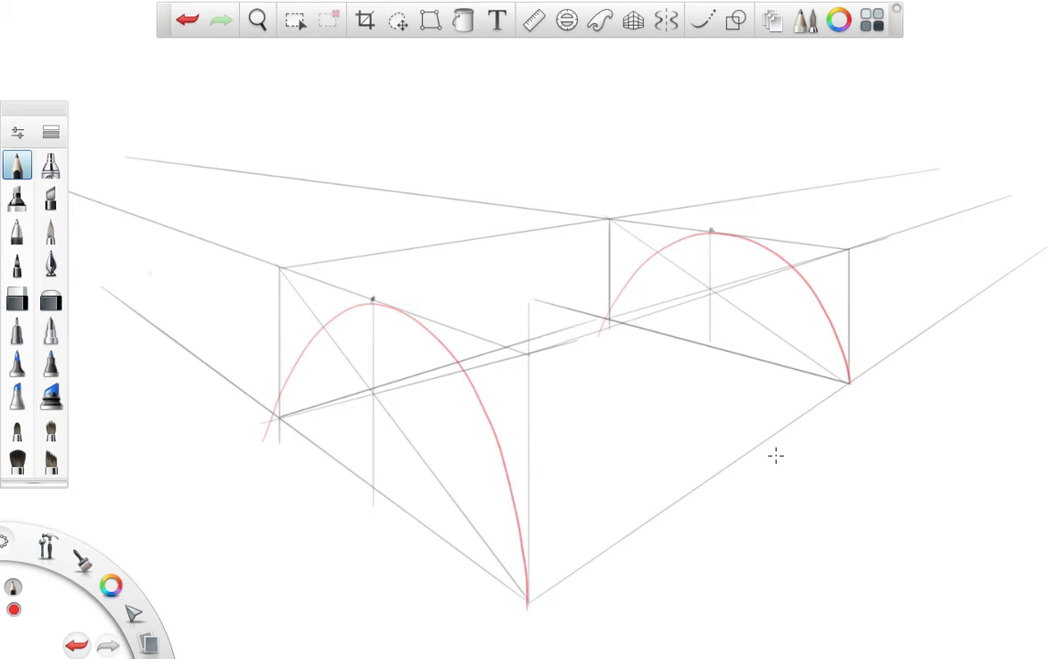
click(280, 417)
click(374, 301)
click(529, 597)
click(607, 318)
click(710, 233)
click(848, 382)
Draw a straight red ruler line connecting the apex of the front arch to the apex of the rear arch
click(542, 26)
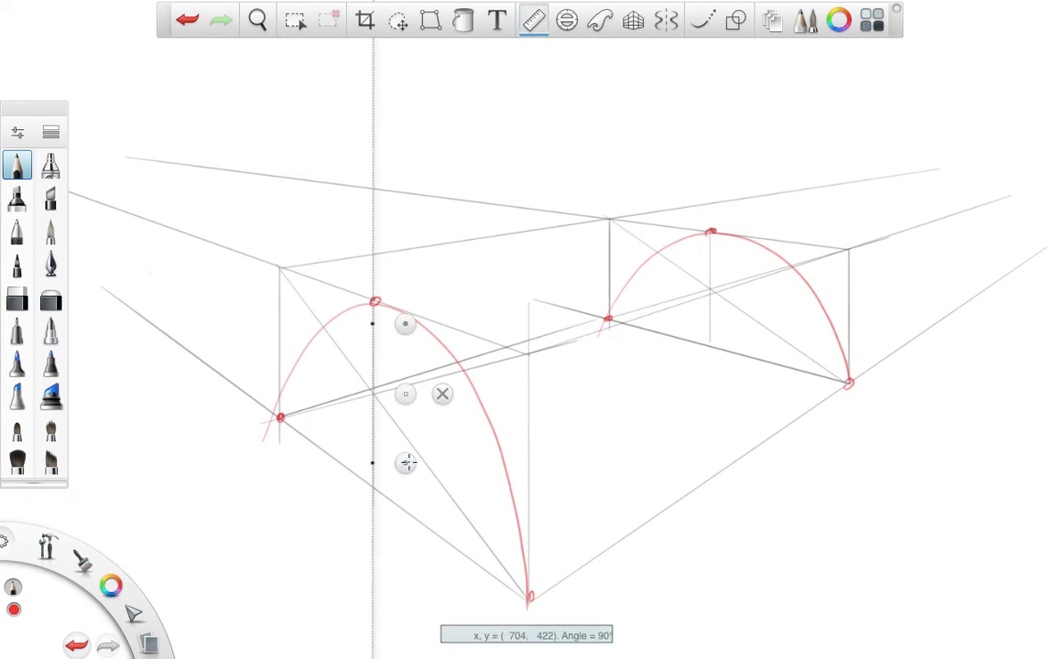
drag(404, 462, 737, 231)
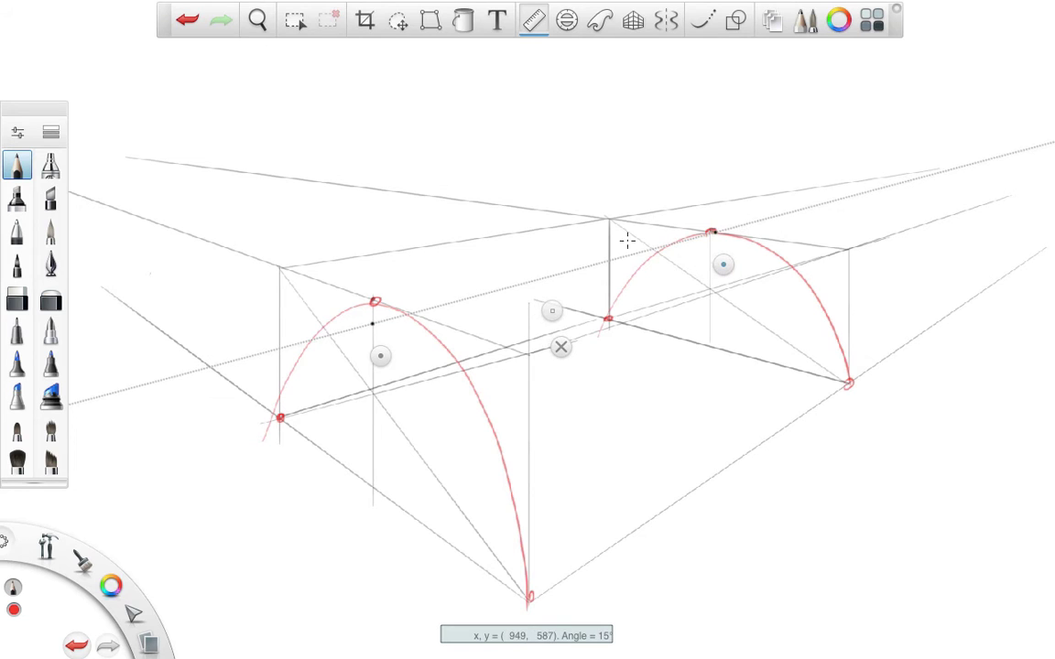
drag(379, 357, 384, 328)
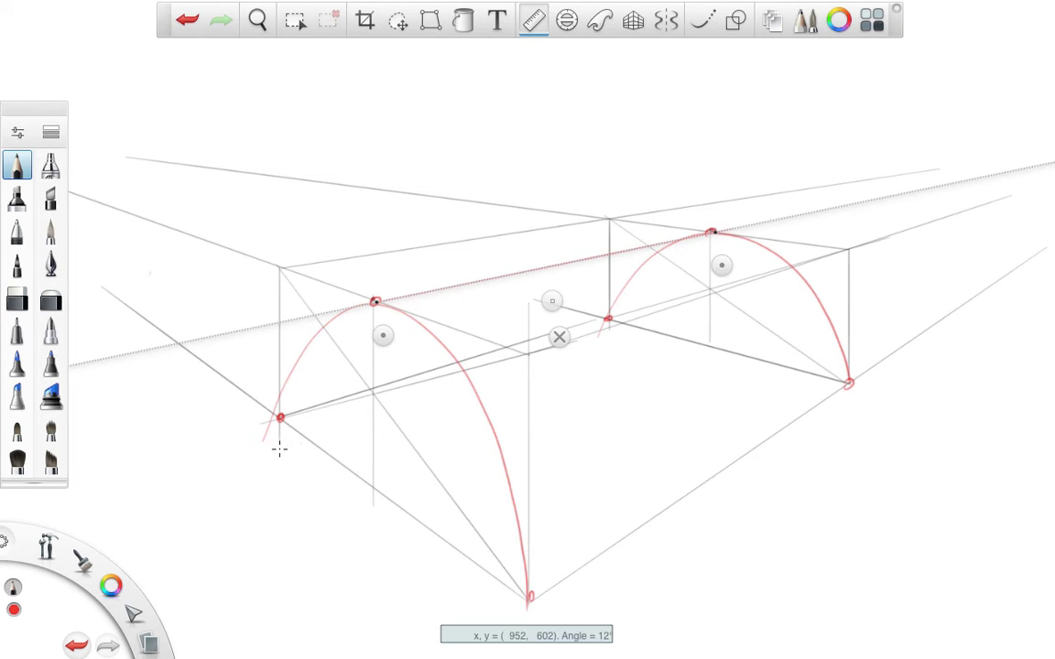
click(559, 337)
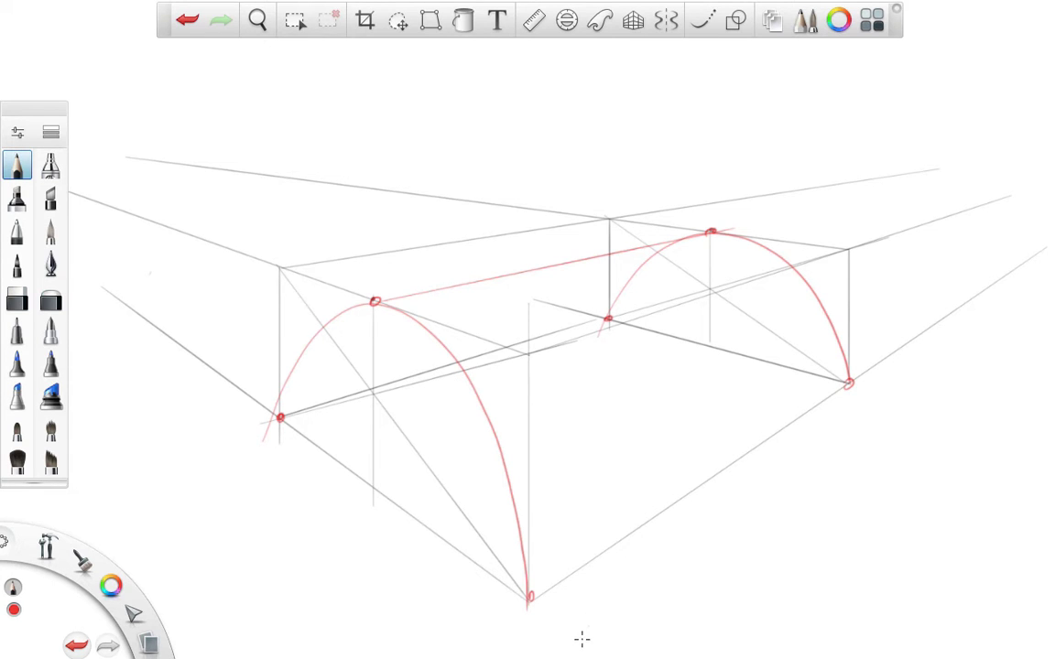
Mark a point on the right-hand ground edge and join it to the front arch's left base with a straight red ruler line
scroll(840, 334, down, 5)
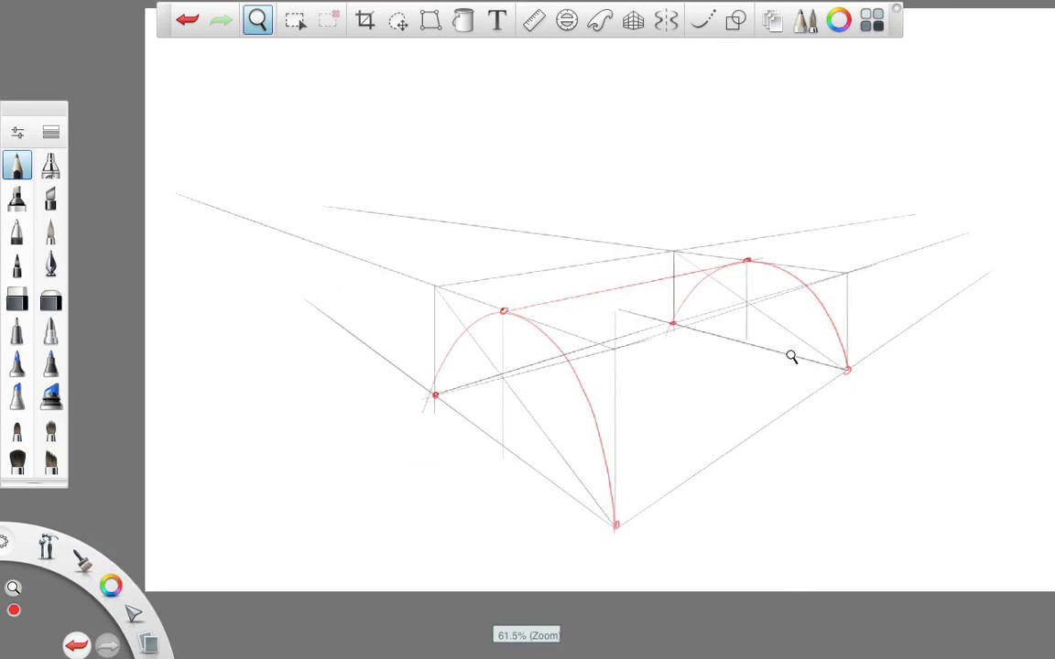
key(space)
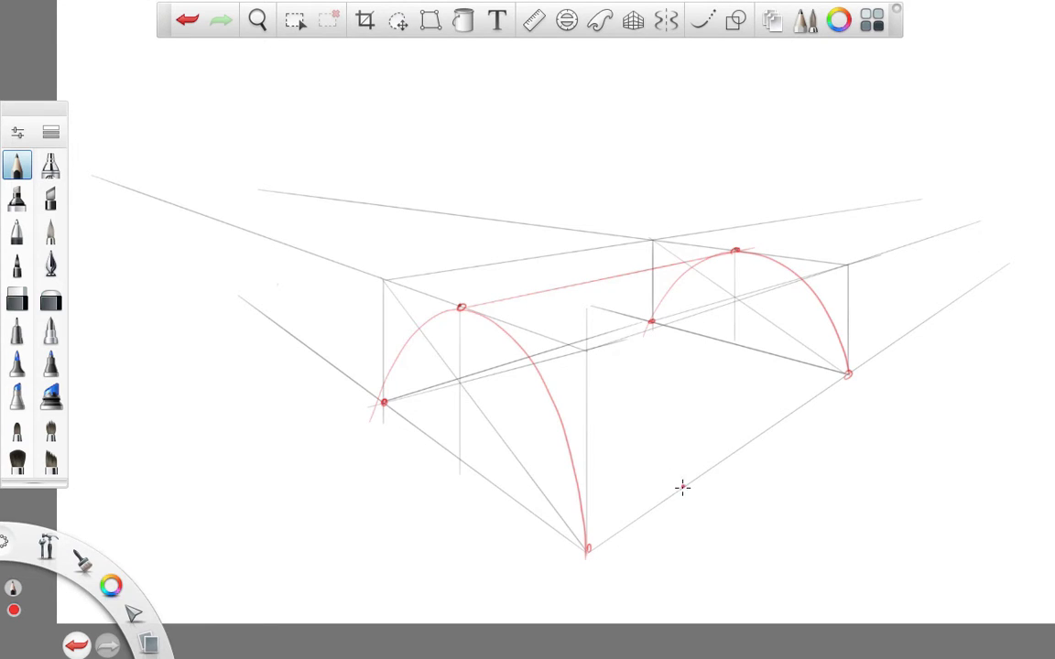
click(682, 485)
click(533, 21)
drag(383, 335, 399, 432)
drag(732, 263, 702, 519)
drag(381, 402, 679, 507)
click(513, 512)
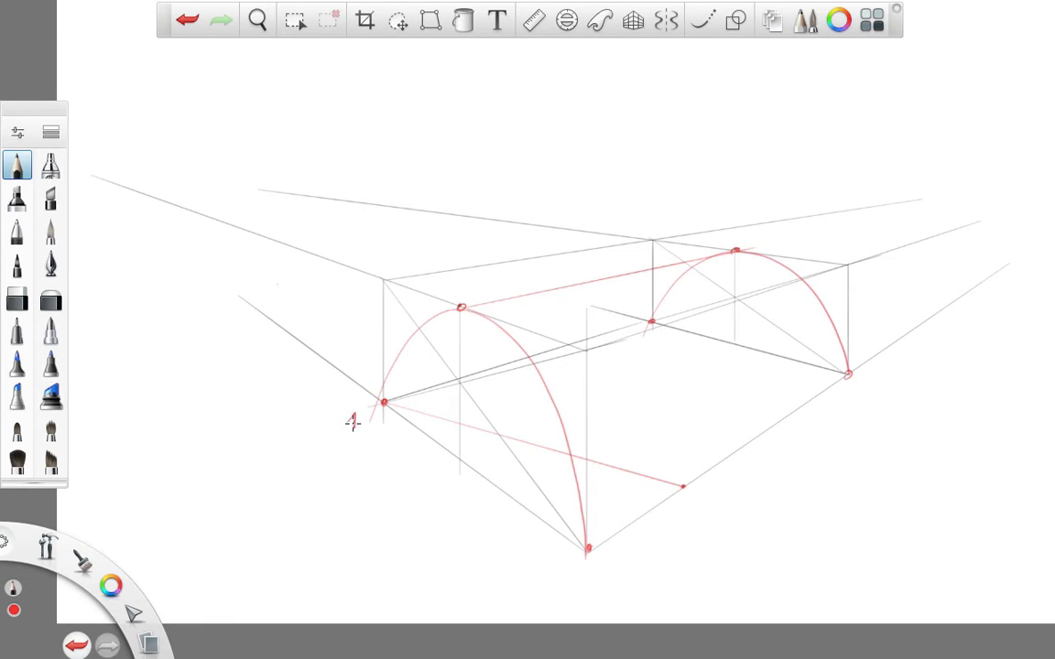
Label the front arch's left base 1, its apex 2, its right base 3, and the point on the ground edge 3
drag(464, 285, 475, 295)
drag(589, 569, 586, 580)
drag(695, 492, 696, 504)
Draw a red perspective-guided line from the base of the front arch's centre line across the angled line between 1 and 3
key(space)
drag(669, 405, 715, 375)
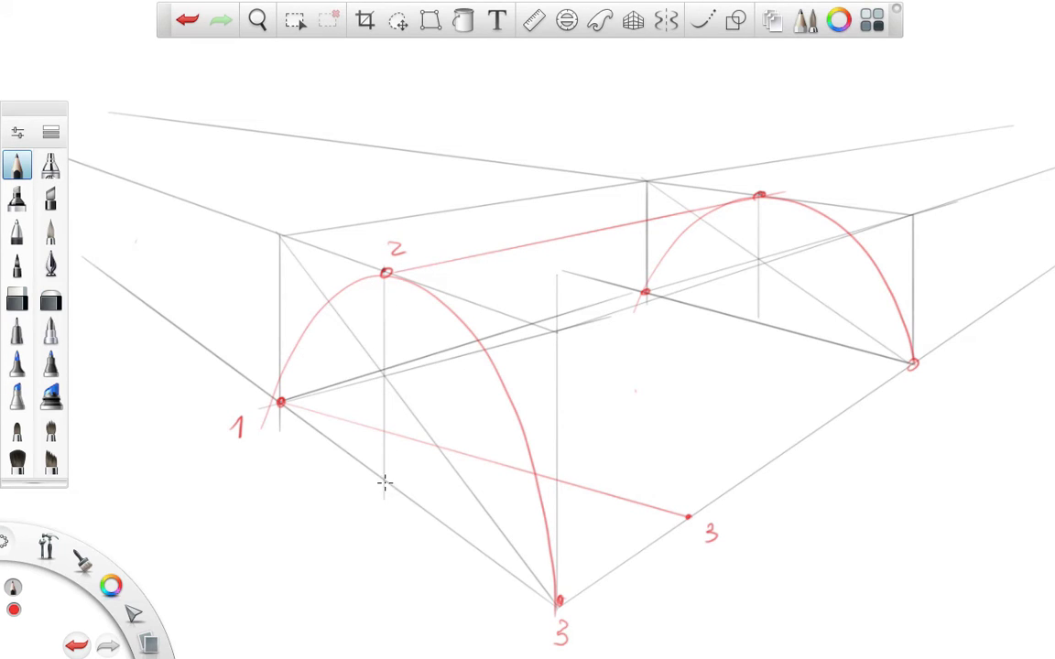
click(632, 20)
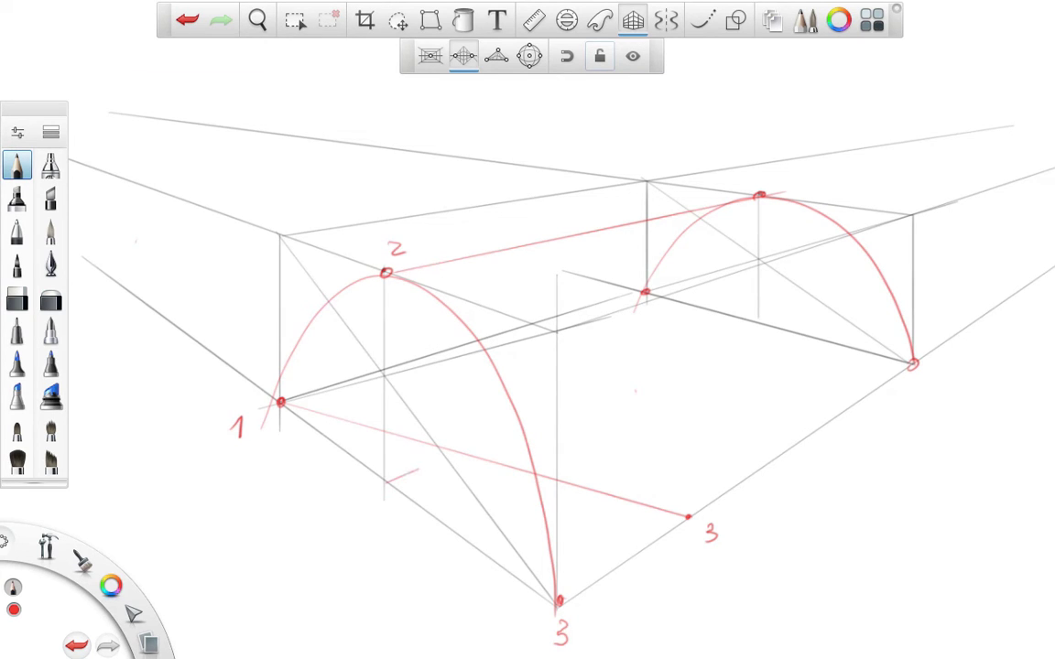
drag(430, 463, 482, 440)
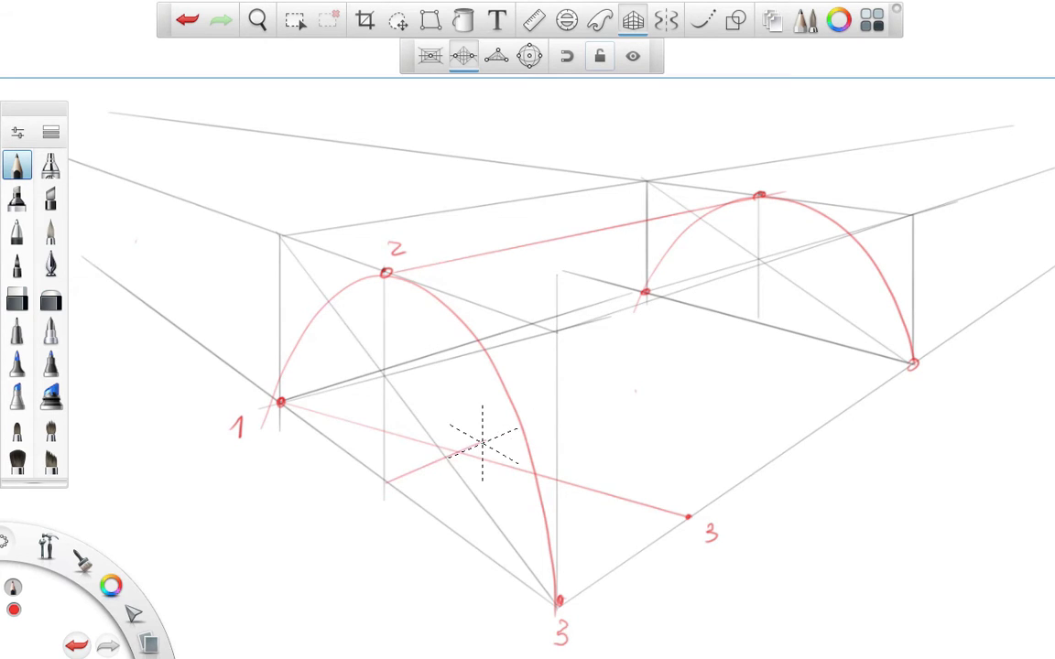
click(631, 23)
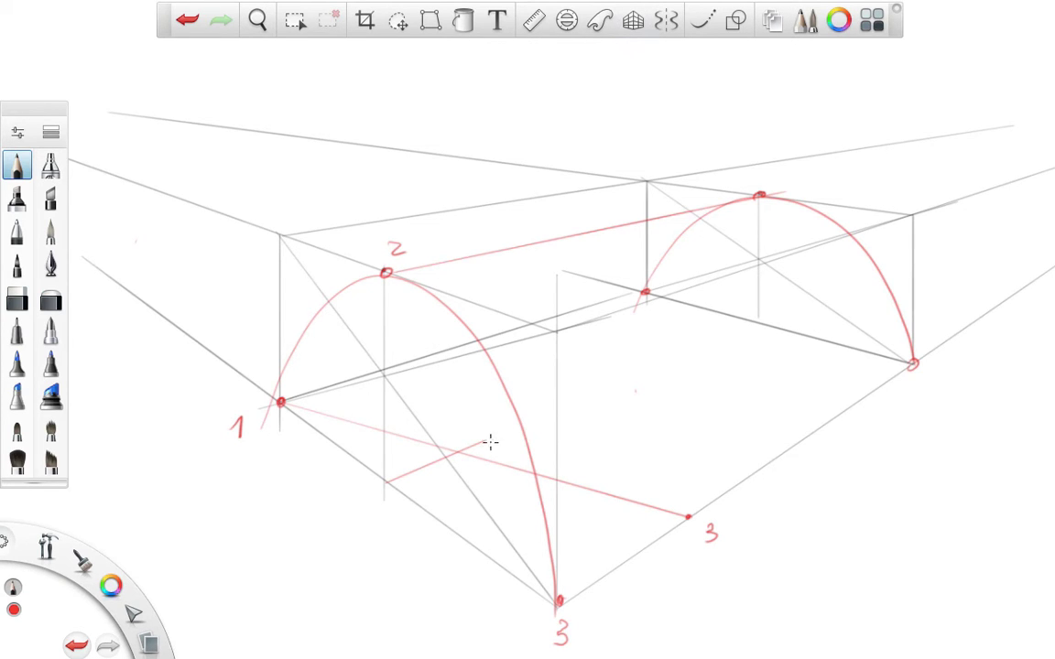
Add an arrowhead to the ground guide line and mark where it crosses the angled 1–3 line with a red dot
drag(484, 434, 489, 448)
click(456, 452)
drag(441, 156, 466, 144)
key(ctrl+z)
Raise a vertical perspective-guided line from the crossing dot to the ridge line, then mark the upper end and label it 2
click(633, 20)
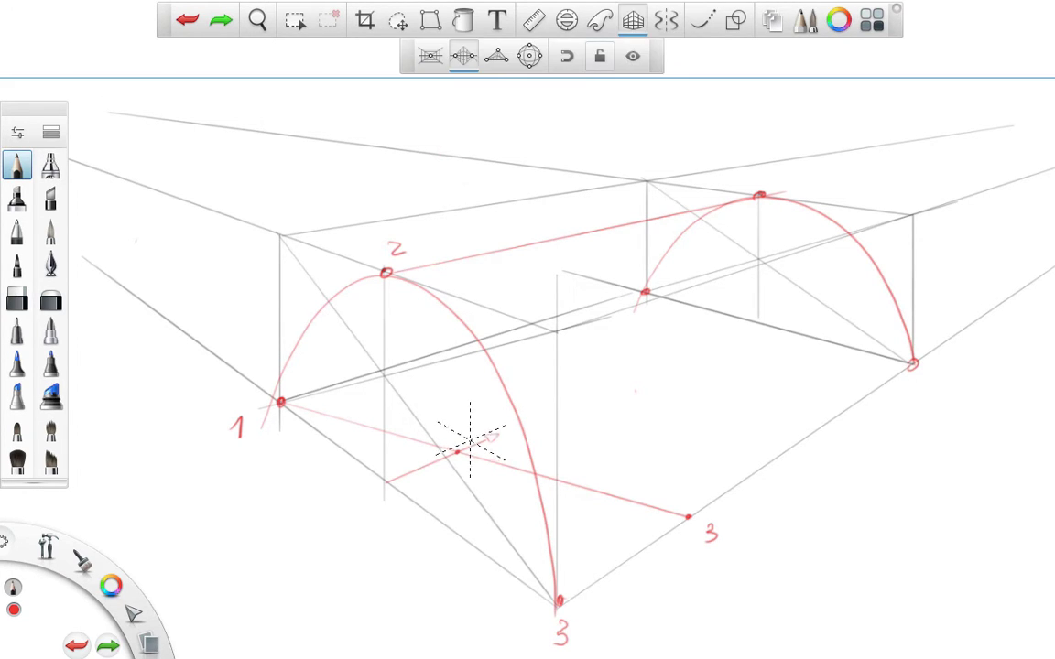
drag(458, 451, 457, 271)
click(632, 20)
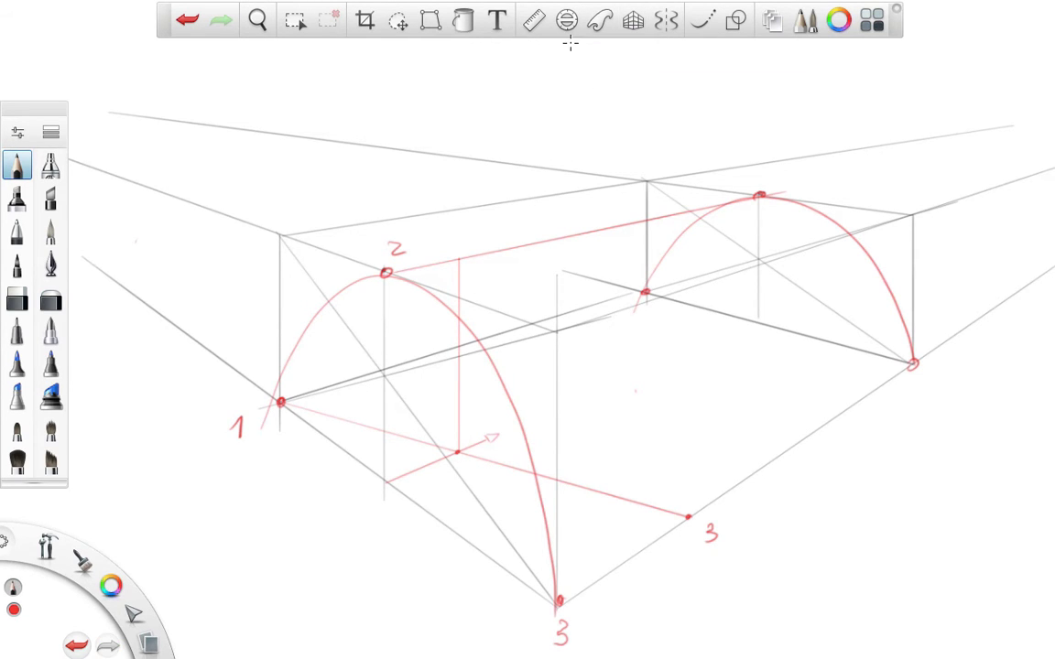
click(459, 259)
drag(450, 224, 464, 238)
Try to draw the angled arch curve through points 1, 2 and 3 with Steady Stroke at 34
click(702, 21)
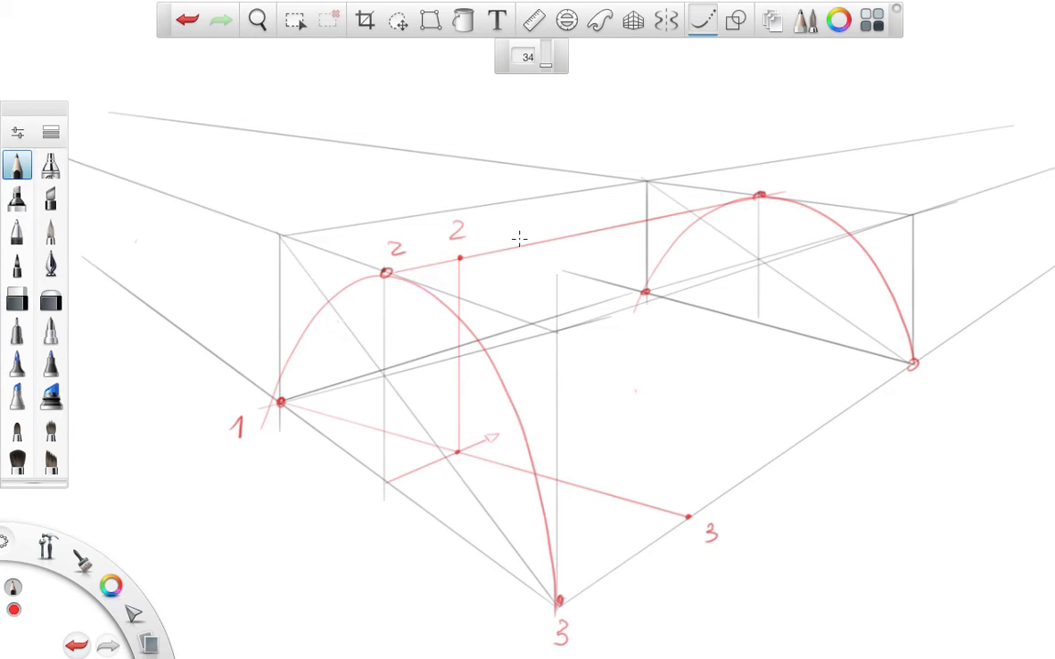
drag(265, 426, 683, 517)
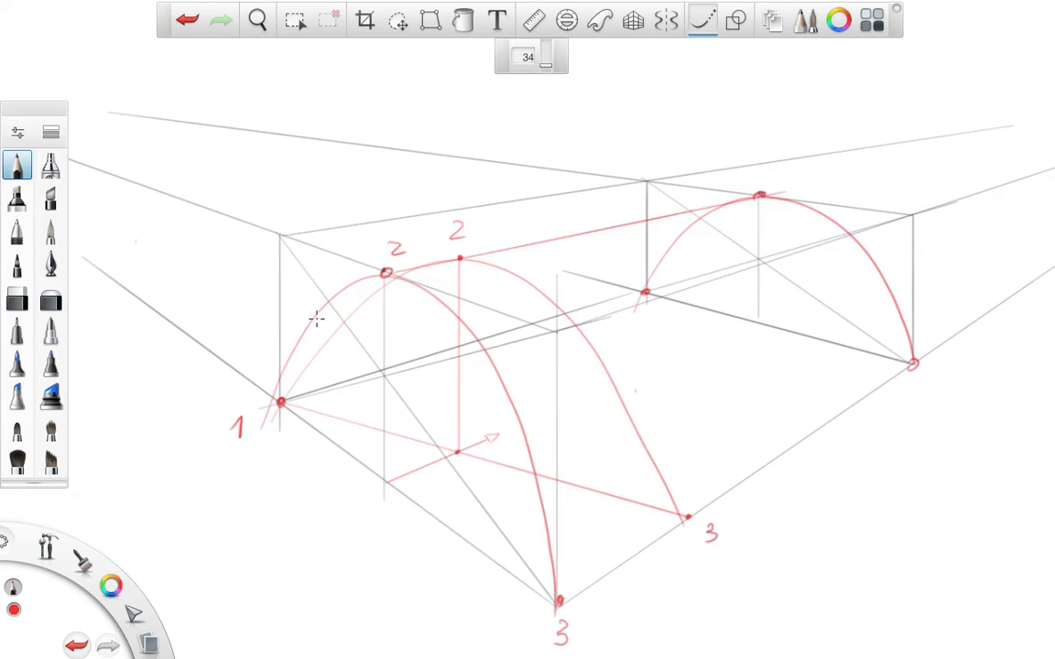
key(ctrl+z)
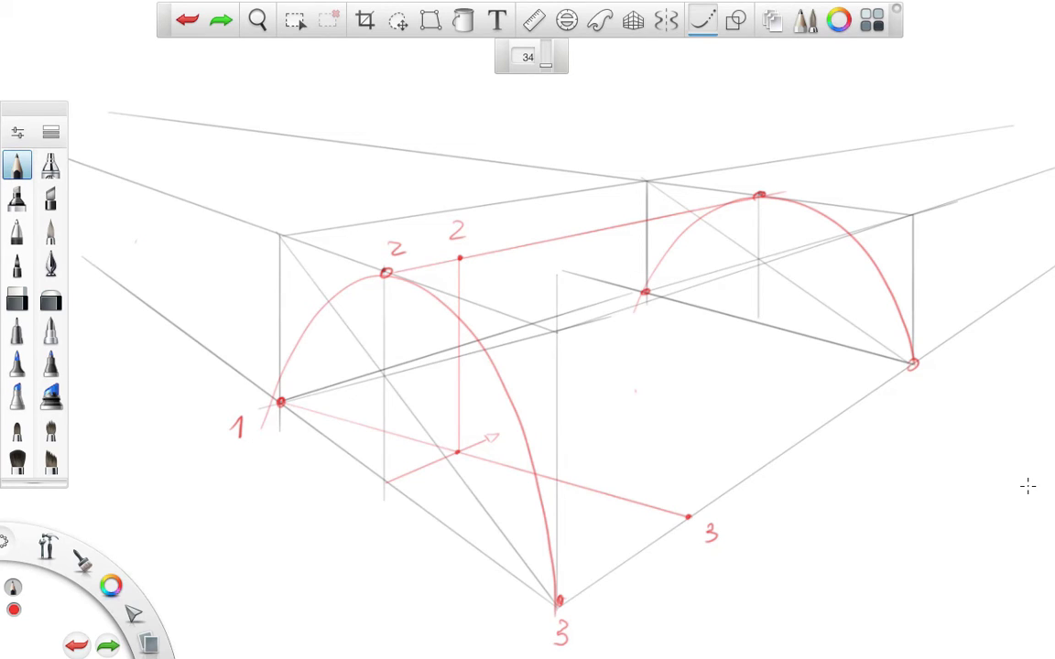
click(703, 21)
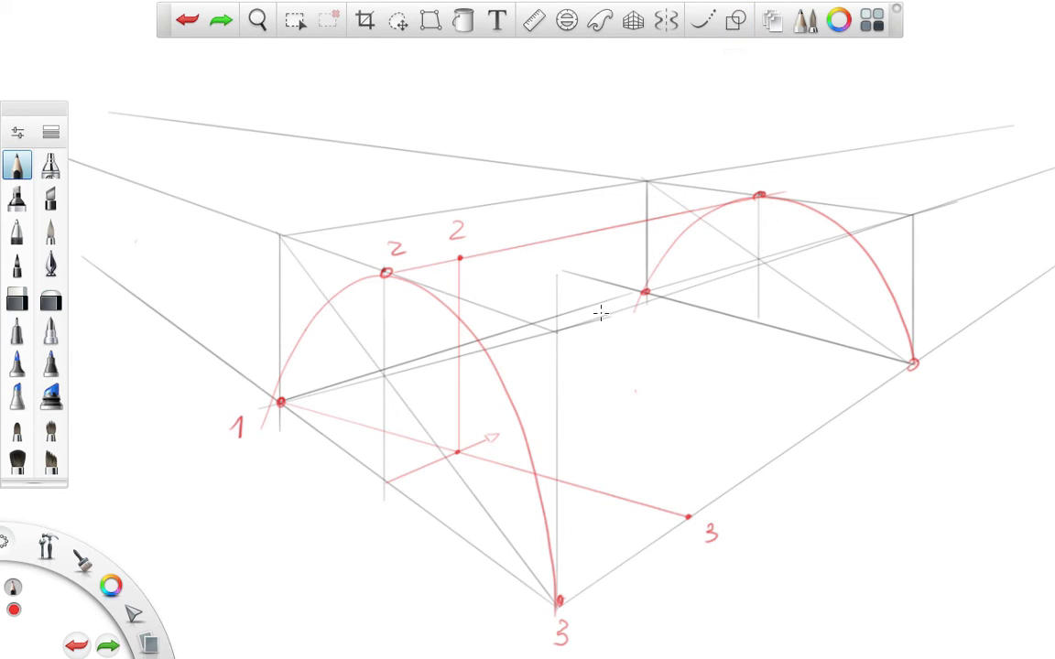
Mark both shoulders of the front arch with red dots and draw perspective guide lines back from them and across through the left dot
click(328, 301)
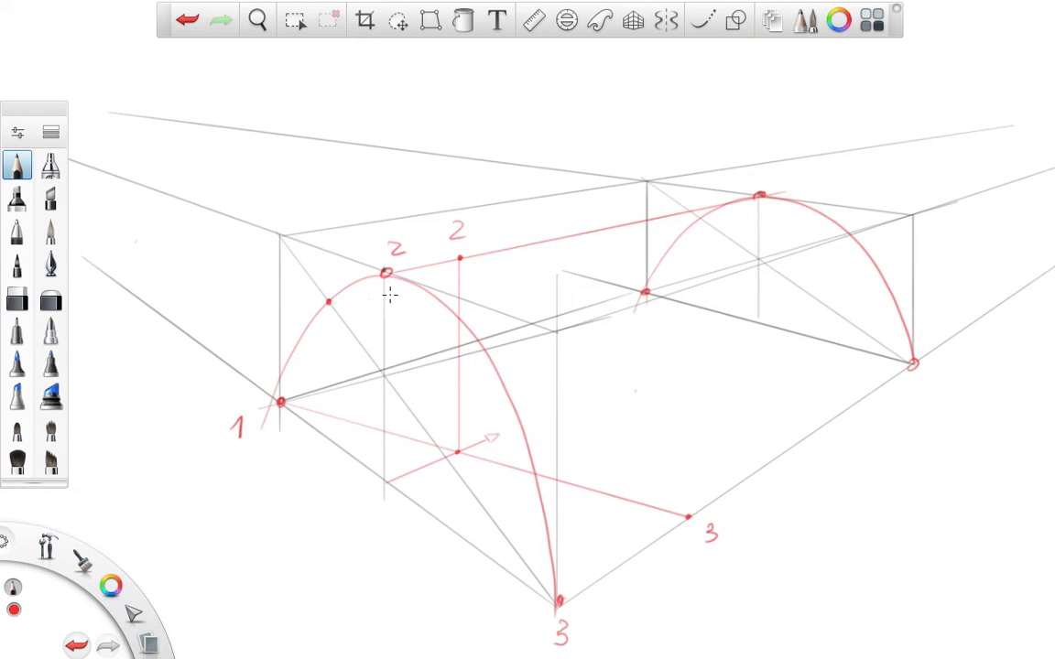
click(484, 349)
click(633, 22)
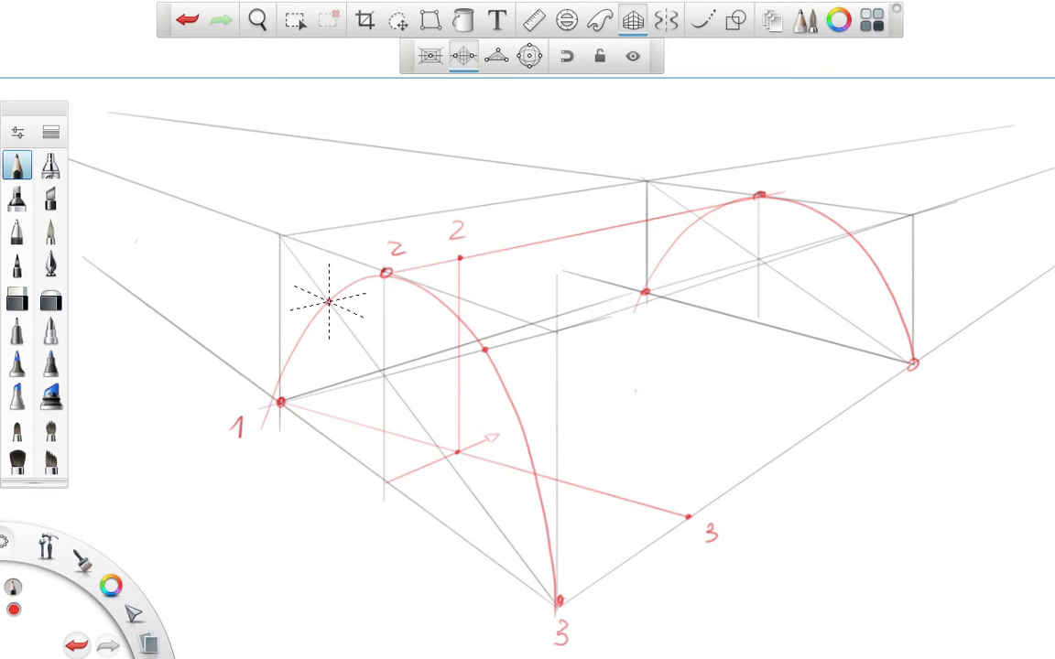
drag(337, 261, 623, 199)
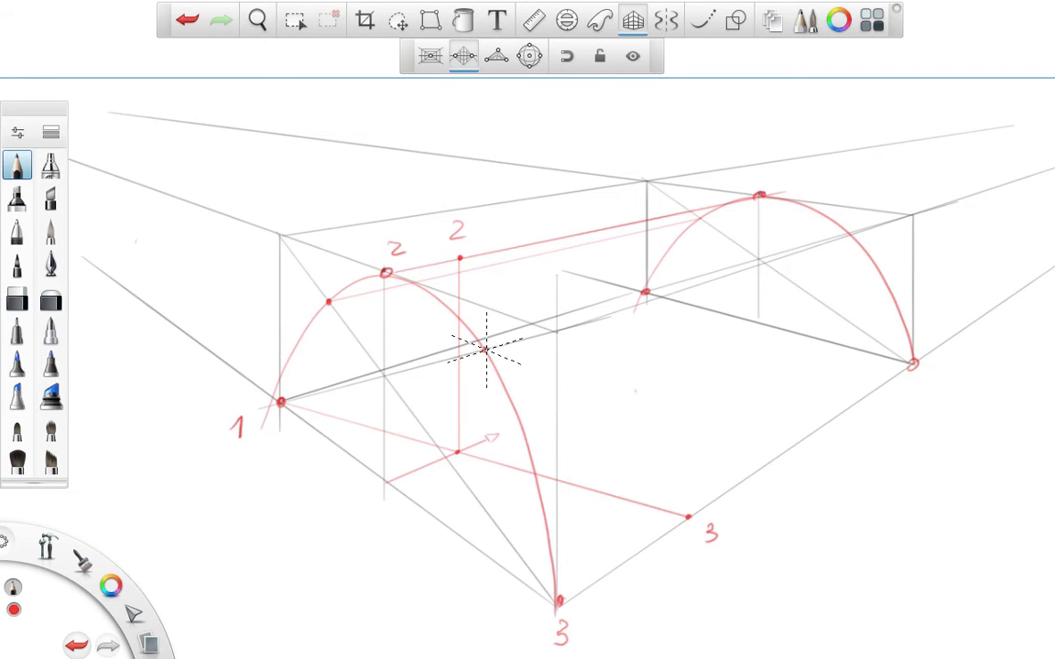
drag(467, 306, 752, 213)
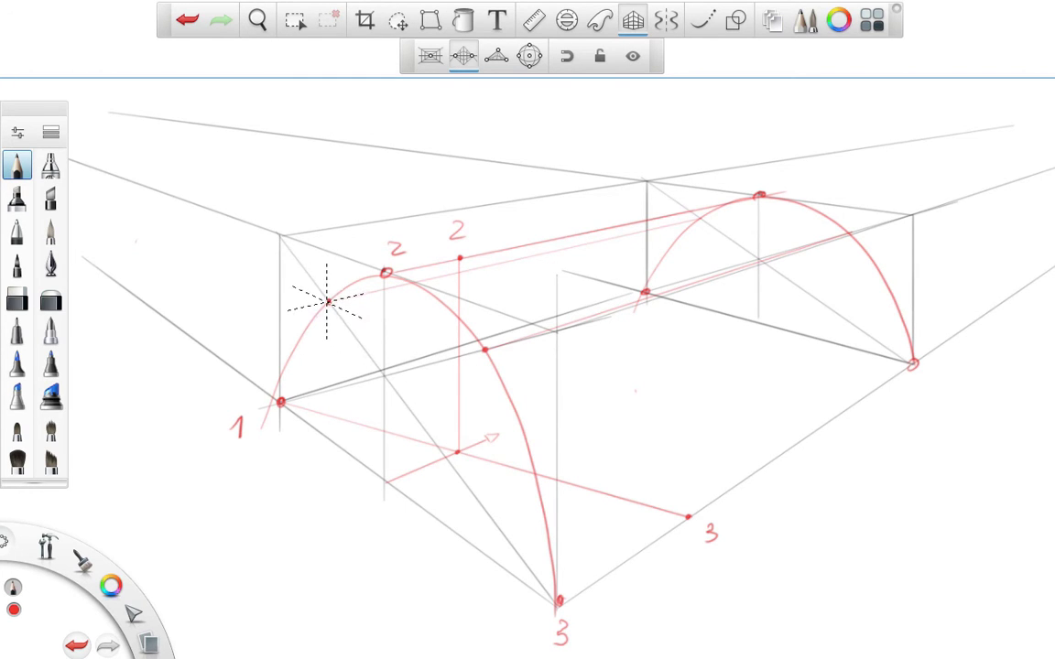
drag(220, 254, 410, 339)
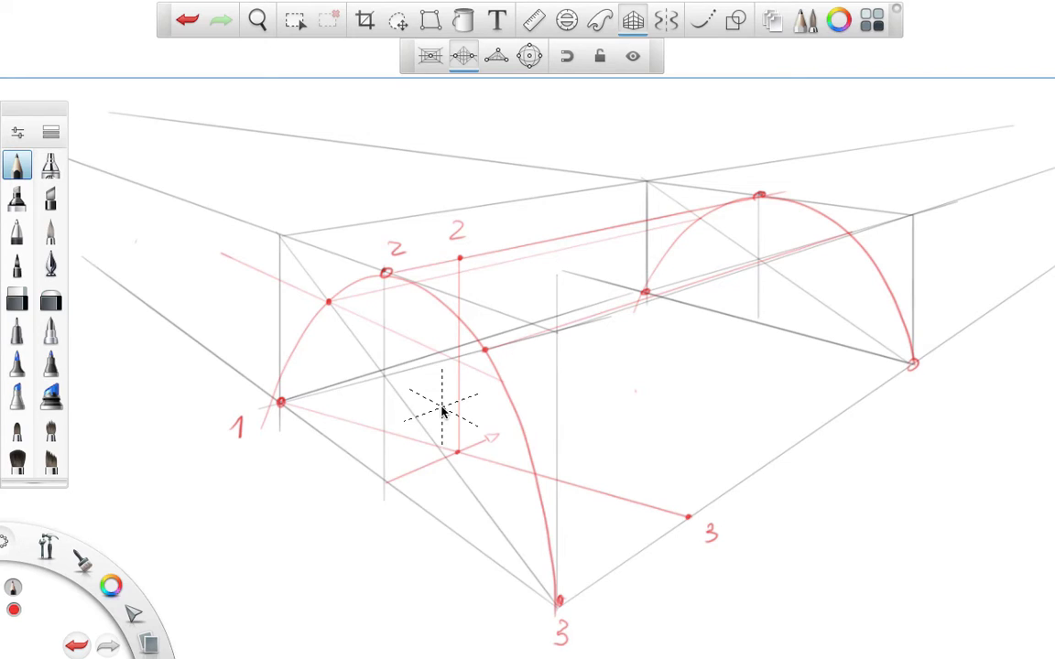
click(632, 20)
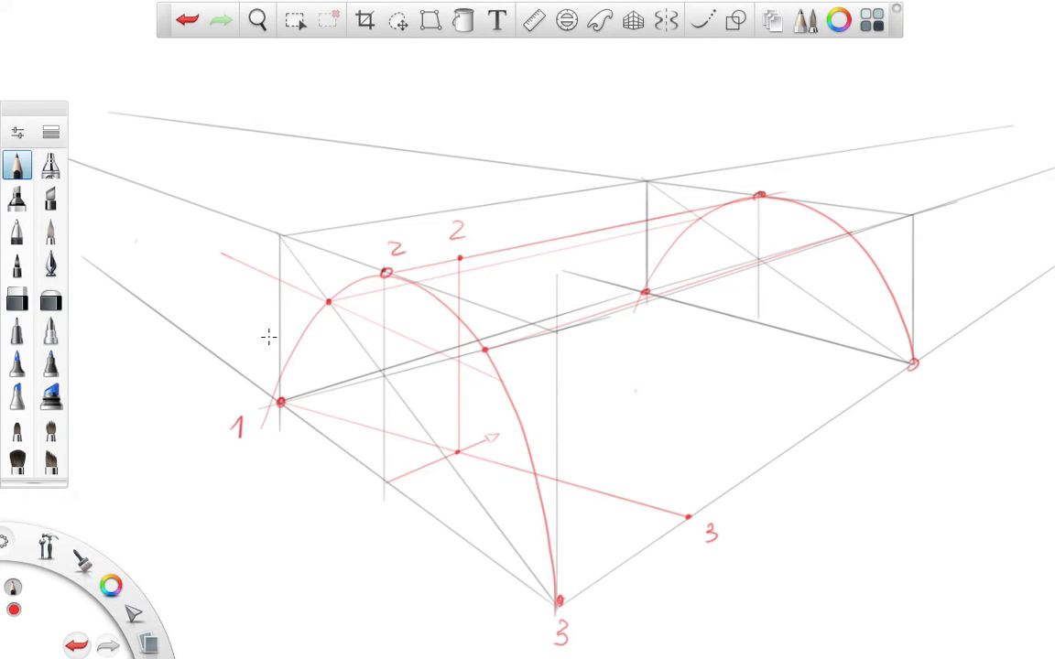
Switch to the construction box without arches and mark red dots on the front face's left base corner, diagonal and upper edge midpoint
click(453, 358)
drag(845, 221, 849, 219)
drag(518, 368, 520, 362)
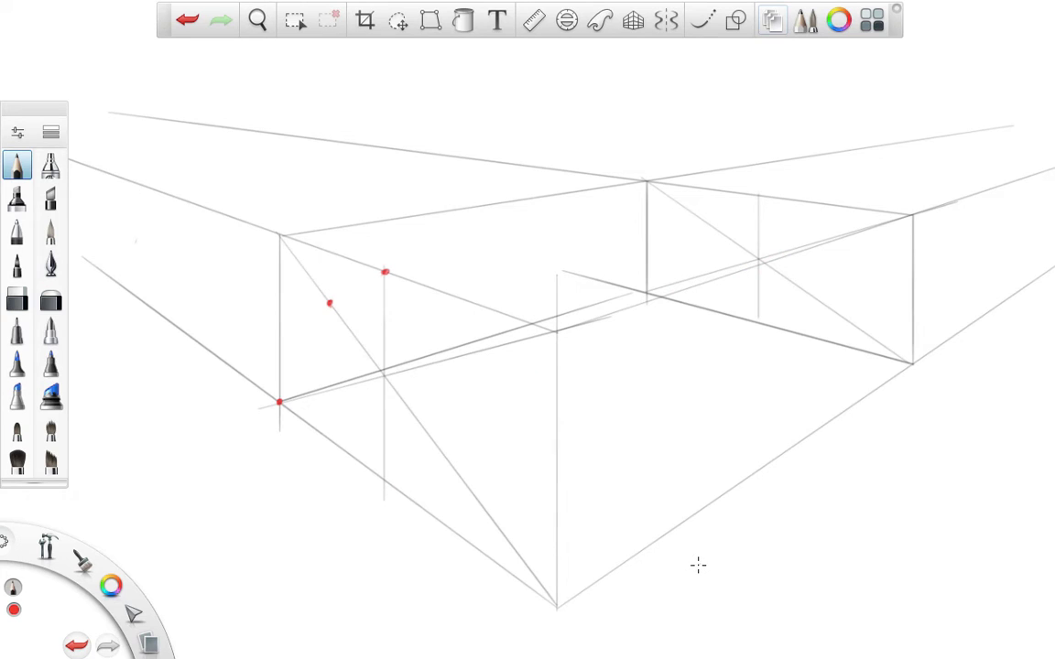
Draw two-point perspective guide lines from the front diagonal dot across both faces and back, and project the upper midpoint dot to the rear face
click(635, 22)
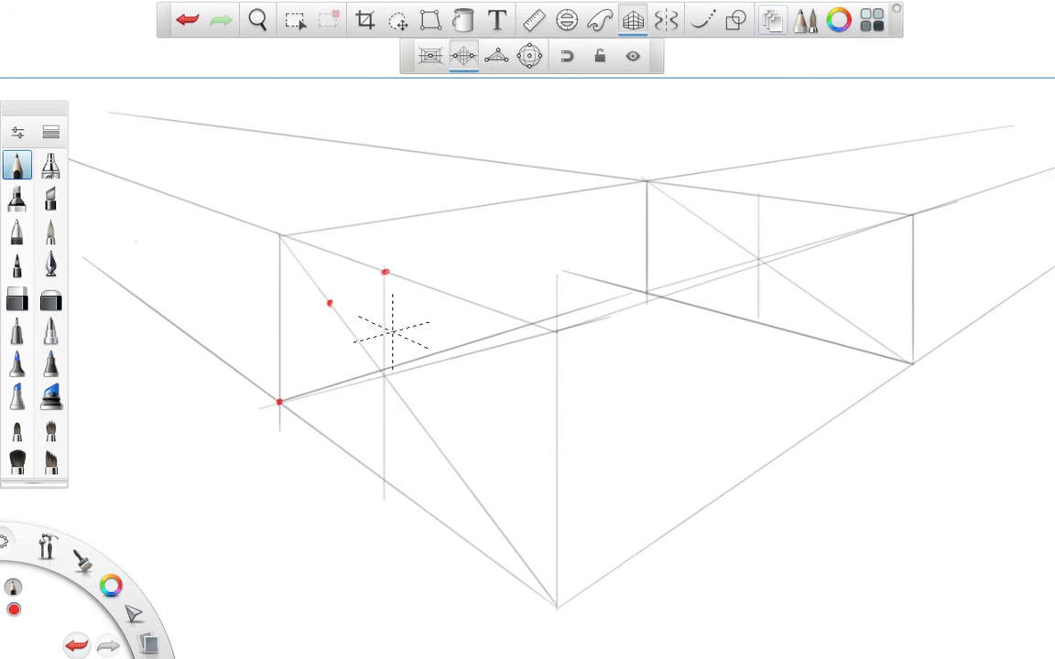
mouse_move(330, 303)
mouse_down()
mouse_move(421, 346)
mouse_move(330, 303)
mouse_up()
drag(329, 303, 695, 224)
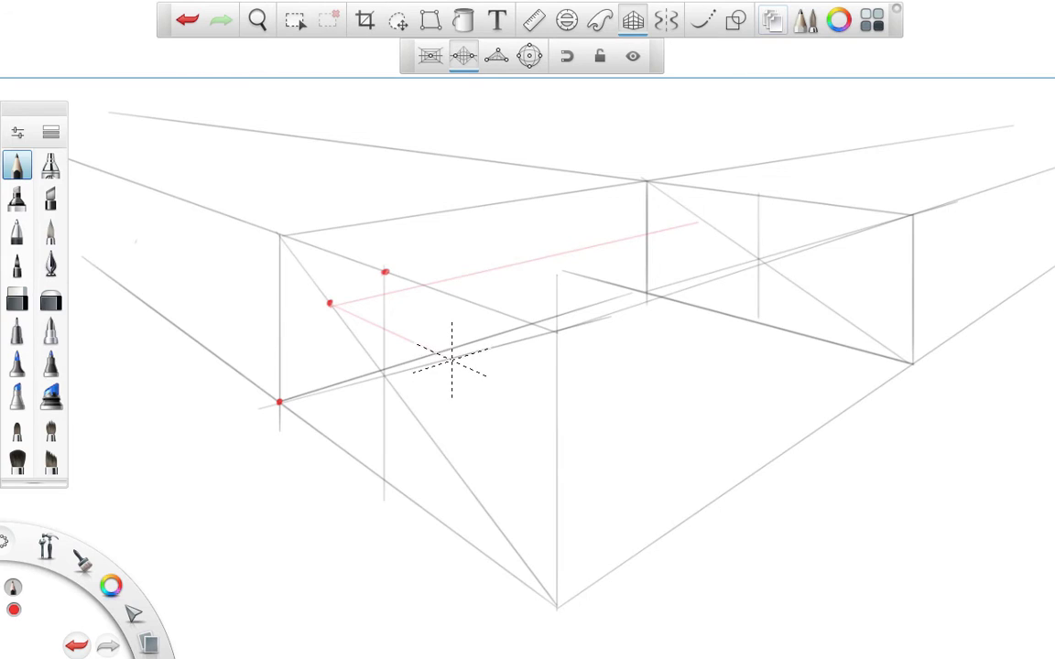
drag(452, 360, 829, 240)
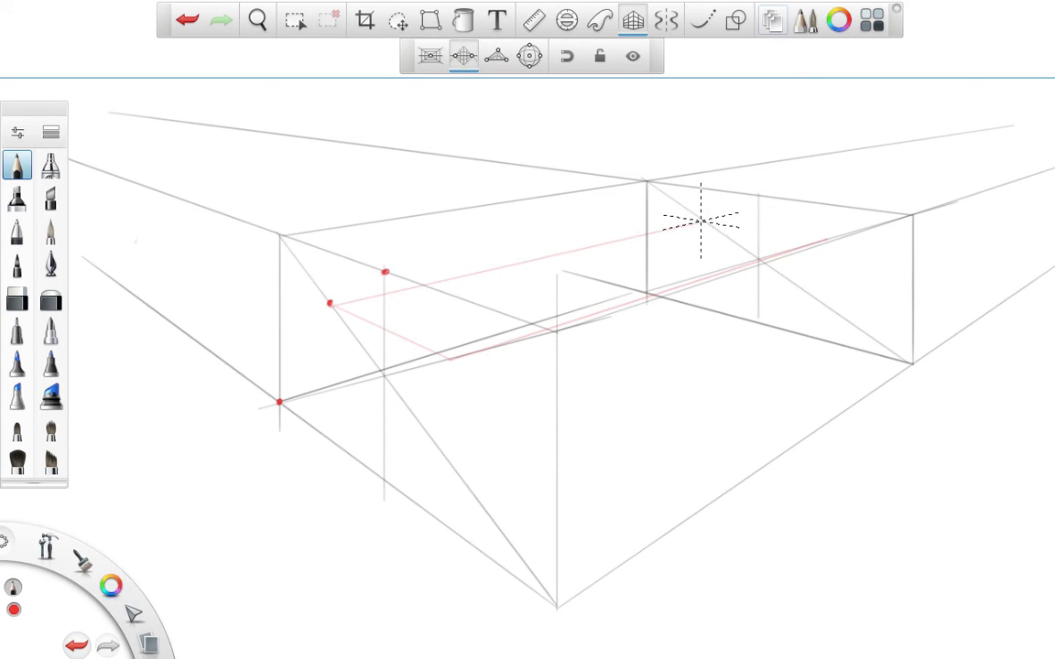
drag(700, 221, 779, 244)
drag(386, 271, 698, 197)
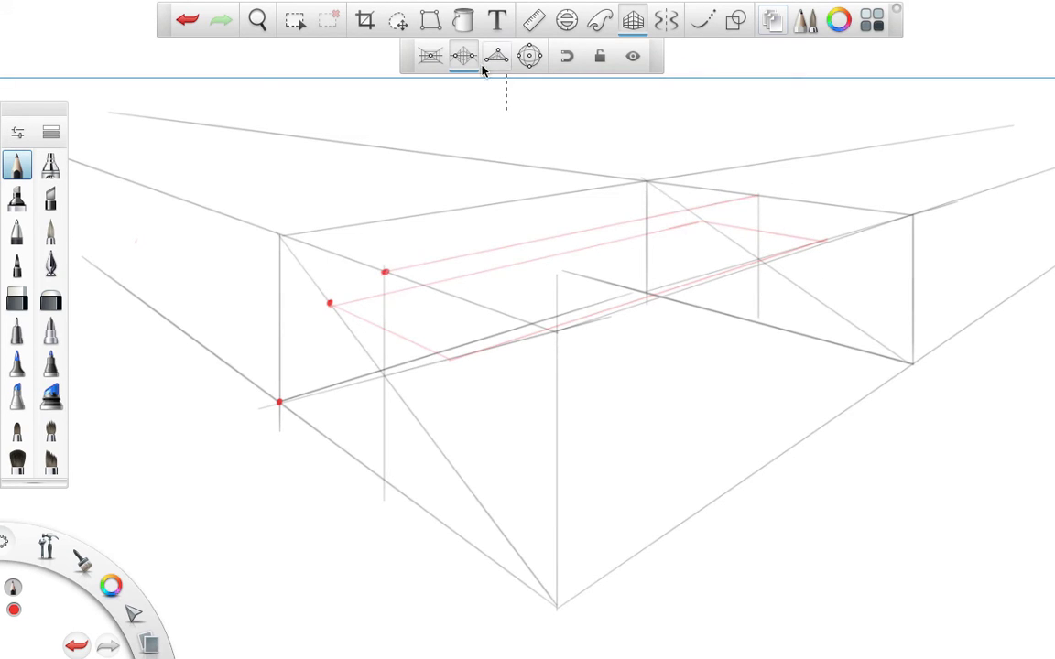
click(565, 56)
click(633, 20)
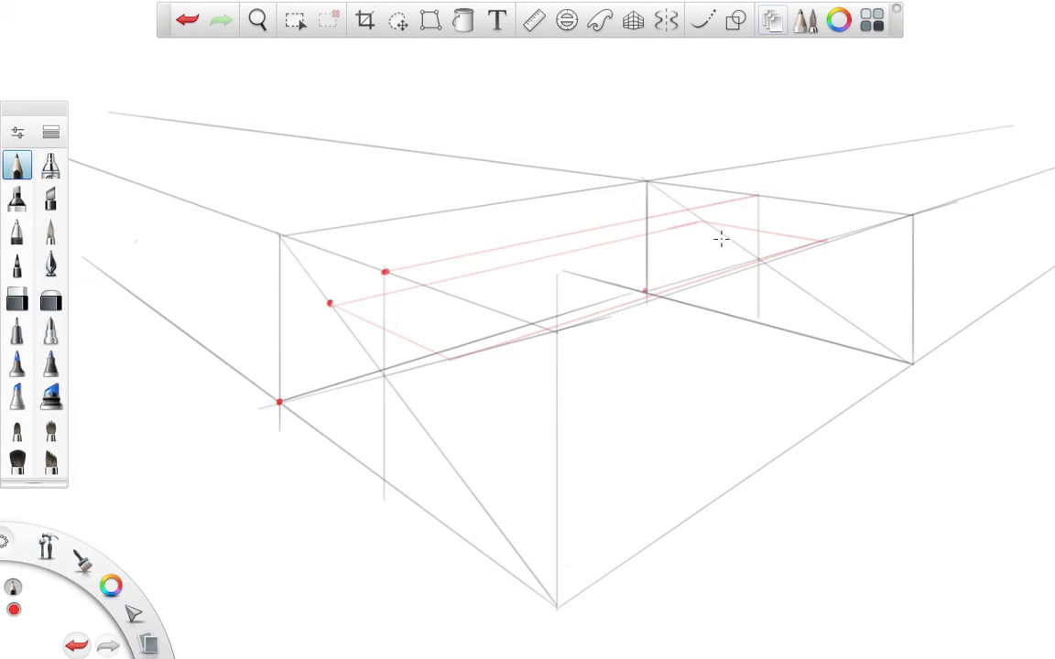
Mark the remaining arch points with red dots on the rear face, the front face's right shoulder and the nearest base corner
click(699, 221)
click(823, 240)
click(912, 363)
click(450, 357)
click(558, 602)
key(ctrl+z)
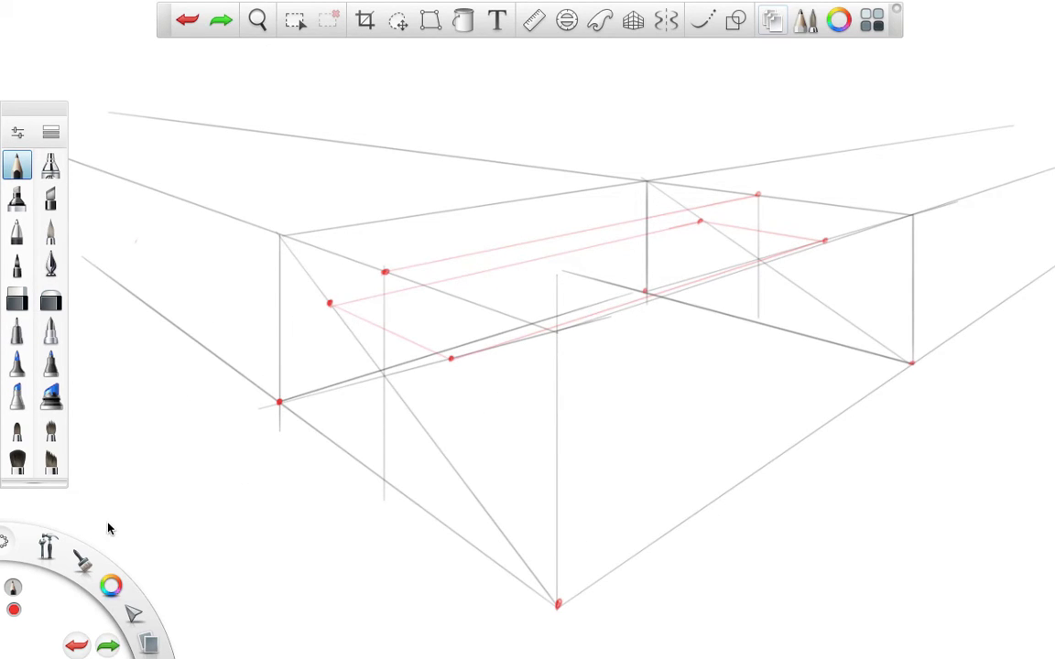
Draw the rear arch curve in red through its five dots with Steady Stroke at 34
click(702, 21)
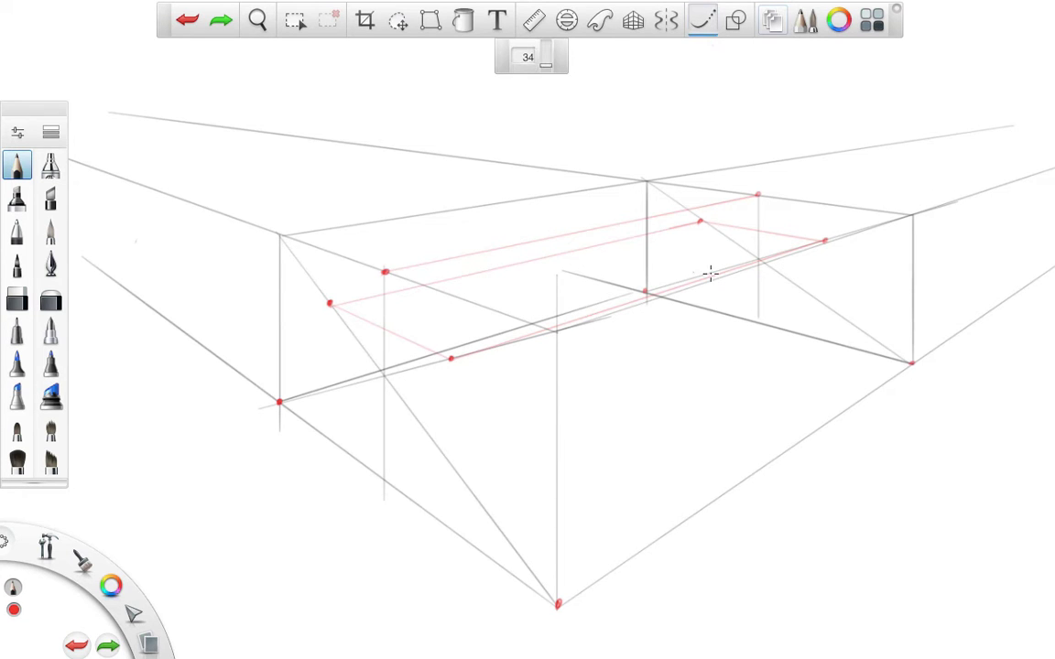
key(space)
mouse_move(829, 325)
mouse_down()
mouse_move(807, 284)
mouse_move(827, 332)
mouse_move(793, 399)
mouse_move(763, 409)
mouse_up()
click(383, 305)
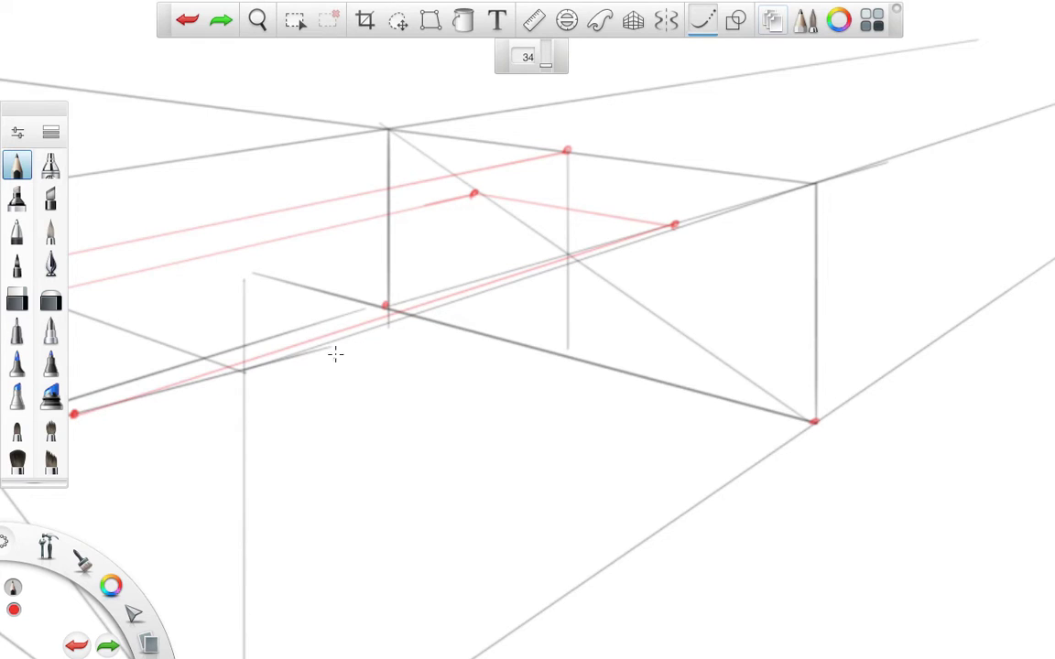
mouse_move(334, 357)
mouse_down()
mouse_move(421, 231)
mouse_move(527, 150)
mouse_move(595, 151)
mouse_move(689, 247)
mouse_move(856, 563)
mouse_up()
key(ctrl+z)
mouse_move(357, 350)
mouse_down()
mouse_move(445, 227)
mouse_move(501, 174)
mouse_move(579, 147)
mouse_move(642, 170)
mouse_move(706, 232)
mouse_move(756, 321)
mouse_move(826, 507)
mouse_up()
key(ctrl+z)
mouse_move(360, 337)
mouse_down()
mouse_move(501, 177)
mouse_move(550, 150)
mouse_move(602, 150)
mouse_move(695, 242)
mouse_move(817, 449)
mouse_up()
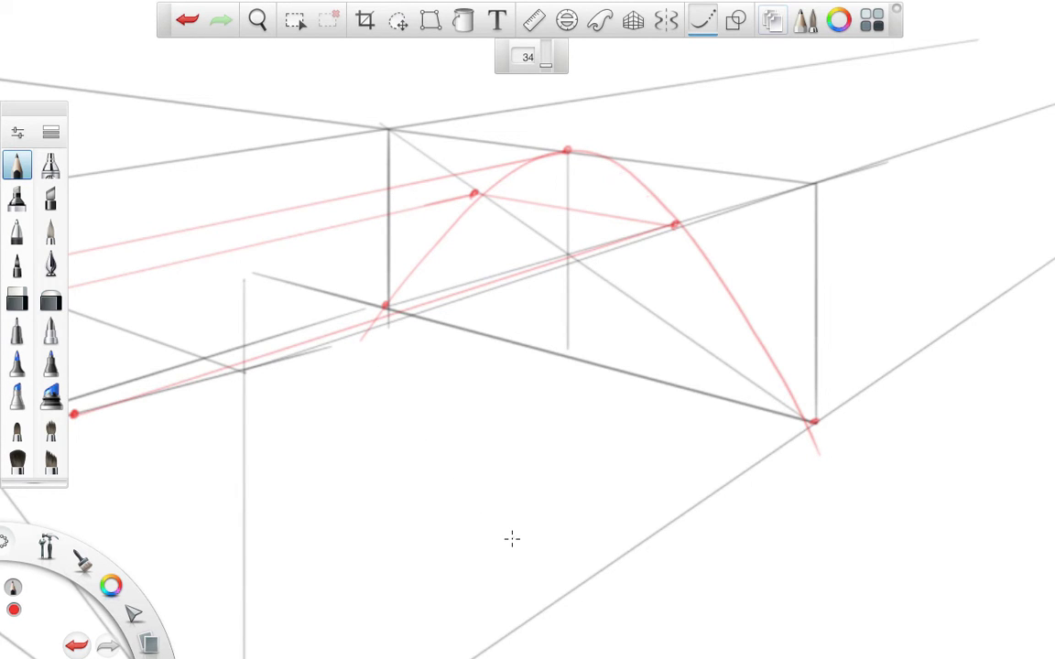
Try to draw the front arch curve through its five red dots with Steady Stroke at 34
key(space)
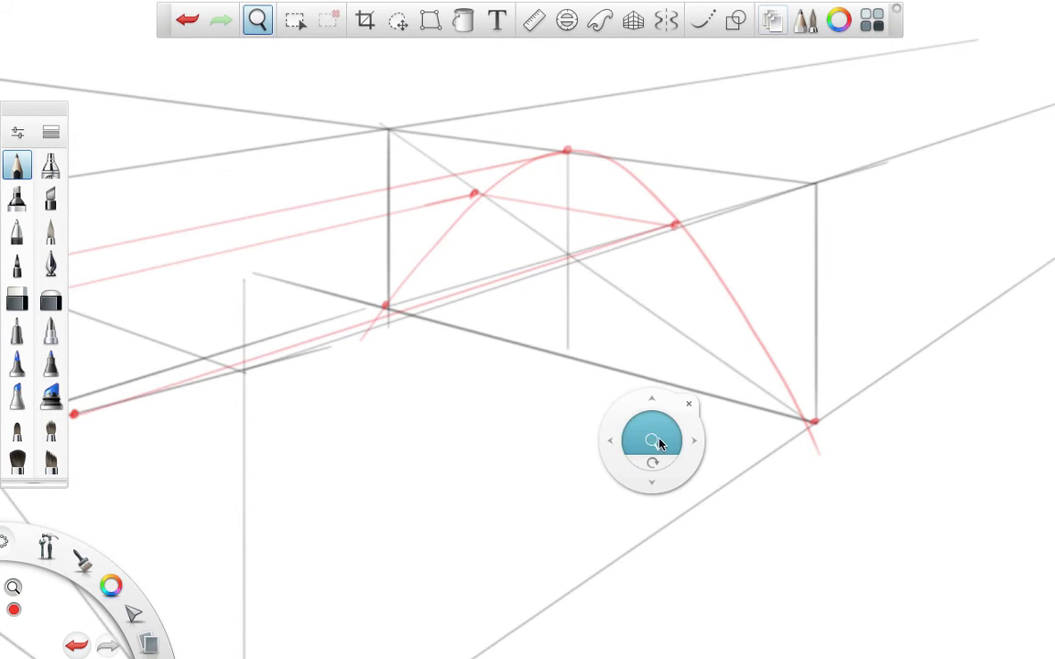
mouse_move(658, 440)
mouse_down()
mouse_move(520, 470)
mouse_move(597, 486)
mouse_move(664, 404)
mouse_move(736, 363)
mouse_up()
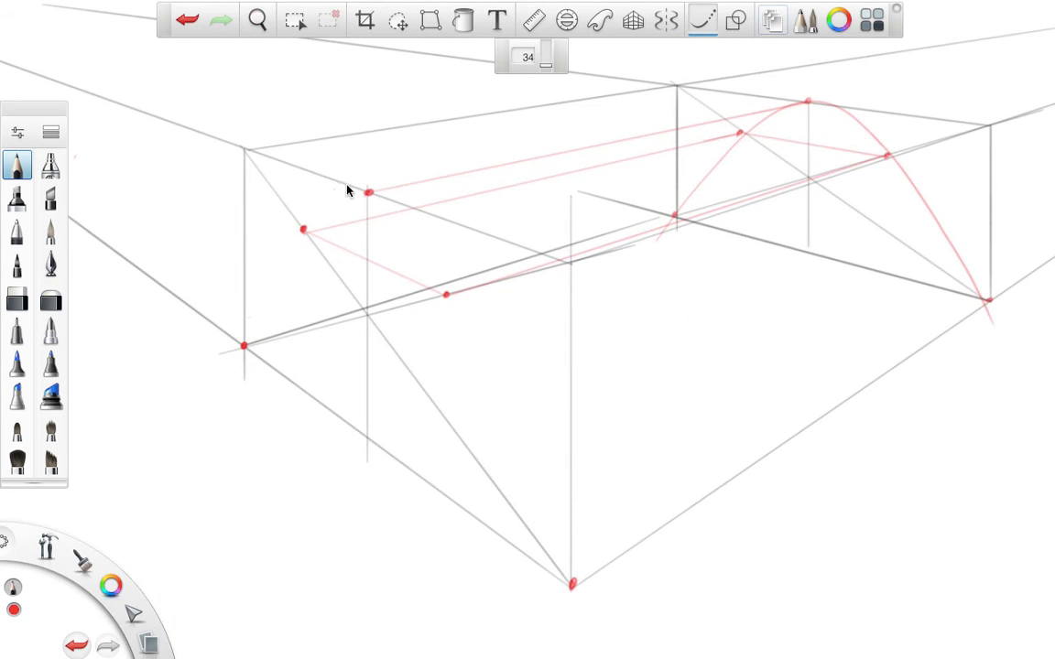
mouse_move(245, 344)
mouse_down()
mouse_move(326, 200)
mouse_move(363, 187)
mouse_move(398, 203)
mouse_move(464, 298)
mouse_move(605, 654)
mouse_up()
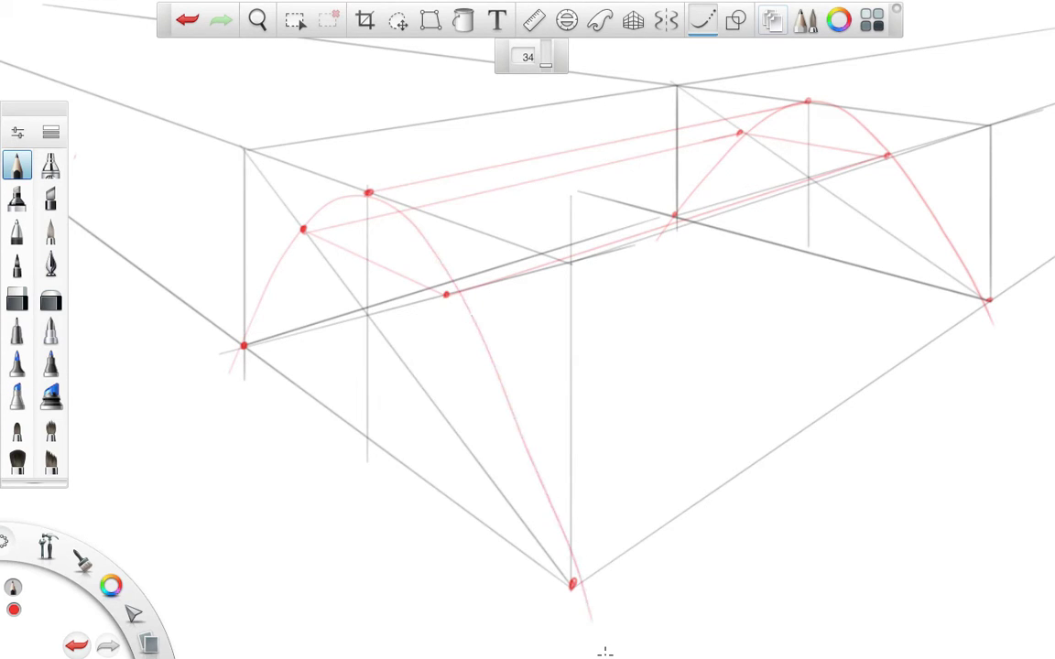
key(ctrl+z)
key(space)
mouse_move(497, 306)
mouse_down()
mouse_move(534, 318)
mouse_move(571, 273)
mouse_up()
mouse_move(248, 315)
mouse_down()
mouse_move(329, 170)
mouse_move(419, 134)
mouse_move(502, 243)
mouse_move(597, 546)
mouse_up()
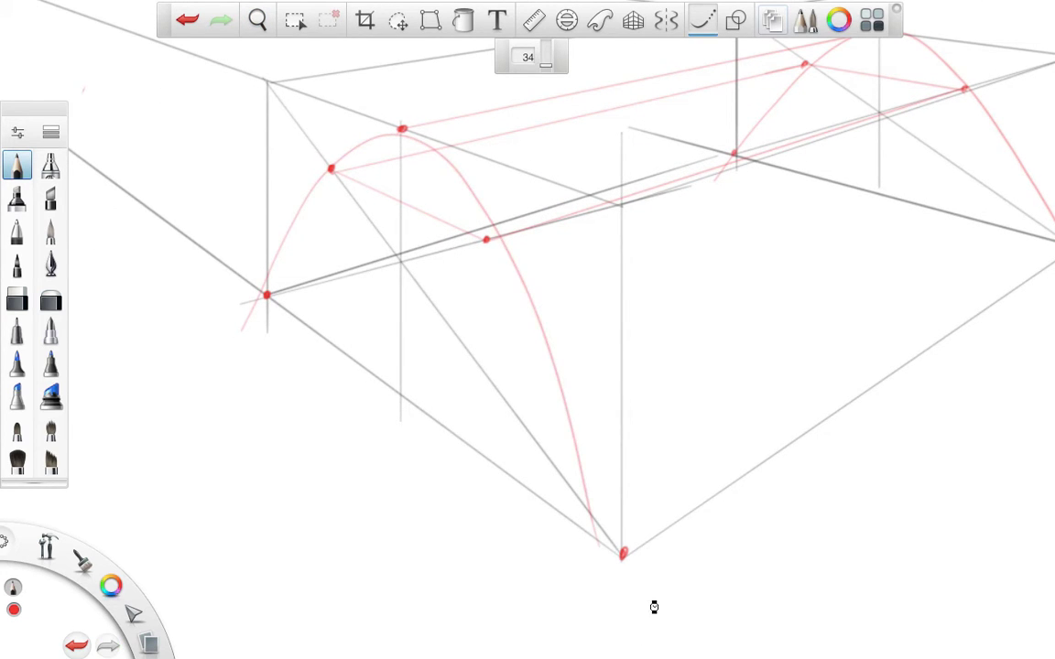
key(ctrl+z)
mouse_move(641, 599)
mouse_down()
mouse_move(471, 217)
mouse_move(404, 129)
mouse_move(309, 195)
mouse_move(233, 348)
mouse_up()
click(76, 646)
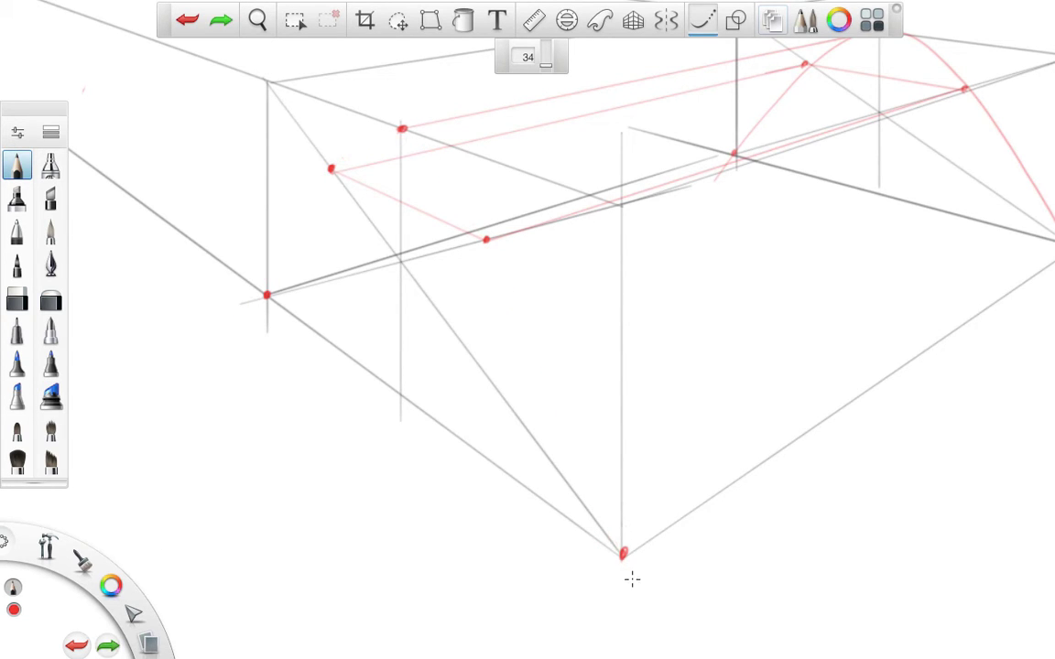
mouse_move(631, 577)
mouse_down()
mouse_move(494, 268)
mouse_move(422, 143)
mouse_move(316, 183)
mouse_move(208, 375)
mouse_up()
click(76, 646)
Draw the front arch curve smoothly through its five dots and erase the overshoot past the nearest base corner
mouse_move(631, 576)
mouse_down()
mouse_move(478, 219)
mouse_move(449, 166)
mouse_move(396, 121)
mouse_move(361, 128)
mouse_move(314, 186)
mouse_move(232, 369)
mouse_up()
key(z)
drag(822, 298, 498, 430)
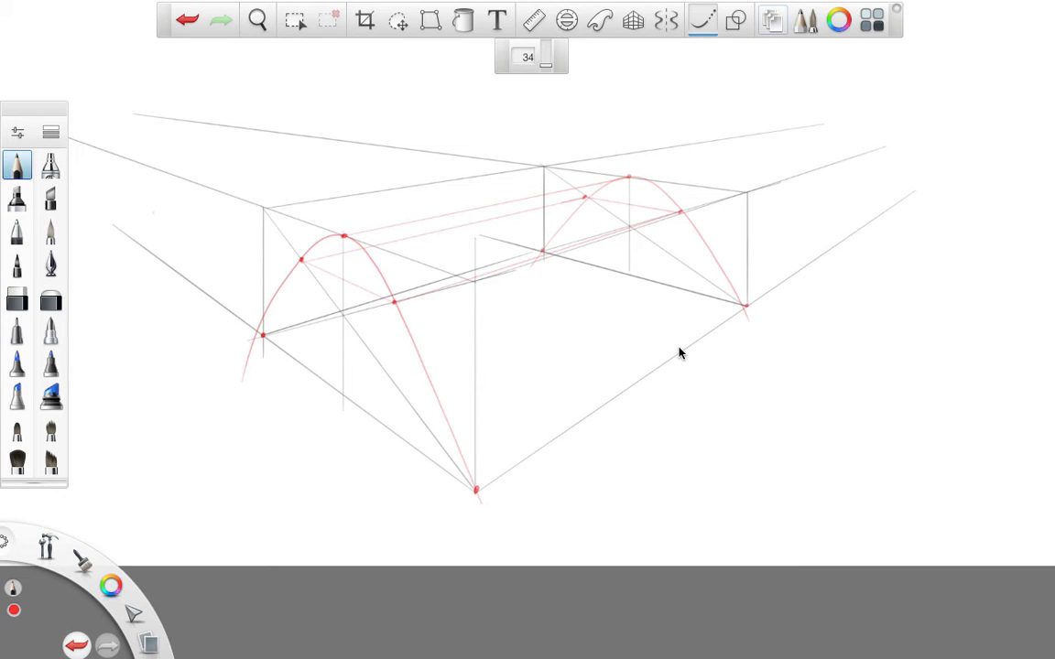
key(space)
drag(791, 350, 859, 370)
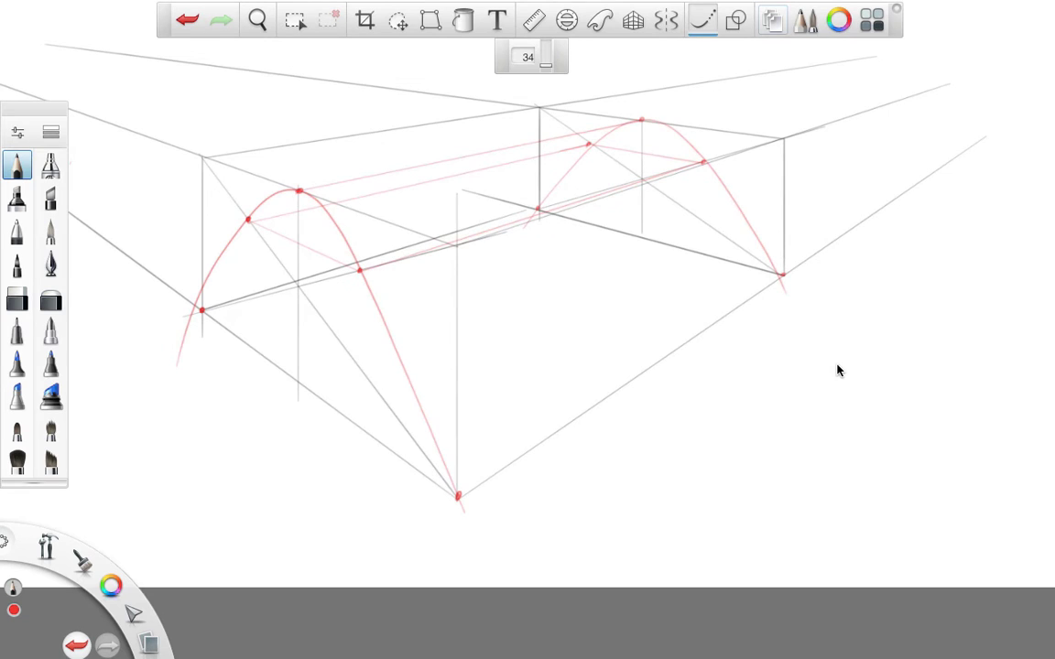
key(ctrl+z)
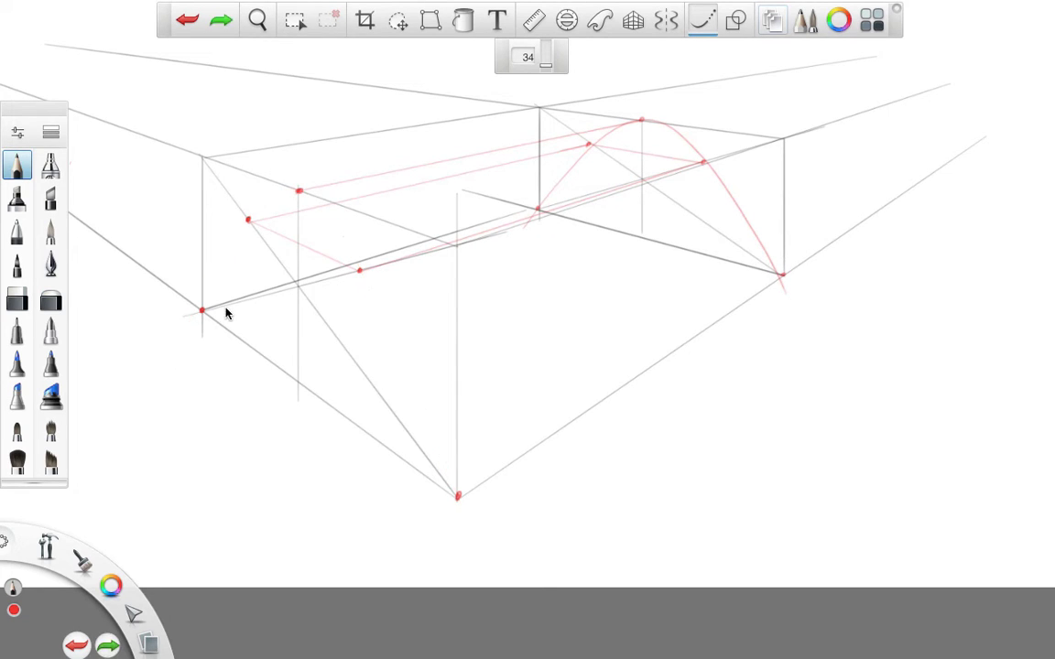
key(ctrl+y)
key(e)
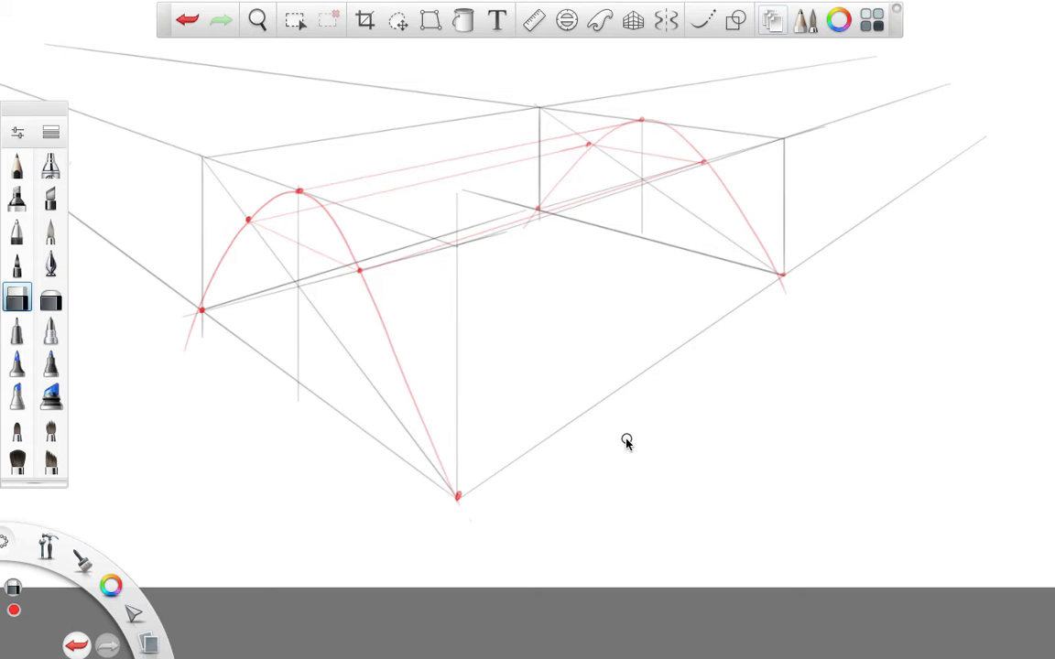
Mark a red dot on the right base edge and rule a dashed line to it from the front face's left base corner
key(p)
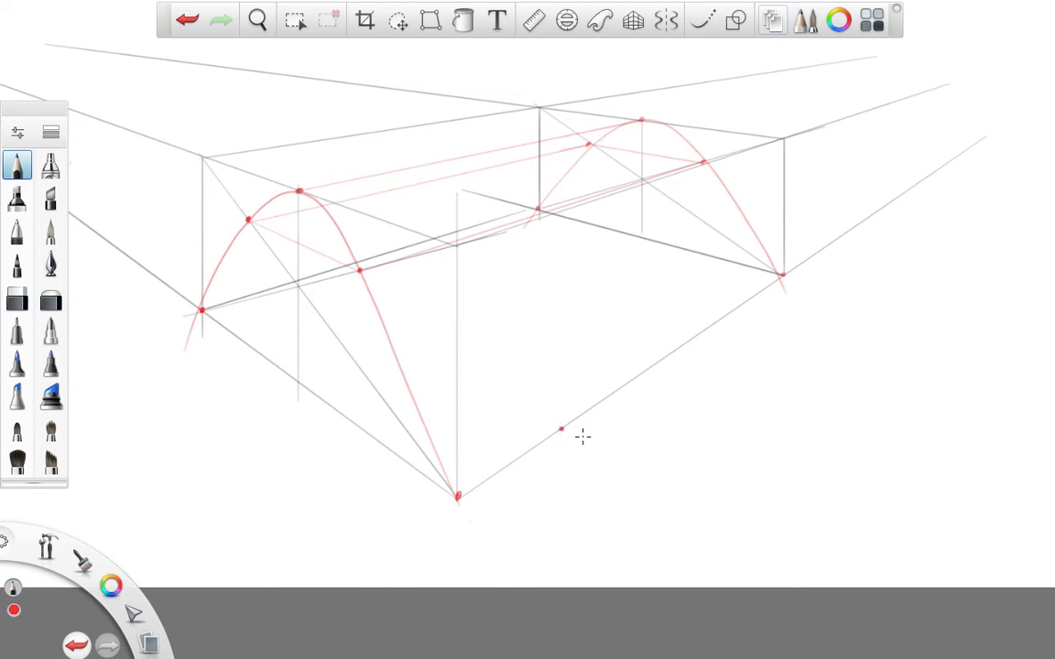
click(533, 20)
drag(373, 434, 187, 342)
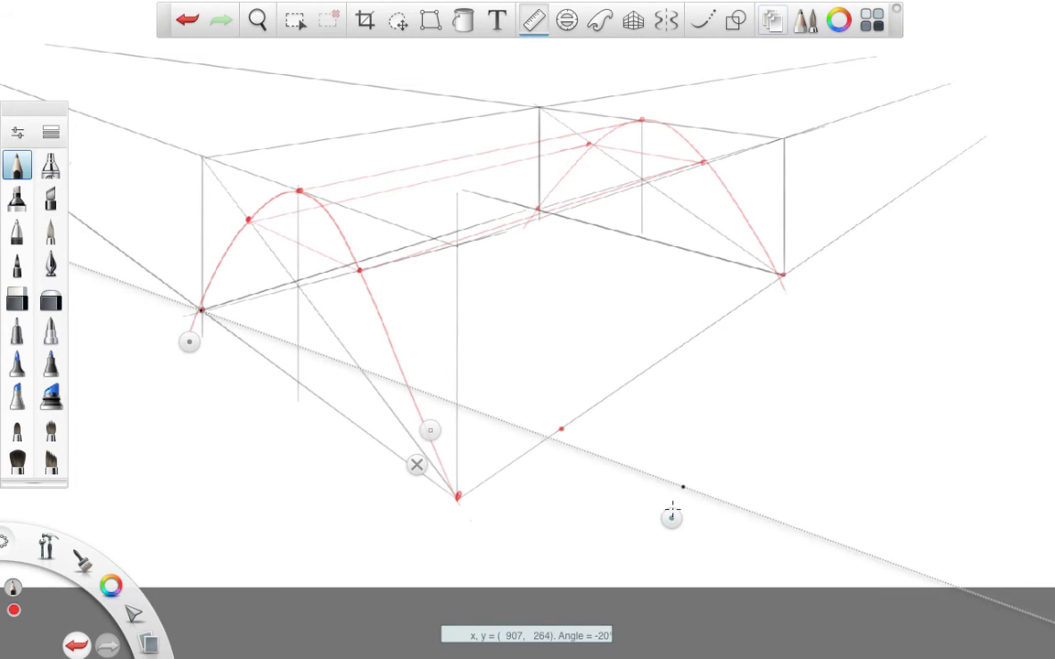
drag(671, 509, 651, 485)
drag(201, 311, 561, 430)
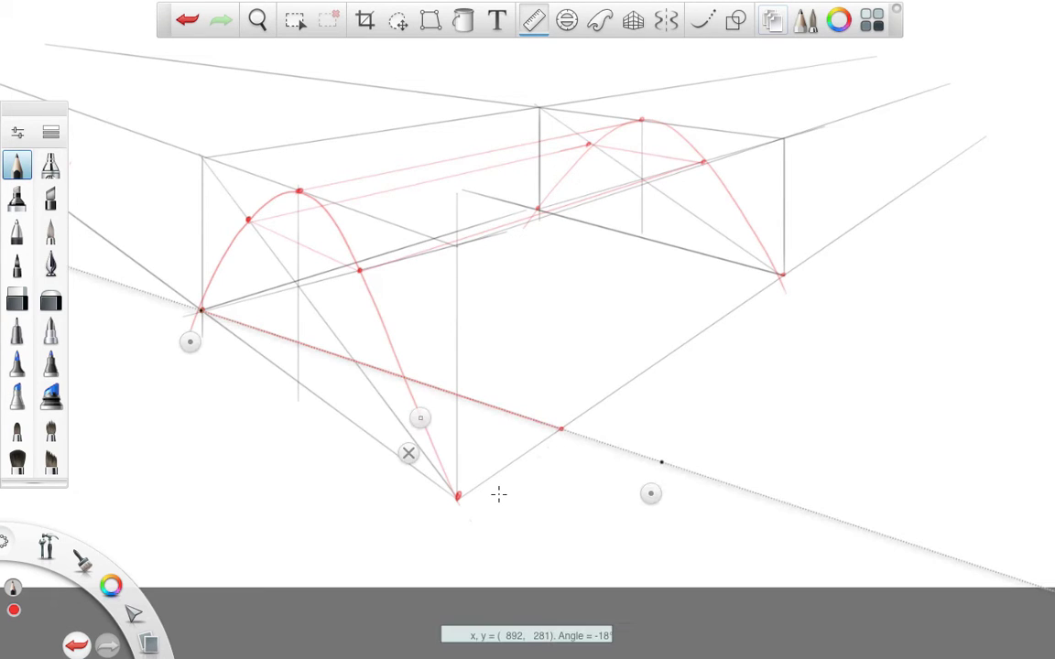
key(ctrl+z)
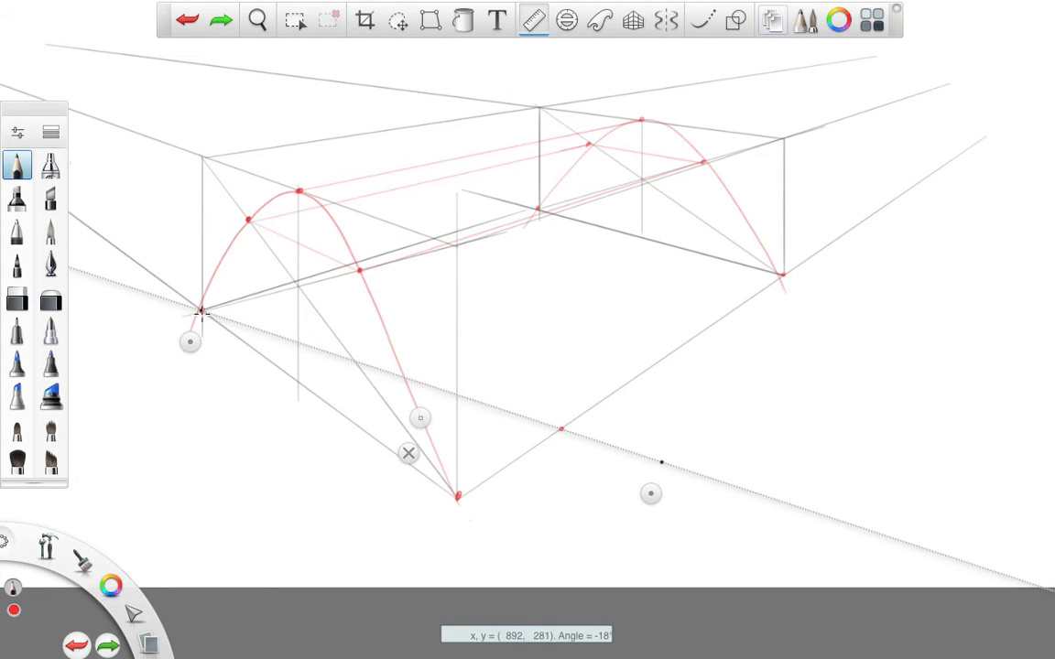
key(r)
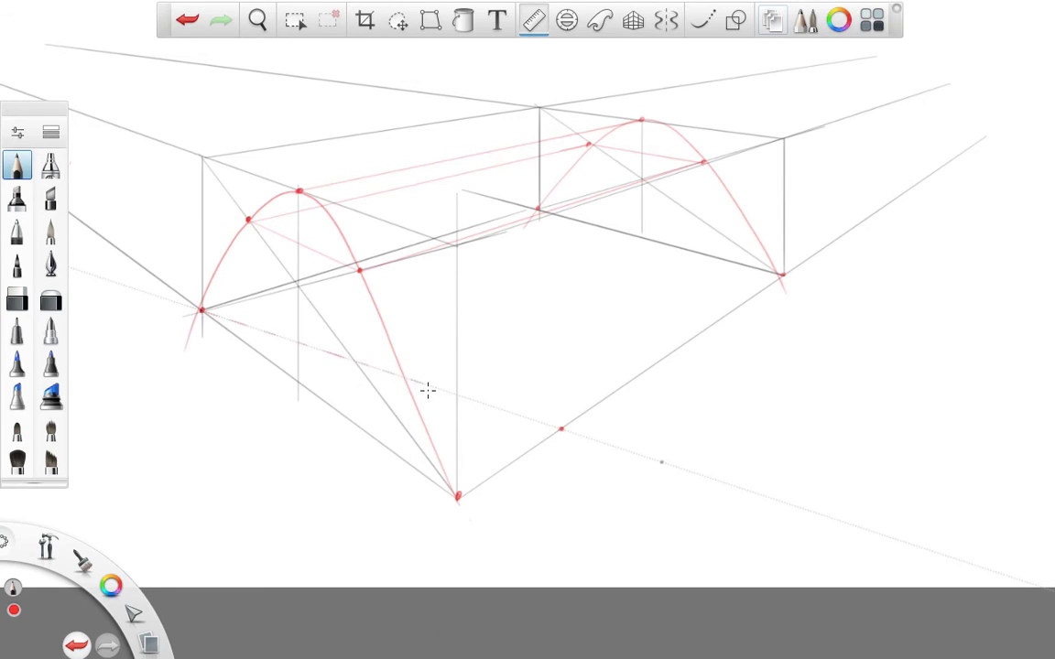
mouse_move(490, 412)
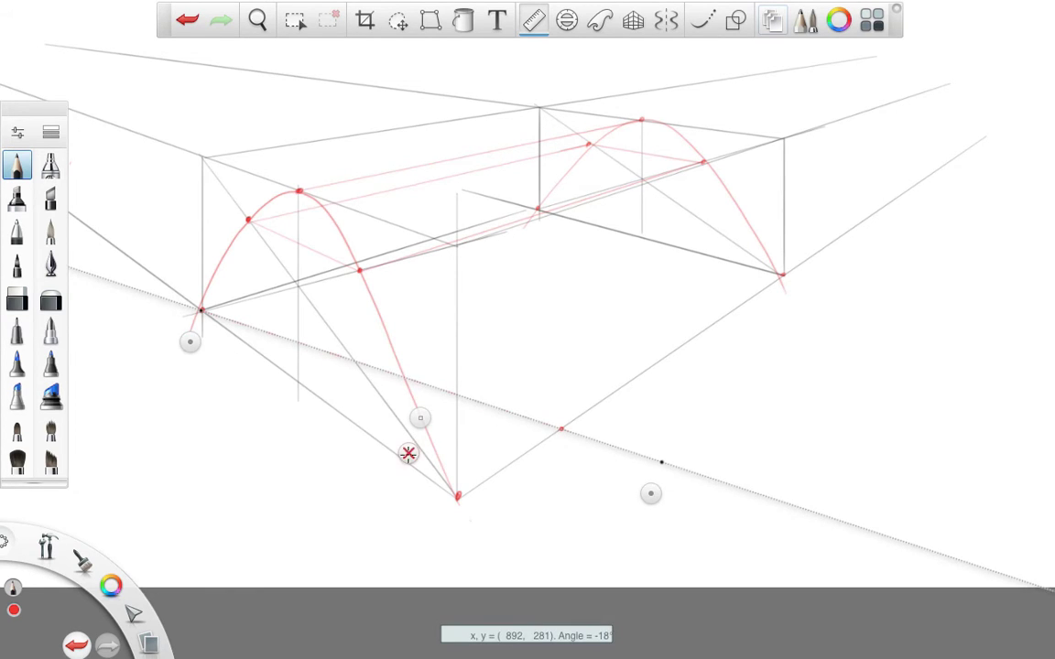
click(408, 452)
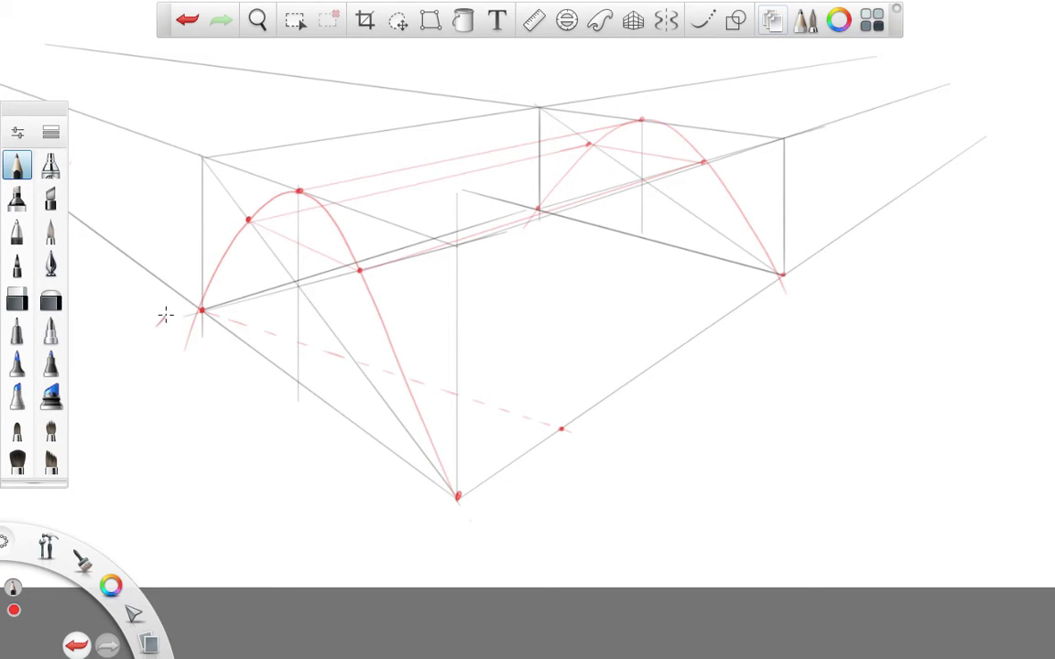
Label the front arch dots 1 to 5 from left to right, and label the dot on the right base edge 5
drag(158, 325, 167, 327)
drag(222, 207, 233, 218)
drag(301, 168, 303, 179)
drag(375, 250, 388, 259)
drag(469, 513, 468, 526)
drag(469, 513, 477, 514)
drag(574, 437, 575, 443)
Draw a perspective line from the front base edge's midpoint to the dashed line and mark their crossing along the ruler
click(633, 20)
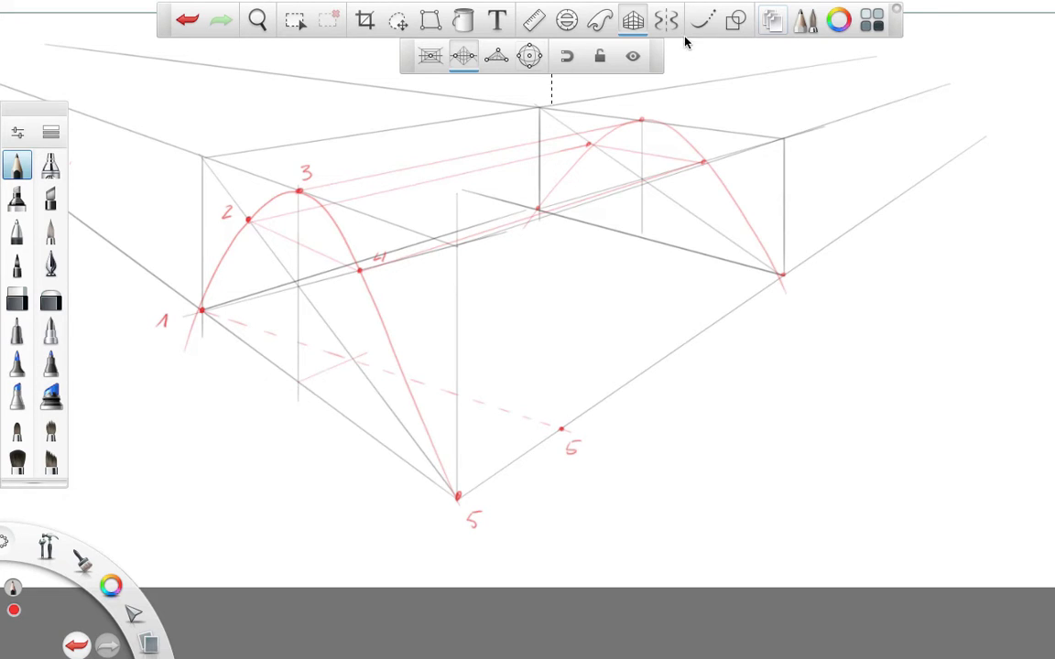
click(534, 21)
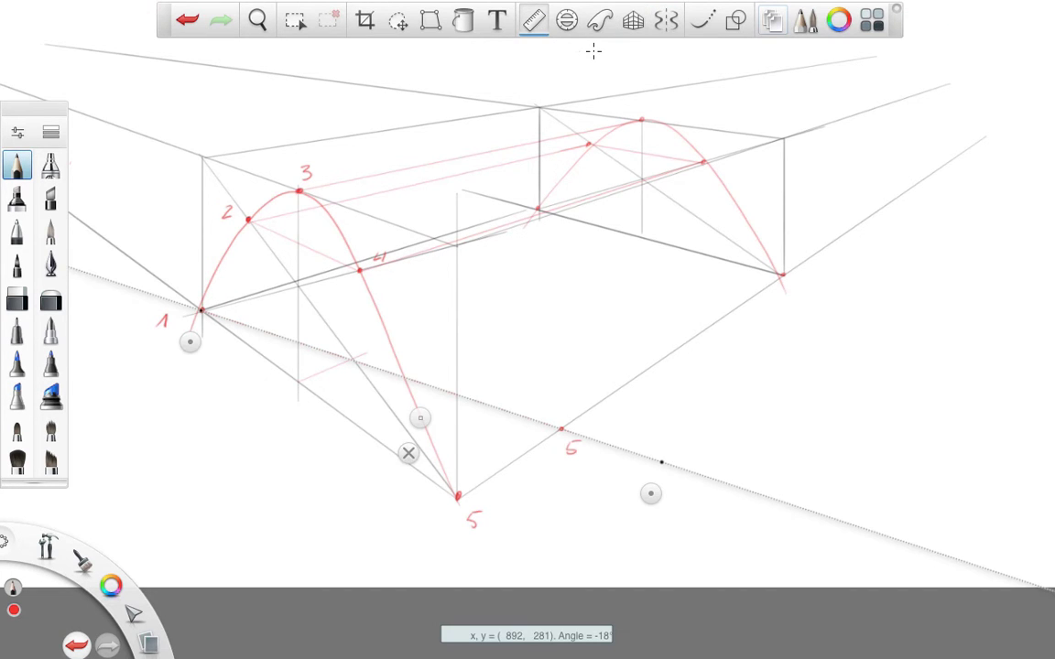
click(343, 357)
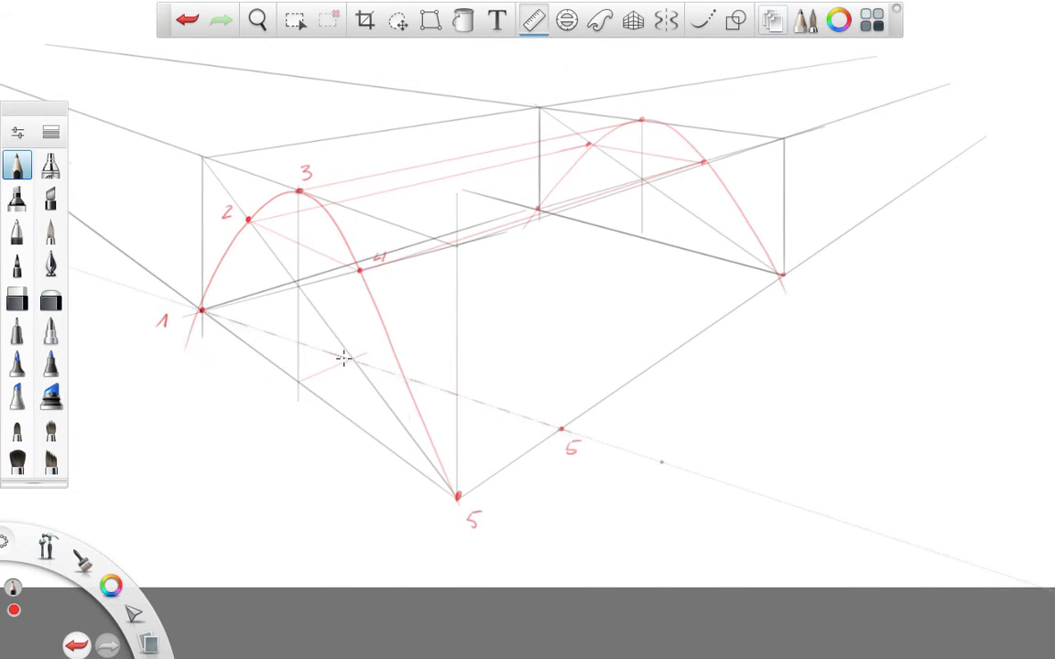
drag(346, 359, 372, 367)
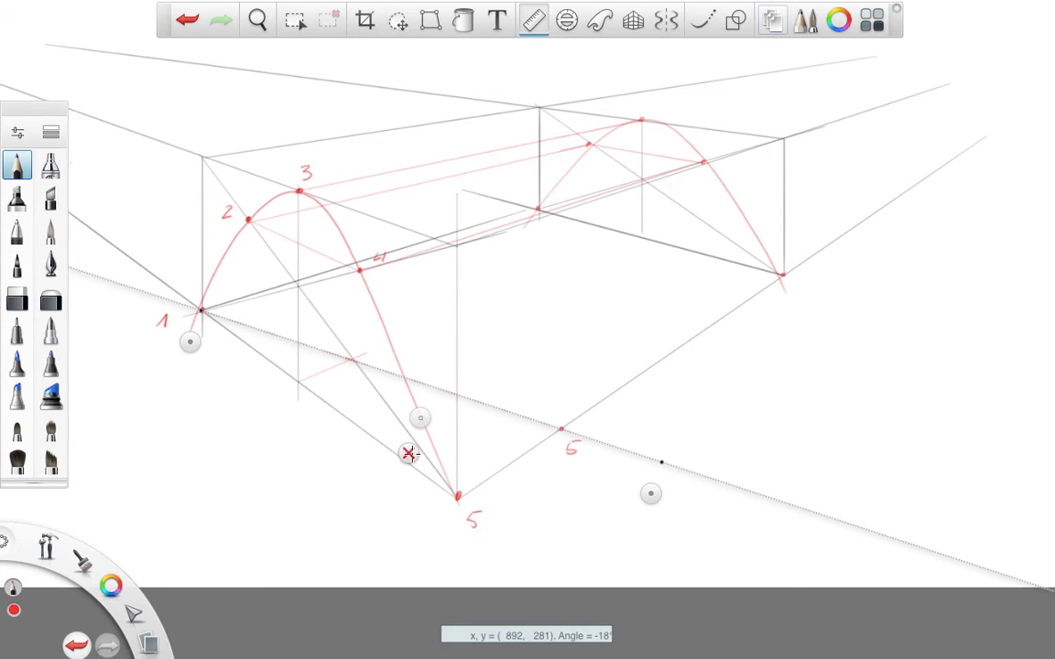
click(408, 454)
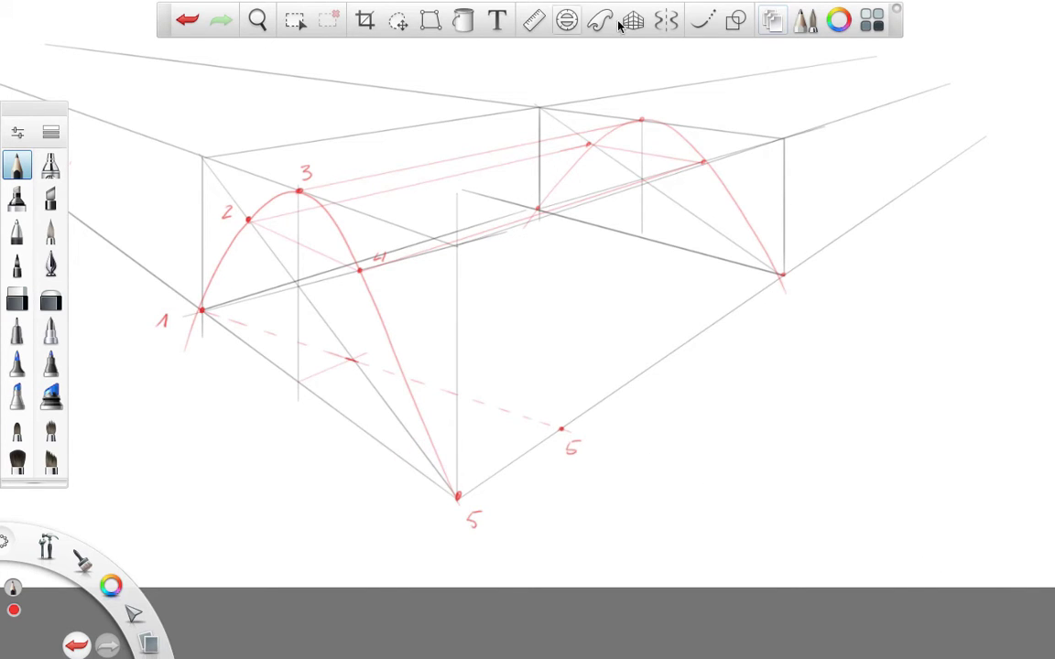
Raise a vertical perspective-guided line from the marked crossing on the dashed line up past the ridge line from point 3
scroll(389, 297, up, 5)
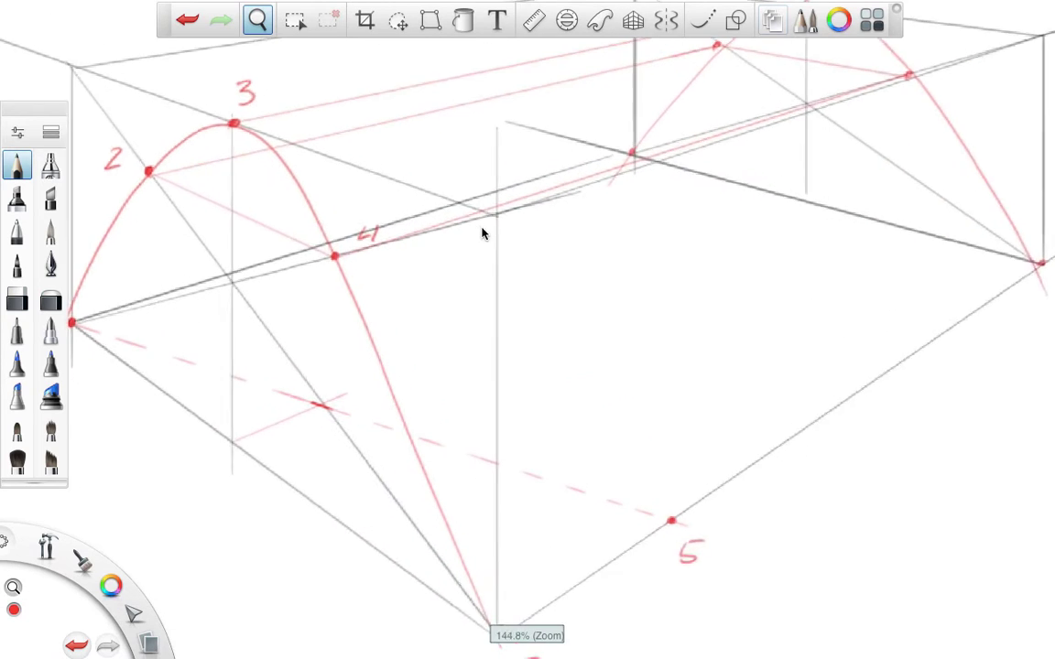
key(space)
drag(485, 244, 551, 316)
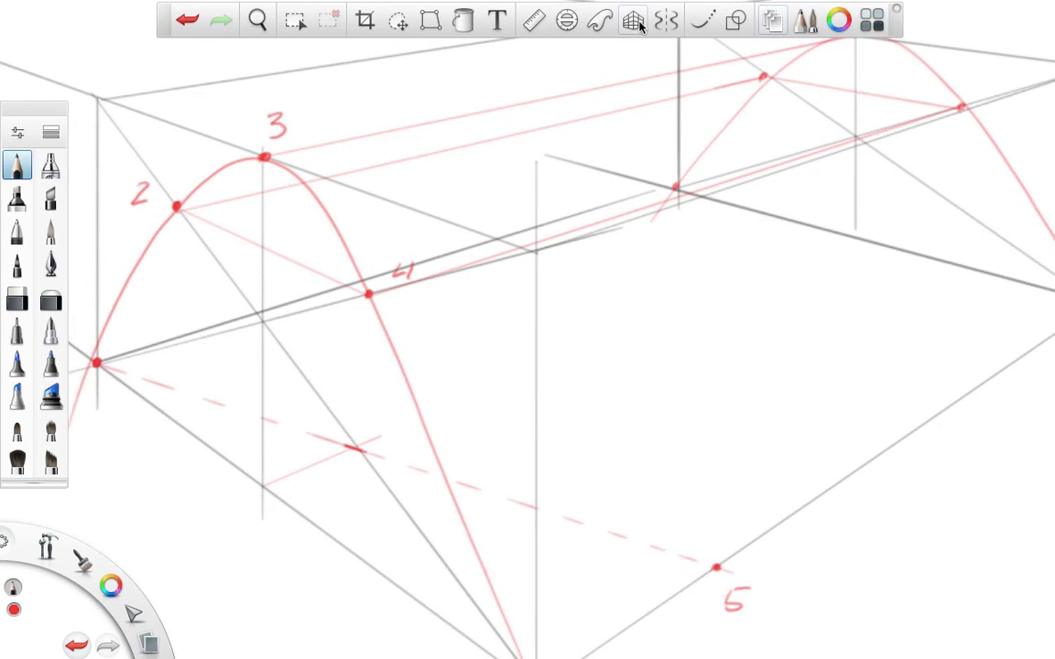
click(633, 21)
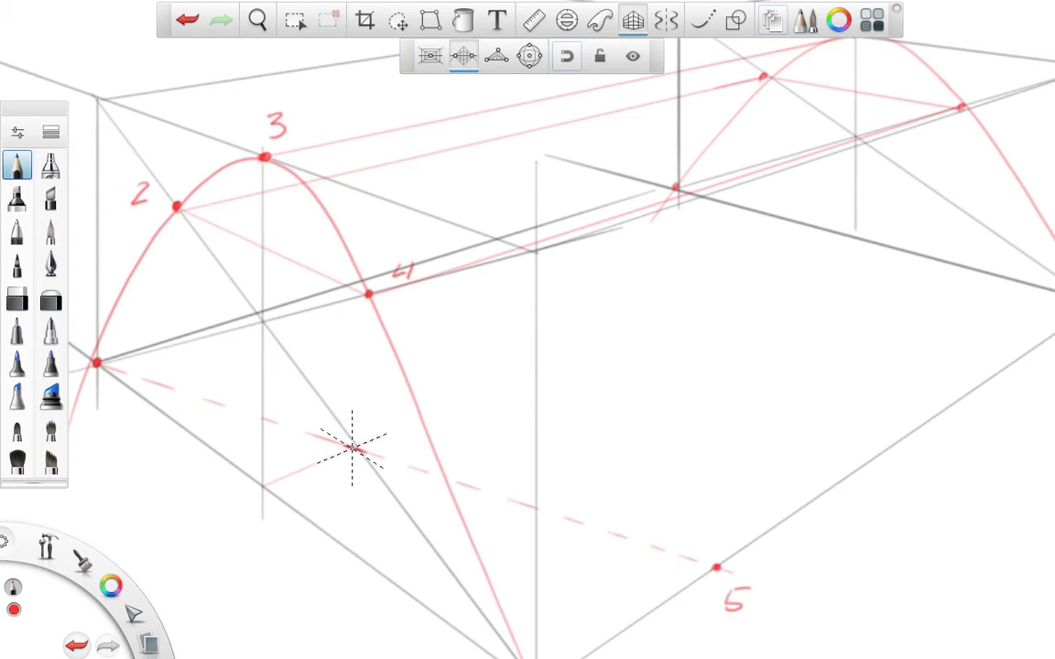
drag(351, 447, 351, 154)
key(ctrl+z)
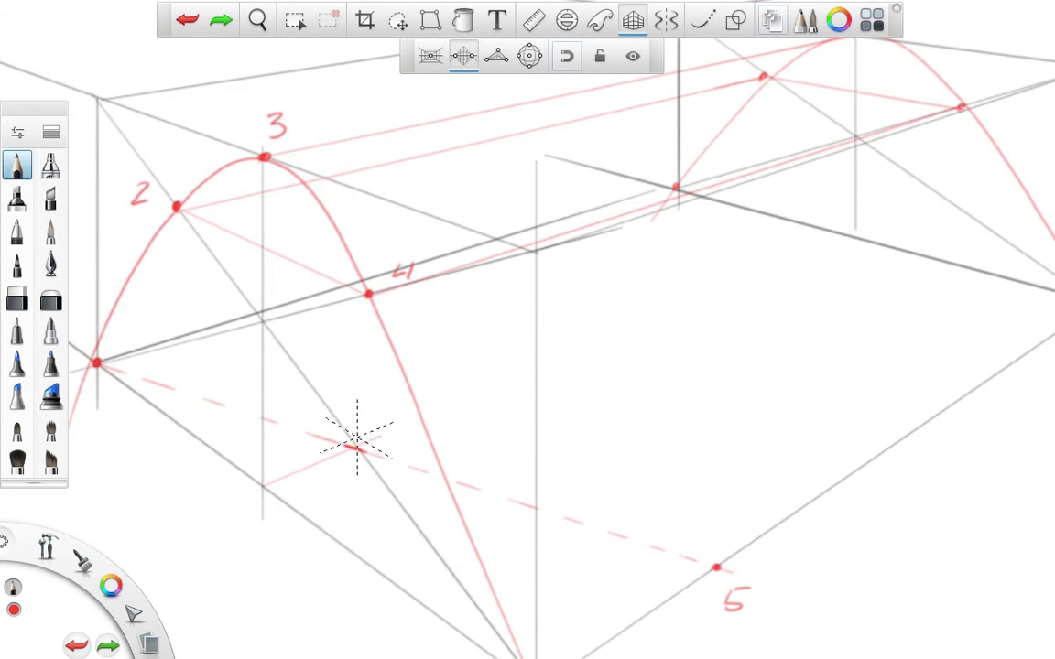
drag(352, 424, 352, 146)
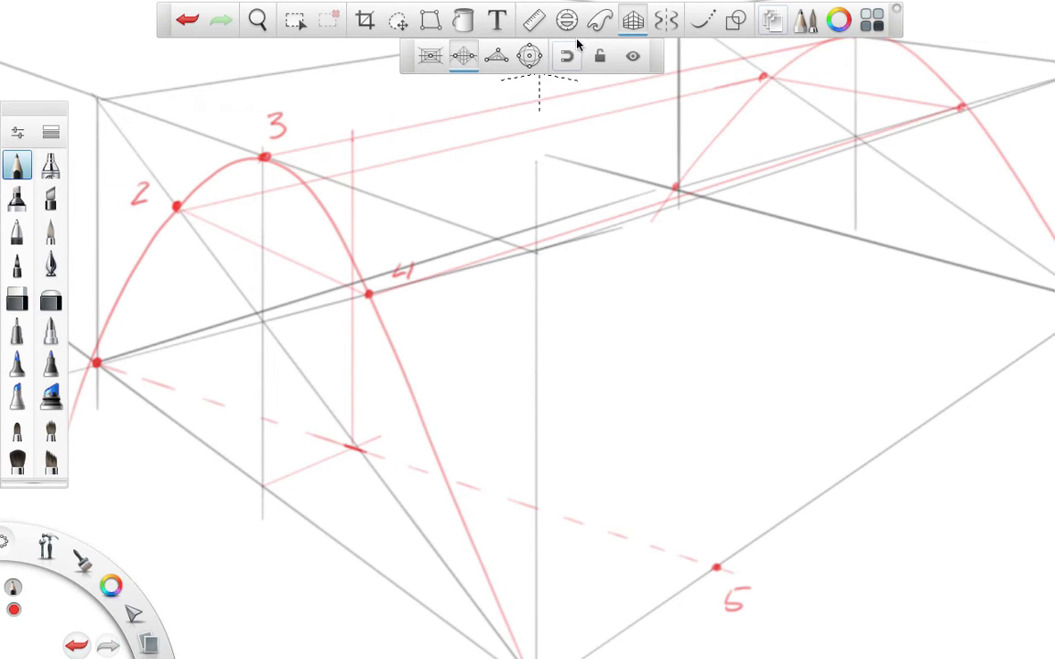
Mark a dot where the raised vertical meets the ridge line from point 3 and label it 3
click(632, 20)
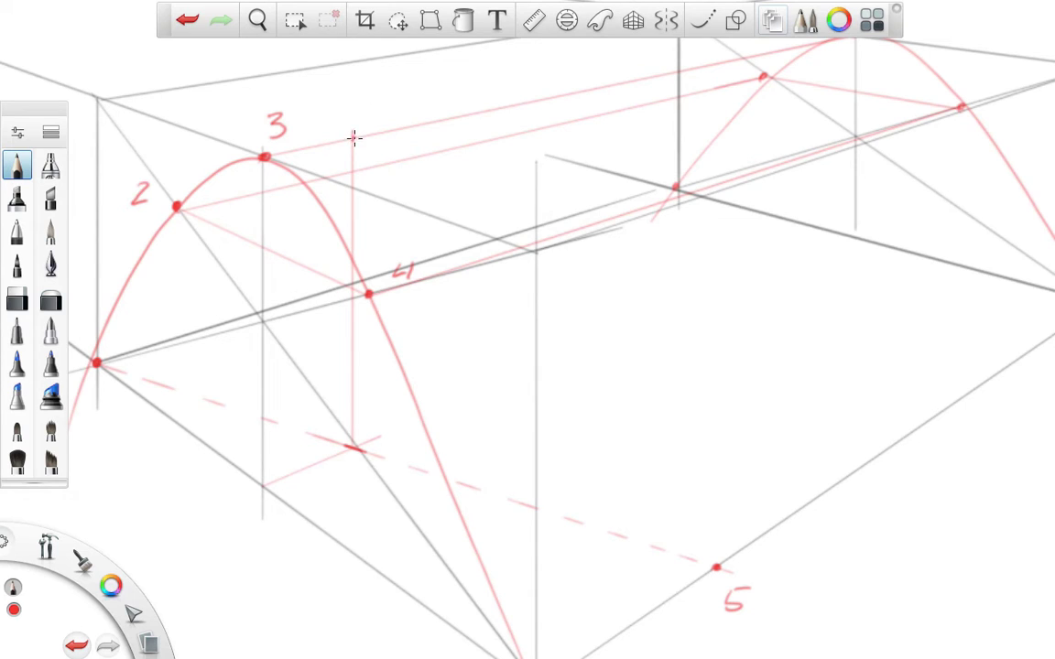
drag(372, 94, 372, 110)
Hatch the vertical plane between front point 3 and its projected dot, and undo the hatching
mouse_move(266, 157)
mouse_down()
mouse_move(266, 228)
mouse_move(301, 238)
mouse_move(317, 293)
mouse_move(327, 374)
mouse_move(311, 447)
mouse_up()
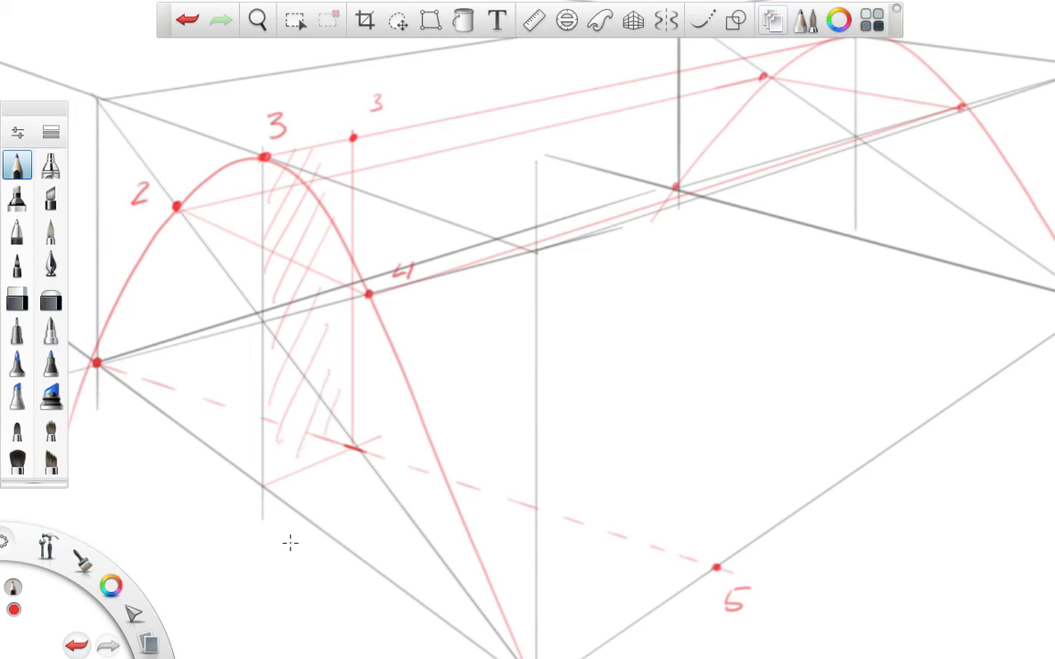
key(ctrl+z)
key(ctrl+z)
key(ctrl+z)
key(ctrl+z)
key(ctrl+z)
key(ctrl+z)
key(ctrl+z)
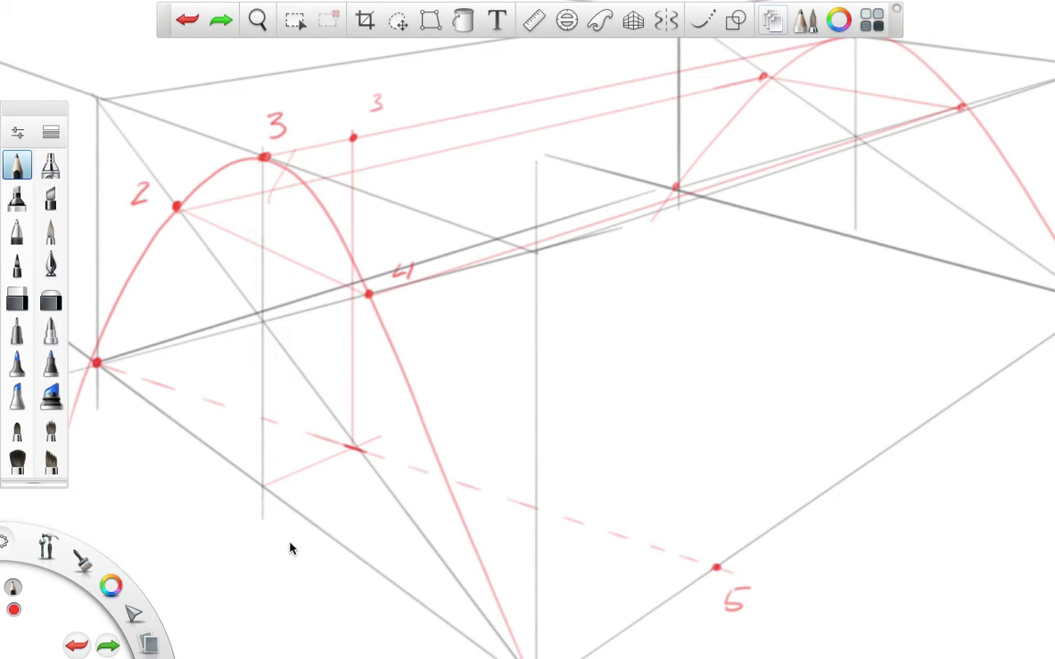
key(ctrl+z)
With the perspective guide, project points 2 and 4 down to the base edge, across to the dashed line, and up to their depth lines
click(633, 20)
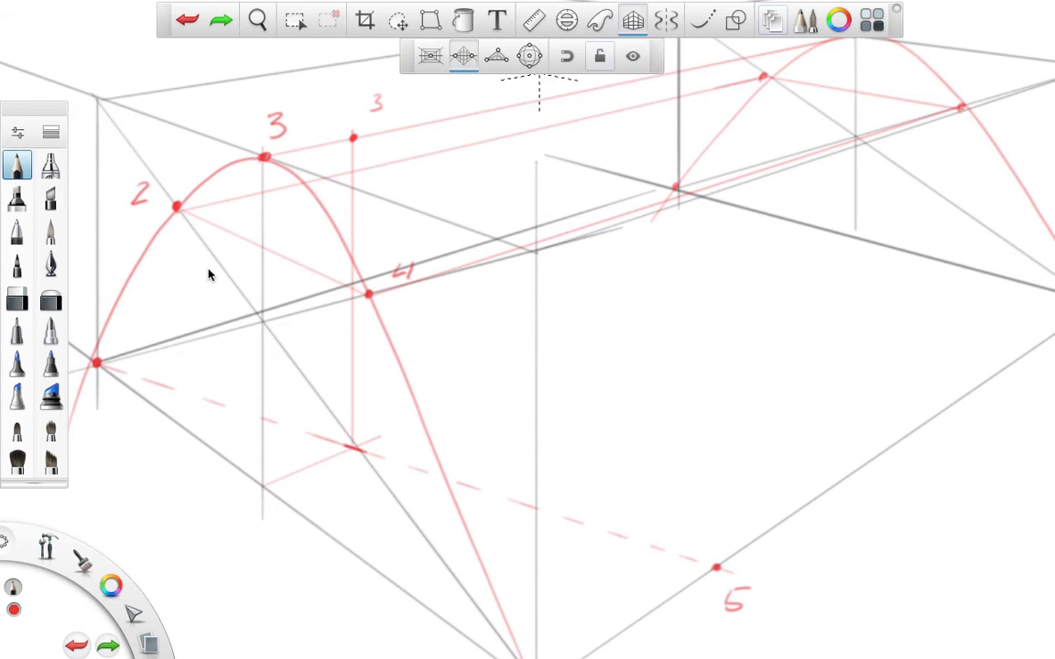
mouse_move(176, 206)
mouse_down()
mouse_move(183, 430)
mouse_move(217, 365)
mouse_move(176, 424)
mouse_up()
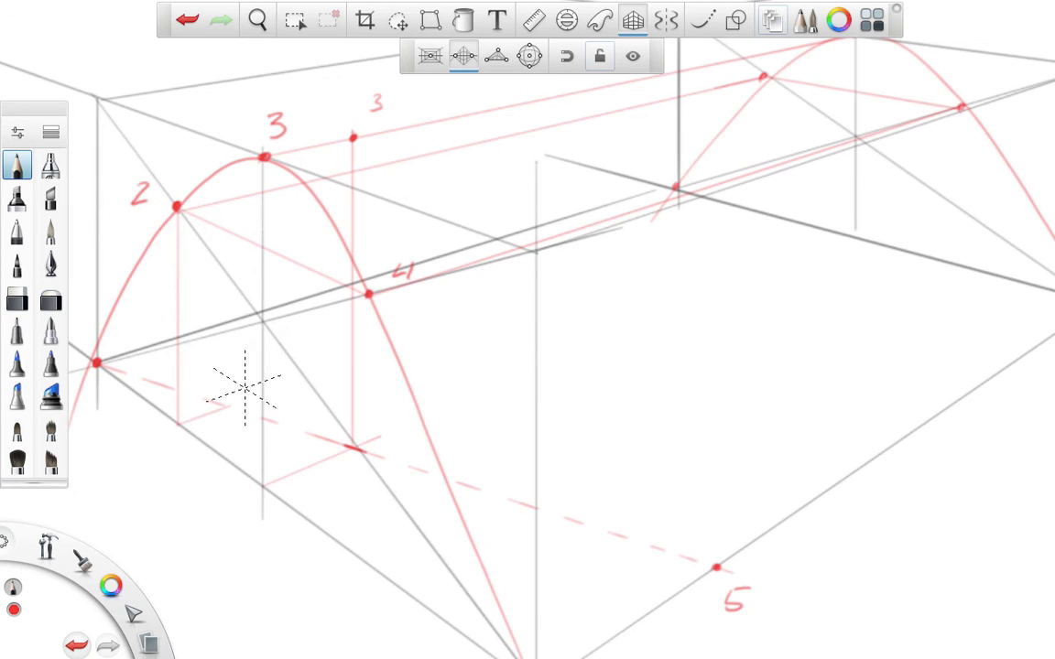
mouse_move(226, 405)
mouse_down()
mouse_move(233, 194)
mouse_move(240, 200)
mouse_up()
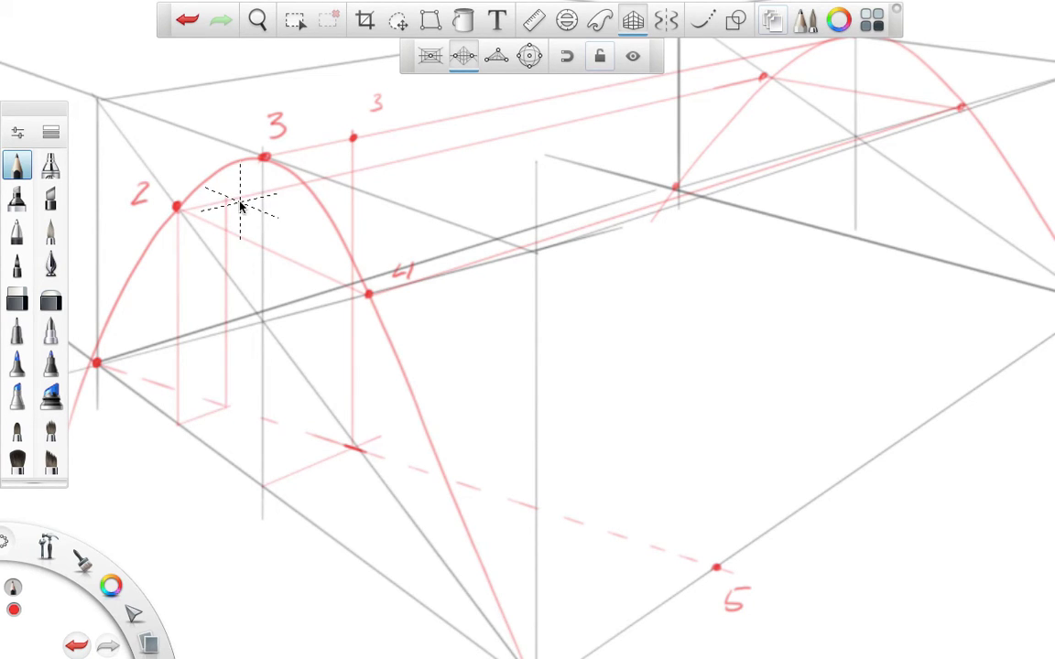
mouse_move(369, 295)
mouse_down()
mouse_move(370, 549)
mouse_move(440, 458)
mouse_up()
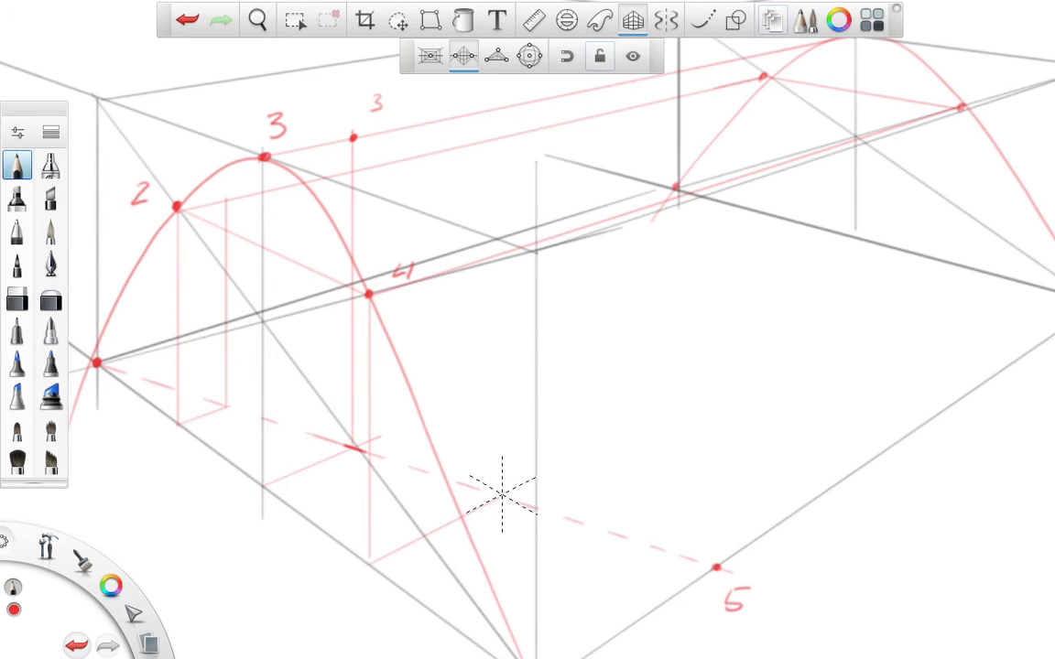
drag(502, 497, 502, 255)
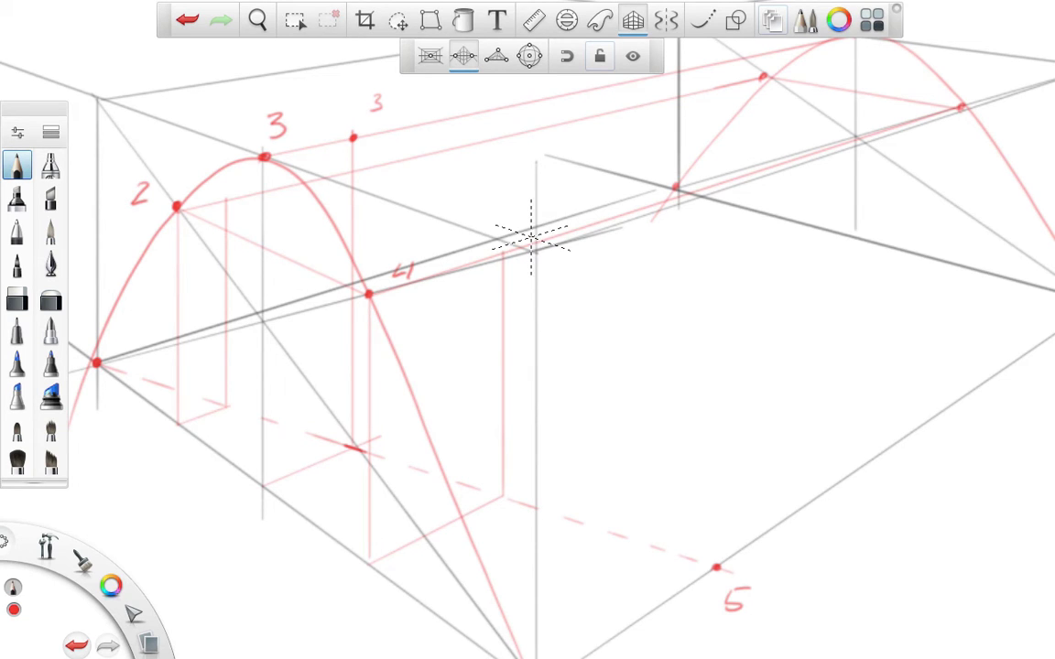
Mark the tops of the two new verticals with red dots and label them 2 and 4
click(633, 20)
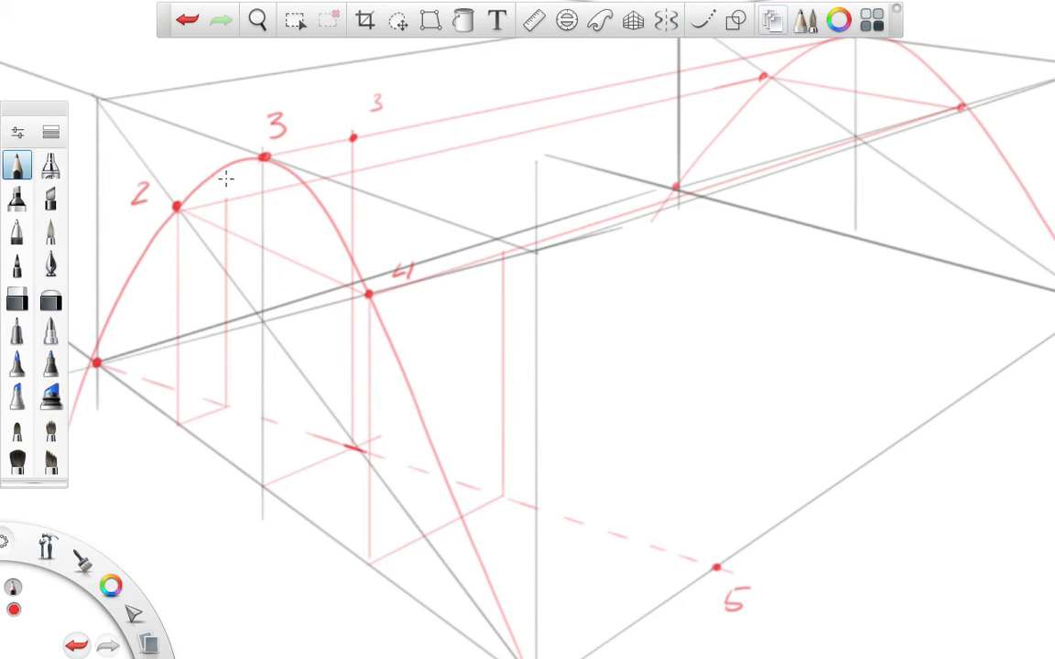
drag(221, 182, 235, 191)
click(502, 251)
drag(518, 210, 528, 223)
drag(524, 209, 519, 231)
click(227, 200)
Enable Steady Stroke and set its strength to 34
key(space)
mouse_move(894, 367)
mouse_down()
mouse_move(874, 369)
mouse_move(902, 412)
mouse_move(767, 371)
mouse_up()
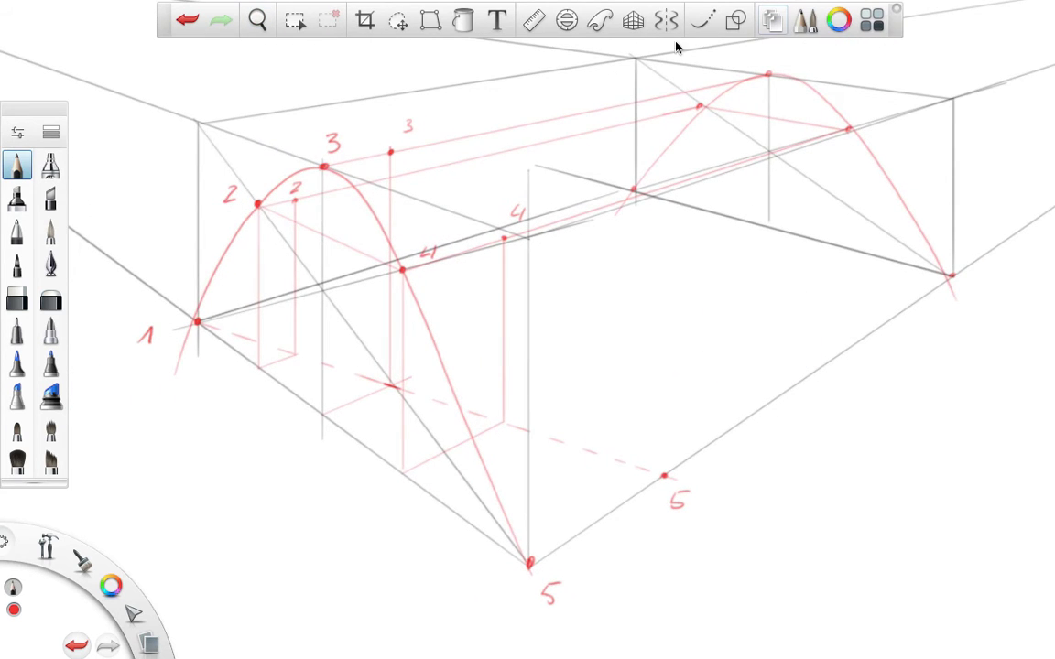
click(701, 20)
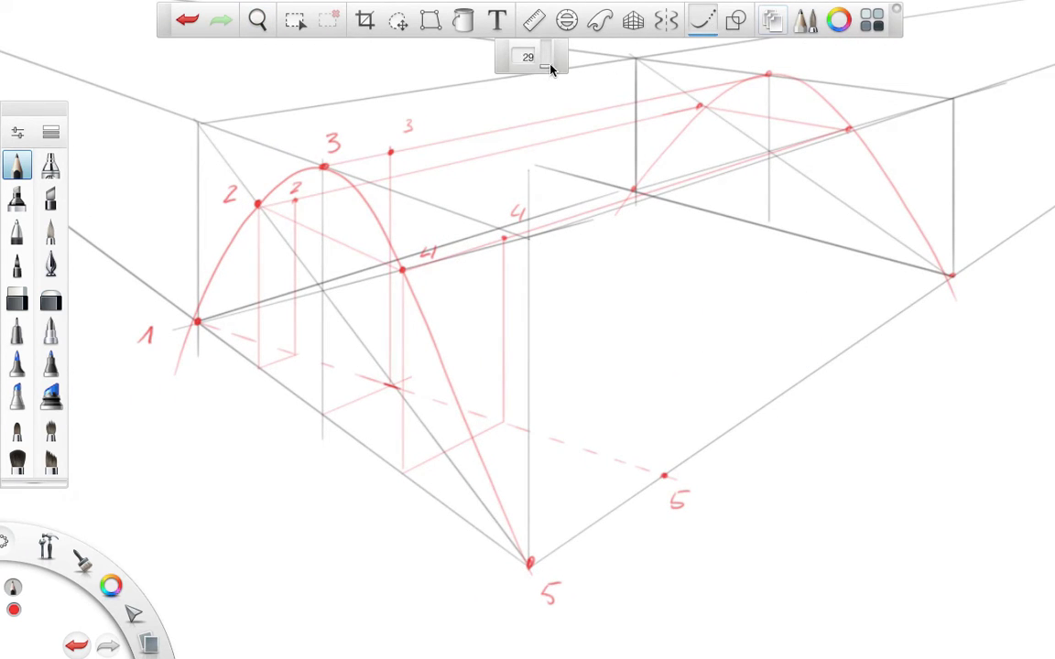
drag(551, 70, 553, 73)
Draw the angled cut's smooth arch through projected dots 1 to 5, redoing the stroke until it follows the points
mouse_move(179, 343)
mouse_down()
mouse_move(259, 236)
mouse_move(337, 164)
mouse_move(393, 146)
mouse_move(432, 155)
mouse_move(475, 183)
mouse_move(728, 549)
mouse_up()
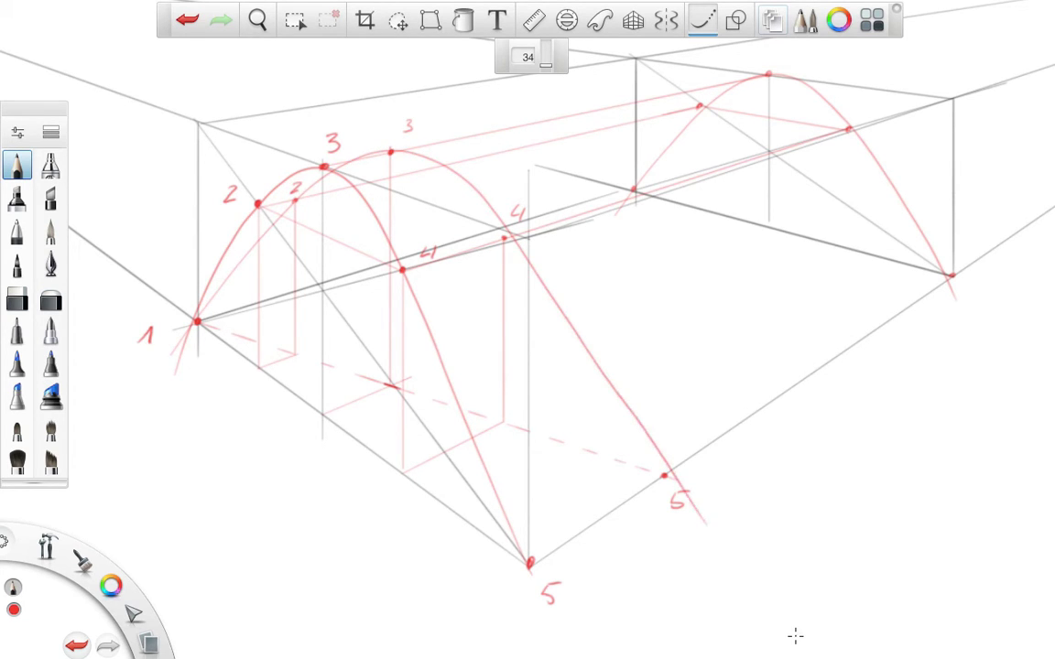
key(ctrl+z)
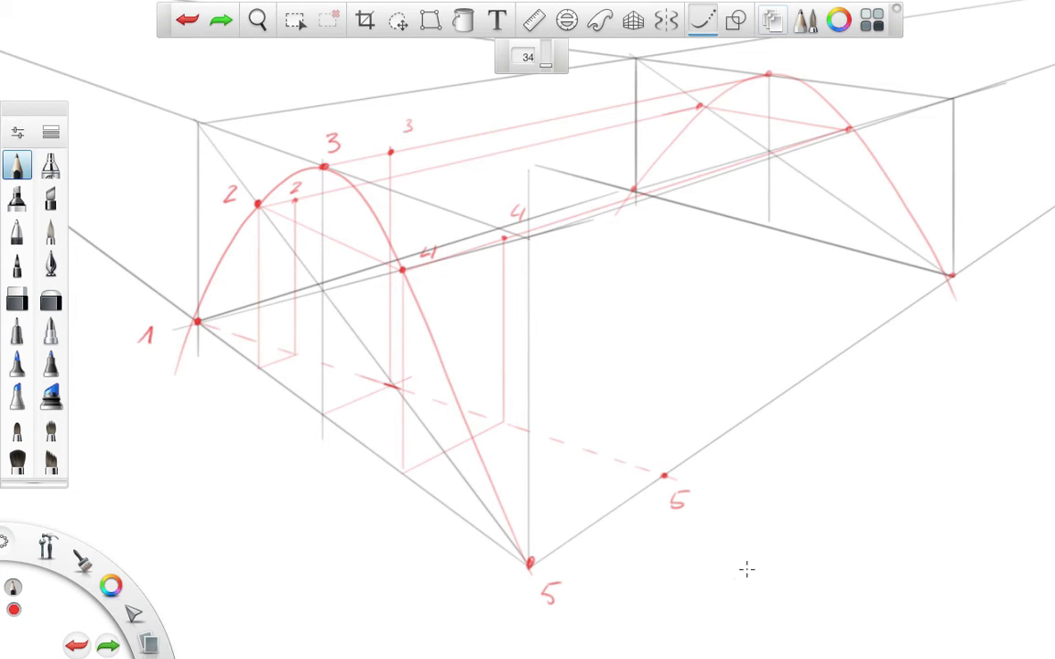
key(space)
mouse_move(330, 461)
mouse_down()
mouse_move(430, 485)
mouse_move(481, 482)
mouse_move(537, 400)
mouse_move(540, 348)
mouse_up()
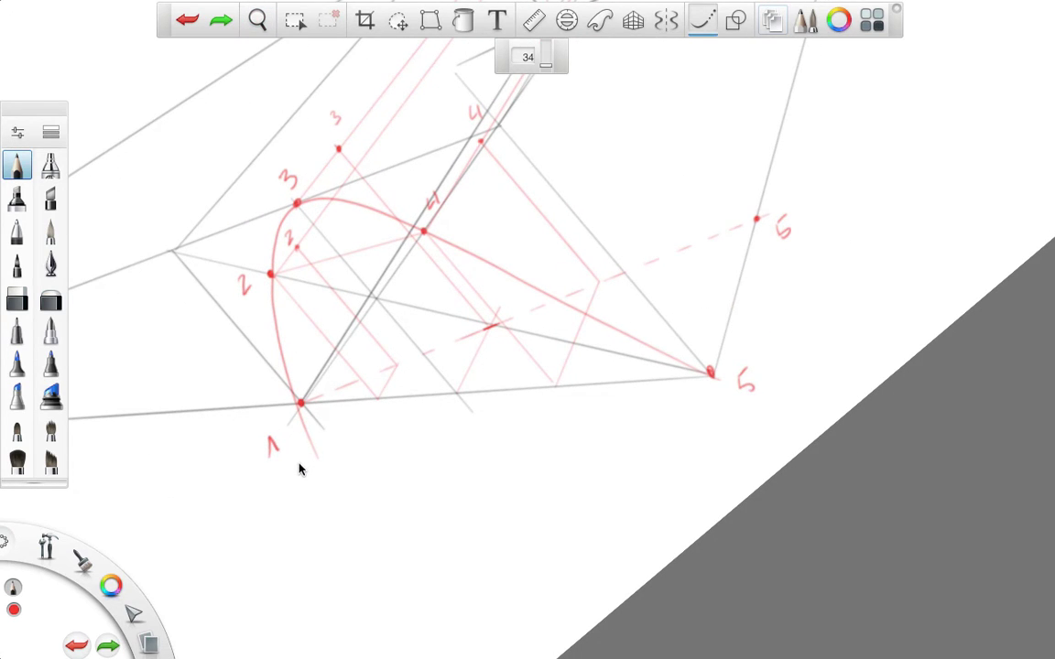
mouse_move(300, 434)
mouse_down()
mouse_move(300, 229)
mouse_move(350, 146)
mouse_move(459, 135)
mouse_move(579, 153)
mouse_move(687, 172)
mouse_move(785, 217)
mouse_move(516, 141)
mouse_move(370, 139)
mouse_move(311, 181)
mouse_move(294, 243)
mouse_move(292, 348)
mouse_move(316, 454)
mouse_up()
key(ctrl+z)
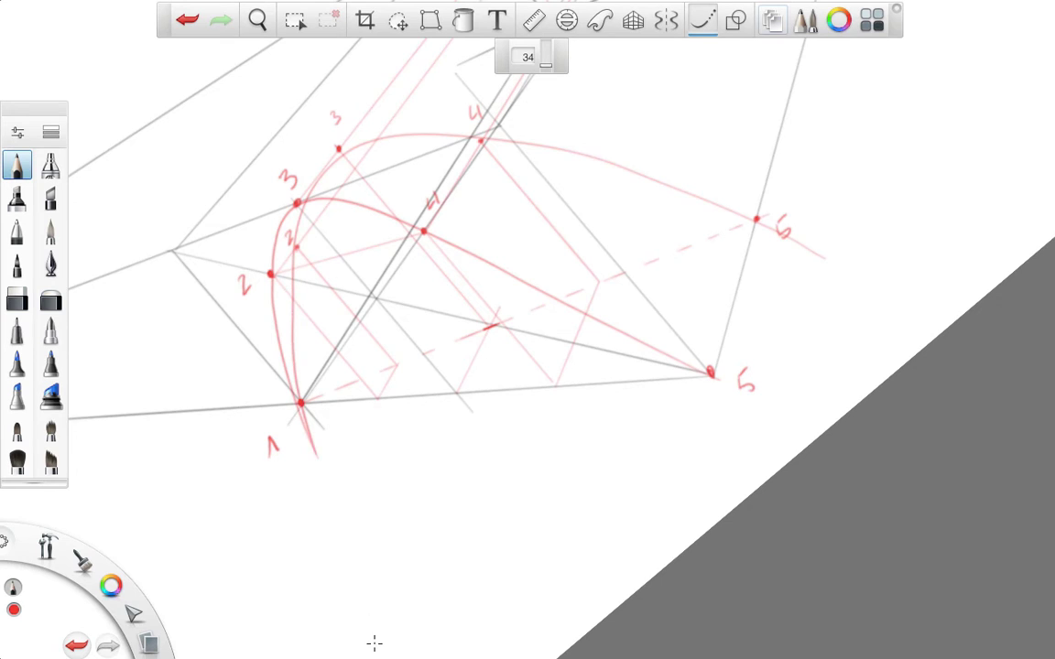
key(ctrl+z)
mouse_move(844, 251)
mouse_down()
mouse_move(485, 136)
mouse_move(349, 147)
mouse_move(296, 223)
mouse_move(316, 454)
mouse_up()
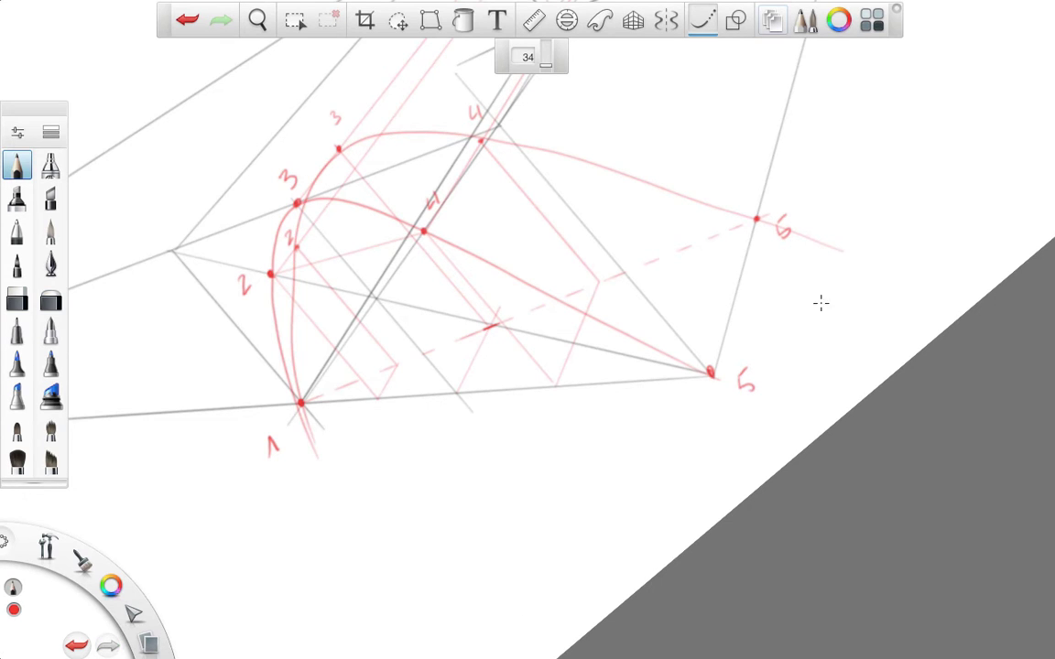
Trace a heavier outline from dot 1 through the cut's dots 2 and 3 and on into the ridge line
key(space)
mouse_move(829, 400)
mouse_down()
mouse_move(633, 478)
mouse_move(640, 506)
mouse_move(434, 590)
mouse_up()
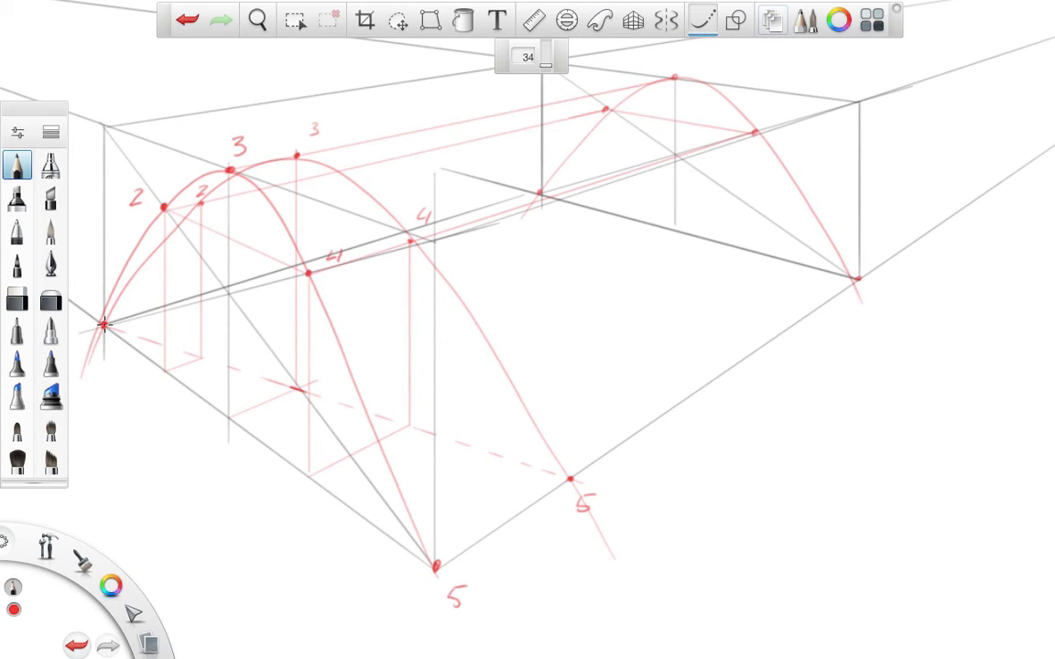
mouse_move(103, 324)
mouse_down()
mouse_move(148, 245)
mouse_move(220, 174)
mouse_move(285, 149)
mouse_move(276, 153)
mouse_move(402, 132)
mouse_move(393, 136)
mouse_up()
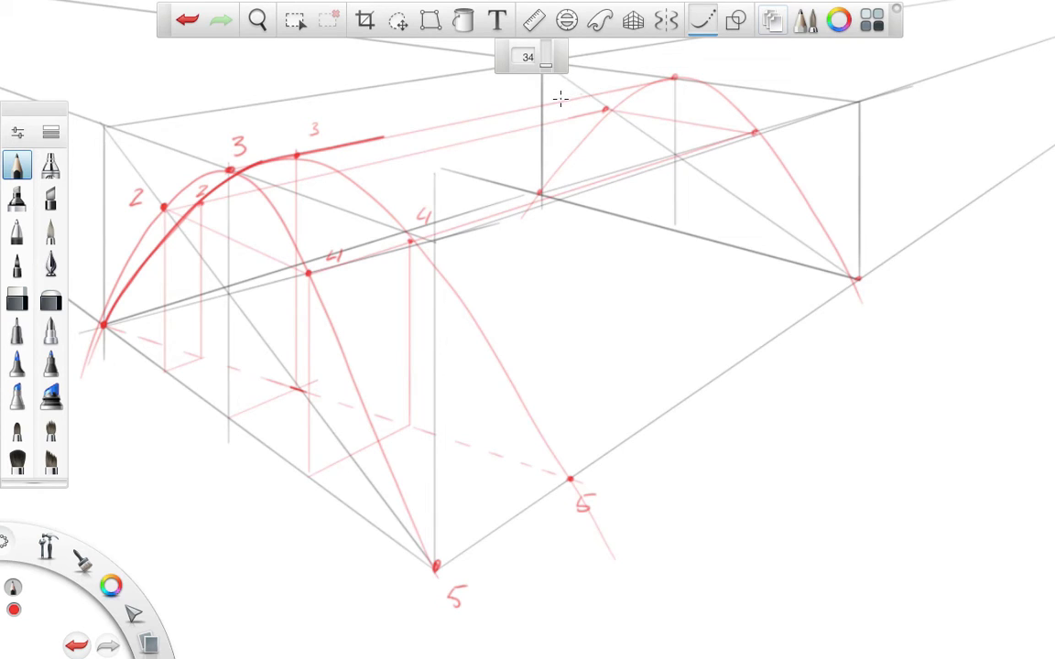
drag(560, 99, 707, 79)
key(ctrl+z)
Trace the ridge line into the back arch freehand and sketch corner, crossing and smooth-transition examples beside it
key(space)
mouse_move(749, 111)
mouse_down()
mouse_move(862, 69)
mouse_move(866, 111)
mouse_move(695, 87)
mouse_up()
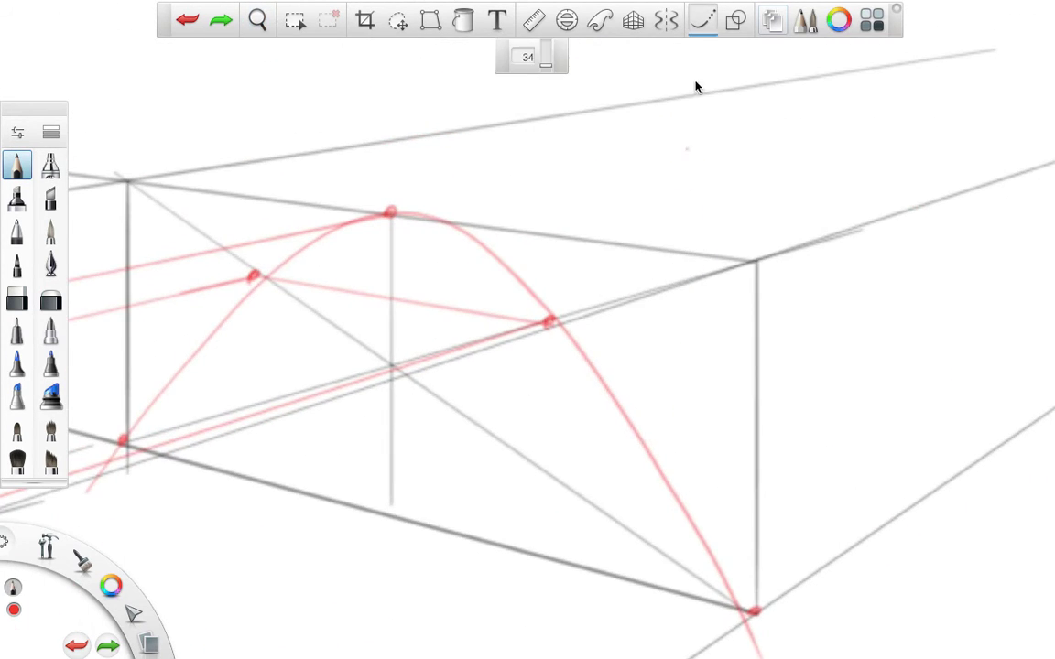
click(706, 20)
mouse_move(143, 266)
mouse_down()
mouse_move(403, 216)
mouse_move(459, 231)
mouse_move(514, 269)
mouse_move(562, 333)
mouse_up()
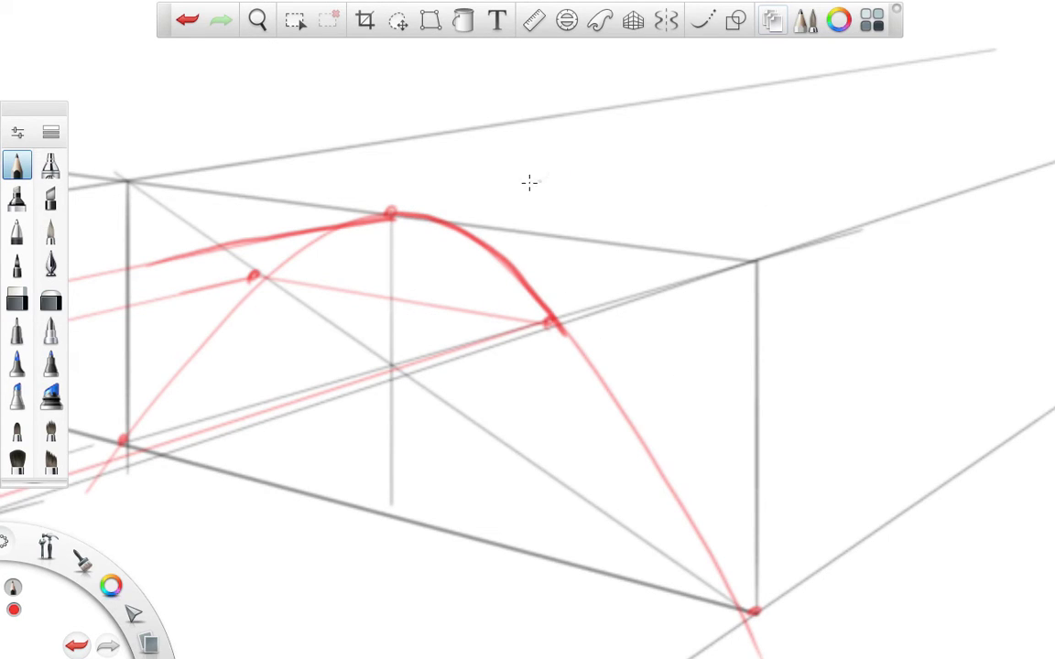
mouse_move(518, 184)
mouse_down()
mouse_move(733, 127)
mouse_move(684, 138)
mouse_move(770, 192)
mouse_up()
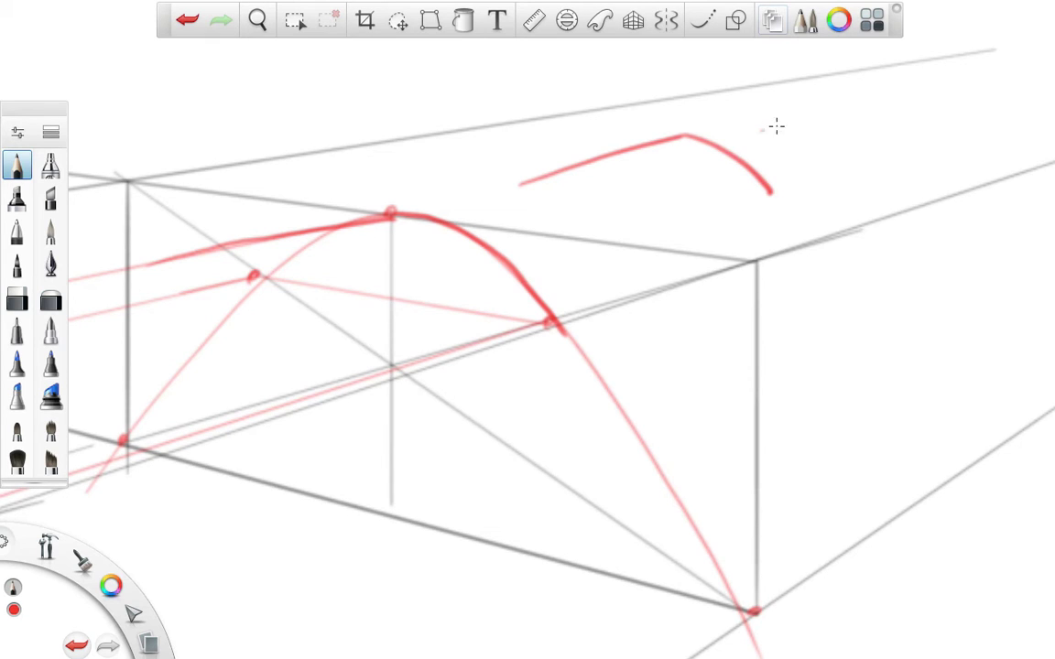
drag(760, 130, 921, 82)
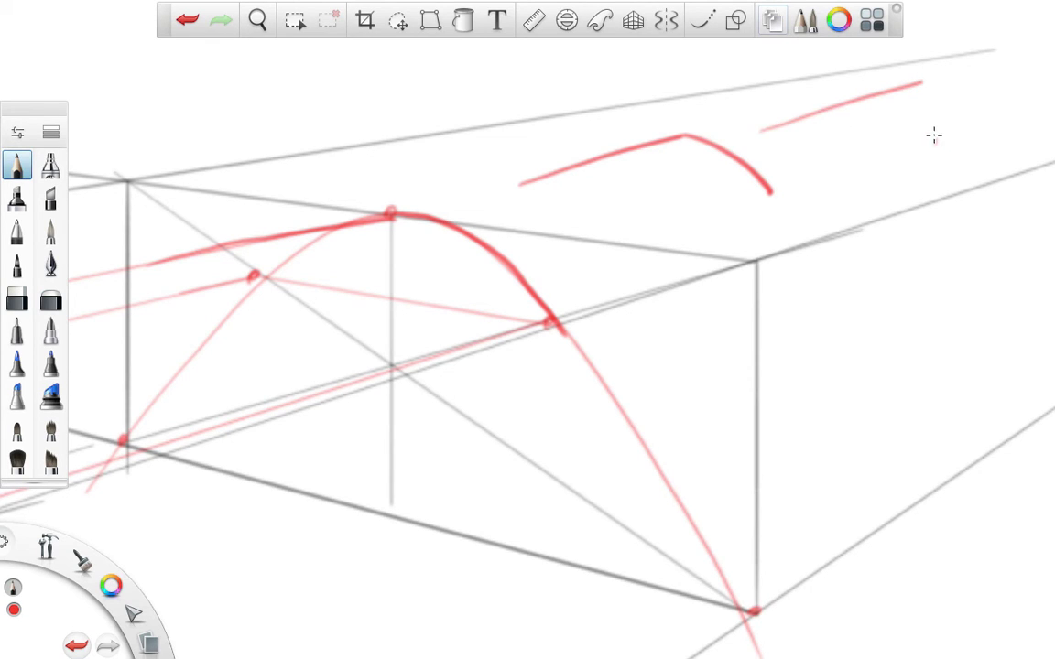
mouse_move(934, 142)
mouse_down()
mouse_move(909, 100)
mouse_move(876, 95)
mouse_move(845, 117)
mouse_move(828, 158)
mouse_up()
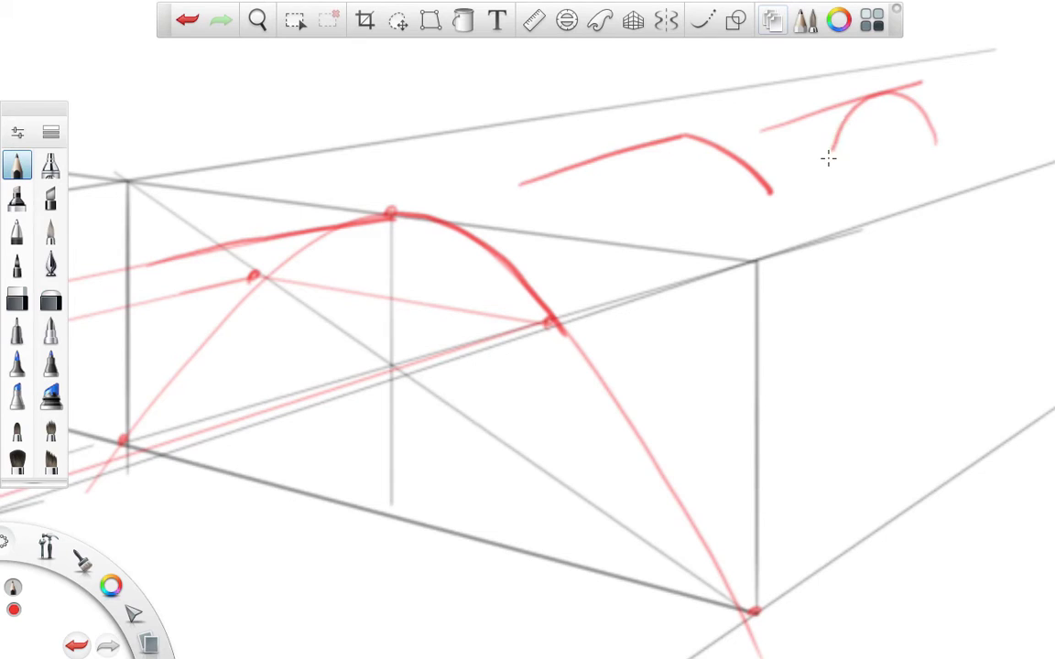
drag(878, 80, 876, 82)
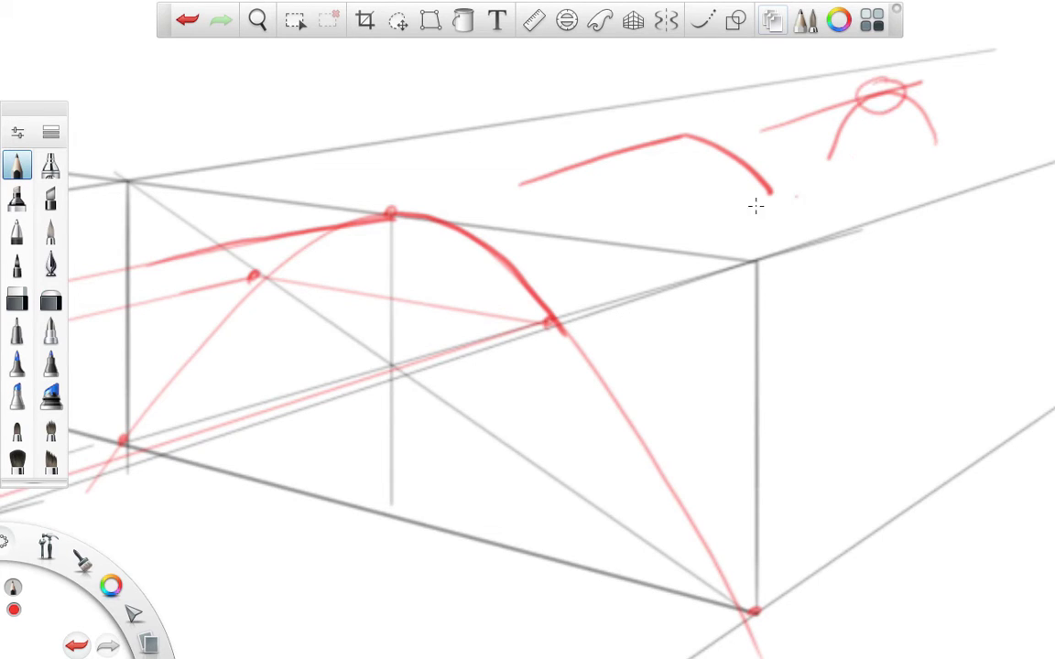
mouse_move(623, 268)
mouse_down()
mouse_move(760, 217)
mouse_move(814, 211)
mouse_move(889, 249)
mouse_move(940, 328)
mouse_up()
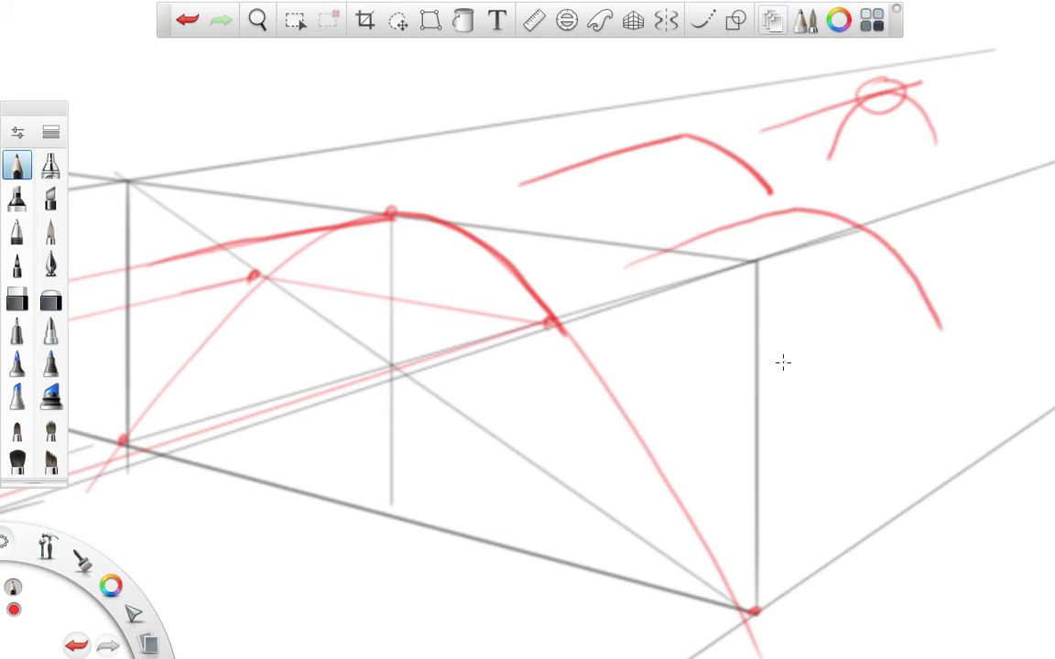
Undo the transition examples and the freehand tracing over the back arch
key(ctrl+z)
key(ctrl+z)
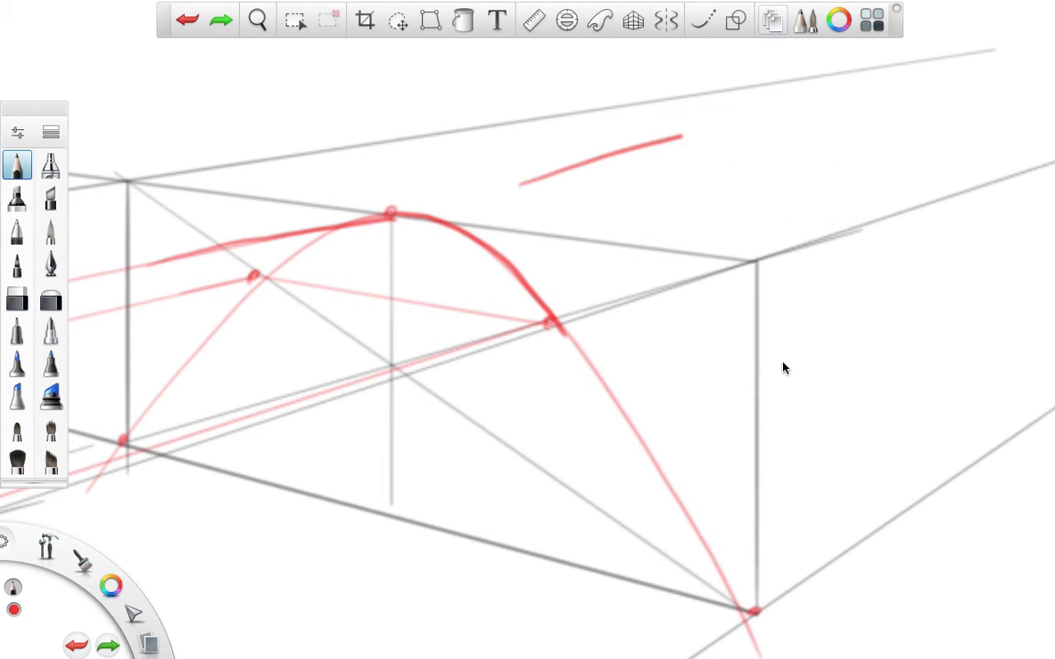
key(ctrl+z)
key(ctrl+z)
key(ctrl+z)
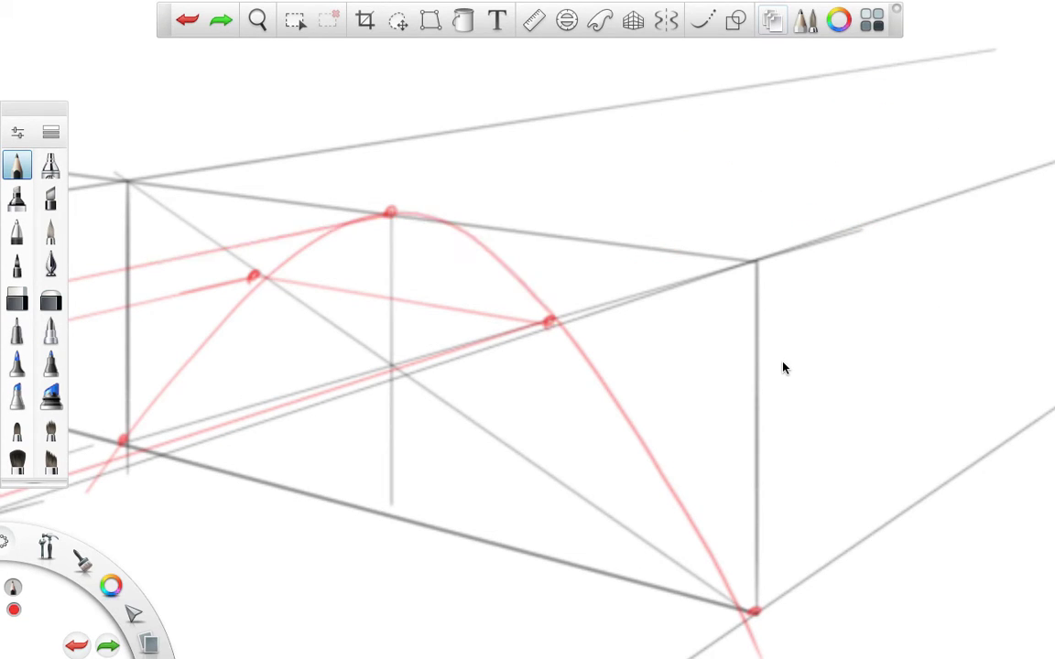
Trace a heavier smooth outline with Steady Stroke from the ridge line into the back arch, past its right-hand arch dot
key(space)
mouse_move(778, 177)
mouse_down()
mouse_move(647, 264)
mouse_move(652, 271)
mouse_move(694, 178)
mouse_move(836, 124)
mouse_up()
click(703, 20)
key(space)
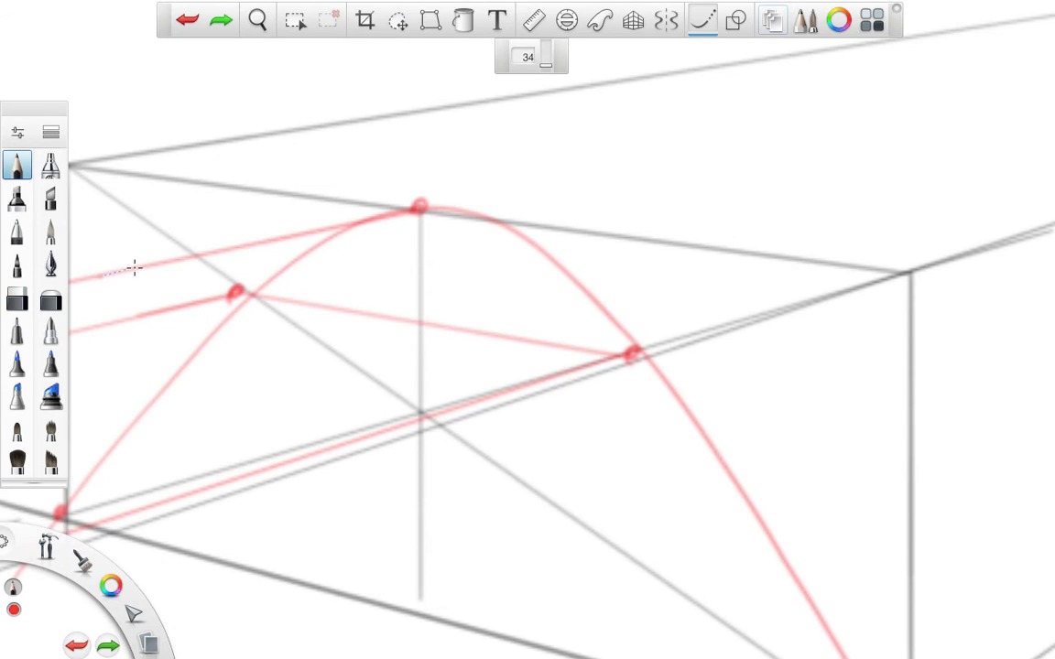
mouse_move(134, 267)
mouse_down()
mouse_move(400, 214)
mouse_move(466, 212)
mouse_move(557, 268)
mouse_move(704, 438)
mouse_move(702, 428)
mouse_up()
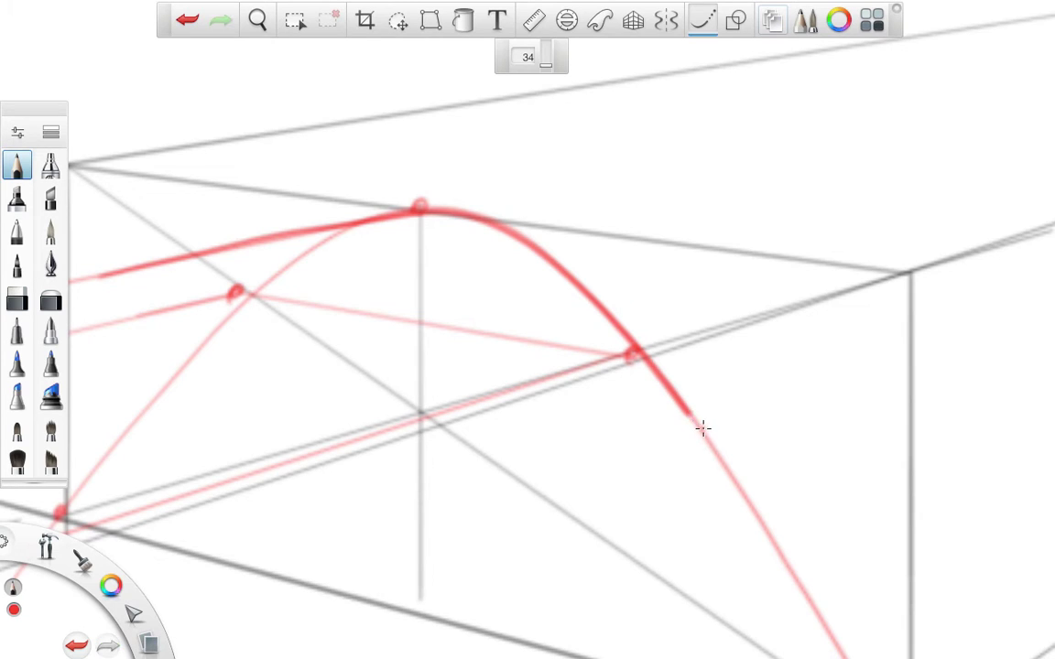
Thicken the right base edge from the cut's dot 5 to the back corner, and the back arch down to that corner
key(space)
drag(796, 235, 737, 358)
drag(722, 417, 518, 247)
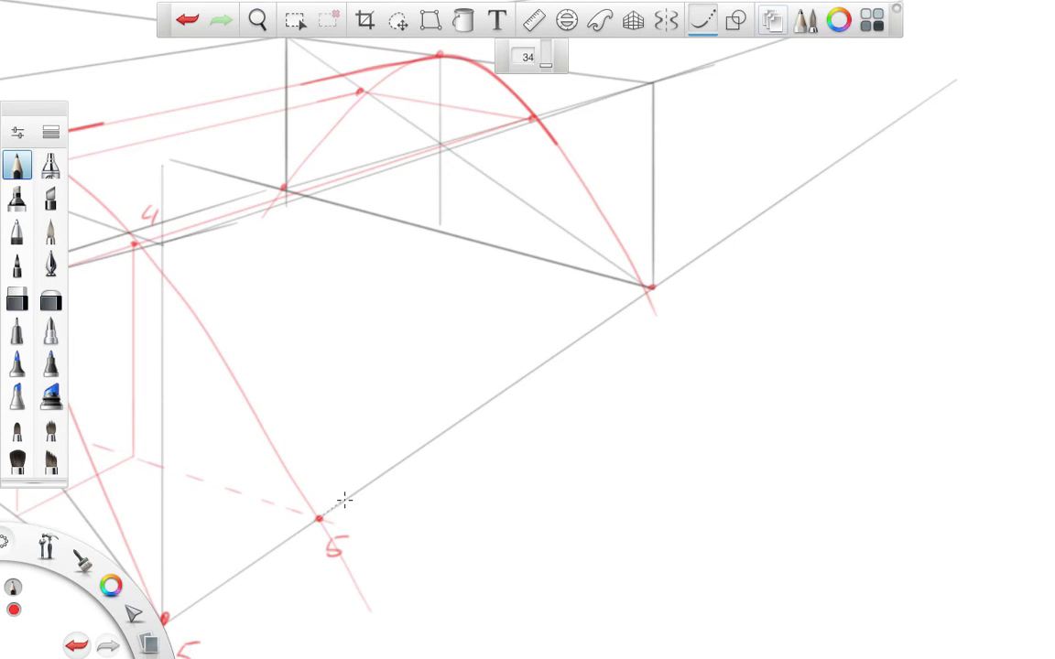
drag(343, 499, 649, 288)
drag(561, 144, 648, 288)
Extend the heavy ridge line toward the back arch and thicken the cut's curve from dot 3 through 4 to 5
key(space)
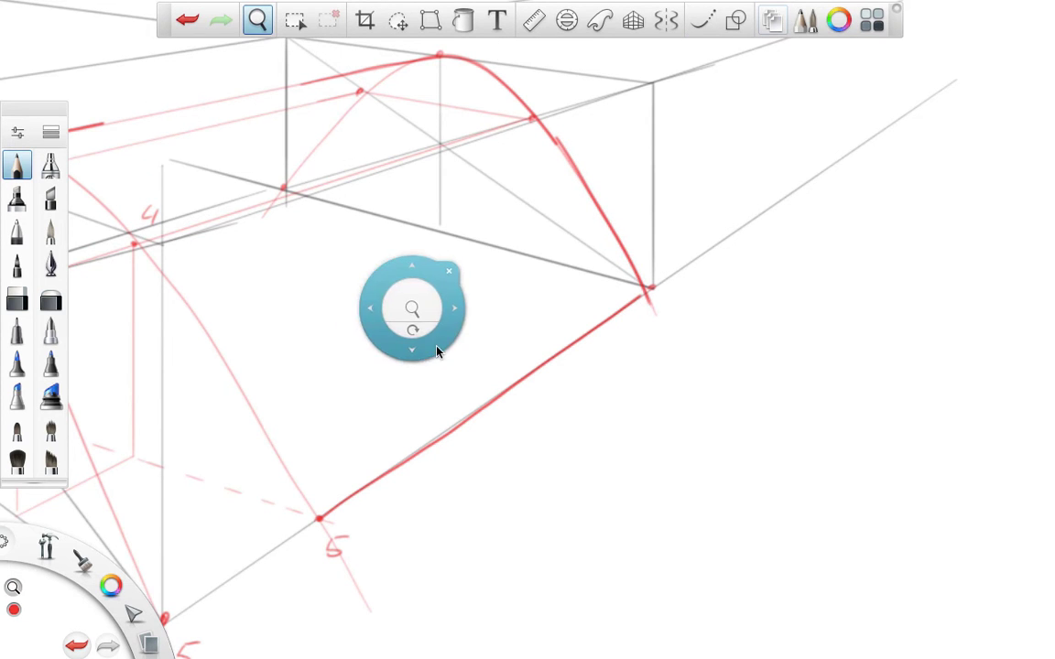
mouse_move(438, 348)
mouse_down()
mouse_move(710, 300)
mouse_move(692, 286)
mouse_up()
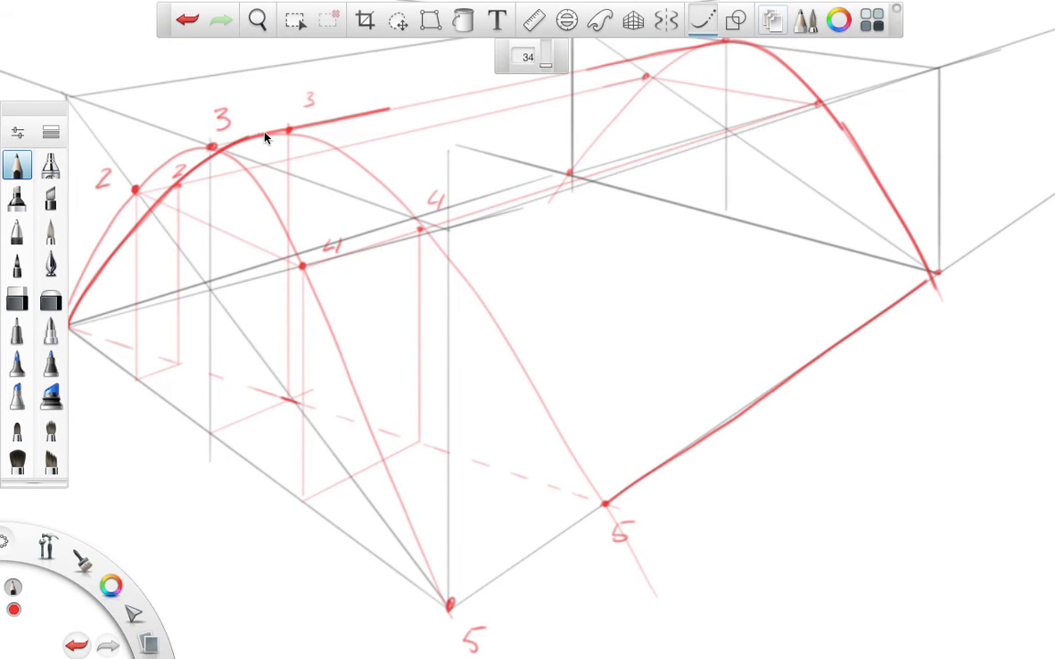
drag(259, 134, 535, 78)
mouse_move(206, 137)
mouse_down()
mouse_move(280, 124)
mouse_move(323, 135)
mouse_move(458, 260)
mouse_up()
key(ctrl+z)
mouse_move(392, 197)
mouse_down()
mouse_move(488, 318)
mouse_move(602, 504)
mouse_up()
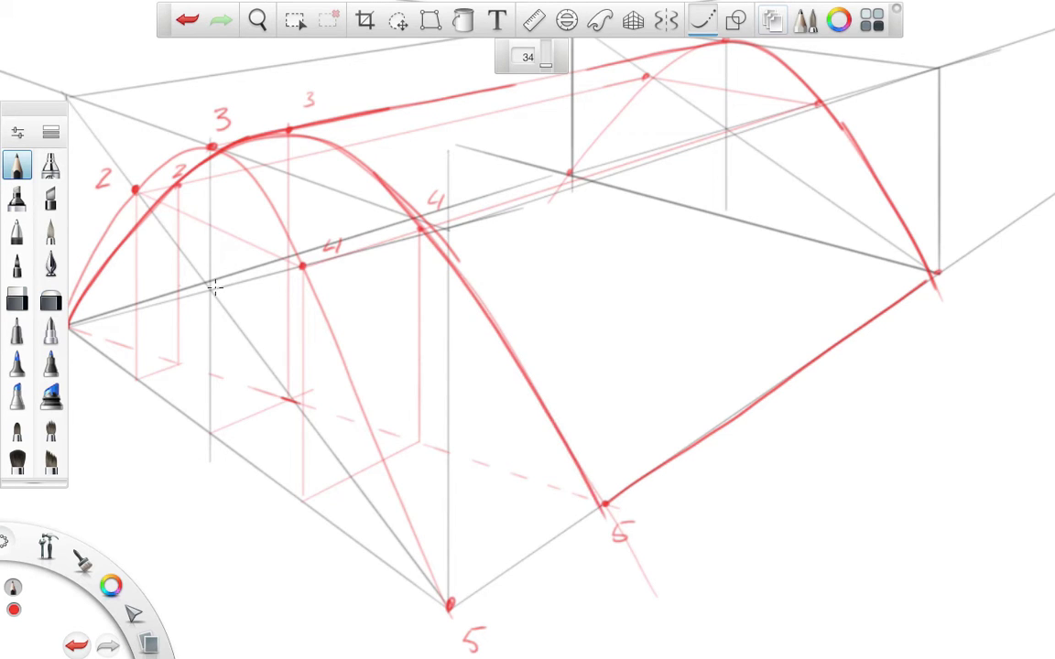
Thicken the vault's far base line from dot 1 to where it meets the cut's curve near dot 4
key(space)
drag(481, 347, 584, 327)
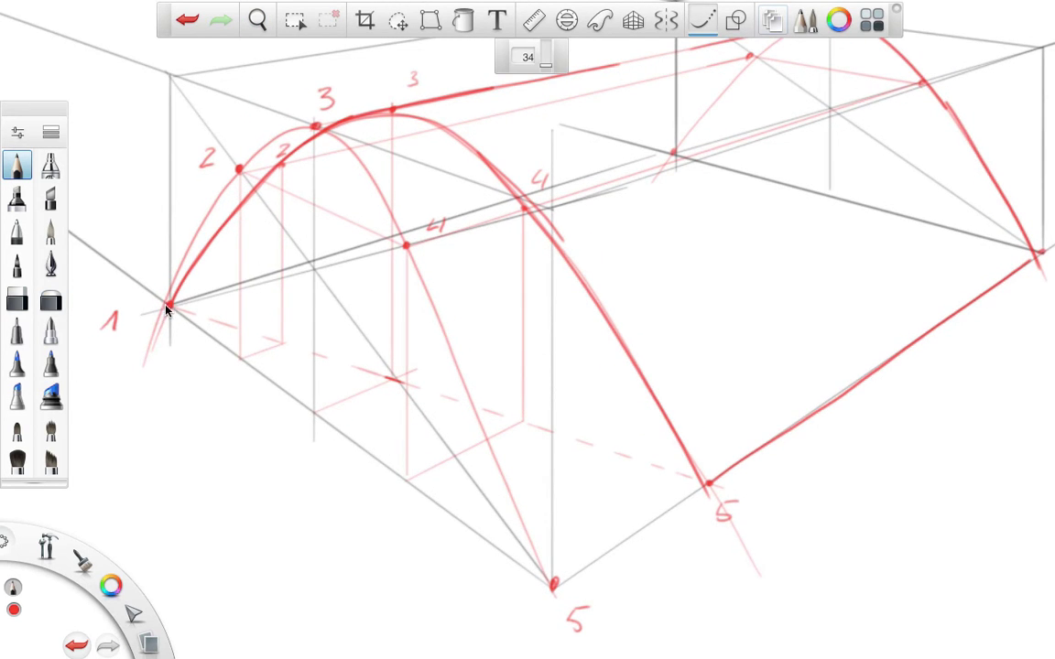
drag(192, 298, 538, 189)
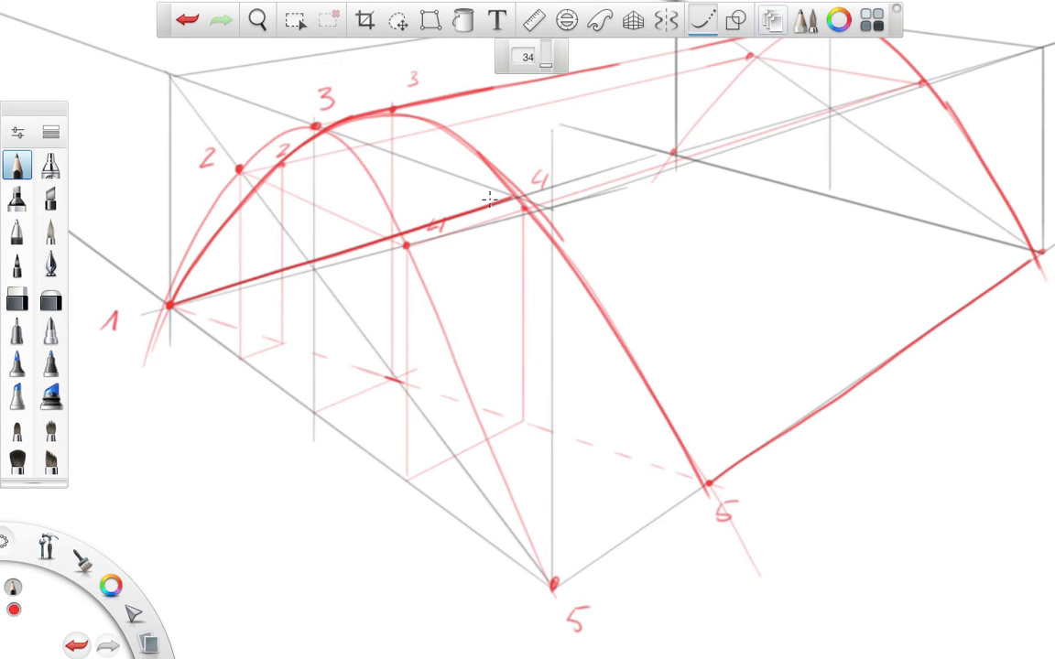
key(space)
drag(836, 322, 798, 340)
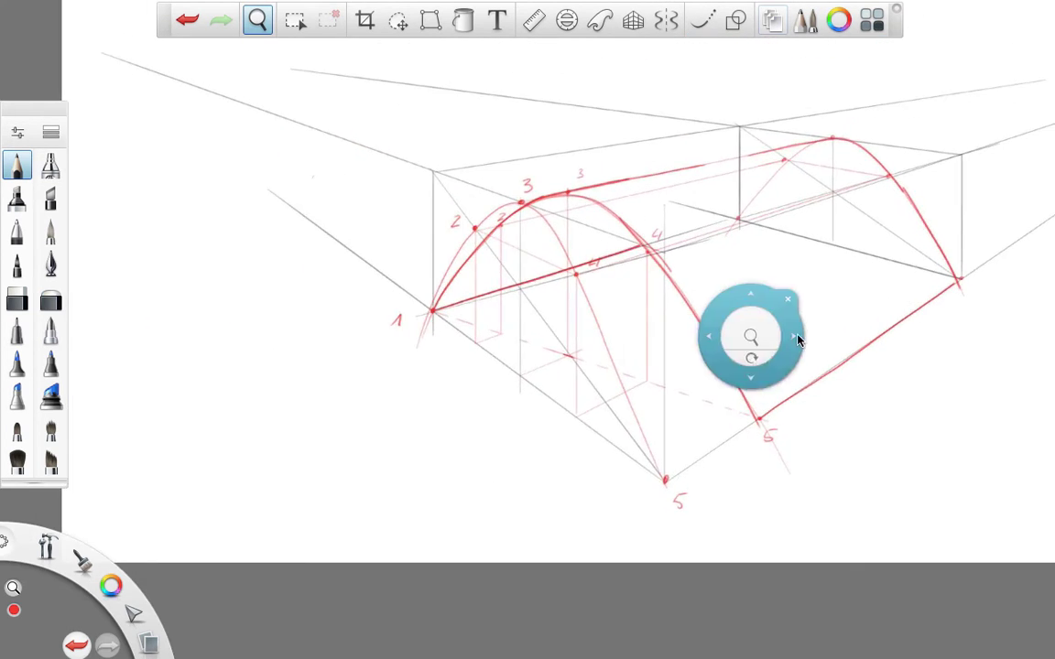
key(space)
drag(679, 424, 473, 419)
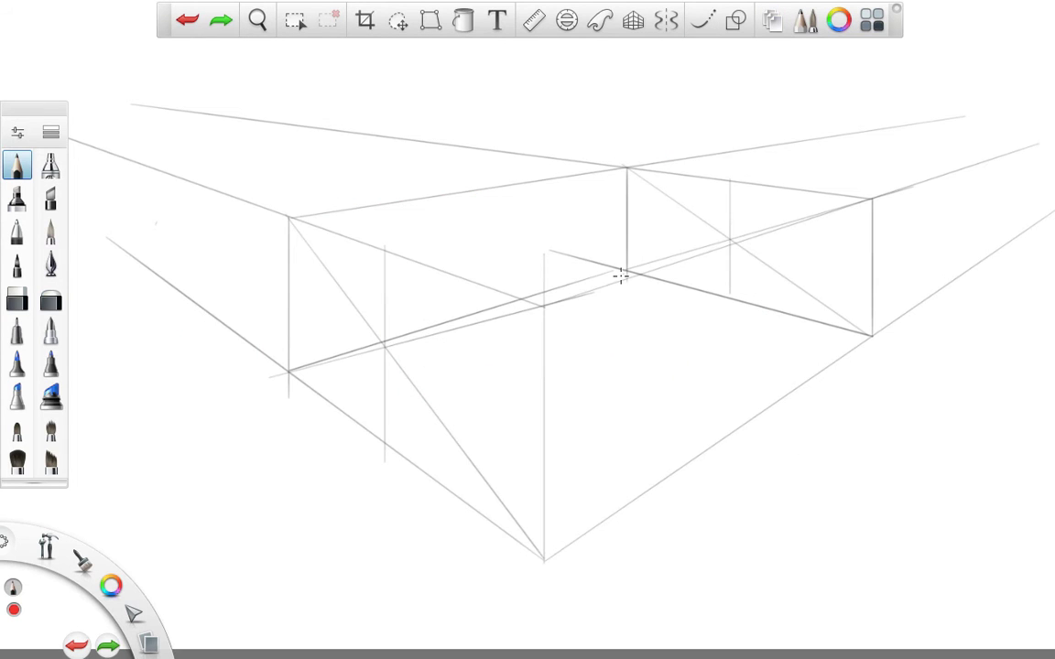
mouse_move(308, 215)
mouse_down()
mouse_move(709, 261)
mouse_move(676, 249)
mouse_move(499, 607)
mouse_up()
key(ctrl+z)
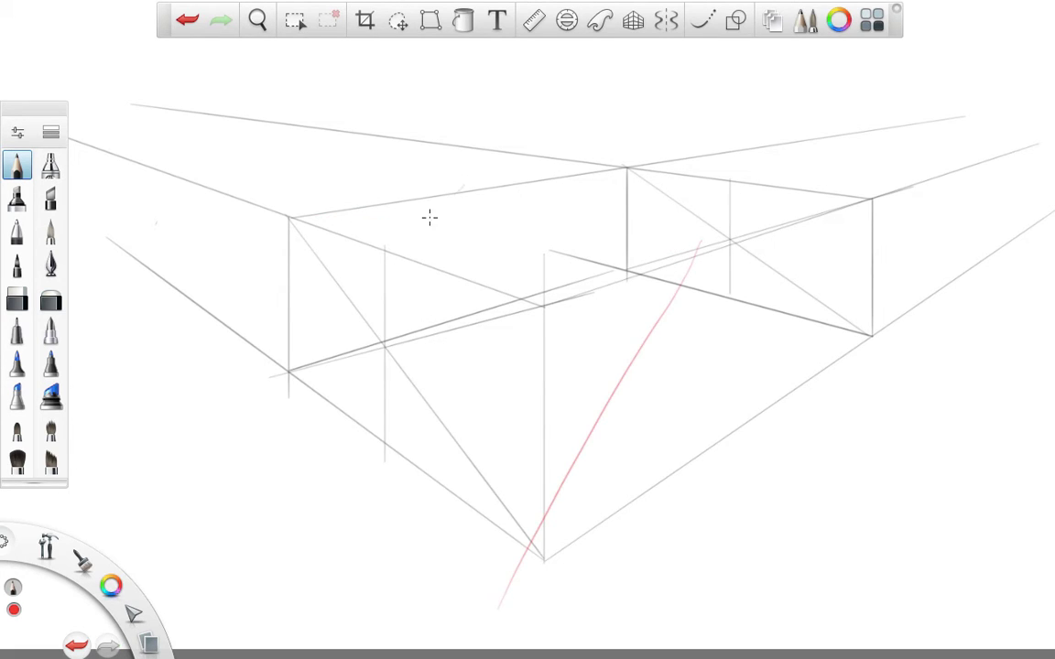
click(77, 644)
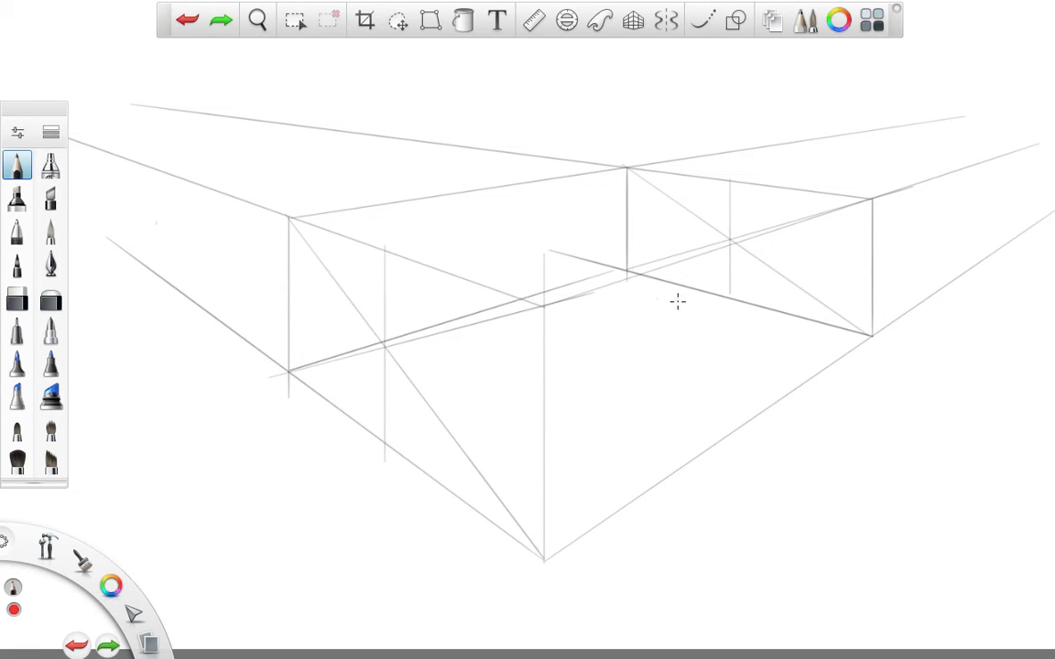
Draw a red arch with Steady Stroke inside the box's back face, running through both base corners and peaking on the centre vertical
key(space)
drag(838, 292, 905, 274)
drag(902, 318, 729, 348)
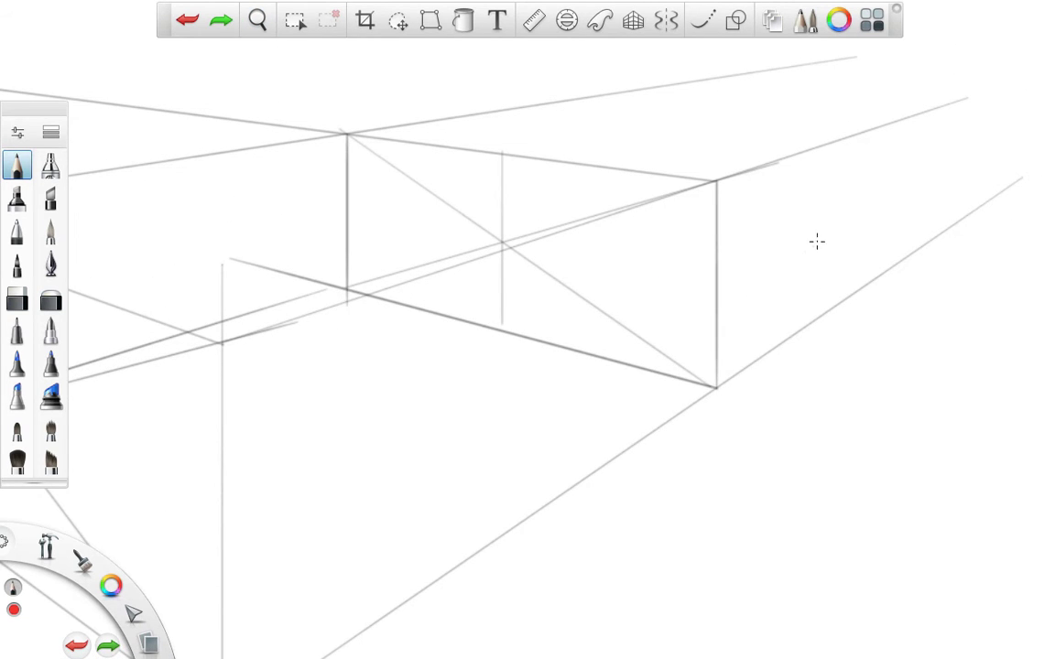
key(space)
drag(766, 261, 556, 303)
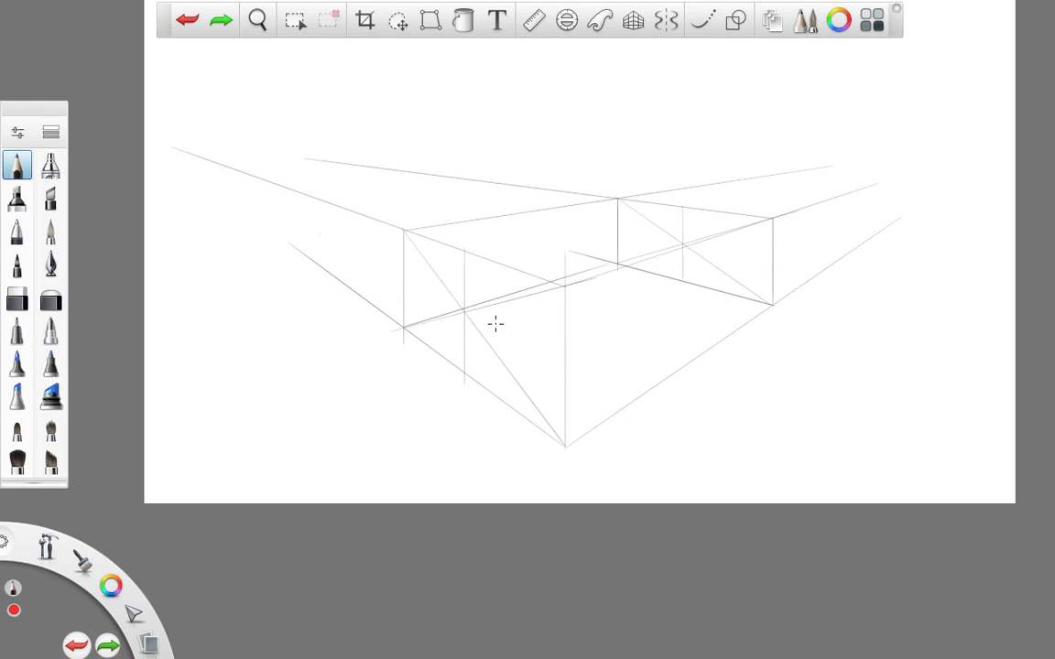
key(space)
drag(722, 250, 916, 209)
drag(944, 276, 893, 309)
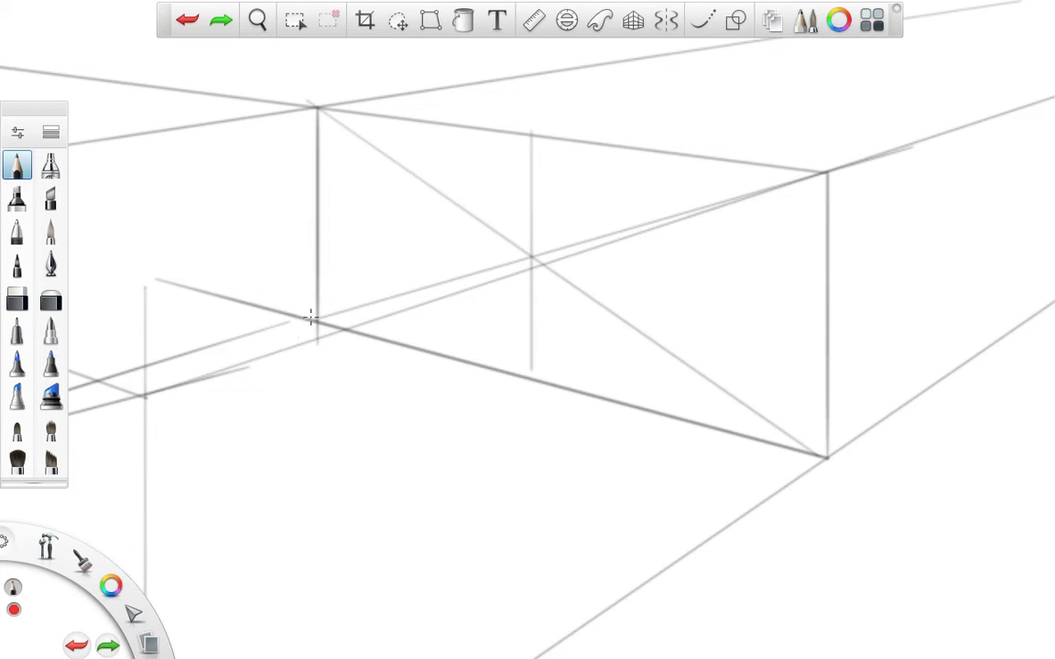
click(702, 20)
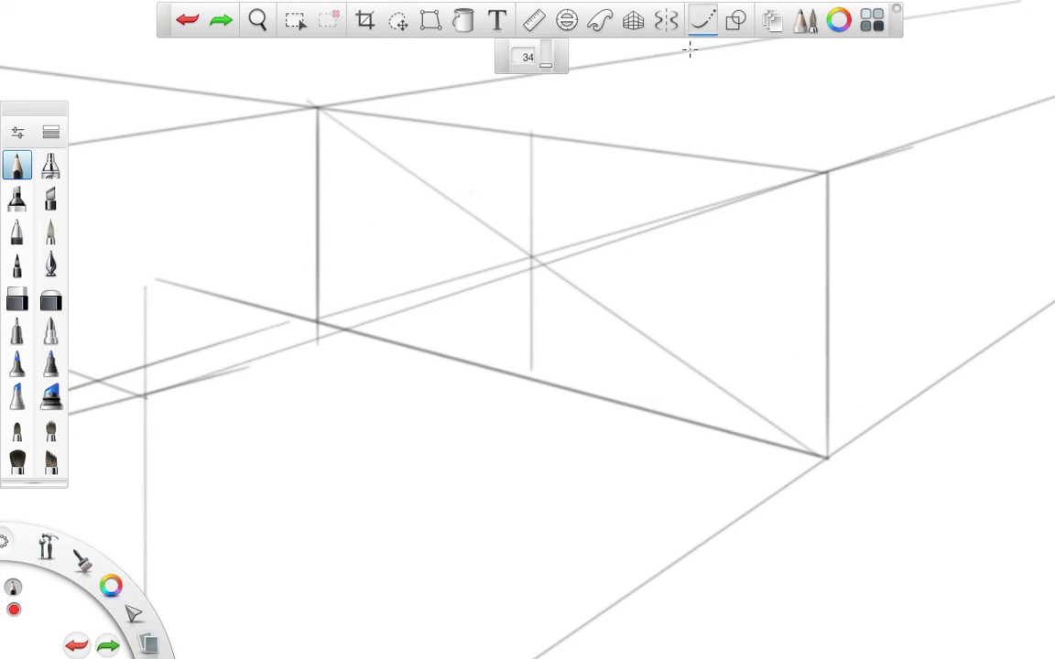
mouse_move(296, 326)
mouse_down()
mouse_move(421, 174)
mouse_move(573, 137)
mouse_move(704, 218)
mouse_move(799, 420)
mouse_move(843, 482)
mouse_move(821, 382)
mouse_move(699, 177)
mouse_move(409, 172)
mouse_move(295, 374)
mouse_up()
key(ctrl+z)
mouse_move(837, 506)
mouse_down()
mouse_move(825, 402)
mouse_move(782, 280)
mouse_move(655, 167)
mouse_move(519, 140)
mouse_move(362, 228)
mouse_move(292, 377)
mouse_up()
key(ctrl+z)
mouse_move(828, 478)
mouse_down()
mouse_move(704, 226)
mouse_move(470, 151)
mouse_move(292, 389)
mouse_up()
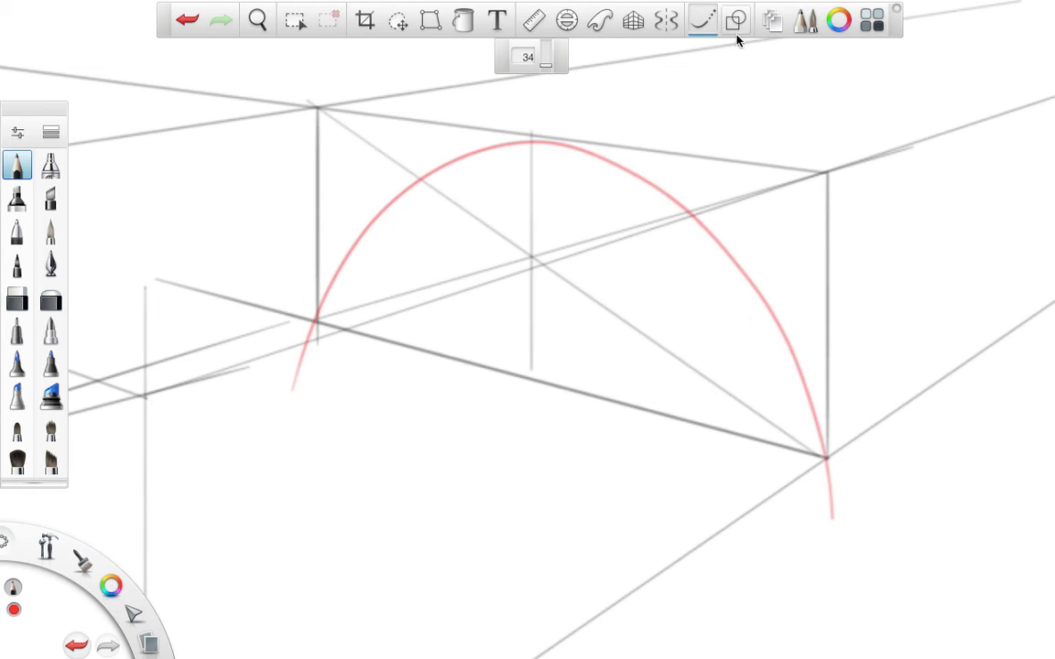
Project a perspective line across the back face from the arch's diagonal crossing and redraw the arch's right half through its end
click(632, 20)
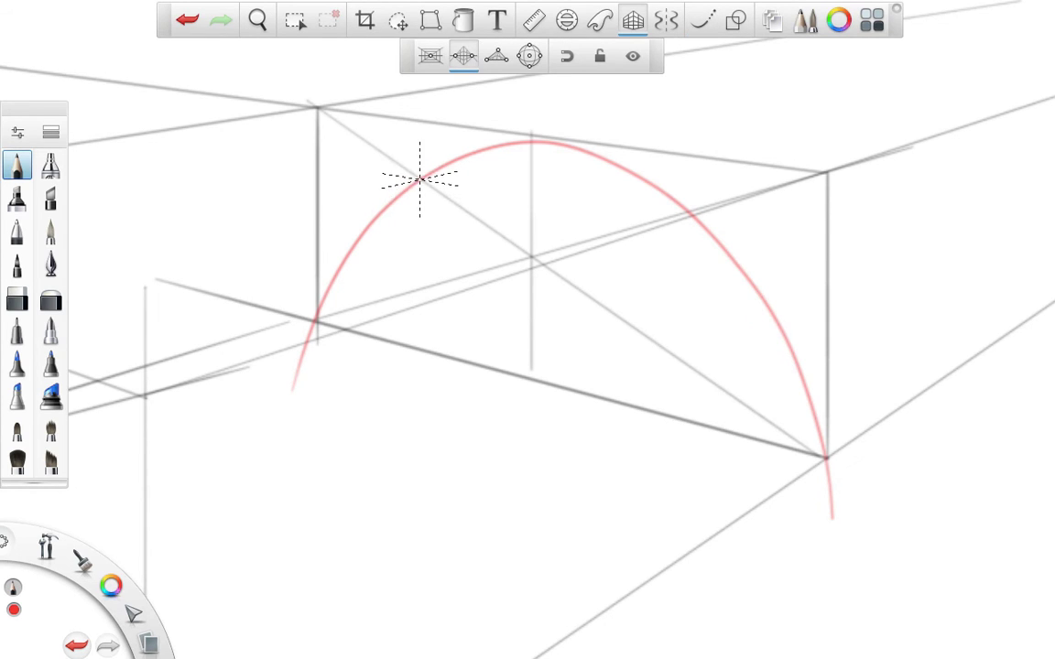
drag(421, 180, 688, 223)
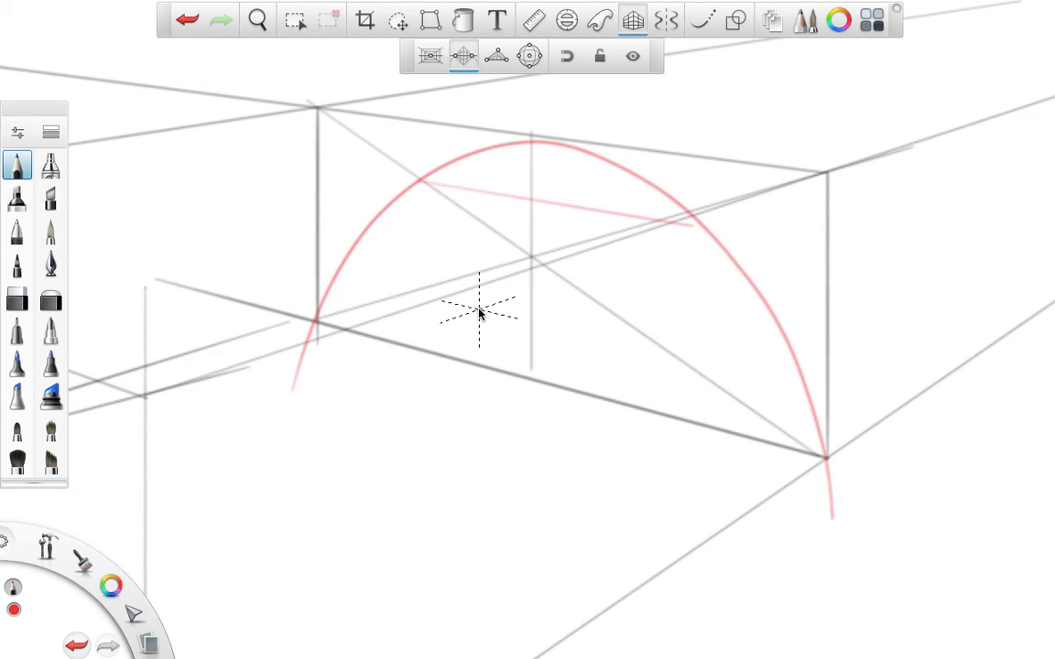
click(702, 20)
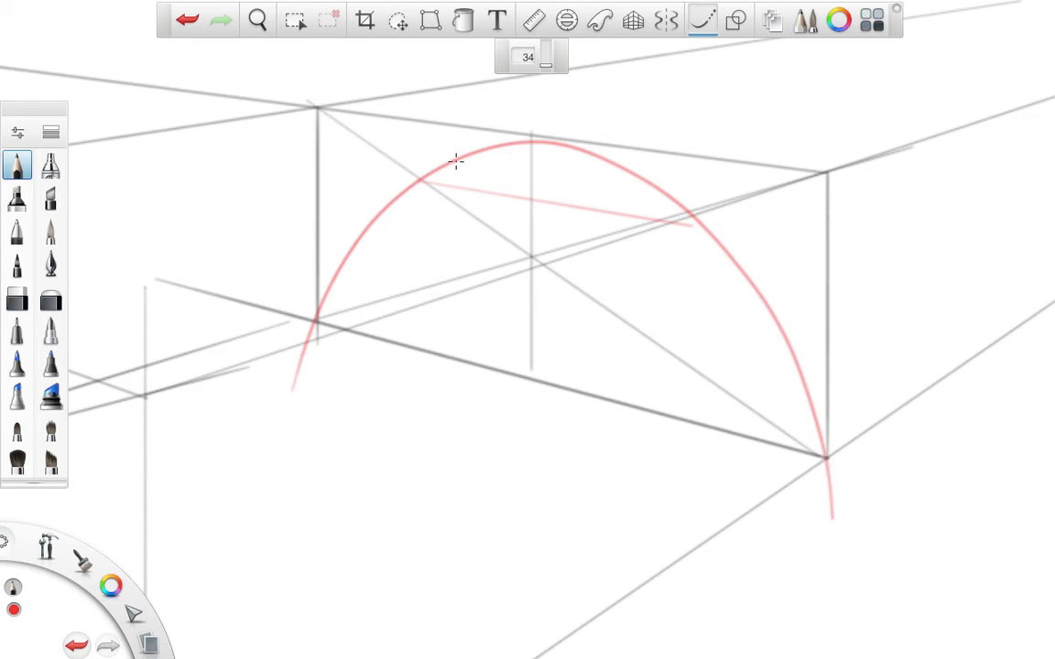
mouse_move(478, 148)
mouse_down()
mouse_move(605, 167)
mouse_move(762, 329)
mouse_move(829, 463)
mouse_up()
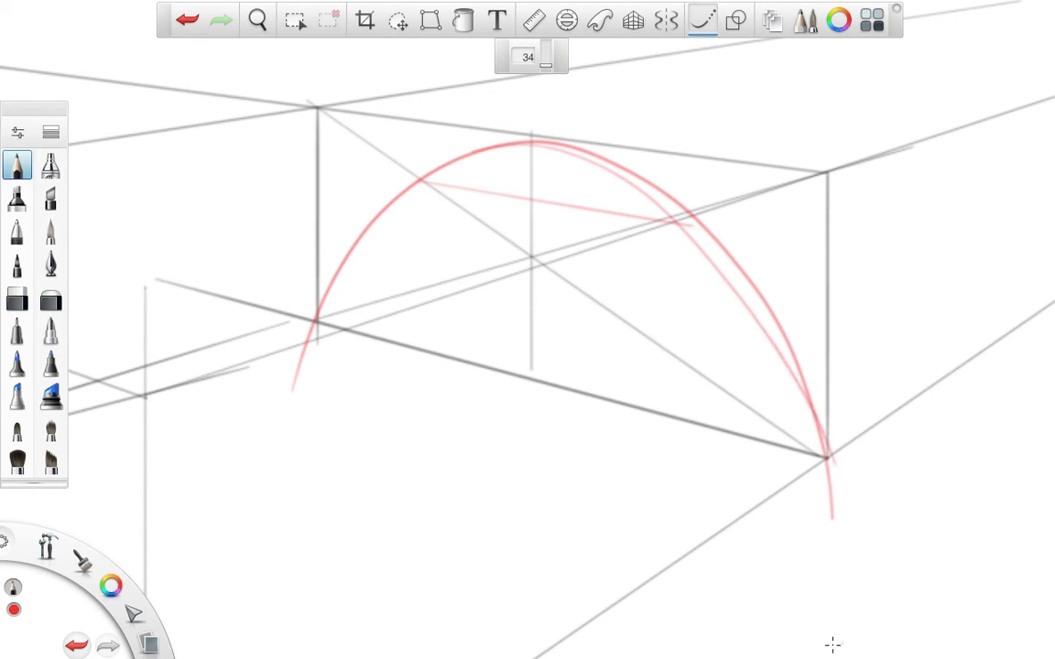
mouse_move(518, 142)
mouse_down()
mouse_move(555, 141)
mouse_move(647, 197)
mouse_move(747, 299)
mouse_move(852, 544)
mouse_up()
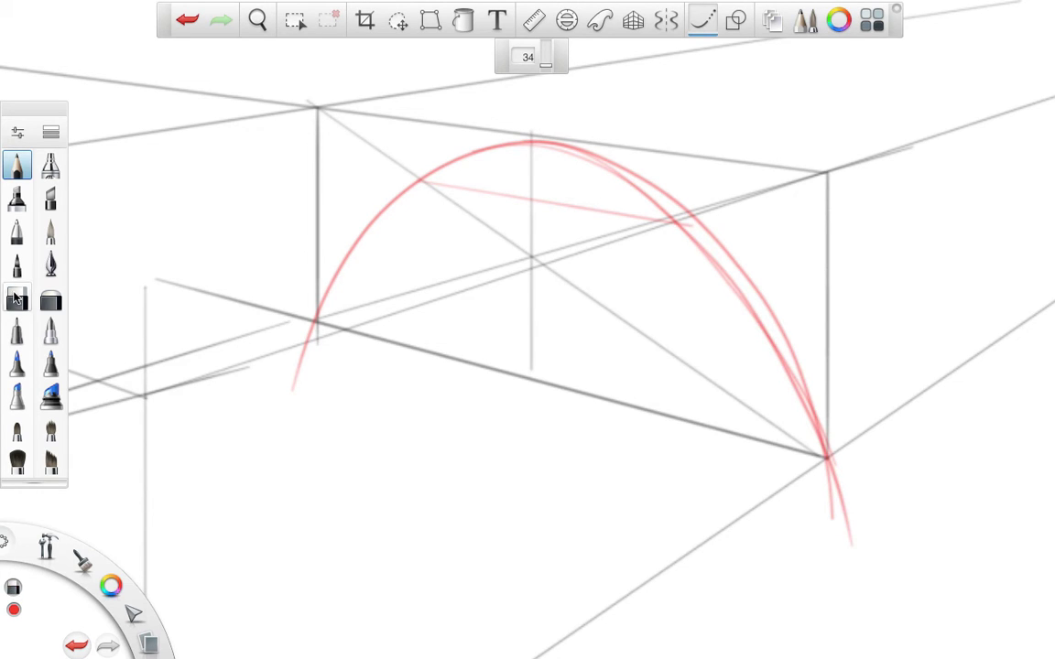
Erase parts of the surplus outer curve on the arch's right half and the overshoot below the back base corner
click(16, 299)
mouse_move(631, 163)
mouse_down()
mouse_move(697, 211)
mouse_move(772, 301)
mouse_move(841, 550)
mouse_move(831, 511)
mouse_move(861, 501)
mouse_move(840, 497)
mouse_up()
drag(845, 549, 850, 614)
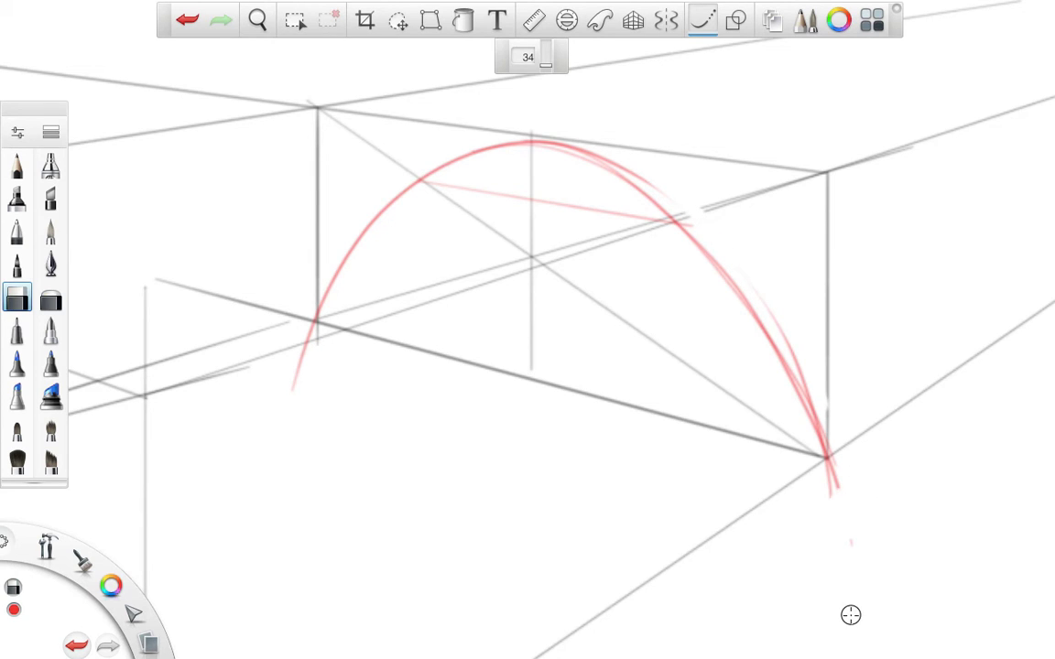
Activate the two-point perspective guides and return to the Pencil with the whole box in view
key(space)
drag(853, 196, 815, 294)
click(534, 21)
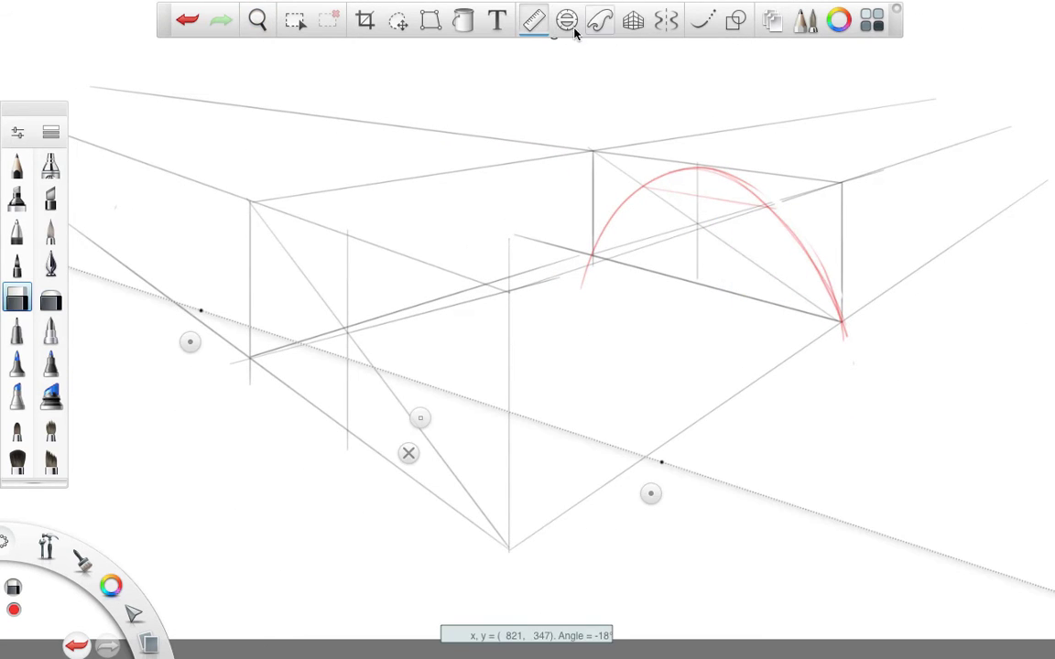
click(534, 21)
click(633, 21)
click(470, 66)
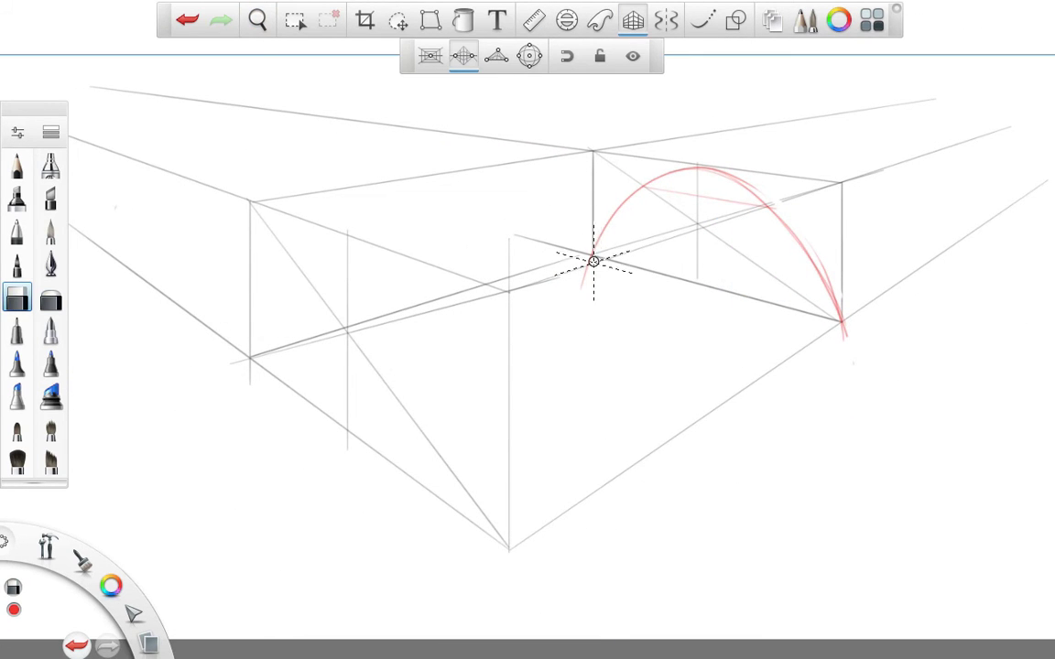
click(17, 166)
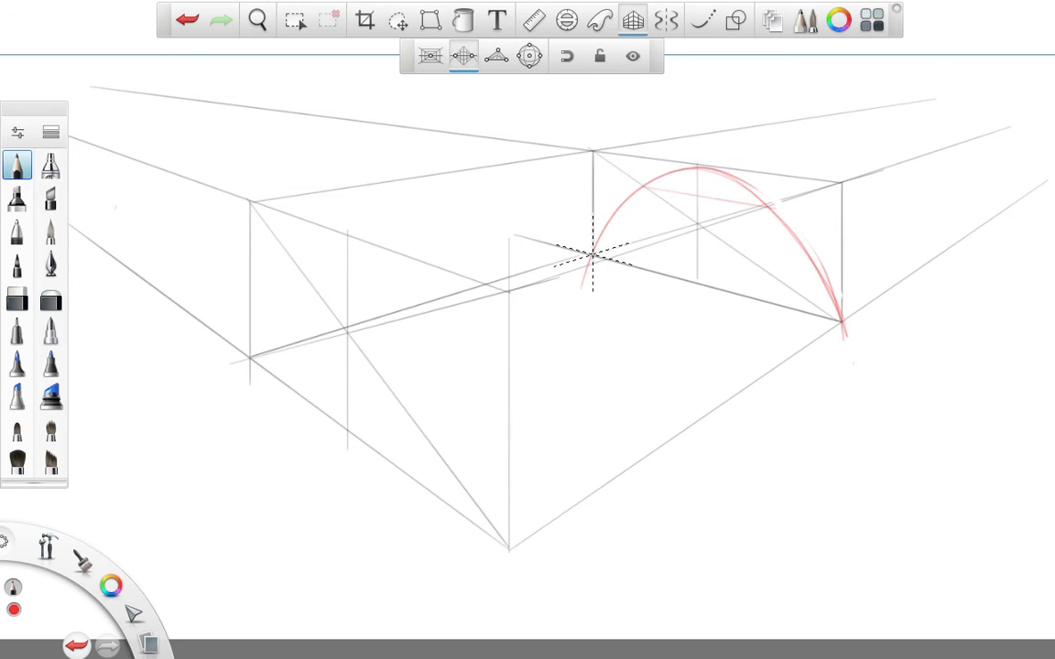
mouse_move(585, 254)
mouse_down()
mouse_move(565, 275)
mouse_move(235, 363)
mouse_up()
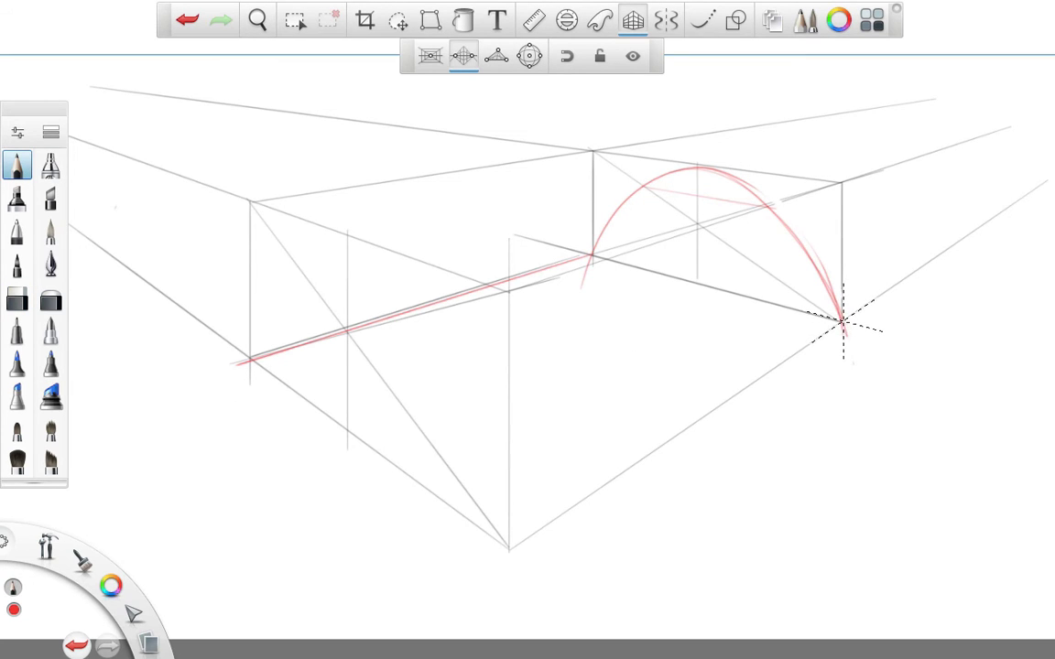
drag(840, 322, 495, 559)
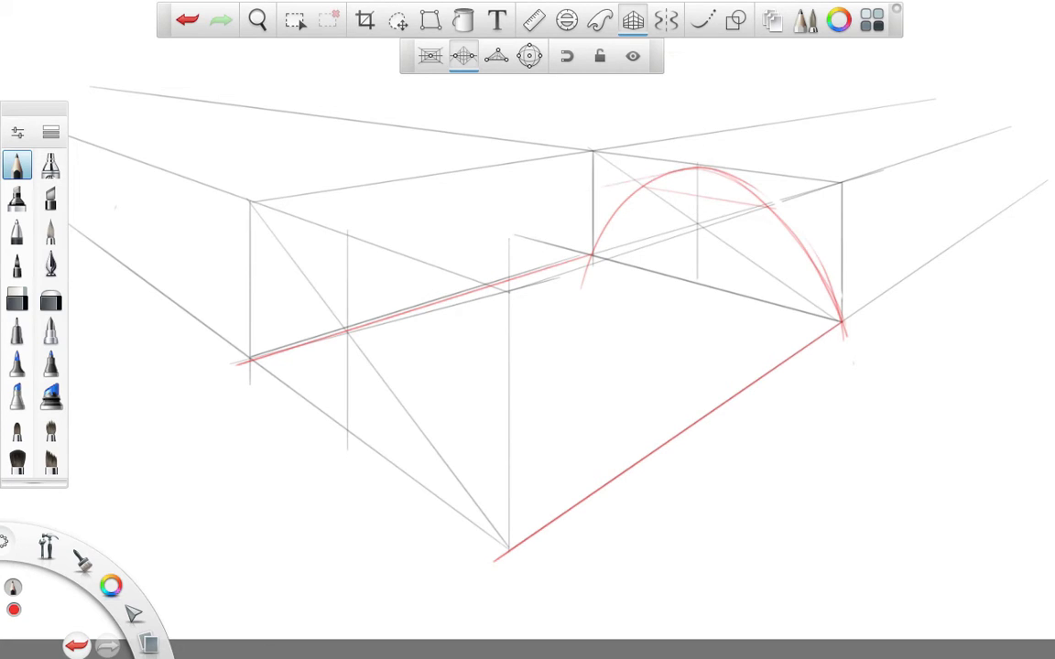
drag(697, 170, 355, 238)
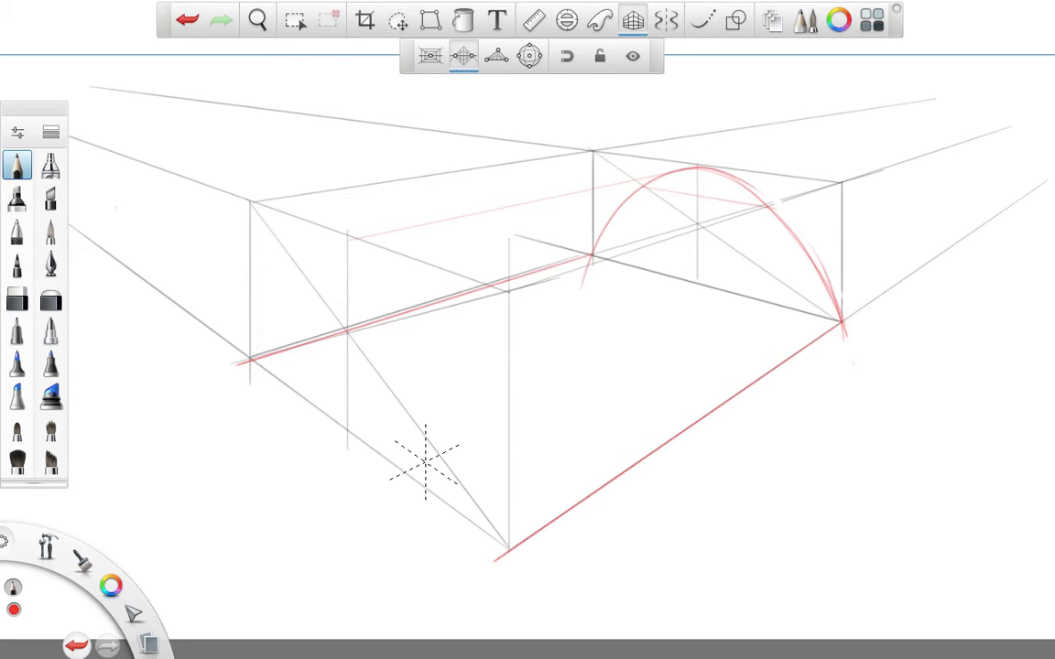
key(ctrl+z)
key(ctrl+z)
key(ctrl+z)
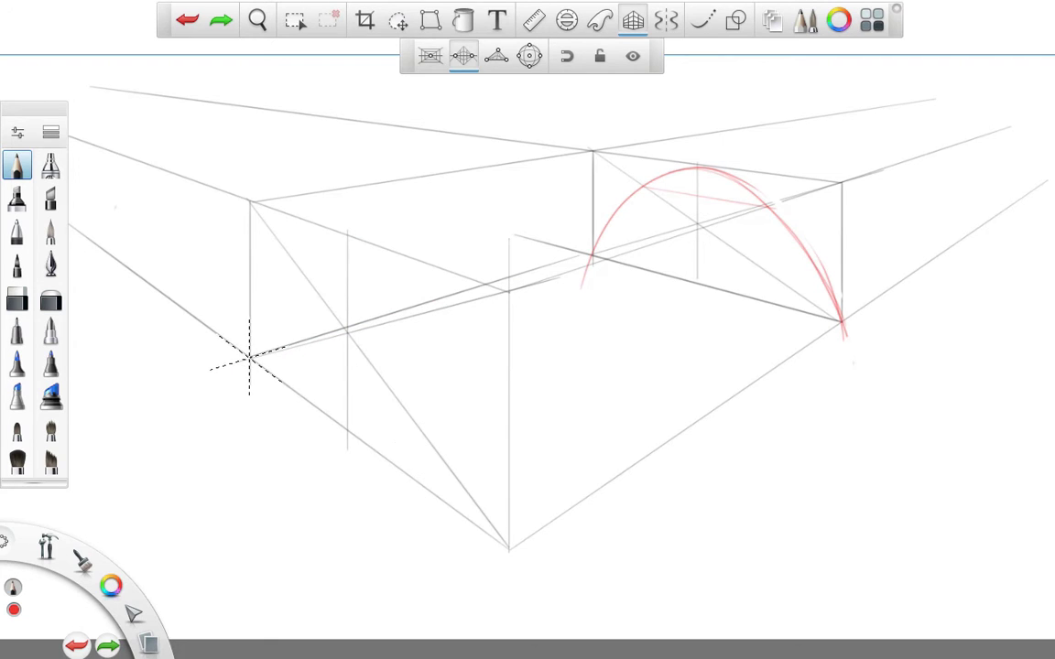
Draw the vault's two base lines and its ridge line in perspective between the box's front face and the back arch
drag(249, 357, 591, 261)
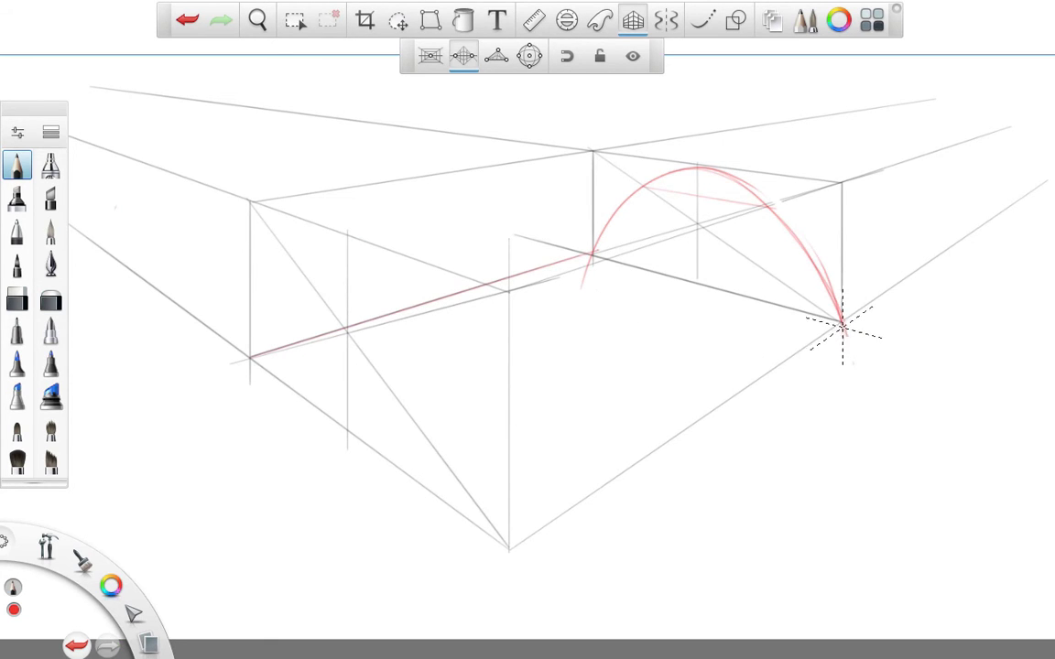
drag(842, 322, 507, 551)
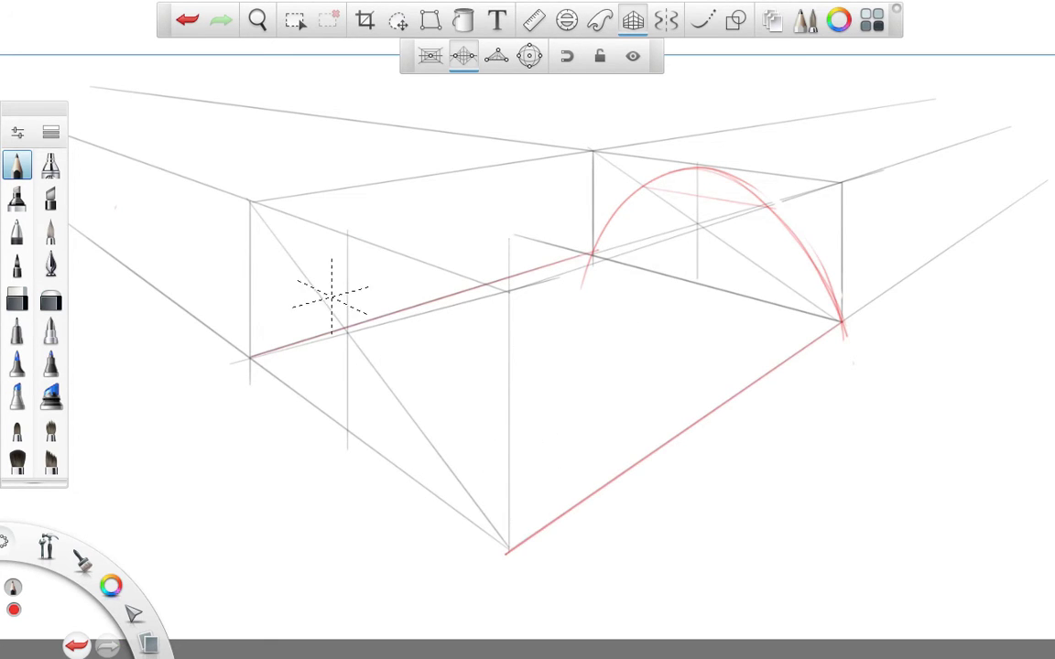
drag(346, 234, 595, 194)
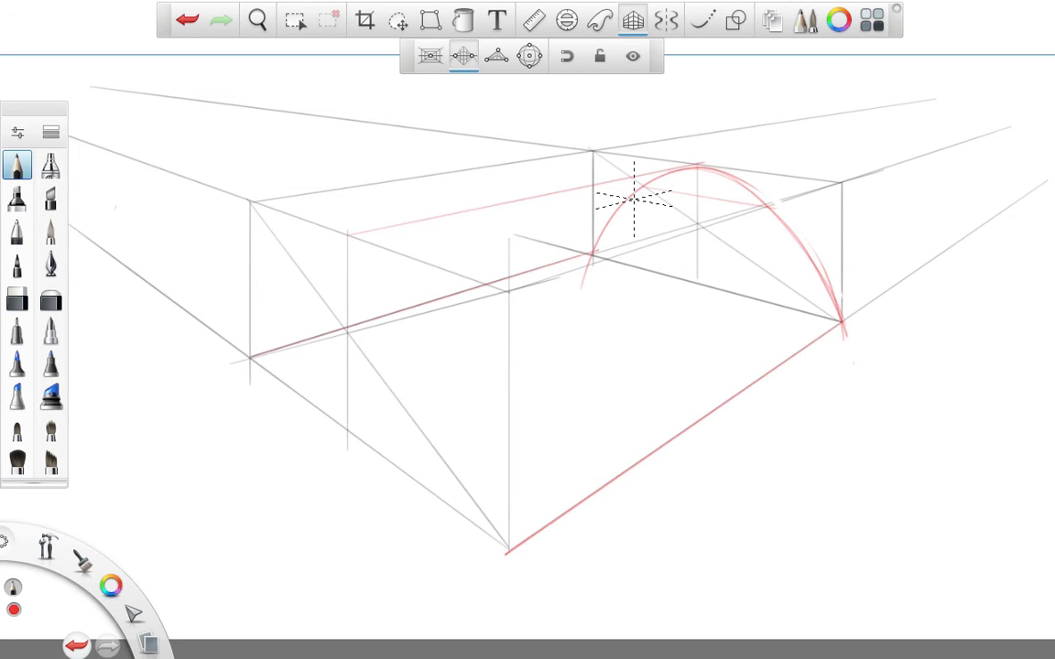
Rule a slanted line at about 49° from the far front base corner to the box's top edge, and project its upper end across the ridge line
click(533, 19)
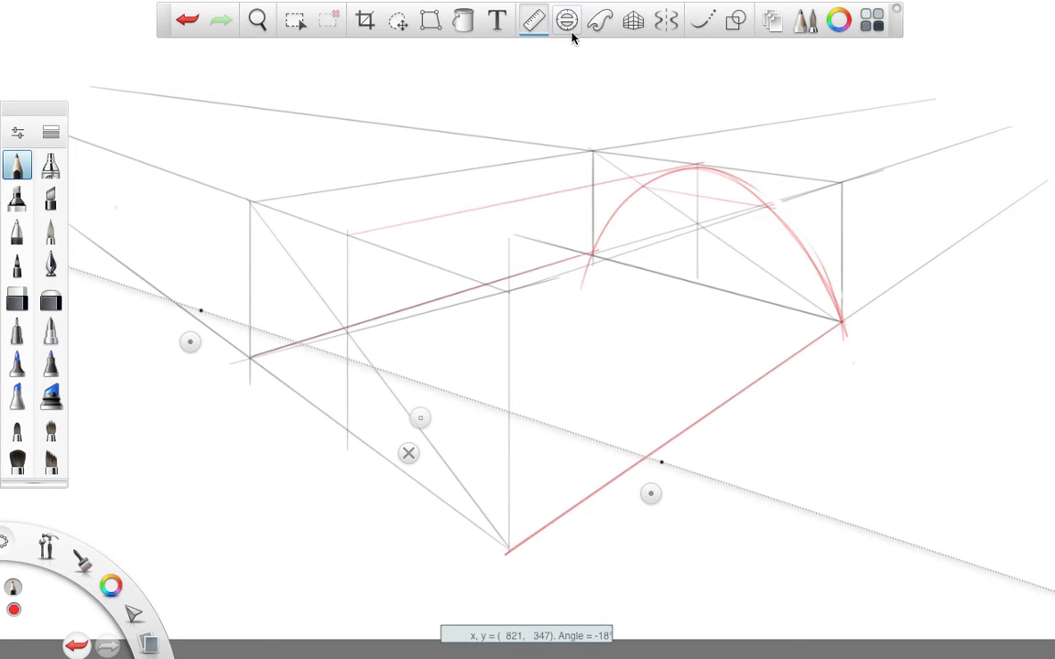
drag(210, 353, 242, 392)
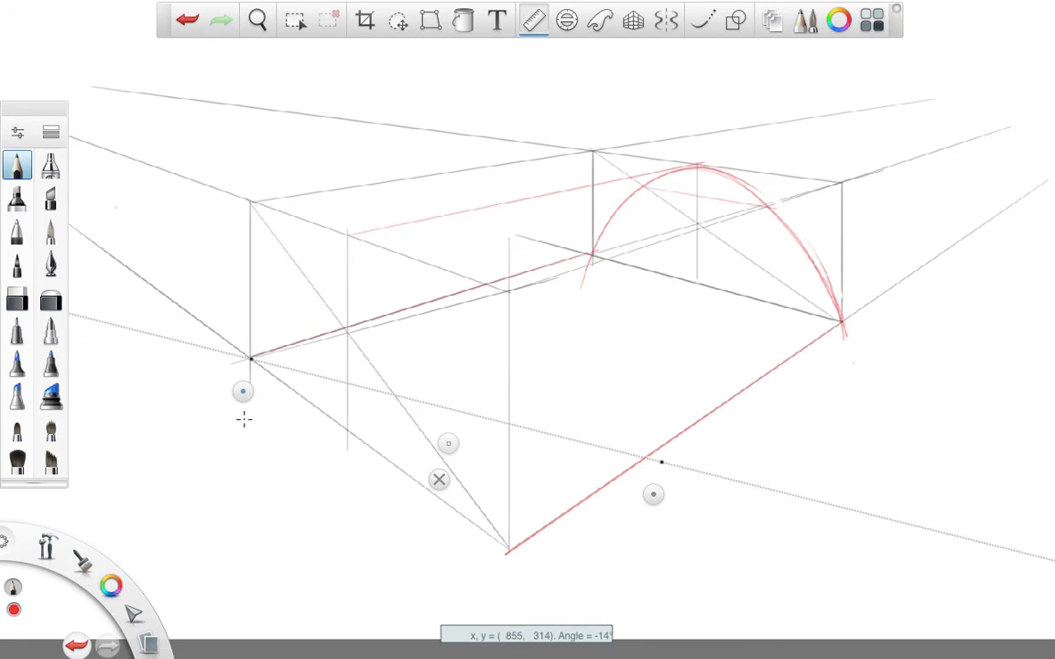
drag(653, 494, 403, 212)
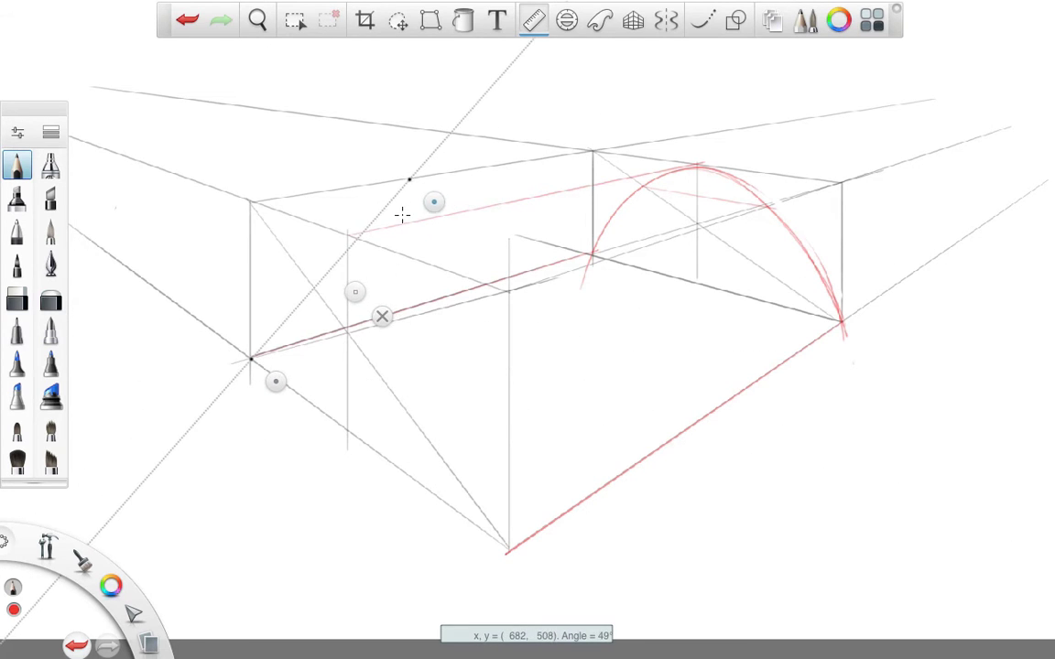
drag(253, 357, 410, 181)
click(632, 19)
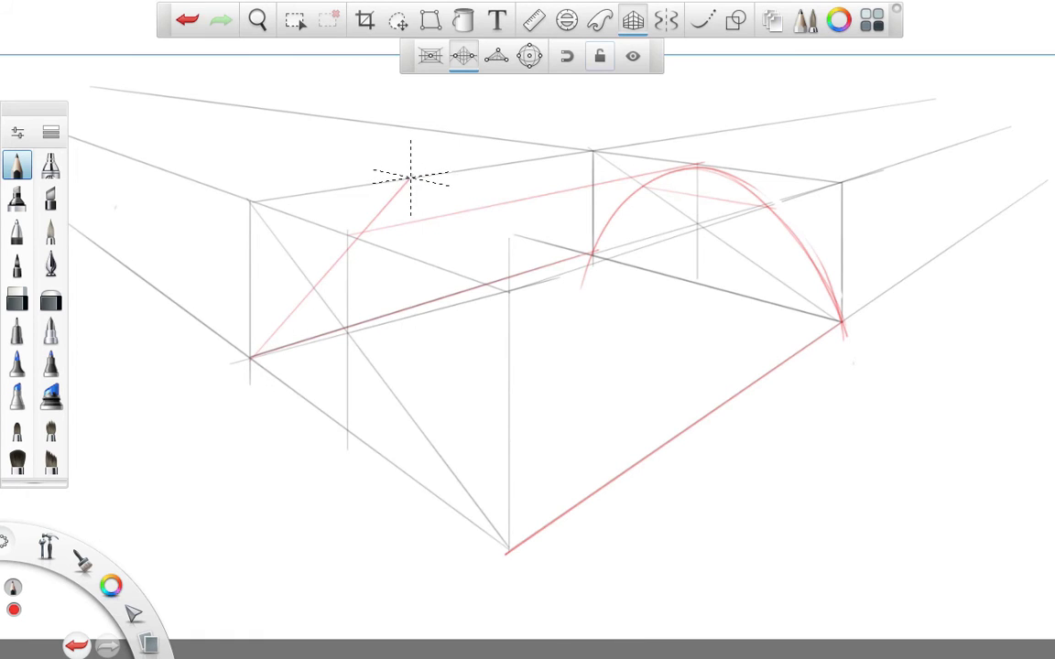
drag(499, 195, 603, 218)
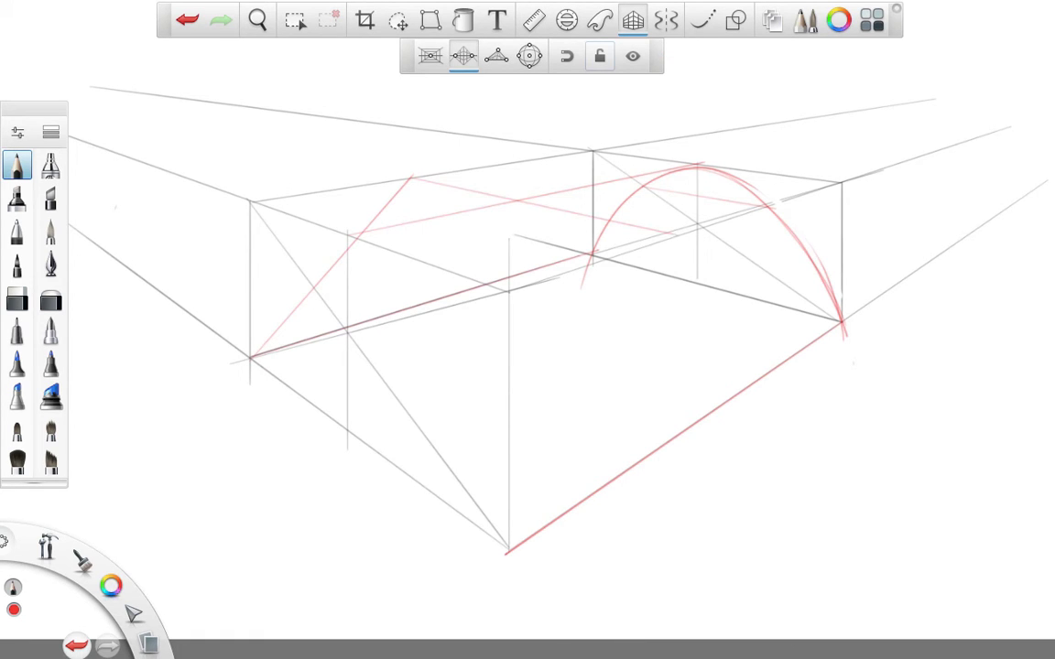
Close the slanted cutting plane with a ruled line at about 62° from the near front base corner, and put away the ruler
click(534, 19)
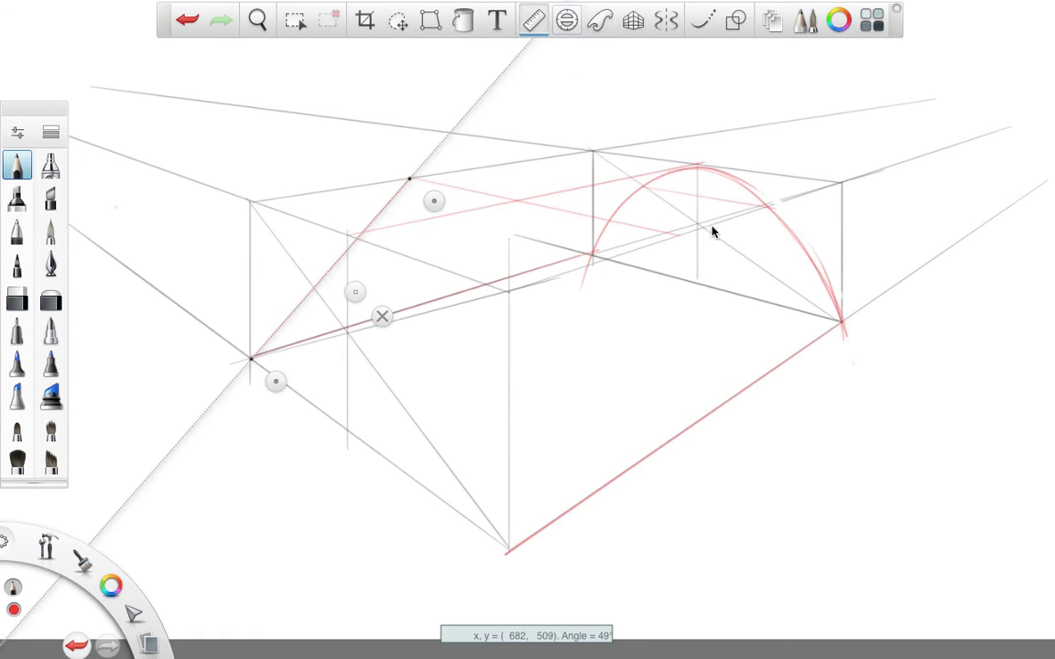
drag(355, 291, 626, 350)
drag(552, 438, 538, 565)
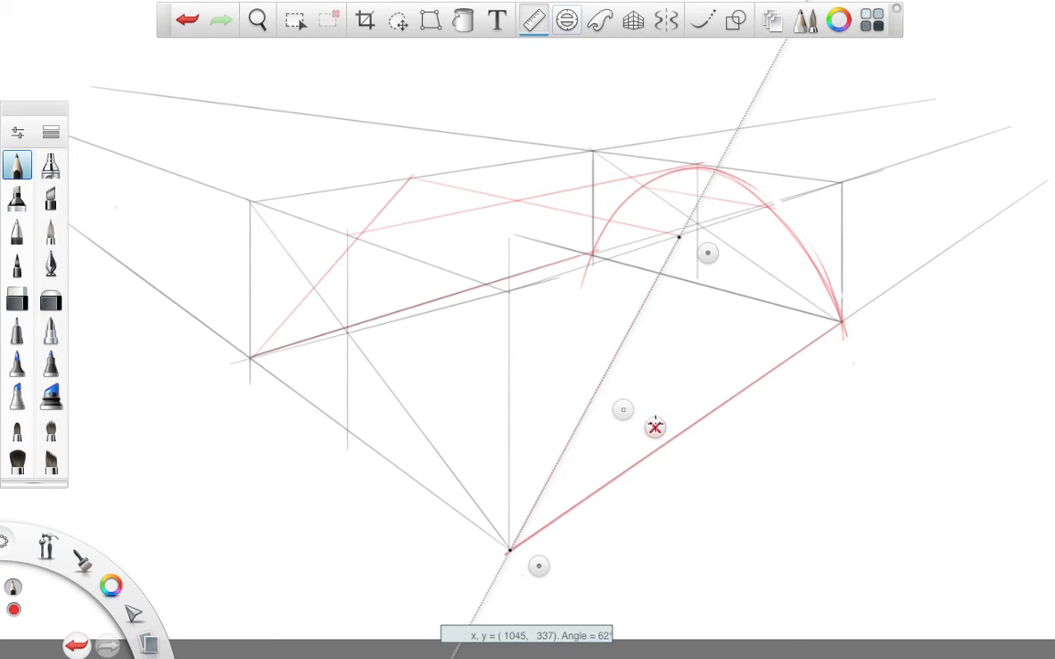
click(655, 428)
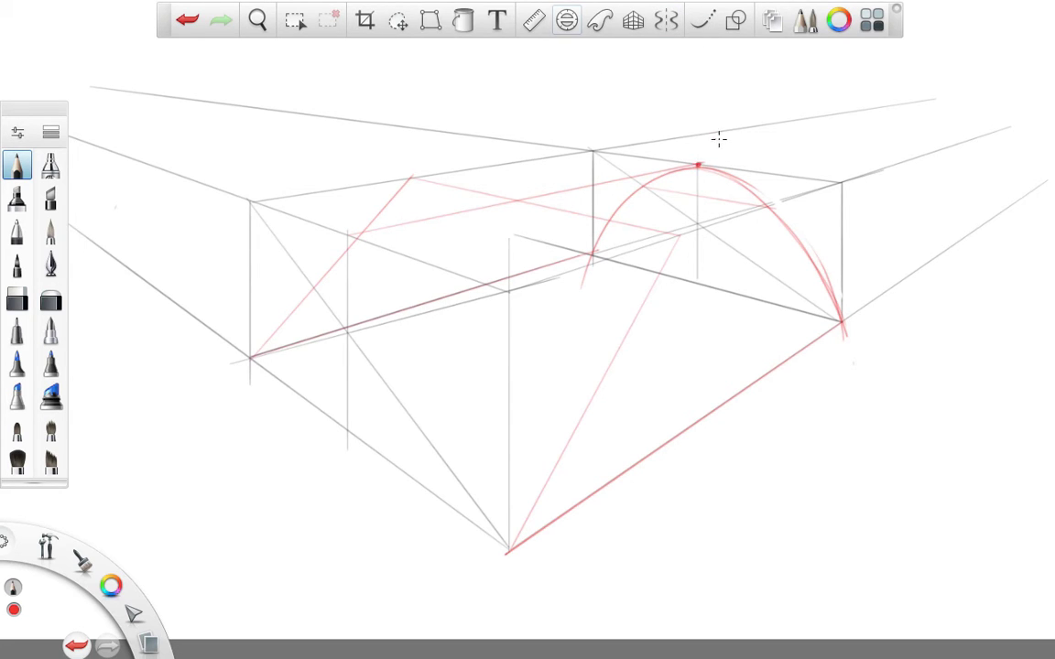
Mark and number points 1, 2 and 3 on the back arch and their matching points on the slanted cutting plane
drag(712, 140, 714, 152)
click(516, 198)
drag(858, 328, 876, 340)
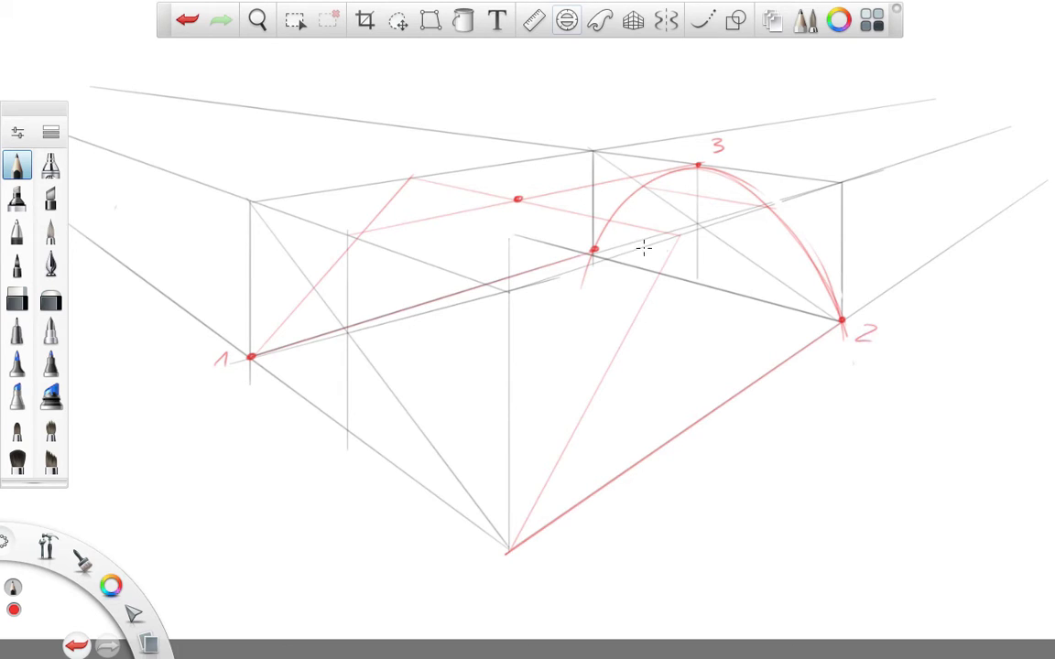
drag(615, 233, 623, 245)
click(510, 548)
drag(523, 552, 537, 561)
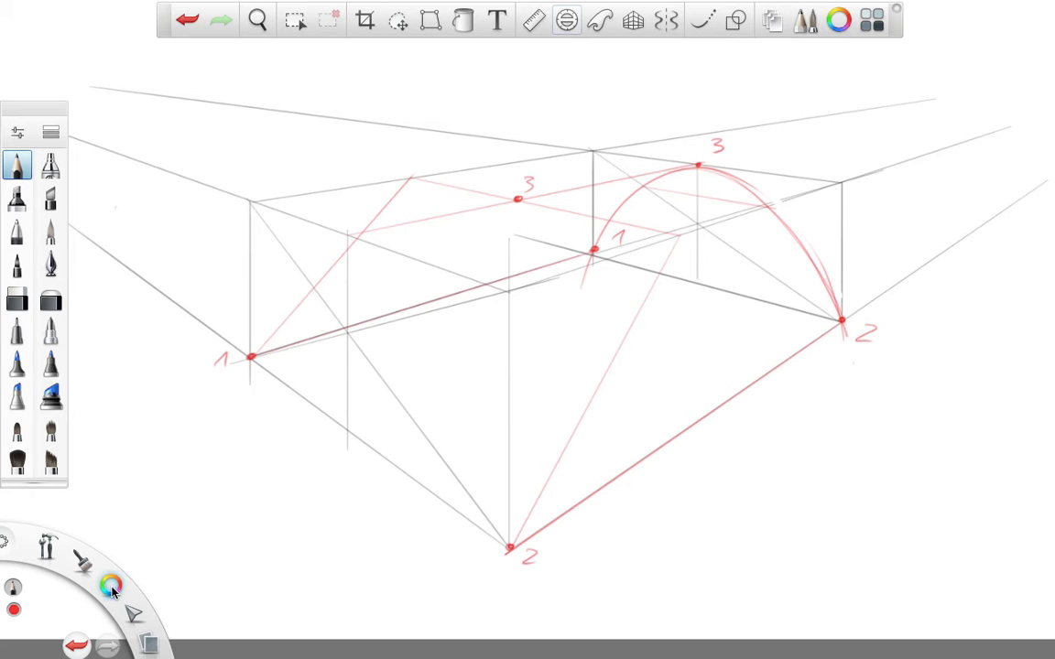
Mark two blue points on opposite sides of the back arch and extend a perspective line through them to marked points on the box's verticals
drag(110, 586, 73, 617)
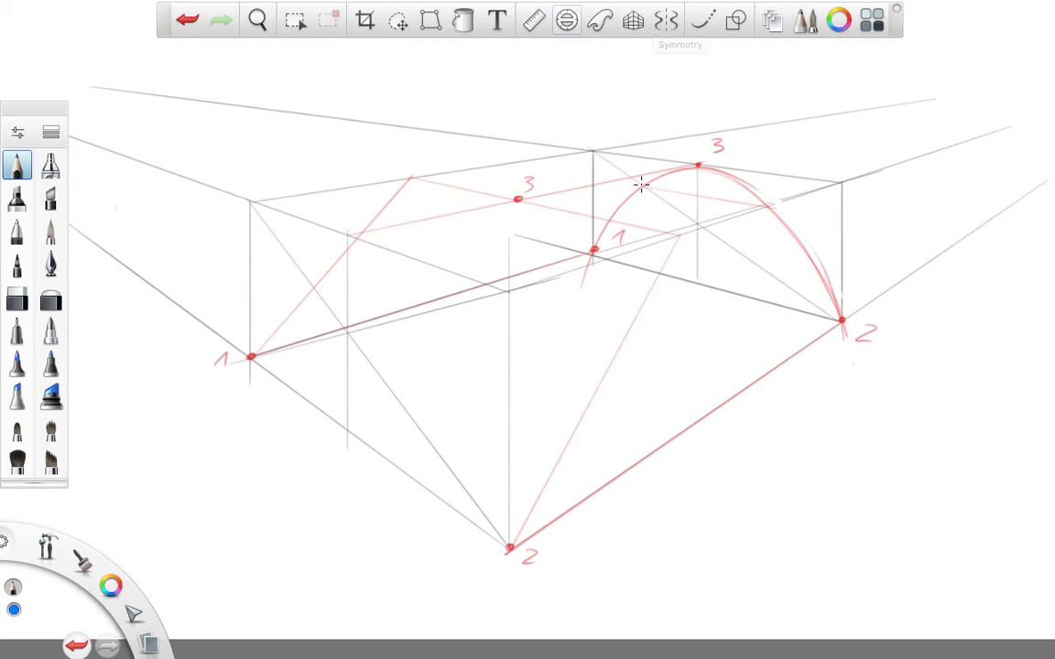
click(765, 207)
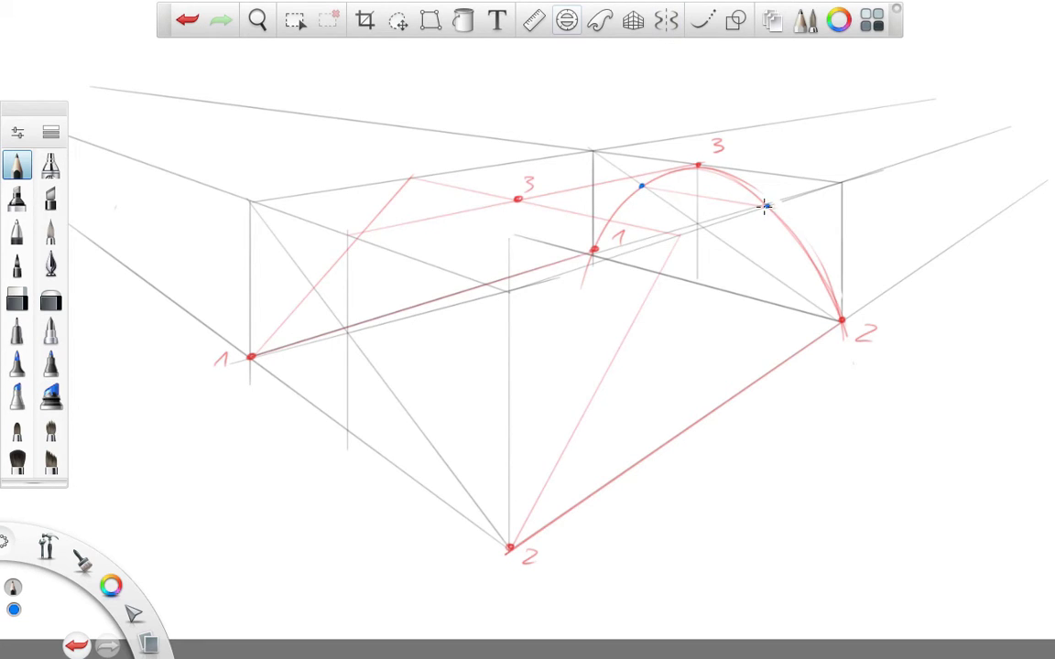
click(633, 24)
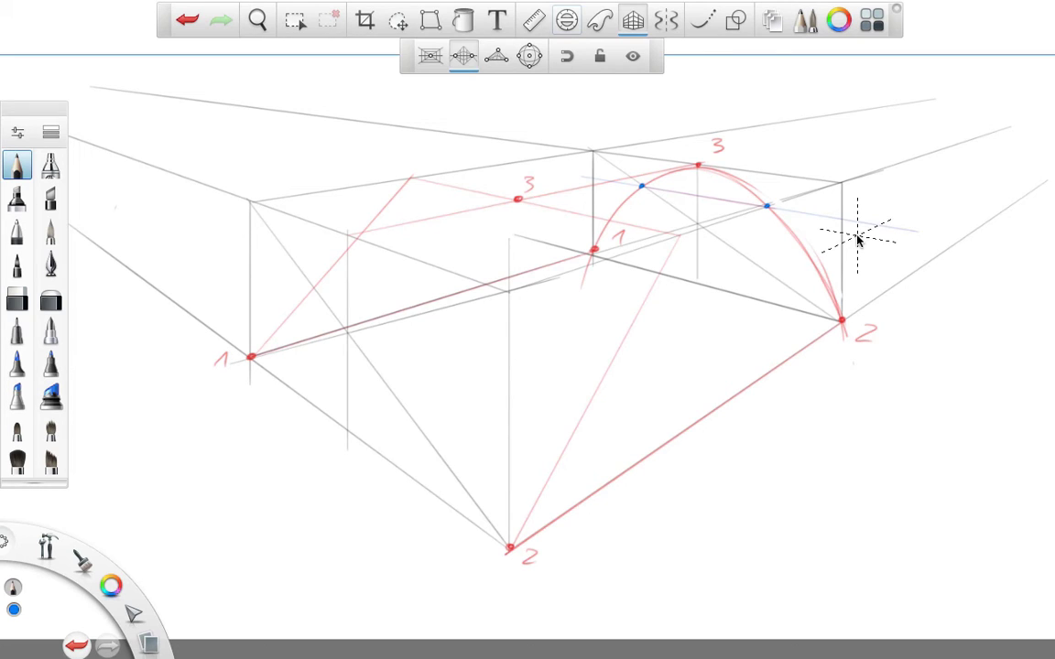
click(632, 22)
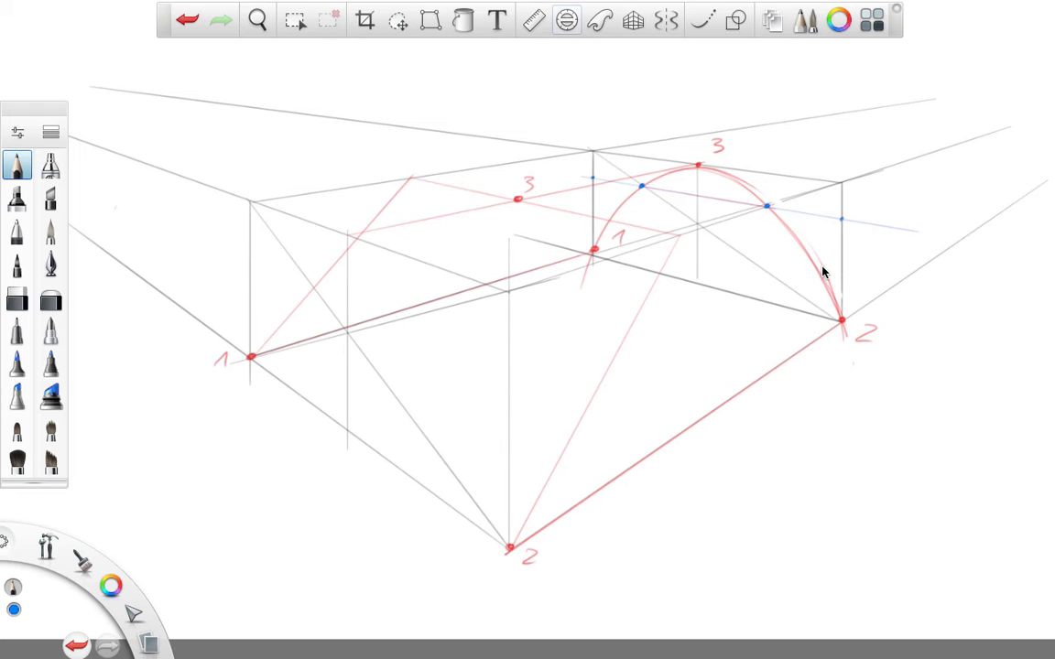
Project both blue edge points in perspective to the slanted plane's sides and join them with a blue line across the plane
click(632, 20)
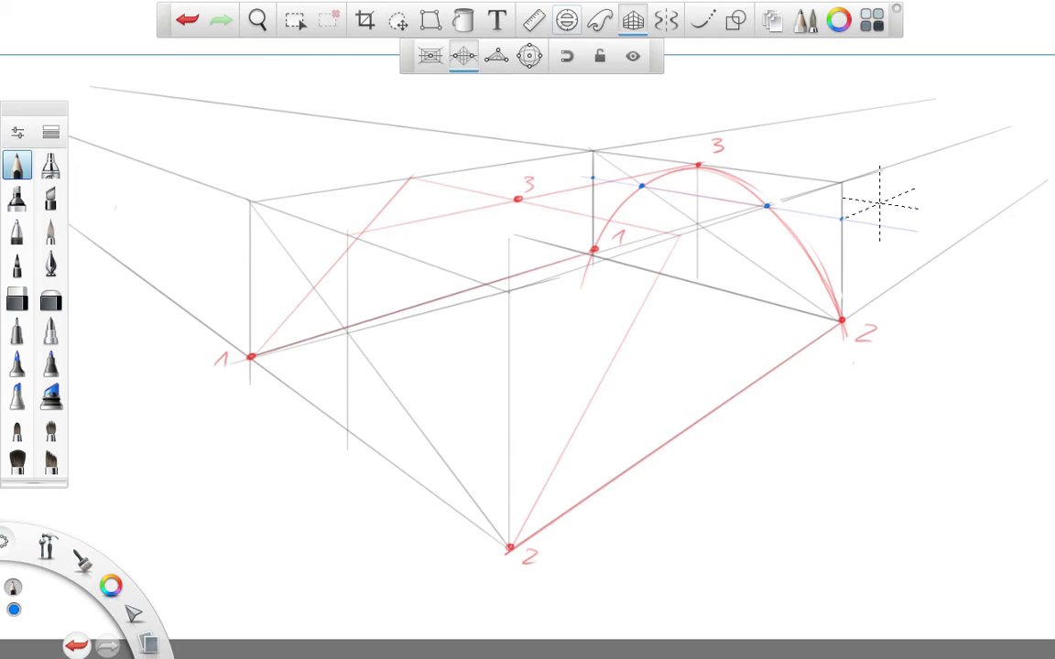
drag(764, 193, 591, 268)
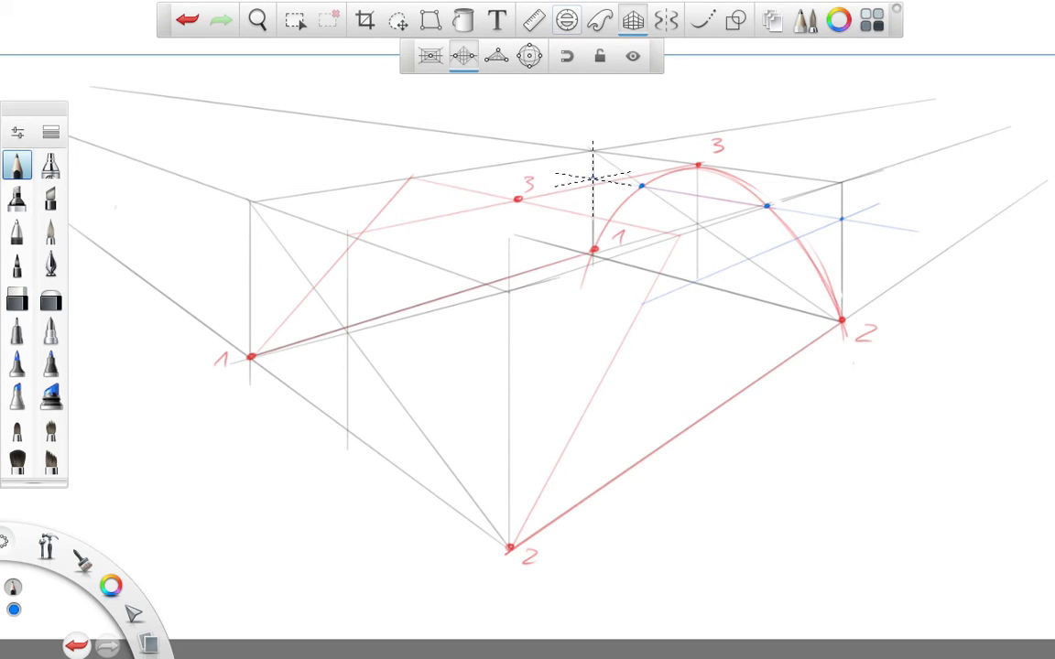
drag(593, 178, 343, 200)
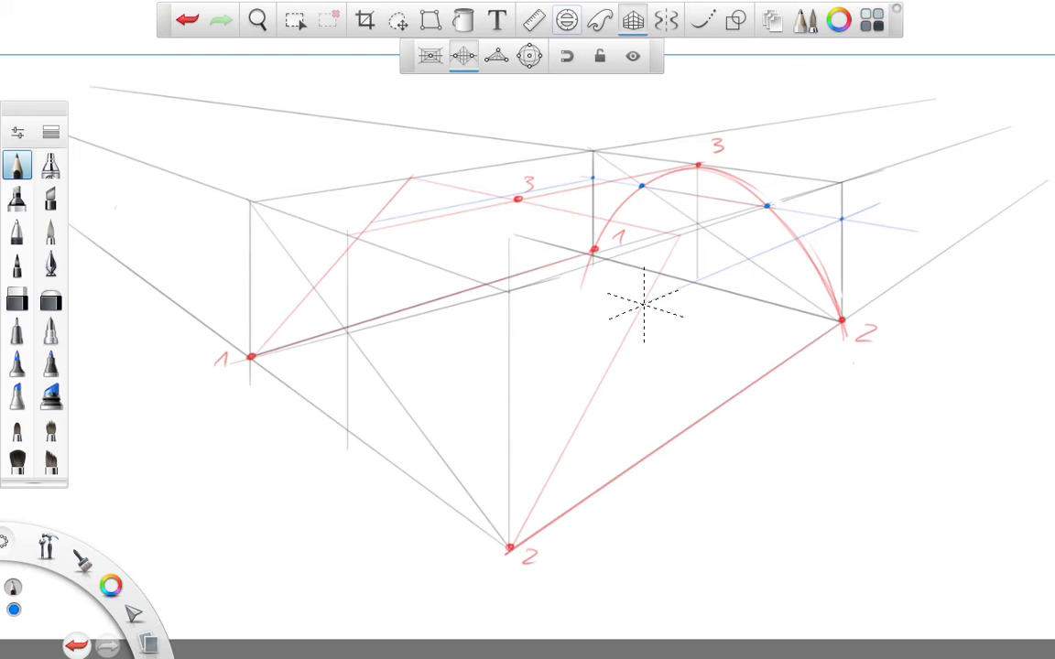
drag(644, 305, 293, 195)
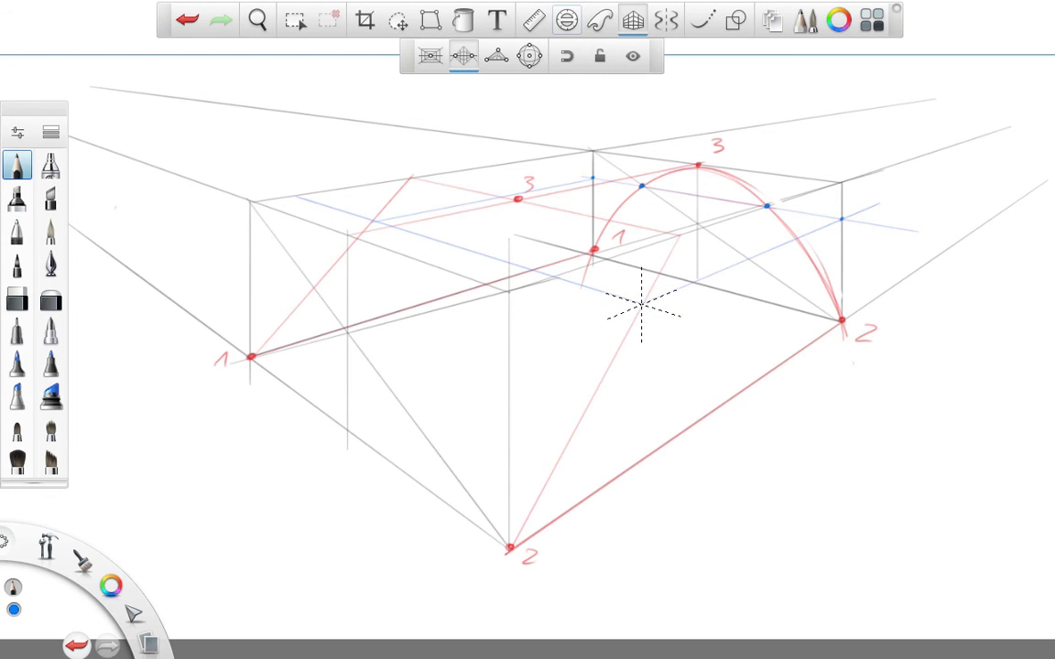
mouse_move(643, 305)
mouse_down()
mouse_move(384, 229)
mouse_move(173, 188)
mouse_up()
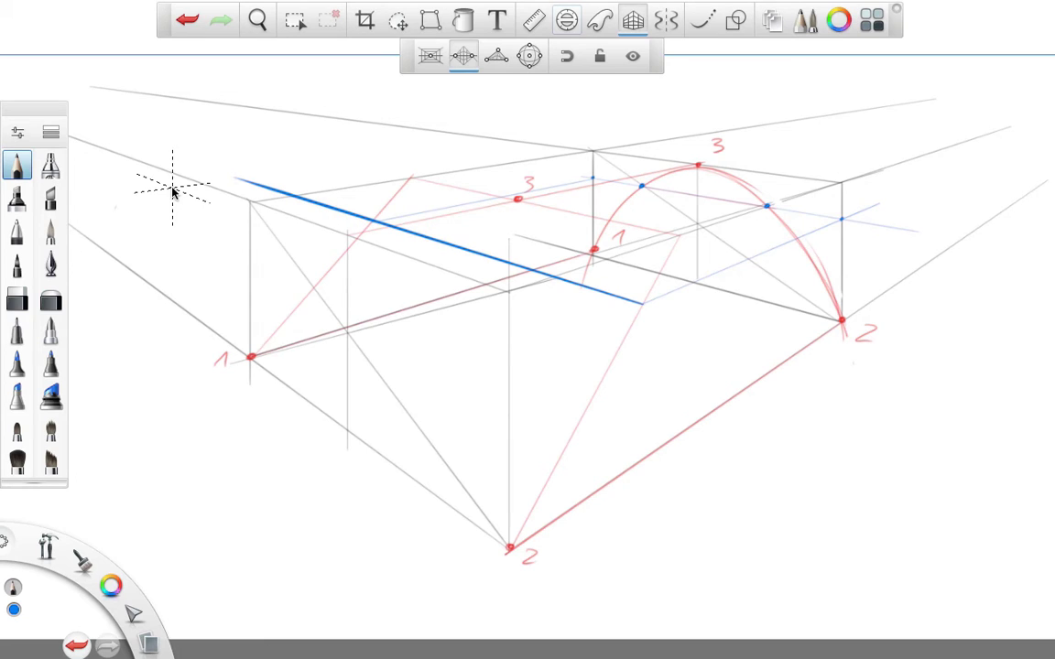
click(633, 21)
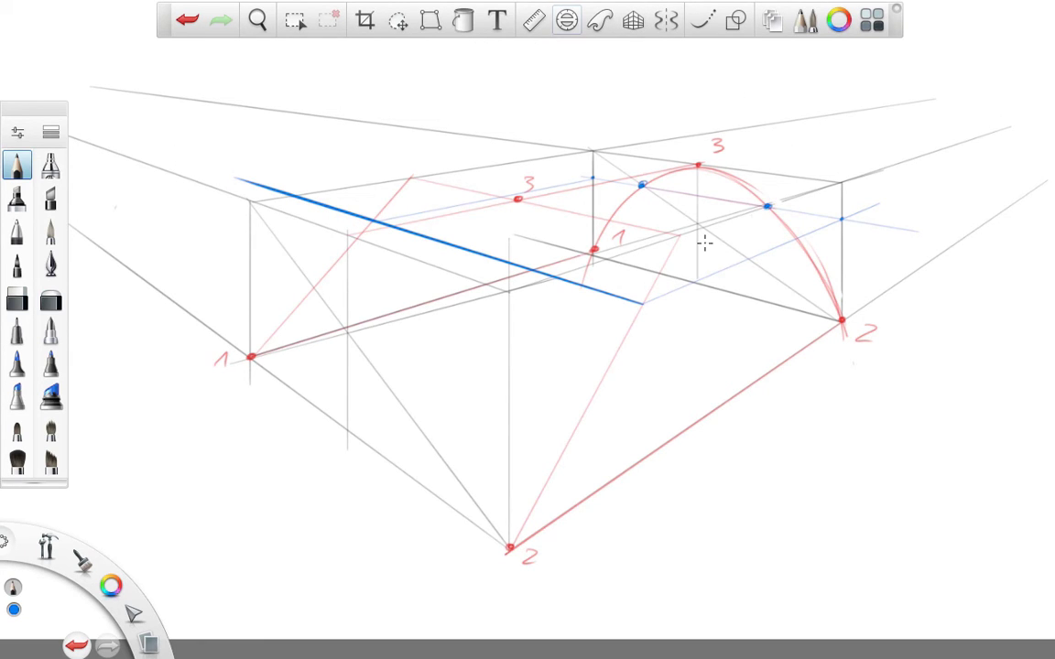
key(ctrl+z)
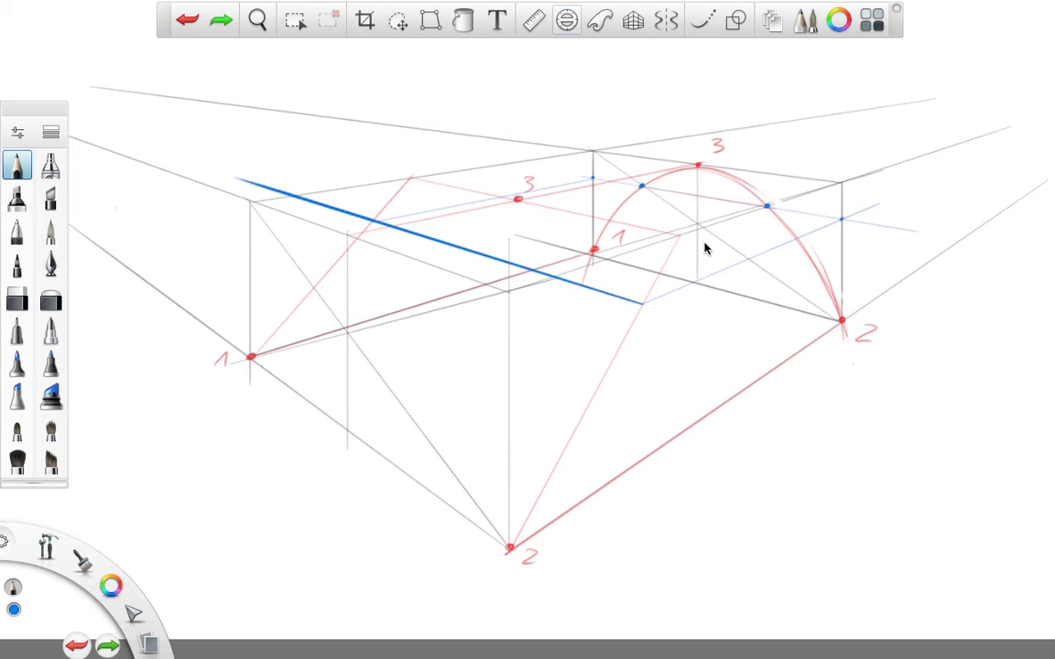
key(ctrl+z)
Project the near blue arch point in perspective onto the blue line crossing the slanted plane
click(633, 20)
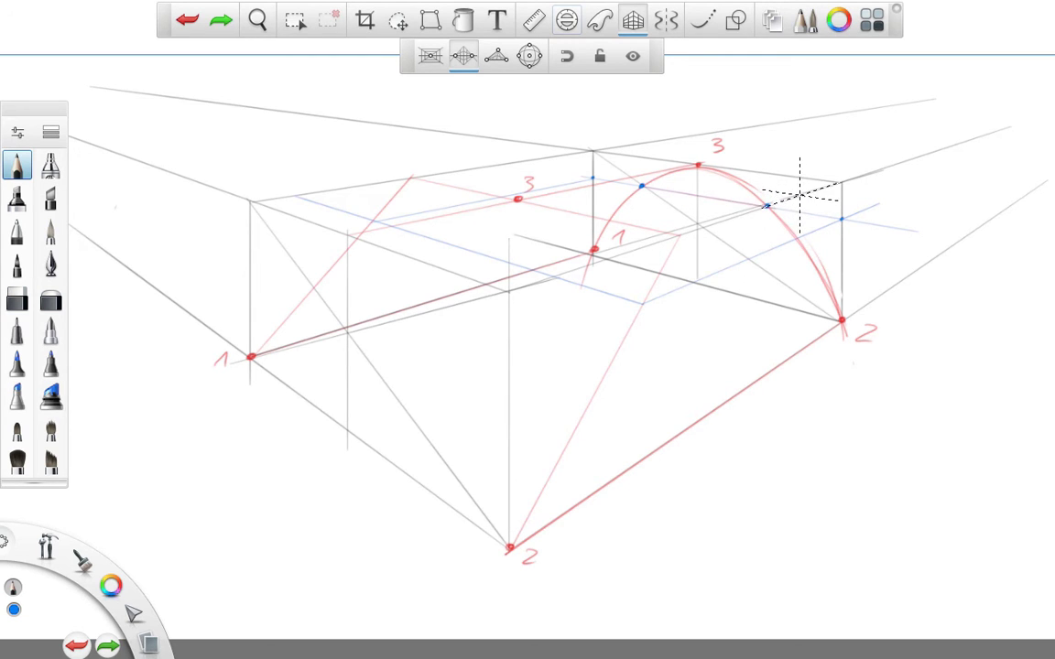
mouse_move(657, 194)
mouse_down()
mouse_move(498, 248)
mouse_move(514, 311)
mouse_up()
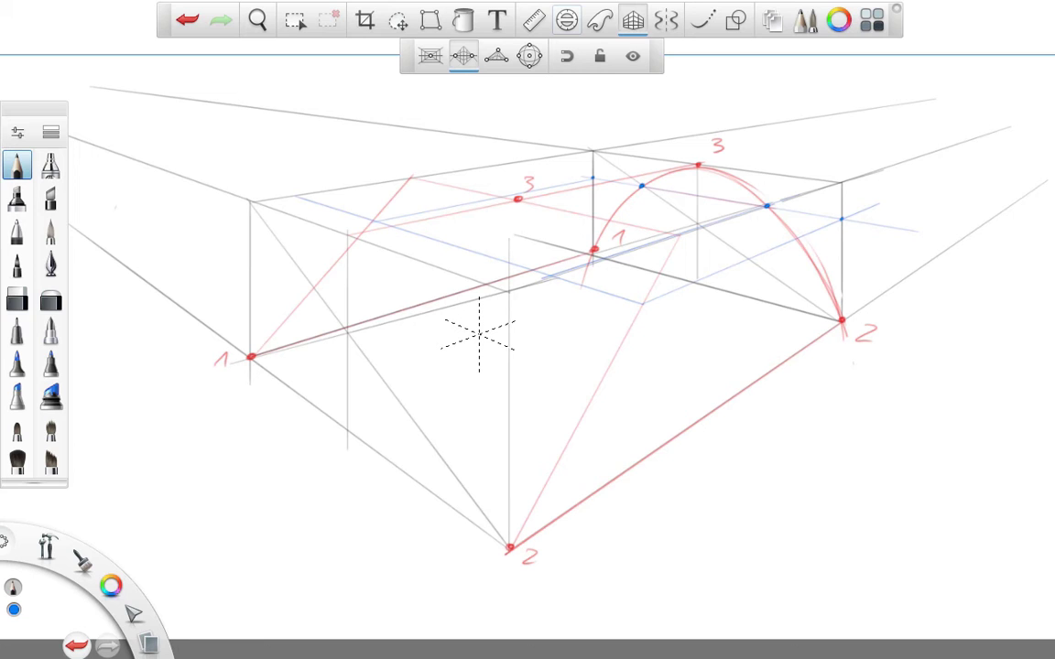
Try green perspective lines through the far blue arch point and the box's top edge, joined by a vertical, and undo them
click(14, 609)
click(57, 586)
drag(642, 158, 283, 218)
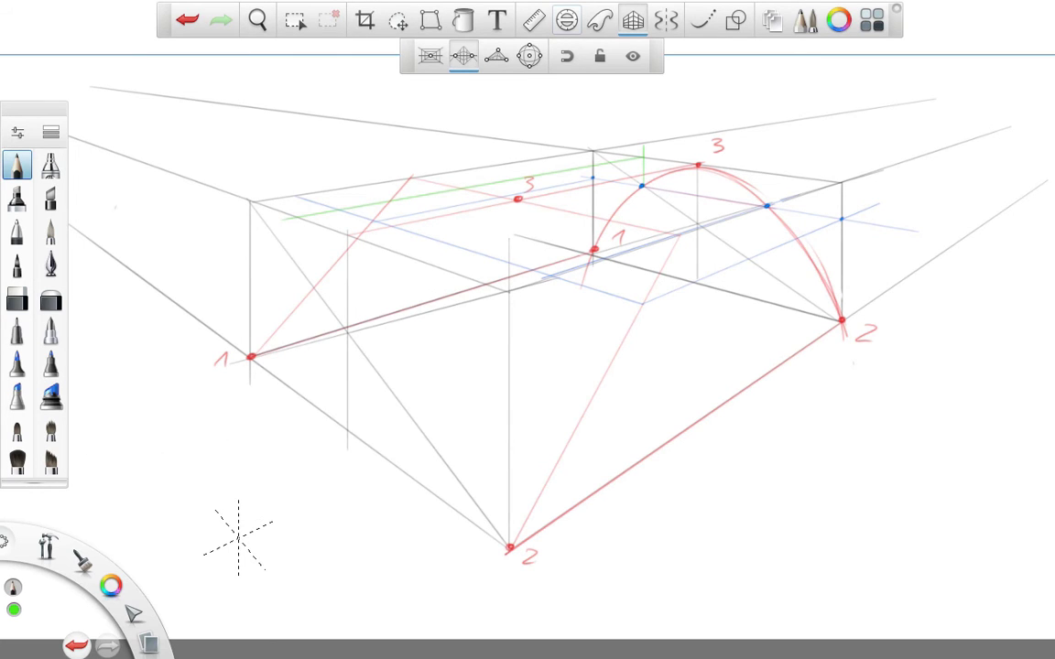
drag(641, 186, 240, 246)
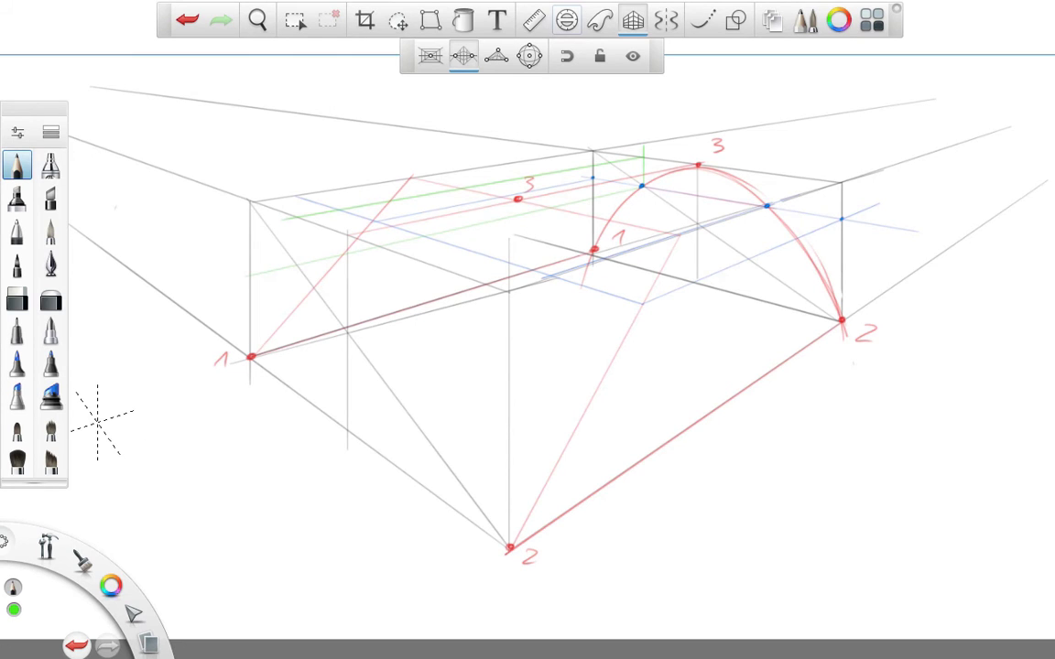
drag(300, 217, 300, 257)
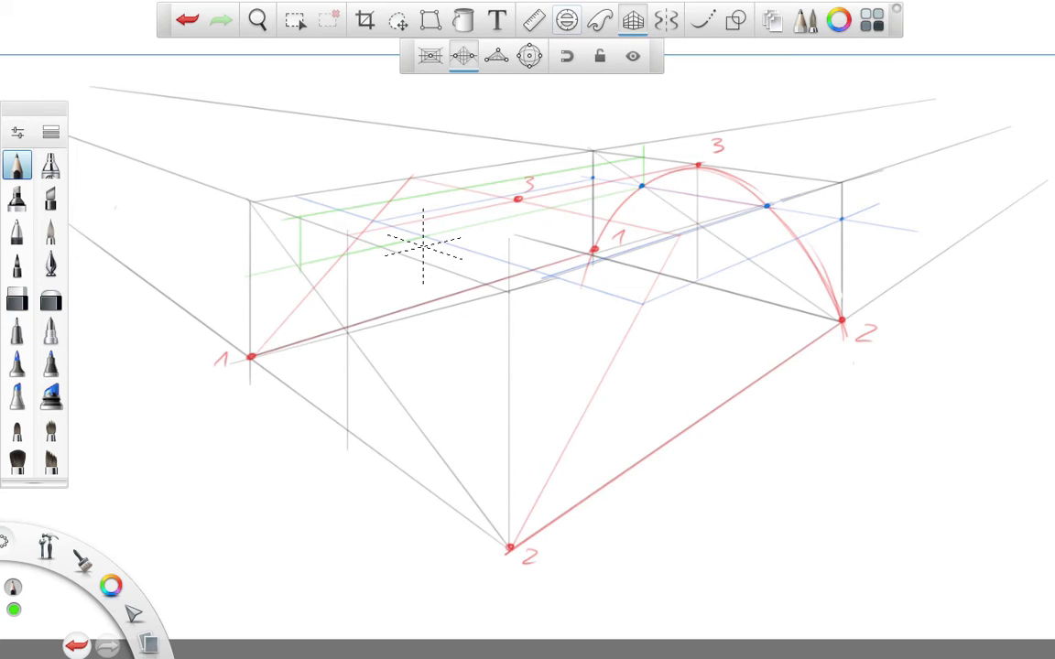
key(ctrl+z)
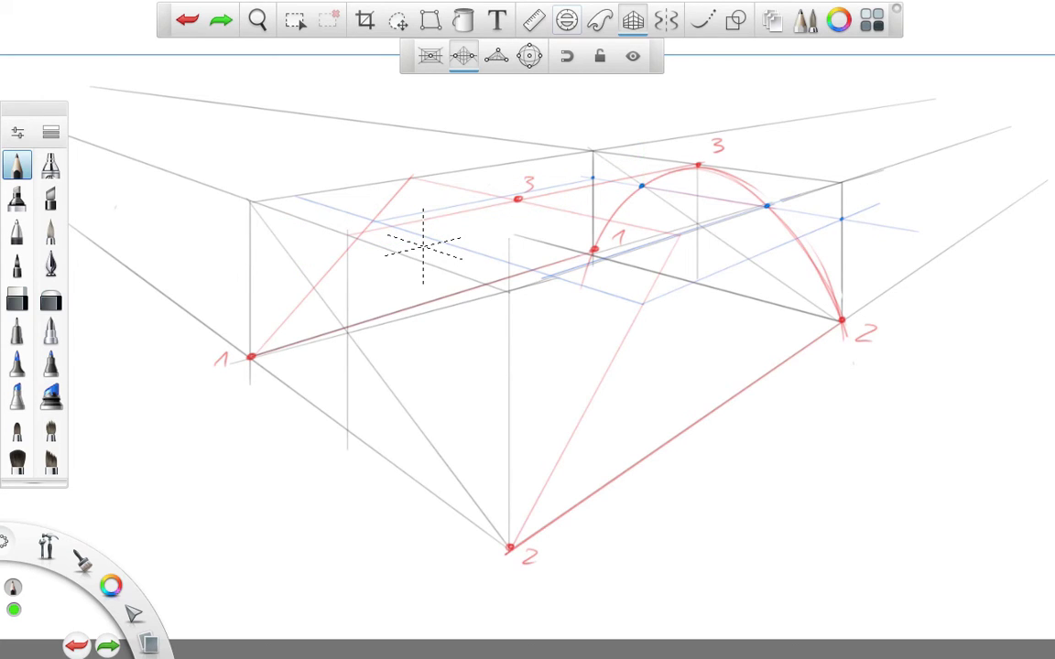
Try a green vertical from the far blue arch point down to the base with perspective lines from both ends, and undo them
mouse_move(644, 186)
mouse_down()
mouse_move(644, 269)
mouse_move(203, 428)
mouse_up()
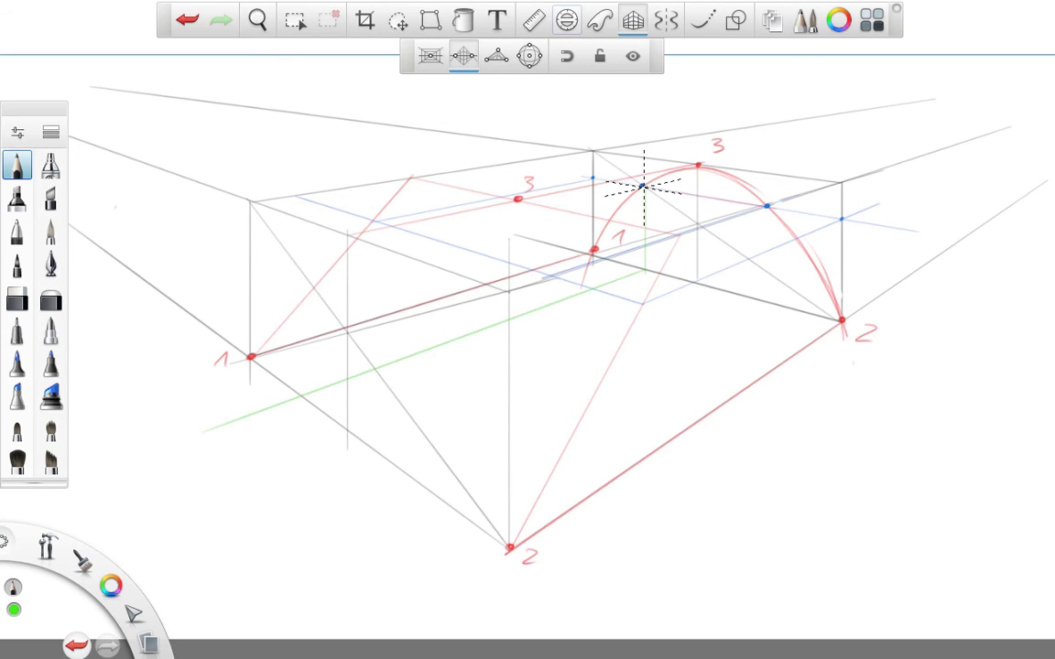
drag(641, 186, 502, 219)
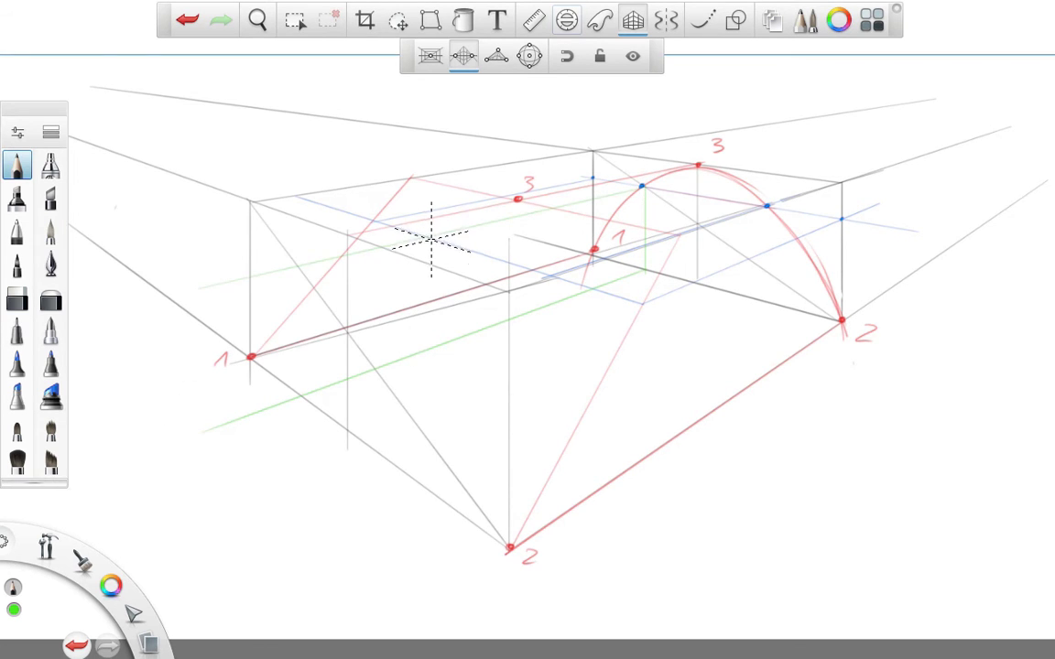
drag(426, 237, 428, 352)
key(ctrl+z)
key(ctrl+z)
key(ctrl+z)
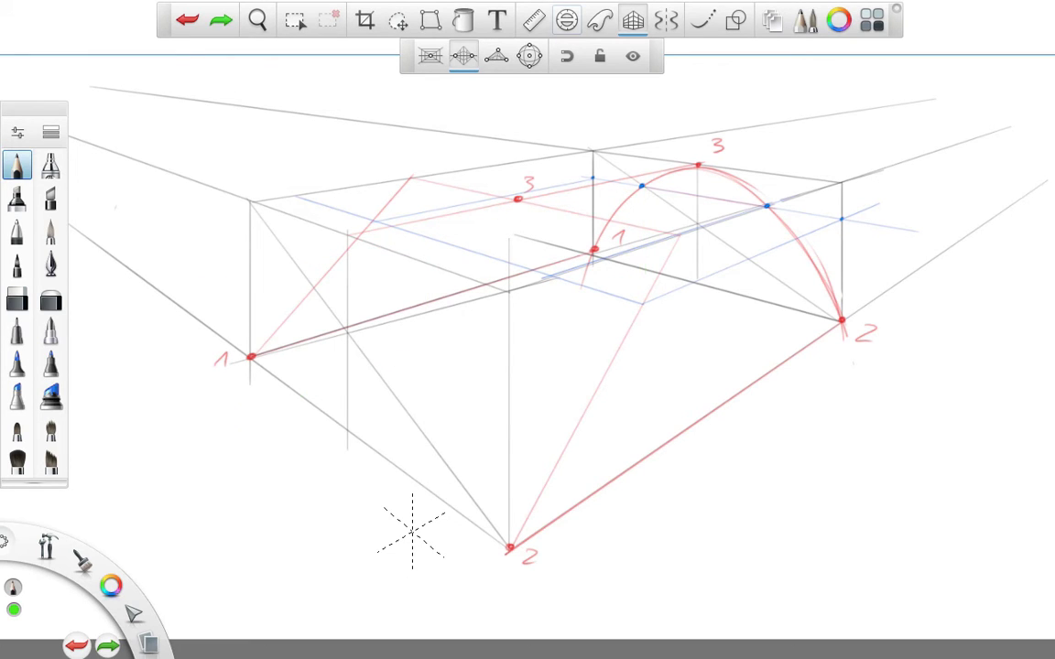
Switch back to blue and project the far blue arch point in perspective onto the slanted plane's blue cross line
click(14, 609)
click(83, 619)
drag(540, 177, 387, 211)
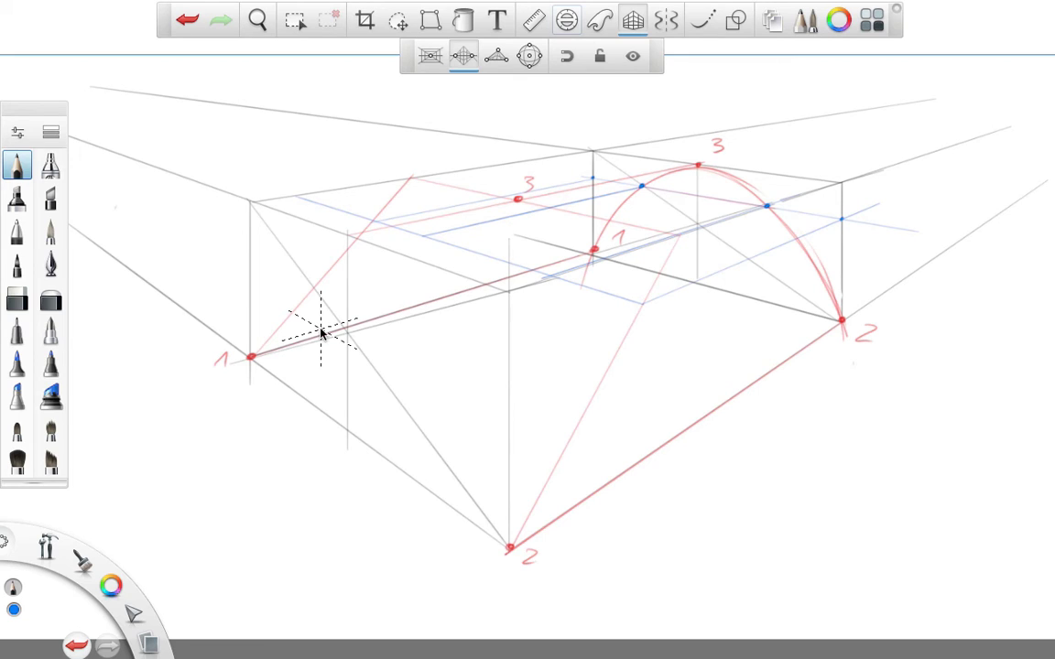
Label the two blue points on the back arch B and C, and mark and label the matching C on the slanted plane
click(636, 22)
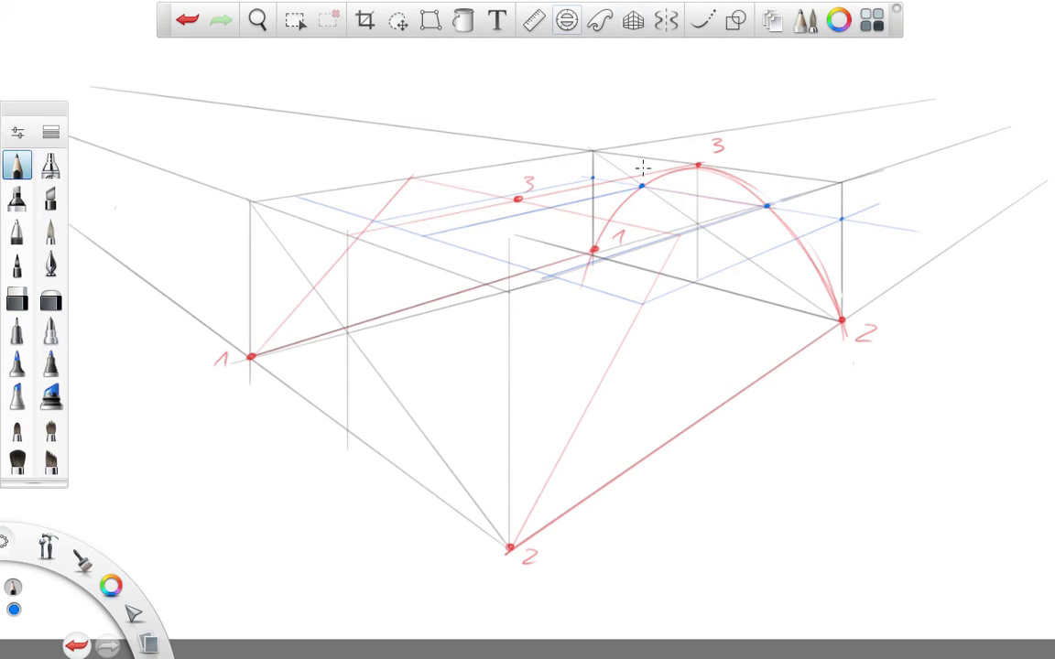
drag(633, 154, 635, 165)
drag(790, 179, 789, 190)
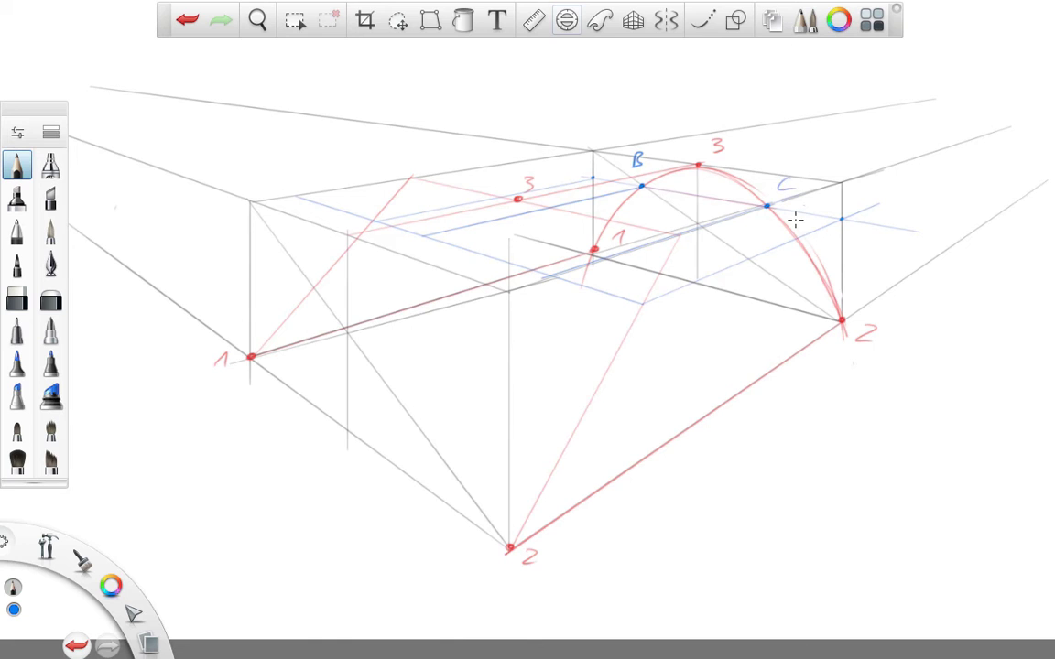
click(551, 276)
drag(584, 297, 582, 310)
key(x)
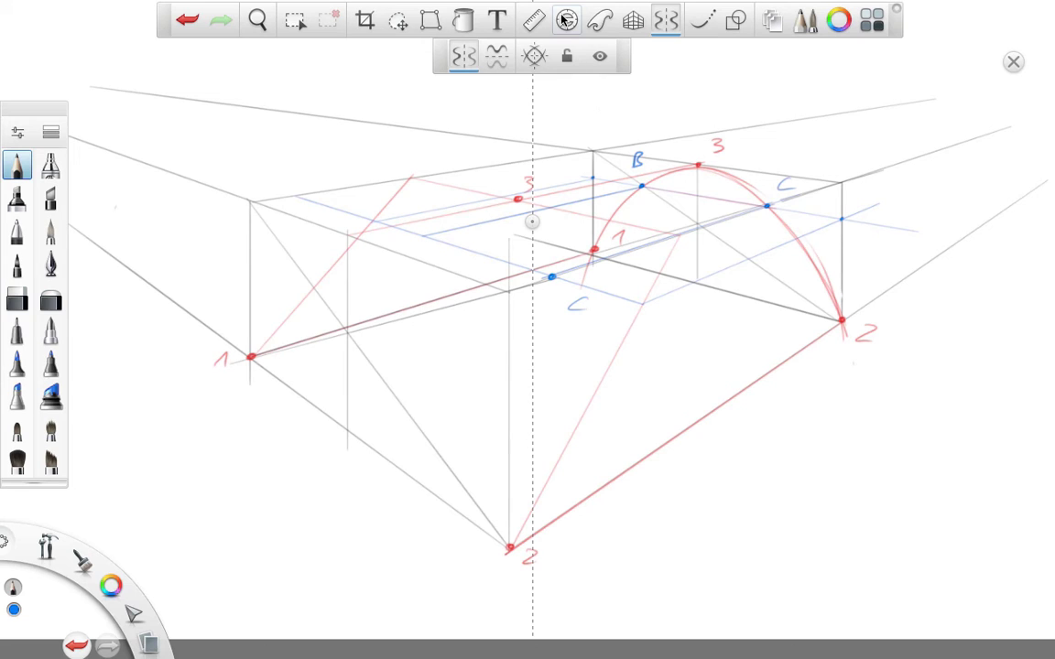
key(e)
click(534, 347)
click(531, 56)
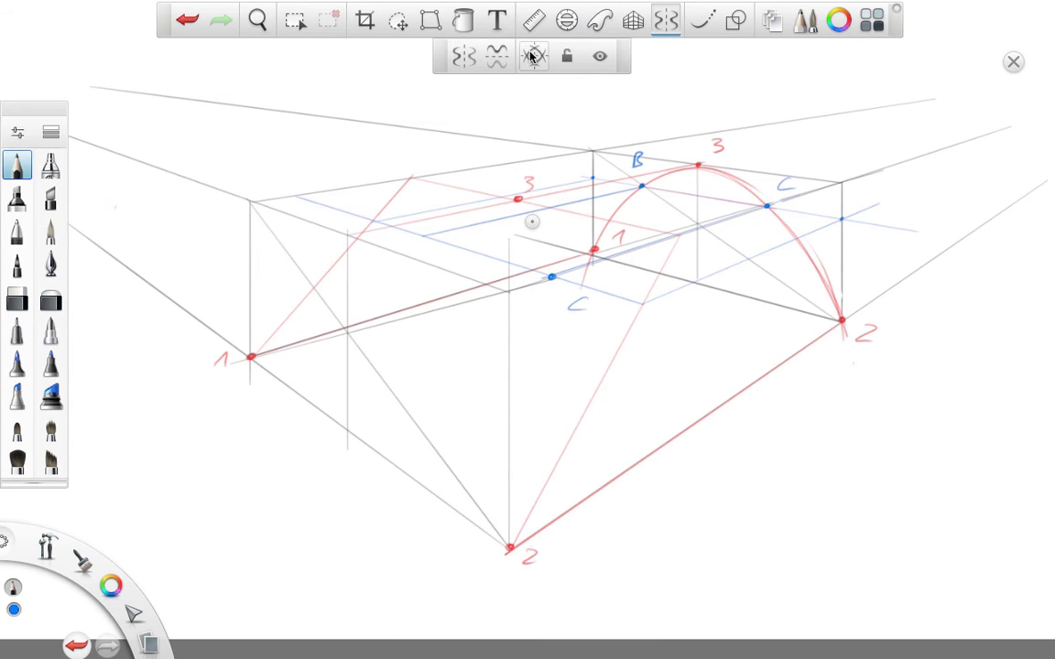
click(662, 29)
Mark the projected point on the slanted plane's far half and label it B
click(426, 234)
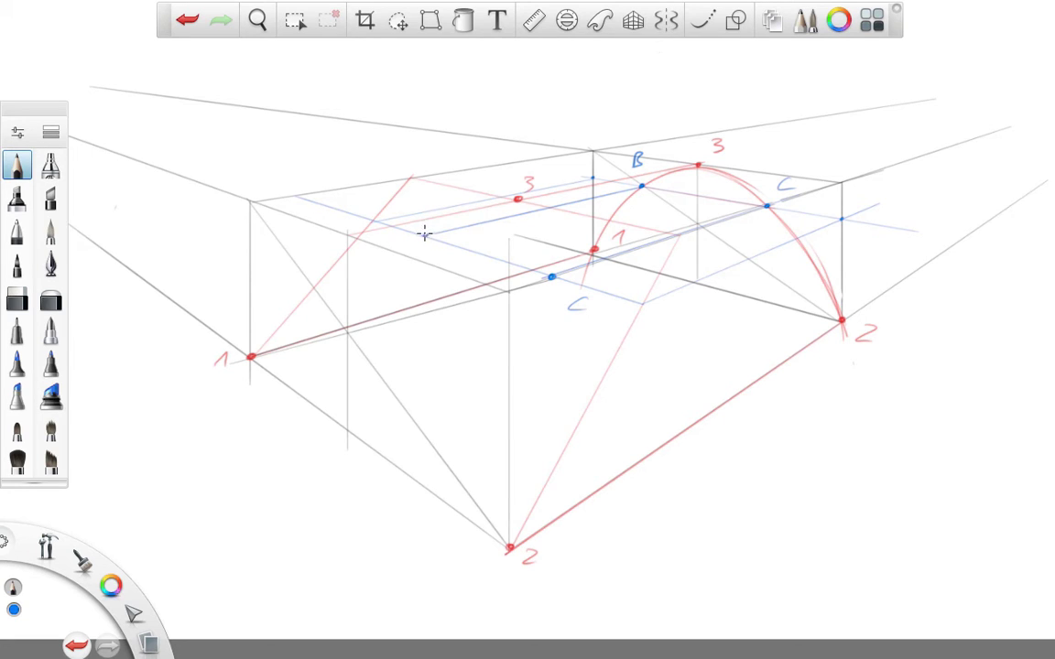
drag(418, 192, 414, 210)
Draw the red cut curve with Steady Stroke from point 1 through B, past point 3 and through C to point 2, using a rotated canvas
click(702, 20)
drag(111, 585, 77, 560)
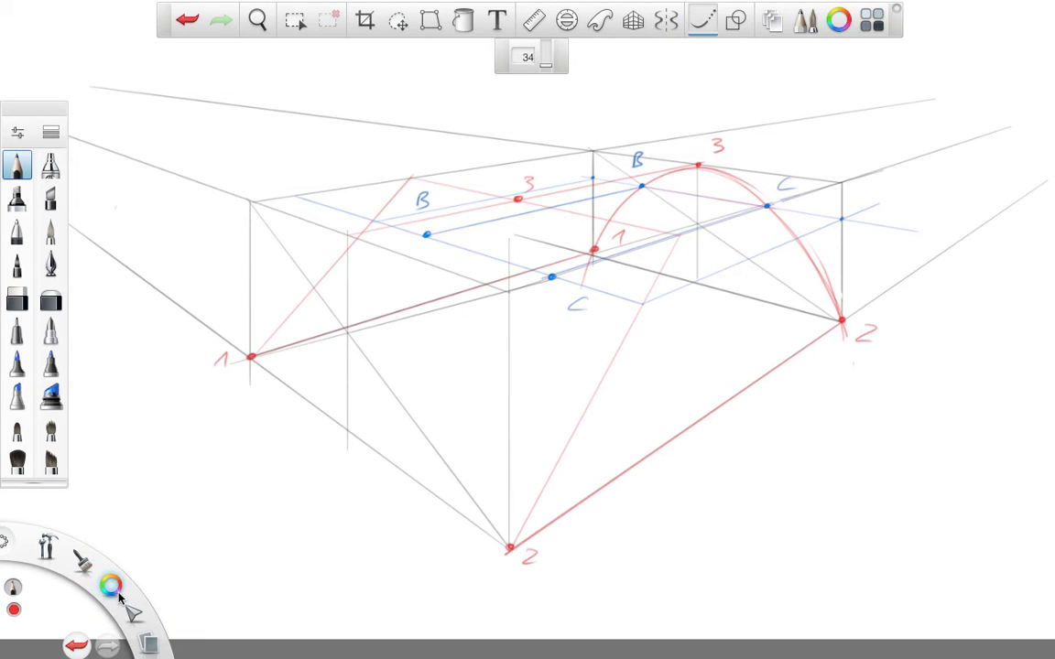
key(space)
drag(490, 476, 593, 479)
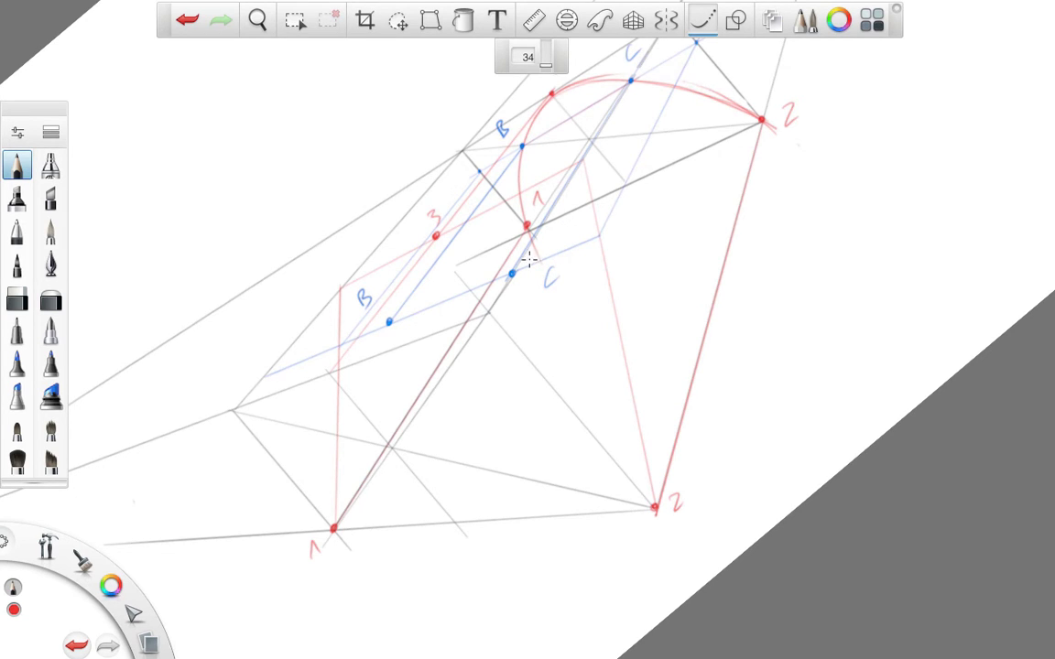
mouse_move(325, 579)
mouse_down()
mouse_move(370, 358)
mouse_move(401, 282)
mouse_move(439, 238)
mouse_move(470, 234)
mouse_move(509, 254)
mouse_move(550, 298)
mouse_move(625, 423)
mouse_move(643, 476)
mouse_move(553, 326)
mouse_move(499, 257)
mouse_move(458, 230)
mouse_move(416, 252)
mouse_move(341, 574)
mouse_up()
key(ctrl+z)
mouse_move(330, 654)
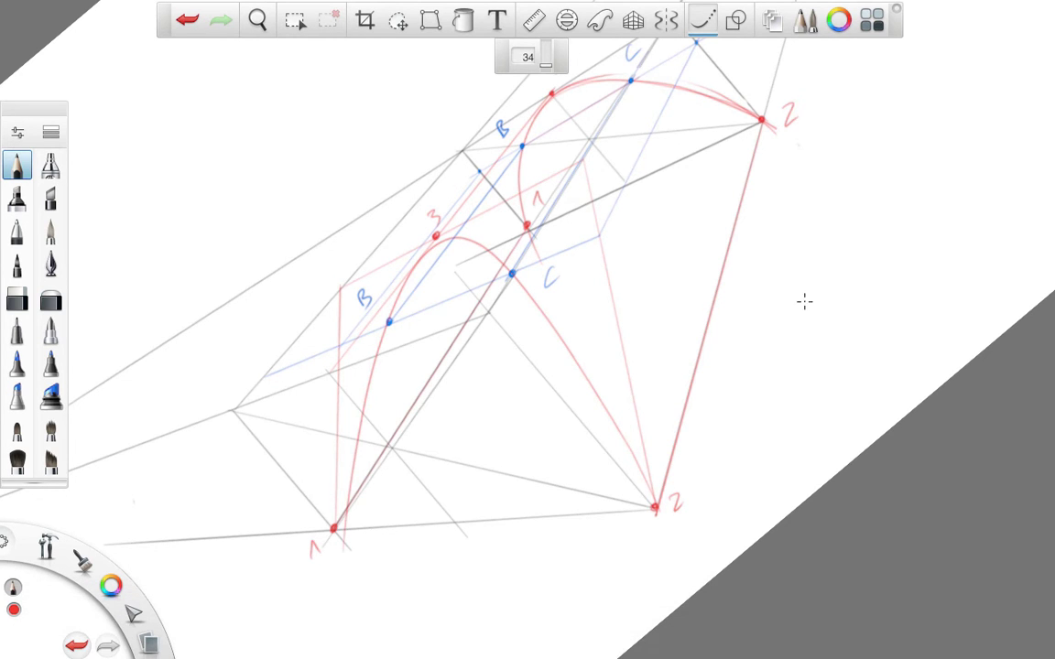
key(space)
drag(824, 331, 652, 430)
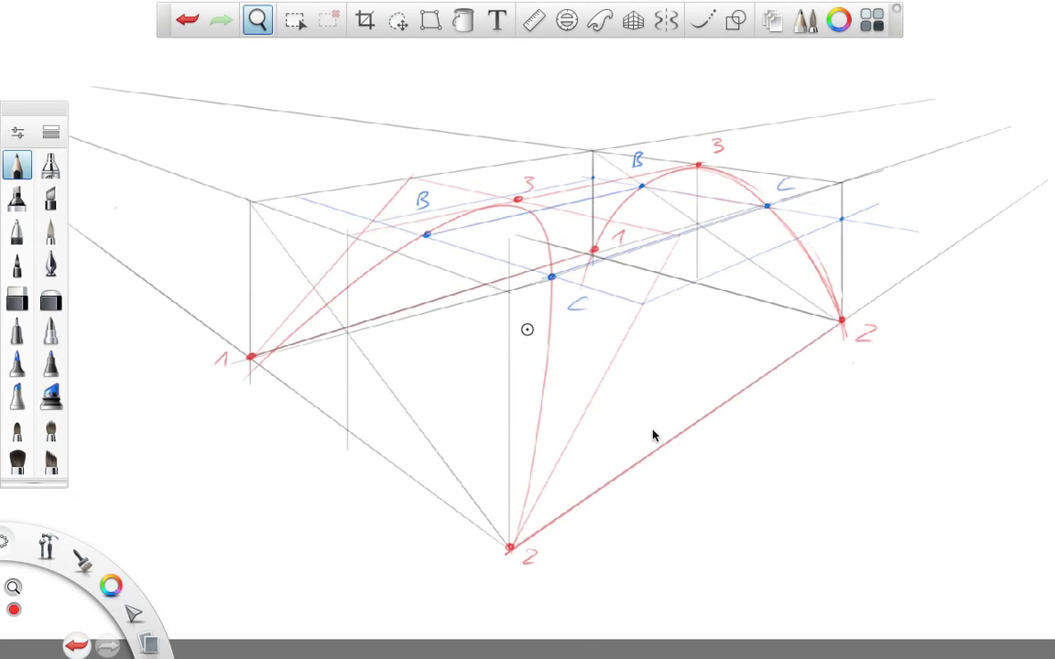
Darken the ridge between the two points 3 with the ruler at about 11°, and the visible far base line from point 1 at about 17°
click(533, 20)
drag(524, 520, 679, 201)
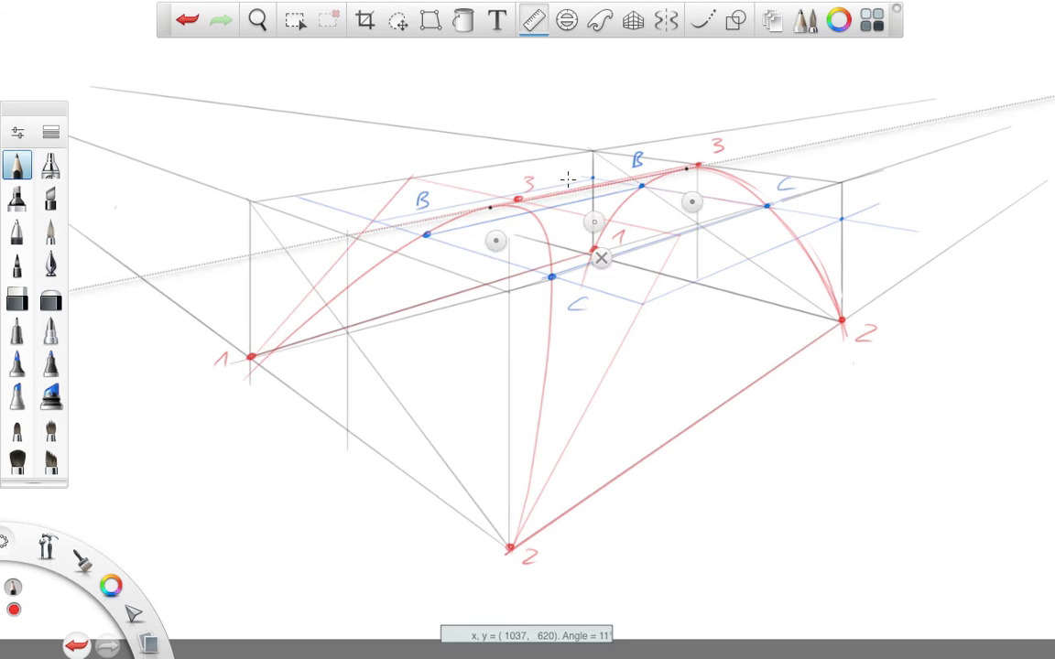
drag(595, 222, 358, 370)
drag(453, 348, 455, 325)
drag(251, 356, 552, 264)
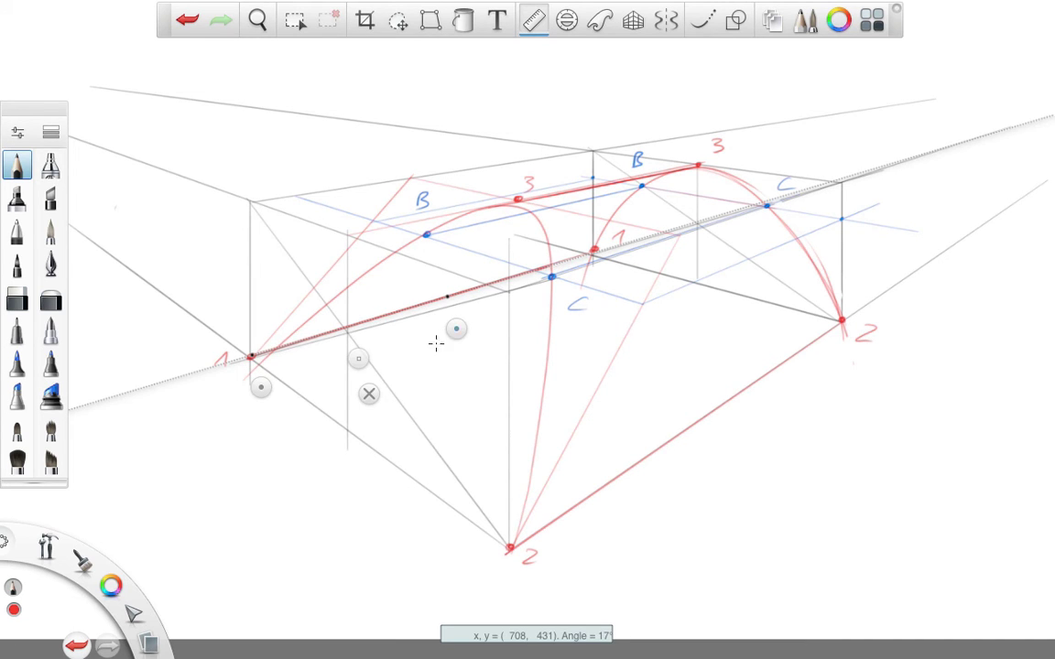
Darken the near base line between the two points 2 with the ruler at about 35°
mouse_move(358, 358)
mouse_down()
mouse_move(577, 395)
mouse_move(711, 400)
mouse_move(744, 385)
mouse_up()
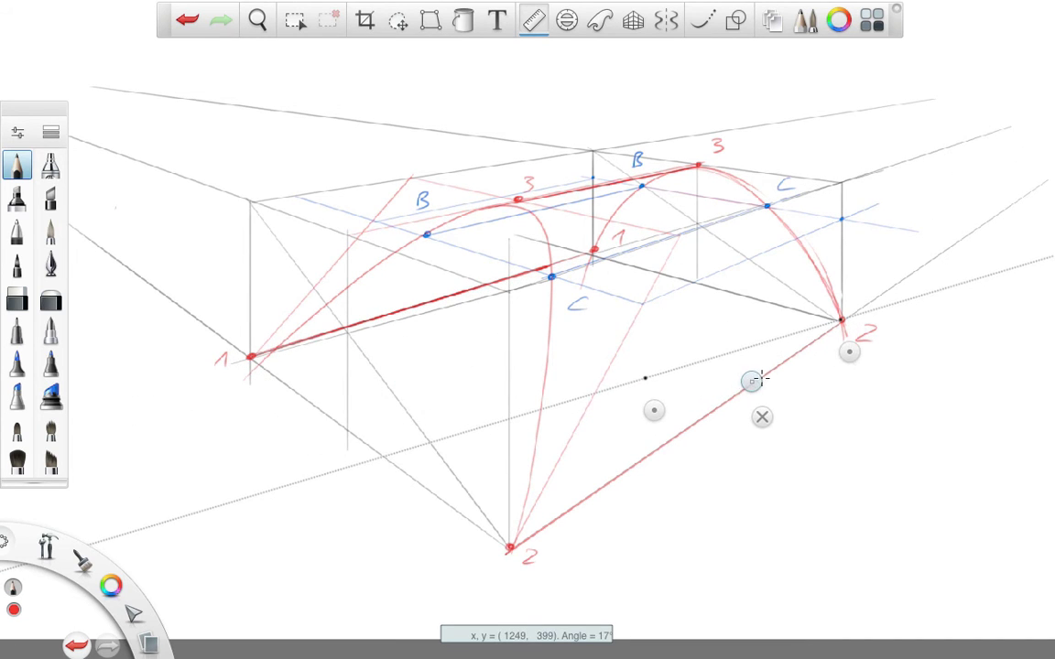
drag(664, 407, 628, 508)
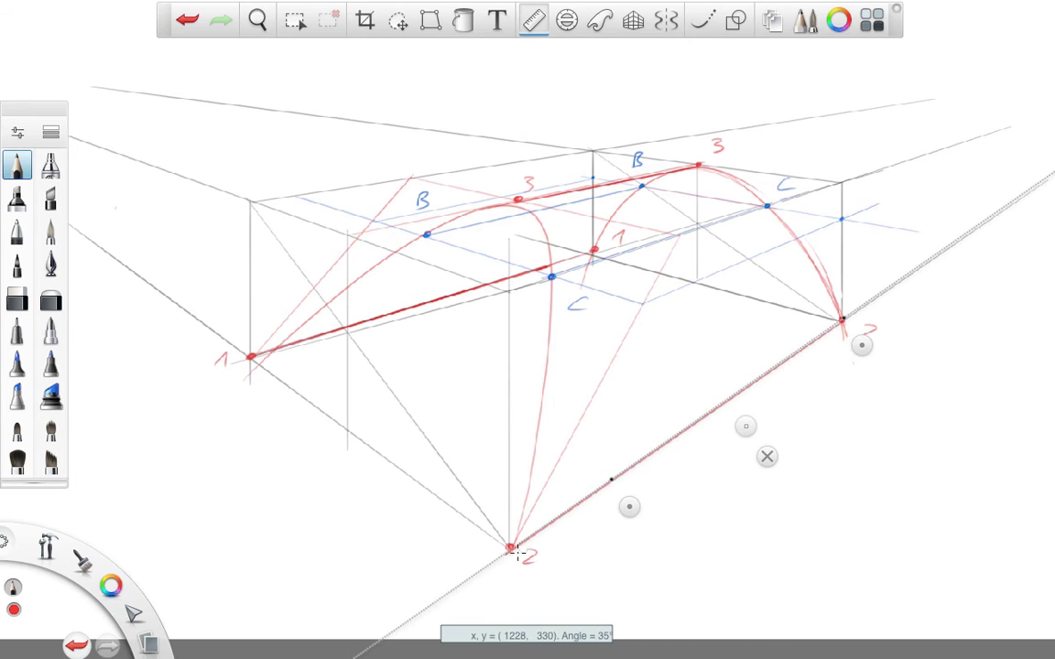
drag(463, 502, 762, 284)
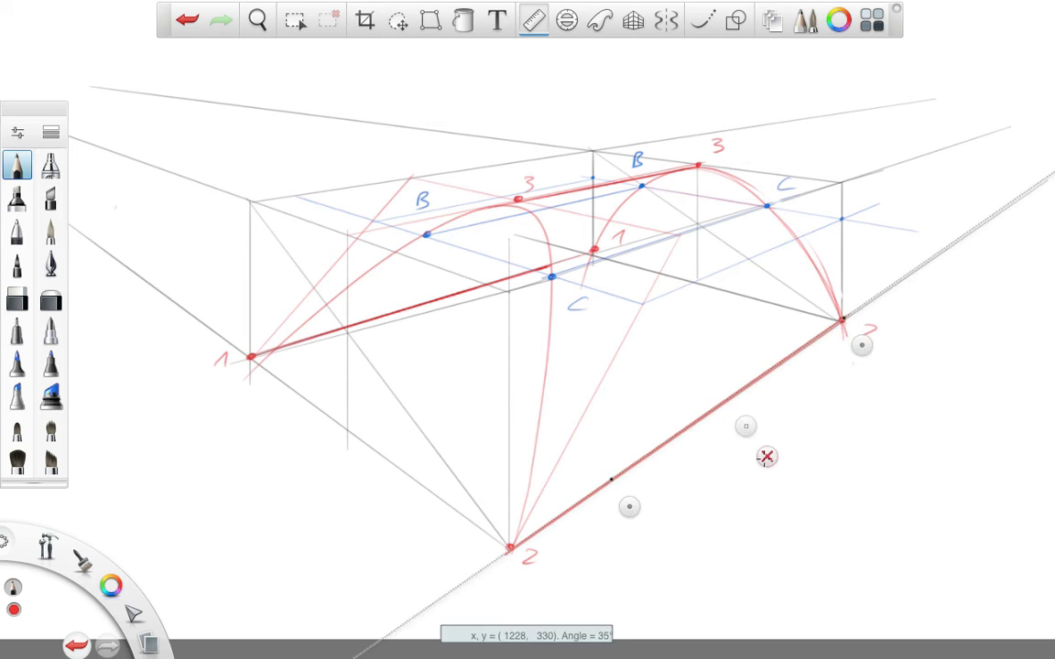
Darken the far end arch with Steady Stroke in red, from below point 2 through C and 3 to just past B
click(533, 19)
click(702, 19)
key(space)
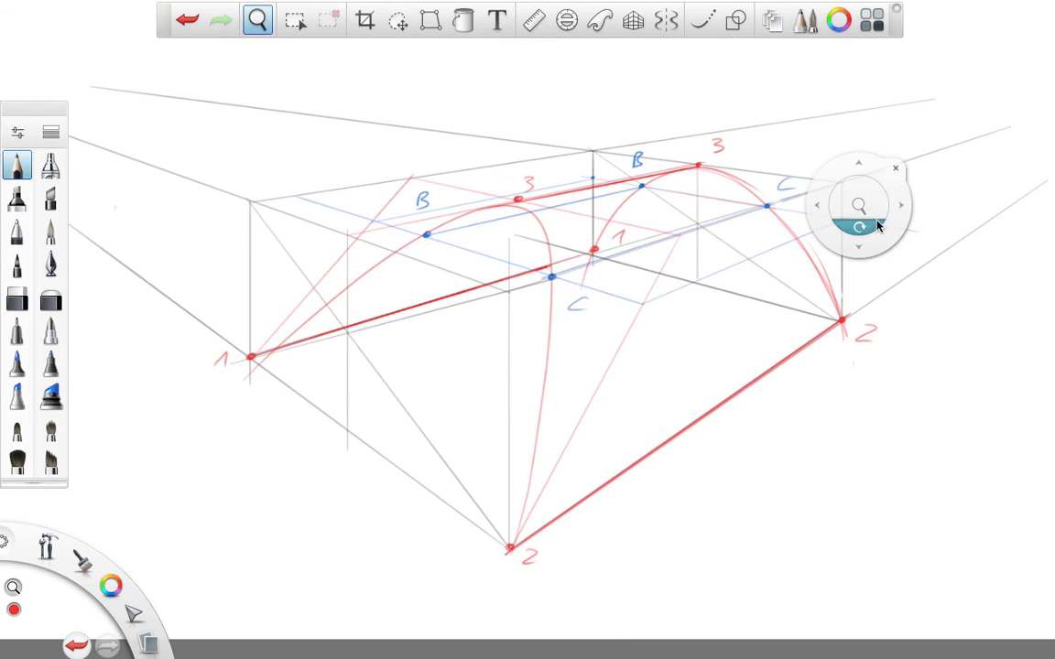
drag(866, 205, 992, 148)
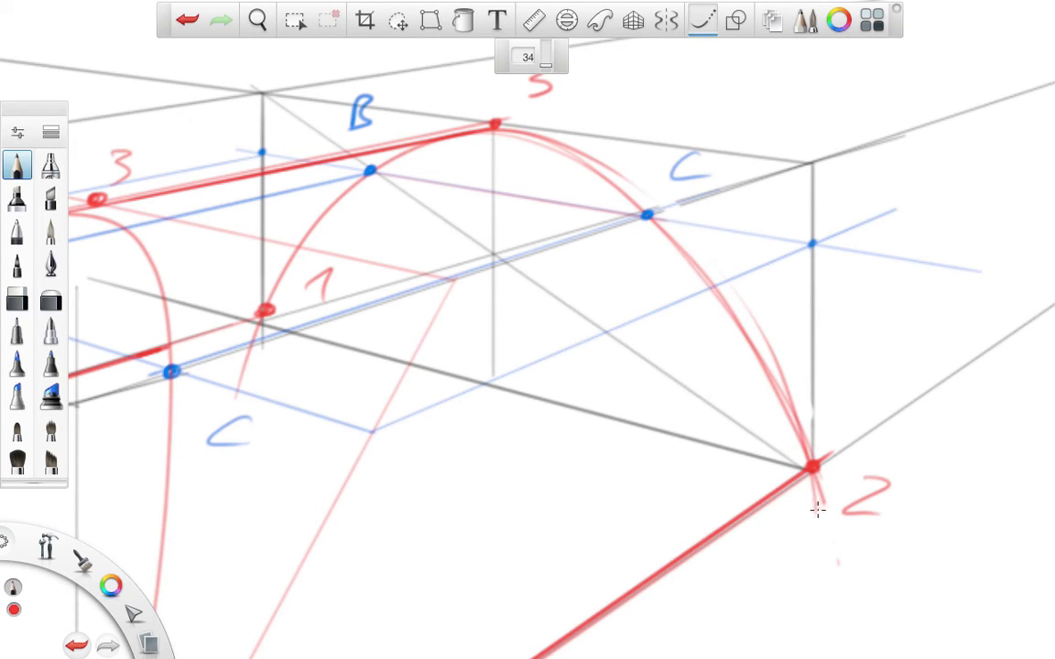
drag(814, 469, 821, 515)
mouse_move(794, 420)
mouse_down()
mouse_move(689, 254)
mouse_move(617, 181)
mouse_move(550, 139)
mouse_move(463, 118)
mouse_move(390, 123)
mouse_move(362, 180)
mouse_move(325, 219)
mouse_move(254, 374)
mouse_up()
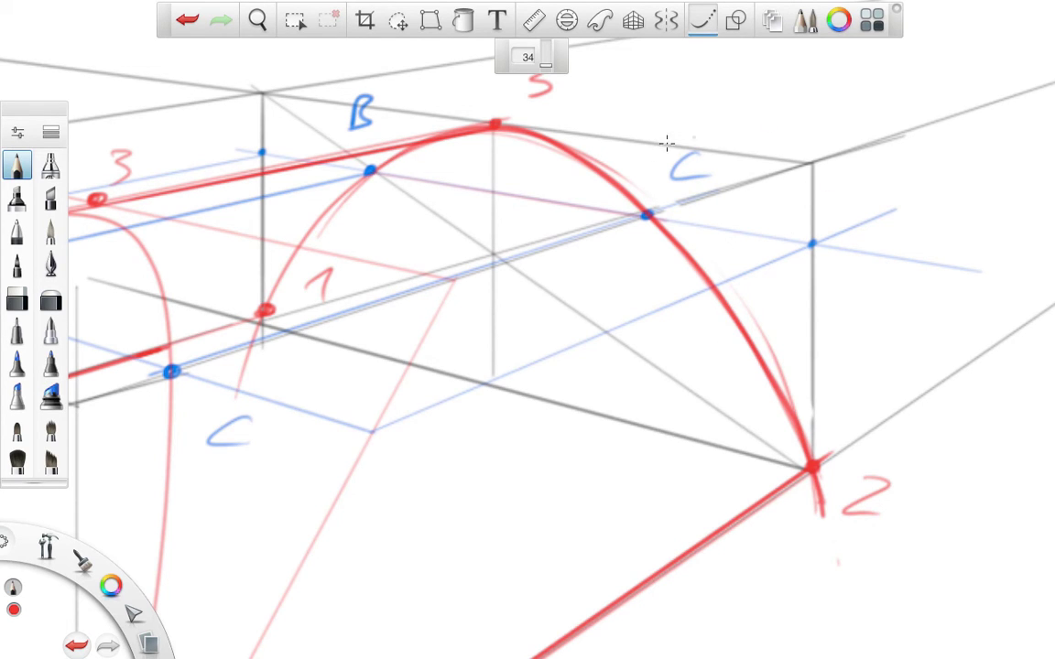
Sketch trial red ridge, arch and base lines beside the vault's far end, redraw the arch once, and undo all of them
drag(519, 200, 881, 64)
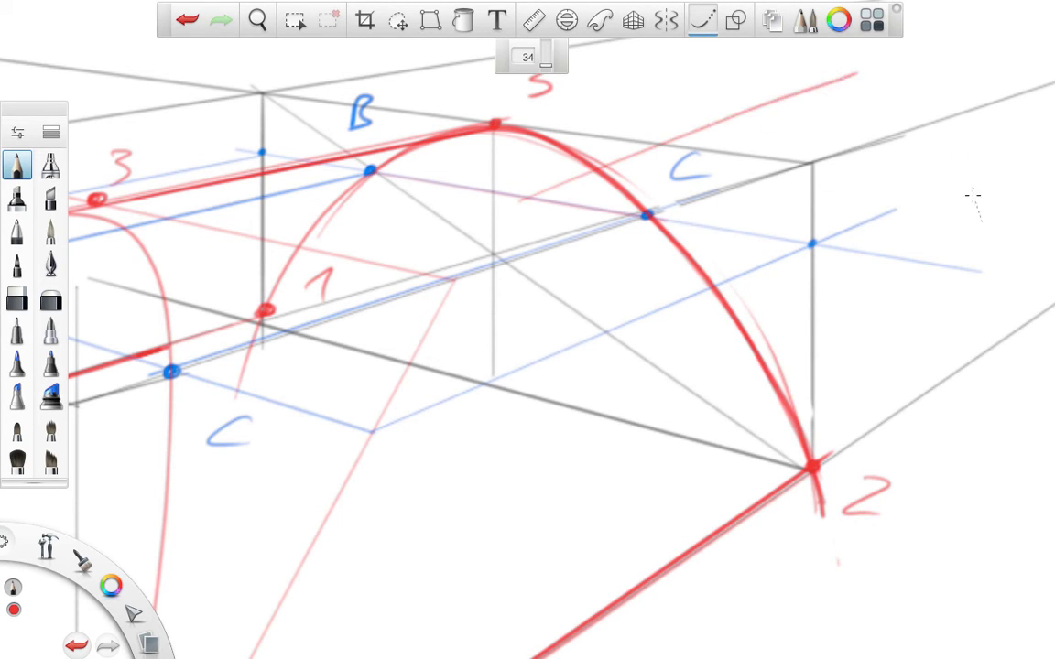
mouse_move(973, 195)
mouse_down()
mouse_move(890, 89)
mouse_move(800, 94)
mouse_move(725, 204)
mouse_up()
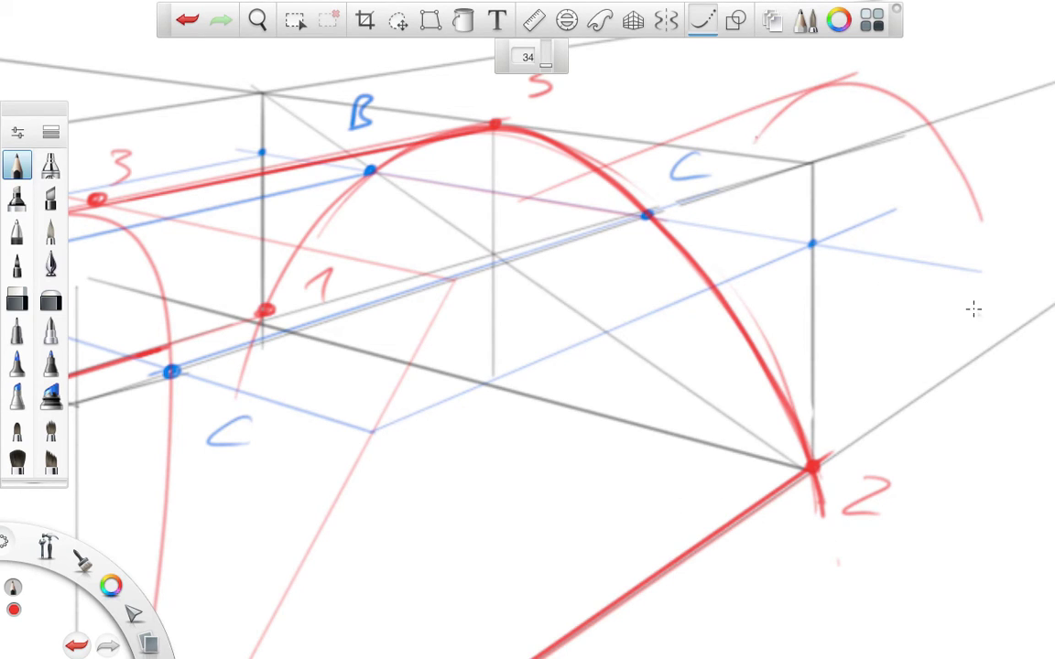
drag(778, 340, 932, 255)
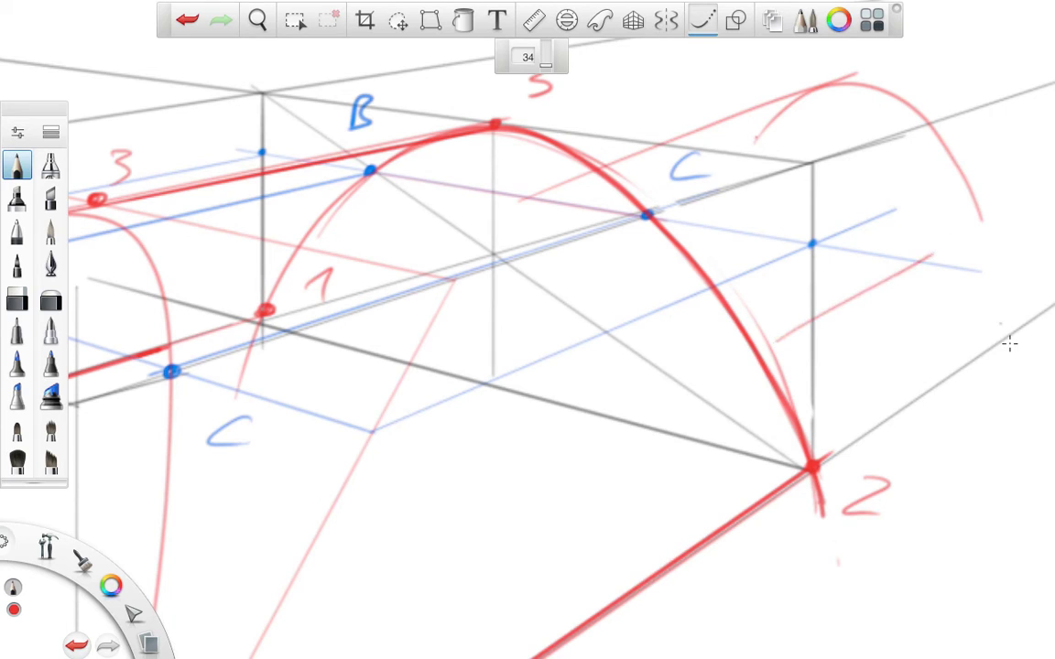
mouse_move(1037, 436)
mouse_down()
mouse_move(1011, 342)
mouse_move(968, 298)
mouse_move(895, 279)
mouse_move(949, 288)
mouse_move(984, 323)
mouse_move(906, 270)
mouse_move(876, 262)
mouse_move(929, 305)
mouse_move(902, 245)
mouse_up()
key(ctrl+z)
key(ctrl+z)
key(ctrl+z)
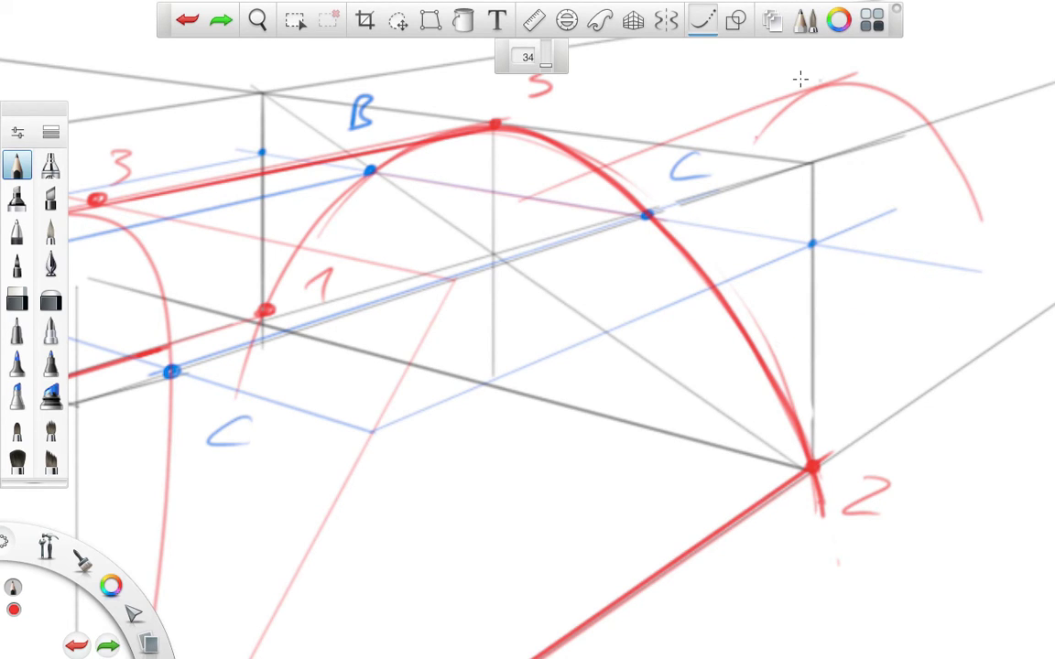
key(ctrl+z)
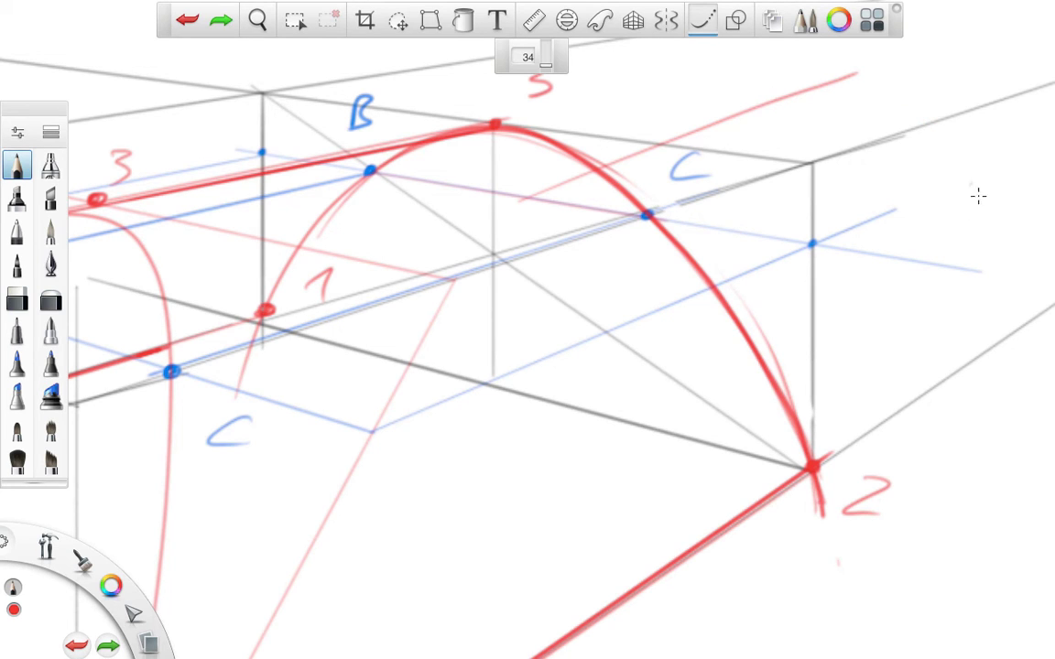
mouse_move(1006, 273)
mouse_down()
mouse_move(997, 227)
mouse_move(966, 176)
mouse_move(884, 101)
mouse_move(848, 88)
mouse_move(790, 92)
mouse_move(661, 151)
mouse_up()
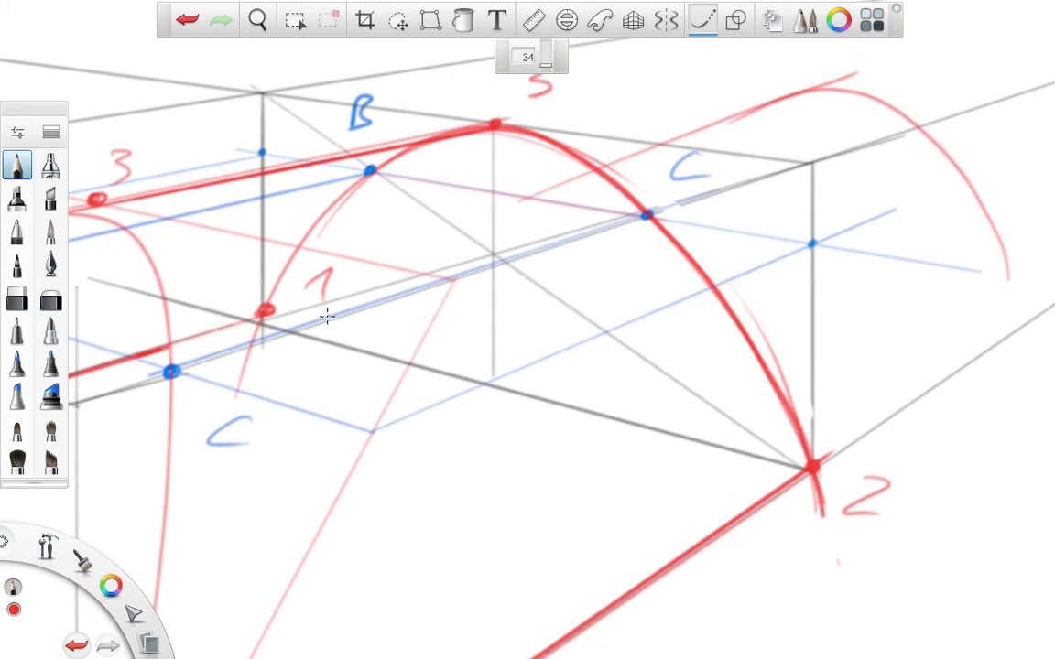
key(ctrl+z)
key(ctrl+z)
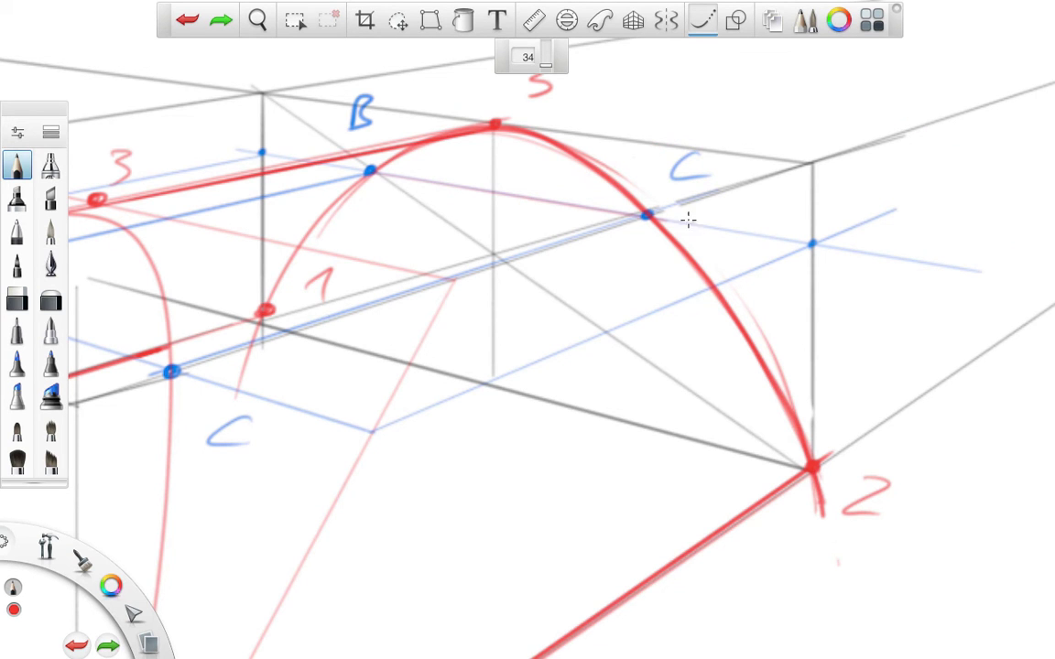
Darken the red slanted cut curve with Steady Stroke, from near point 1 through B past 3 and from near point 2 up through C
key(space)
drag(856, 177, 742, 223)
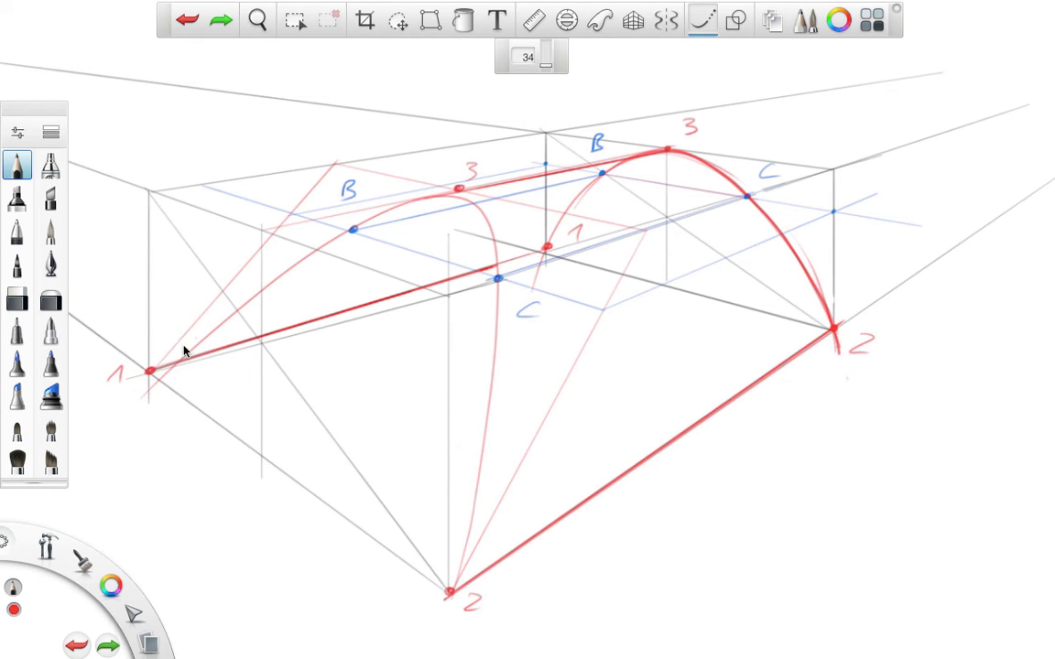
mouse_move(146, 373)
mouse_down()
mouse_move(362, 219)
mouse_move(513, 174)
mouse_up()
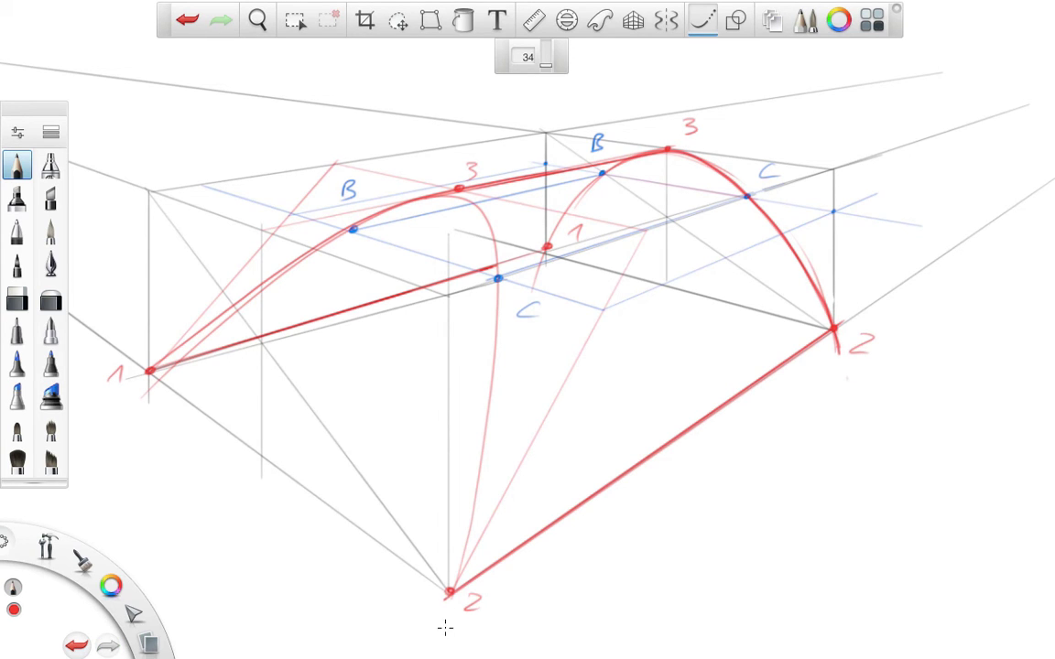
mouse_move(445, 627)
mouse_down()
mouse_move(498, 345)
mouse_move(496, 268)
mouse_move(476, 202)
mouse_move(415, 198)
mouse_move(249, 296)
mouse_move(233, 270)
mouse_up()
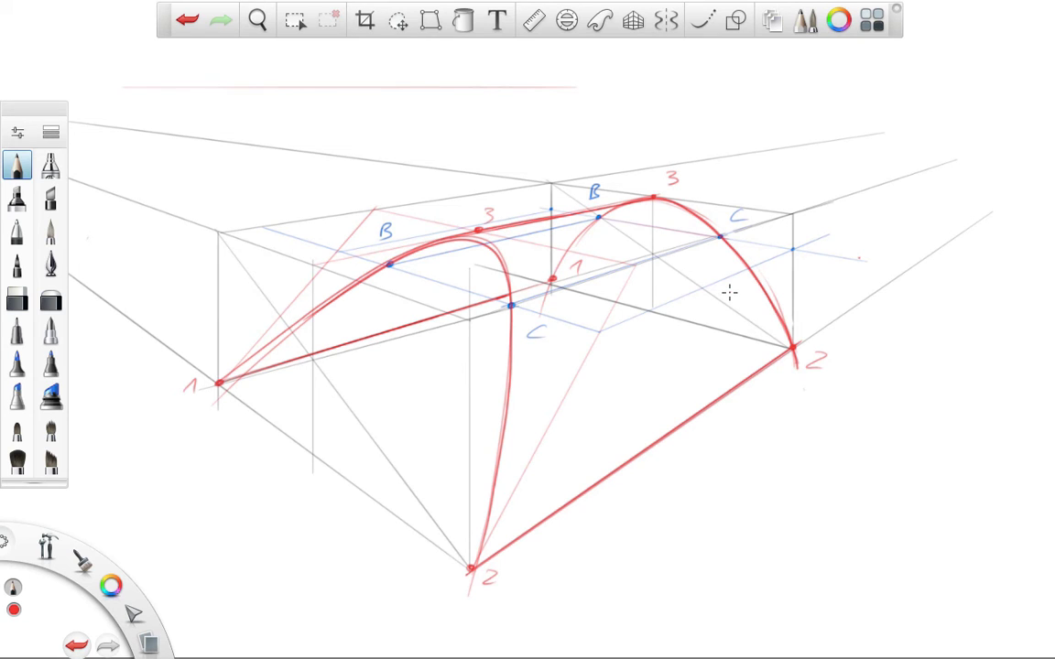
In green with the two-point perspective guide, draw a vertical from far point 3 to the base and the base's centre line toward the near end
drag(111, 586, 77, 581)
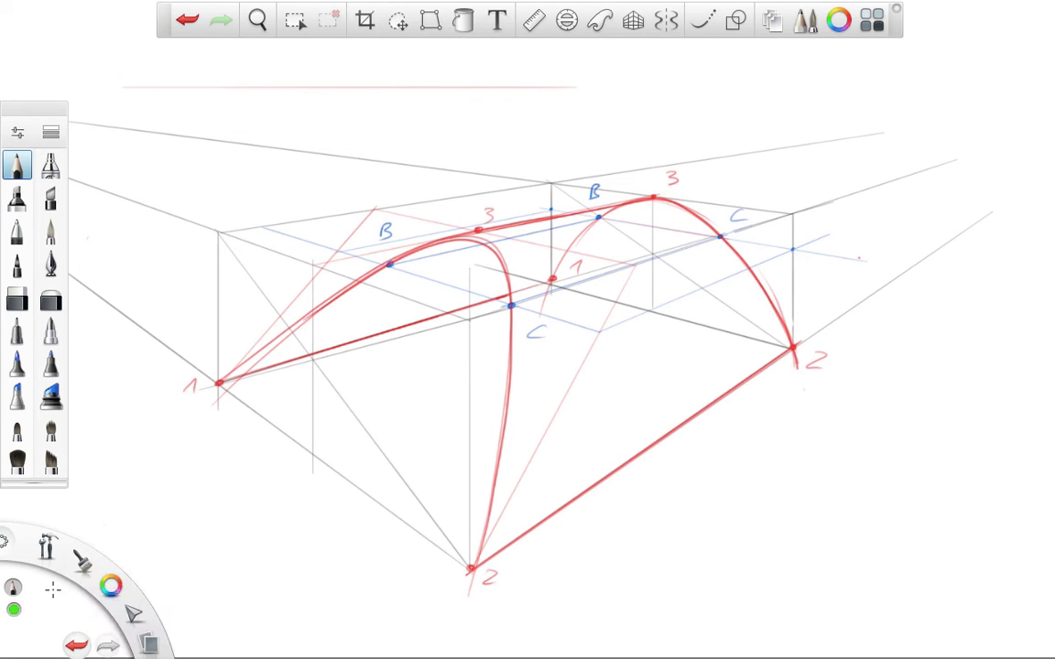
click(633, 20)
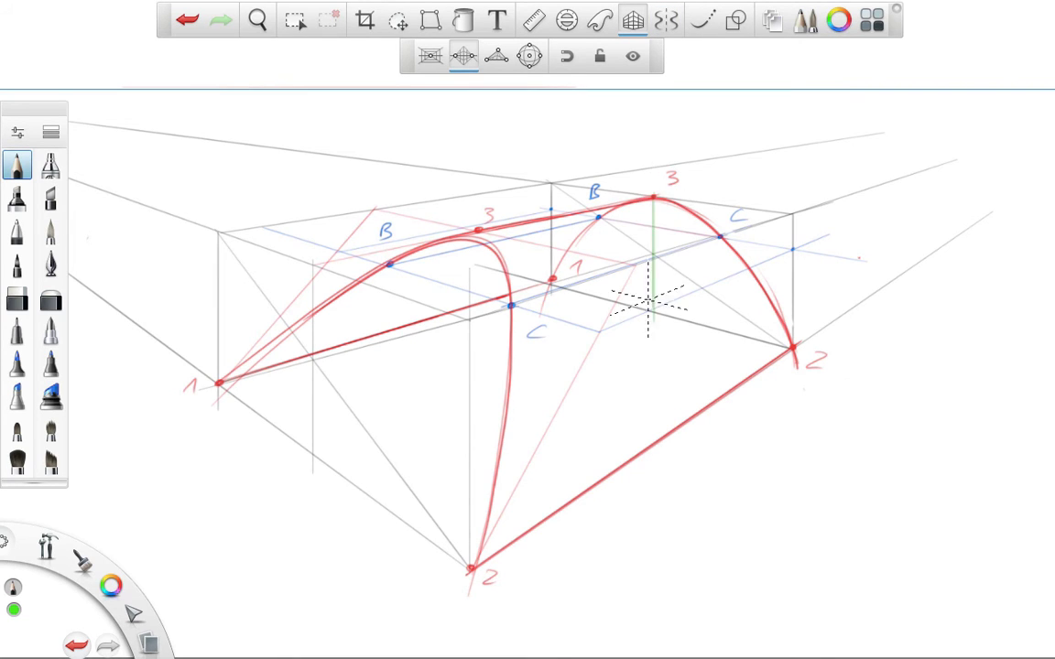
mouse_move(653, 197)
mouse_down()
mouse_move(653, 274)
mouse_move(229, 490)
mouse_up()
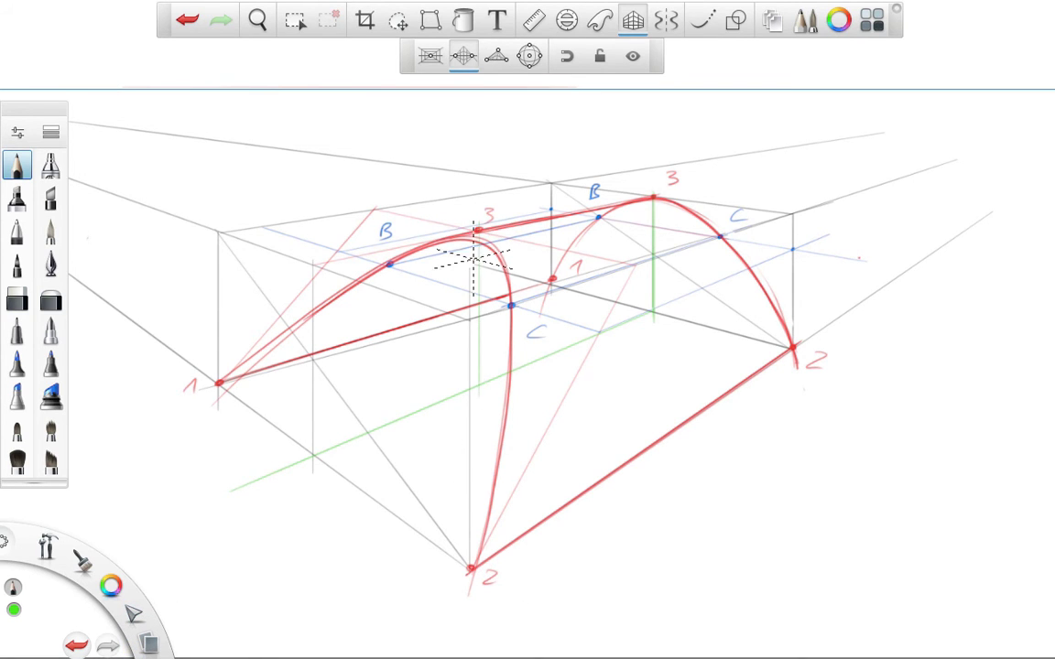
Draw a green vertical below near point 3 to the base centre line and a perspective cross line both ways through its foot
drag(478, 267, 478, 394)
drag(478, 376, 339, 322)
drag(478, 378, 772, 511)
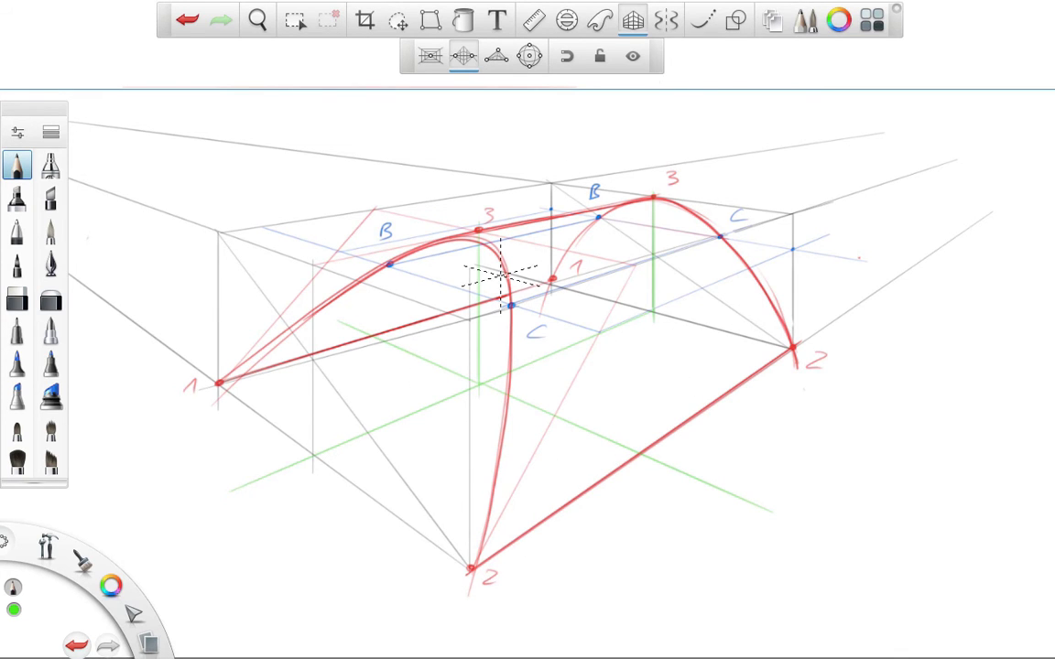
click(633, 20)
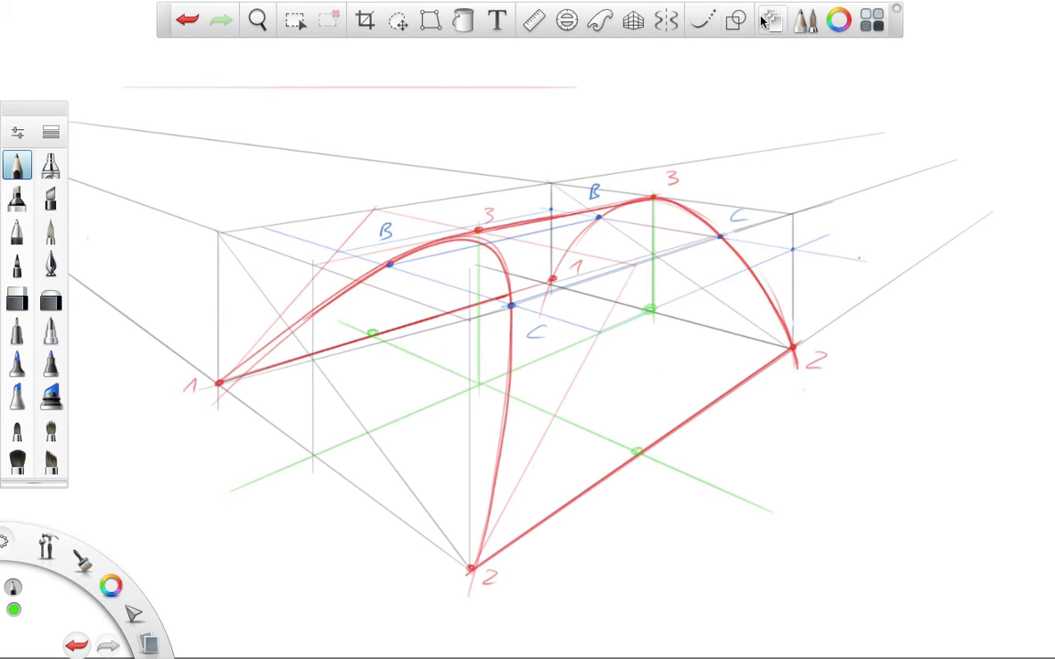
Sketch loose green curves for a rounded cut, one across the base through the far centre point and one over the vault's ridge
drag(513, 295, 494, 512)
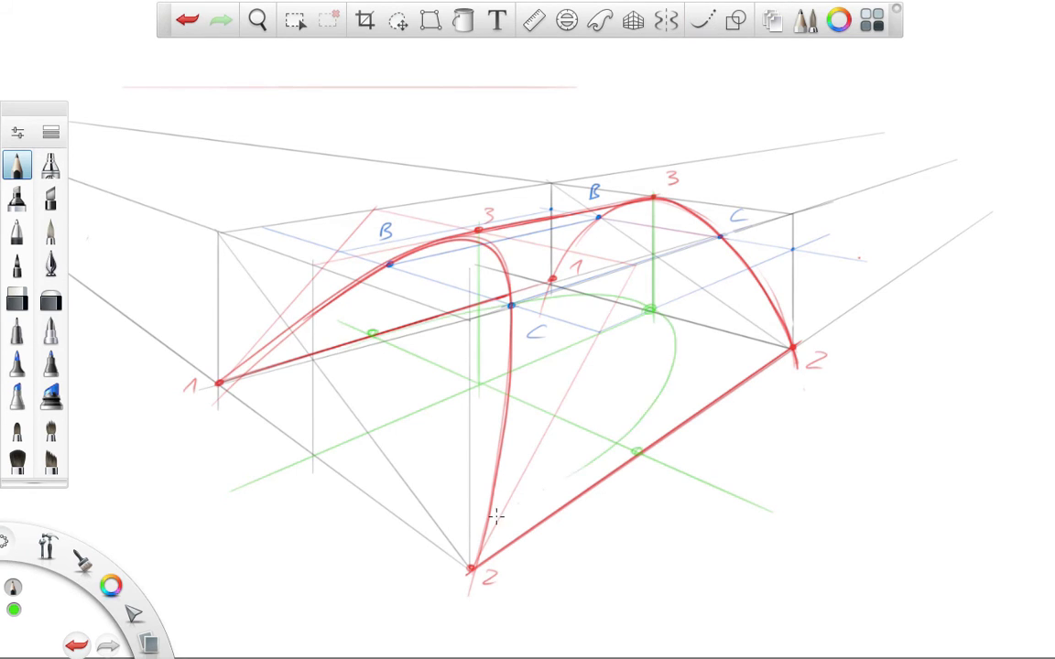
mouse_move(568, 476)
mouse_down()
mouse_move(678, 370)
mouse_move(531, 298)
mouse_up()
mouse_move(604, 291)
mouse_down()
mouse_move(511, 511)
mouse_move(630, 309)
mouse_move(376, 340)
mouse_move(650, 448)
mouse_move(668, 405)
mouse_move(494, 269)
mouse_up()
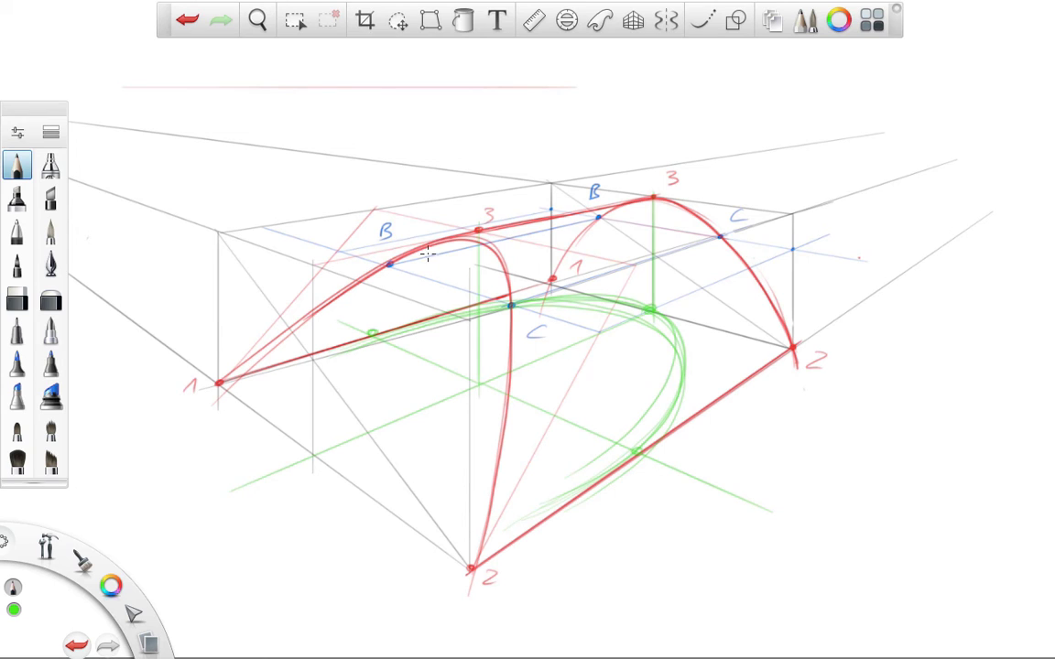
drag(432, 248, 678, 368)
drag(651, 313, 656, 390)
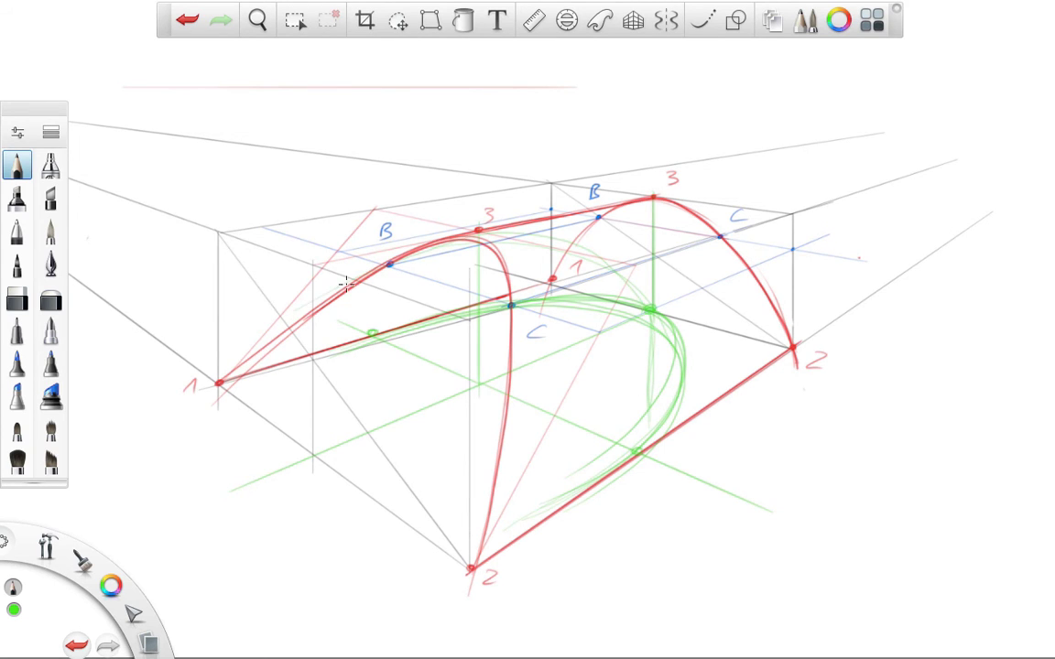
mouse_move(217, 301)
mouse_down()
mouse_move(460, 240)
mouse_move(272, 293)
mouse_move(563, 243)
mouse_up()
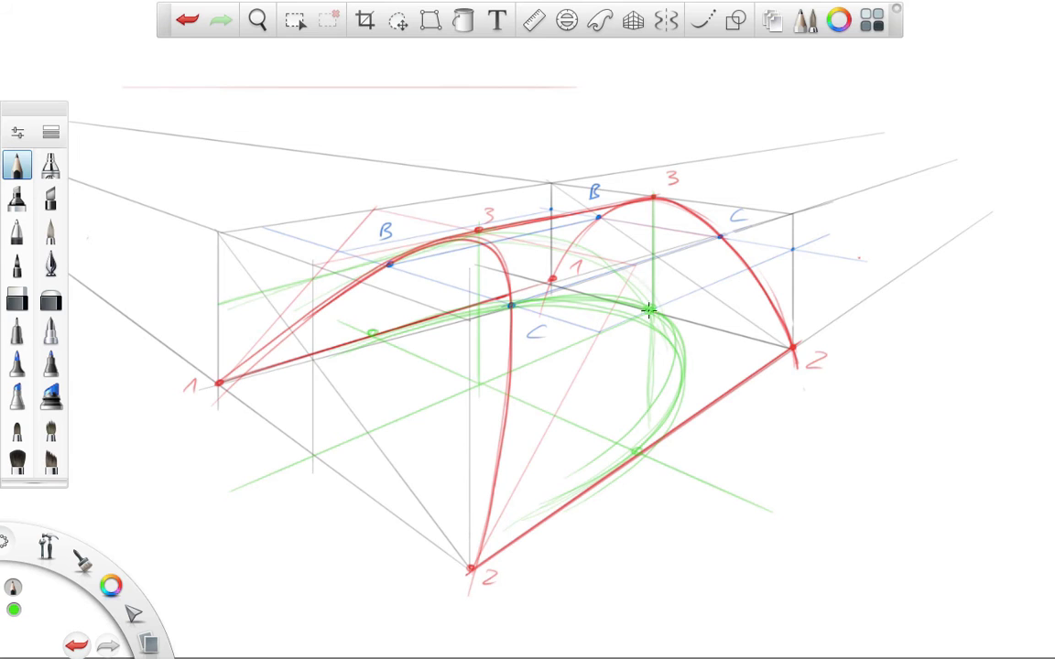
mouse_move(648, 311)
mouse_down()
mouse_move(317, 294)
mouse_move(654, 335)
mouse_move(424, 238)
mouse_move(625, 288)
mouse_move(648, 406)
mouse_up()
mouse_move(581, 273)
mouse_down()
mouse_move(550, 240)
mouse_move(322, 220)
mouse_up()
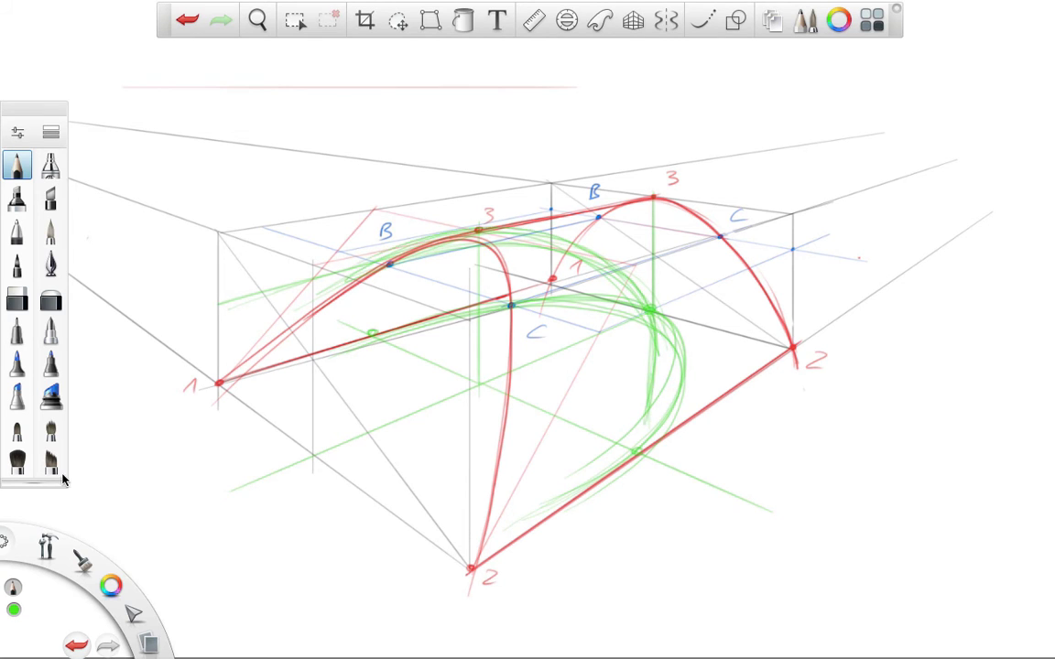
Extend the loose green sketch to near point 2 and add strokes for the slanted plane, its base edge between 1 and 2, and its side projection
mouse_move(399, 282)
mouse_down()
mouse_move(478, 264)
mouse_move(604, 343)
mouse_move(403, 606)
mouse_up()
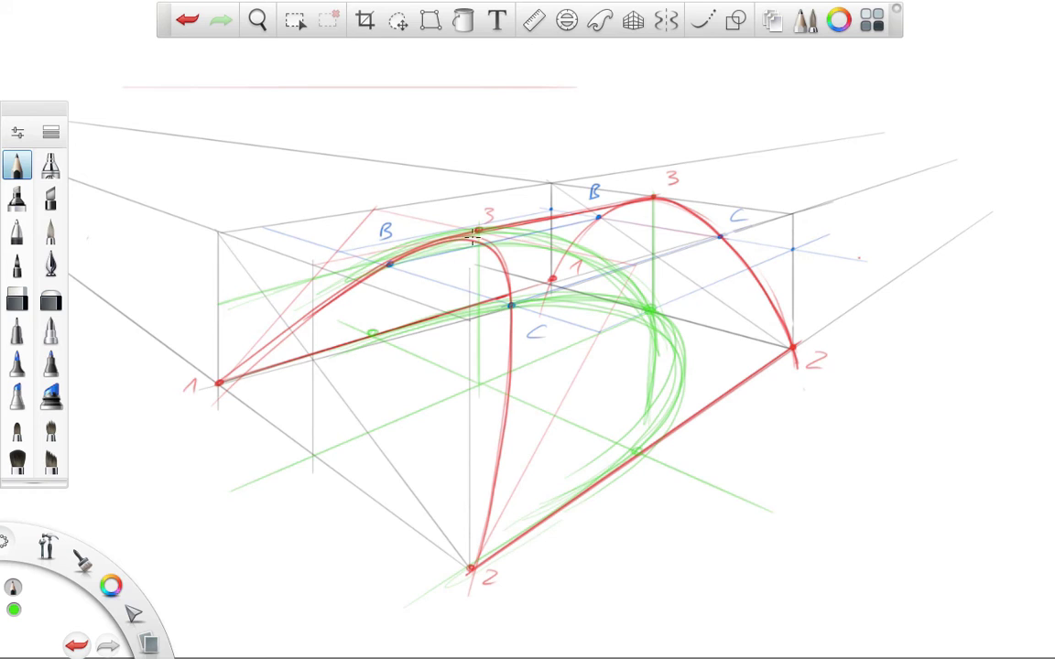
drag(417, 232, 268, 416)
drag(359, 301, 230, 474)
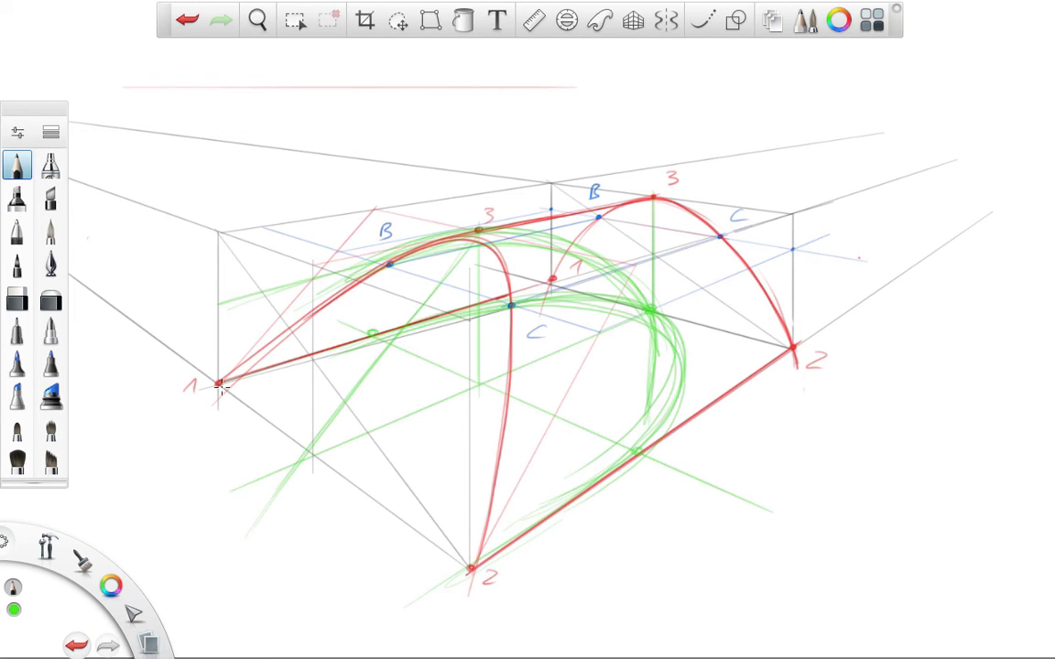
mouse_move(220, 368)
mouse_down()
mouse_move(376, 506)
mouse_move(409, 507)
mouse_up()
drag(295, 423, 409, 515)
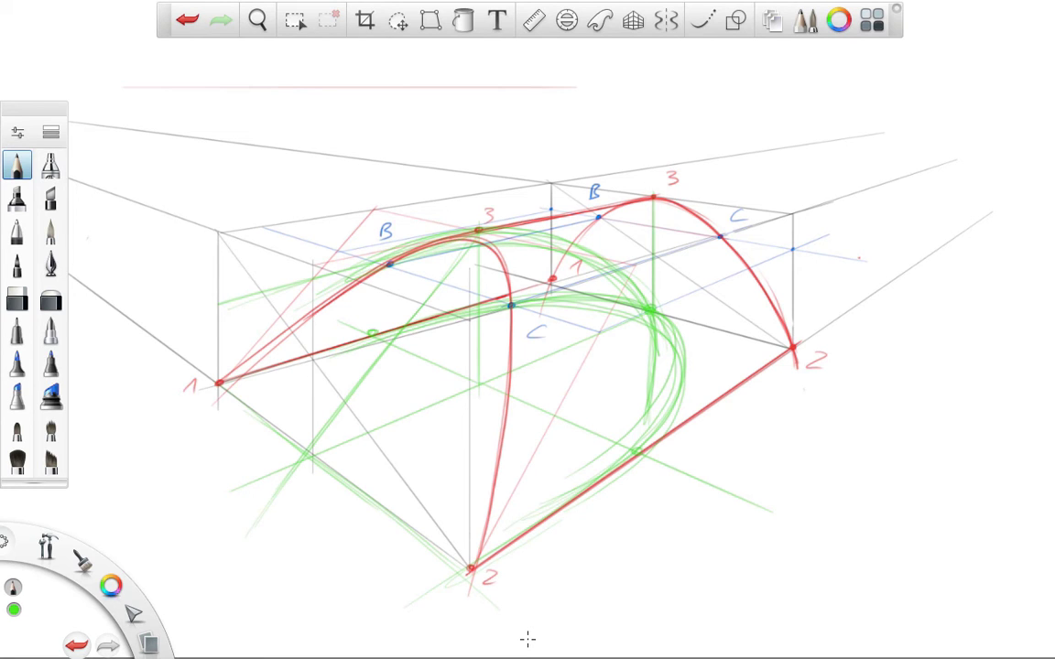
drag(375, 214, 266, 508)
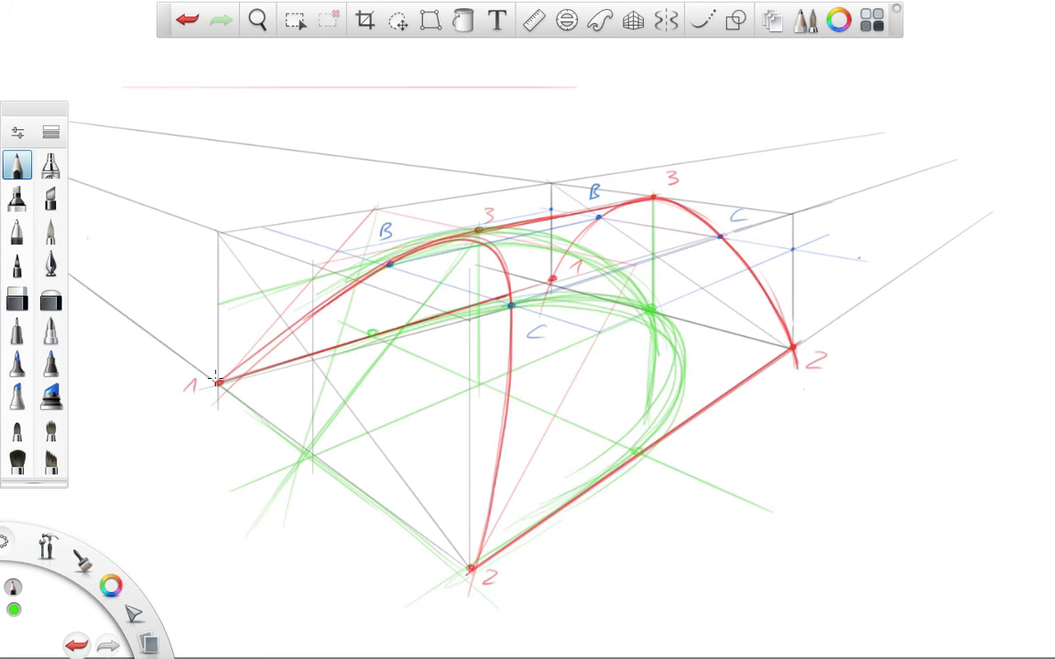
drag(477, 228, 473, 572)
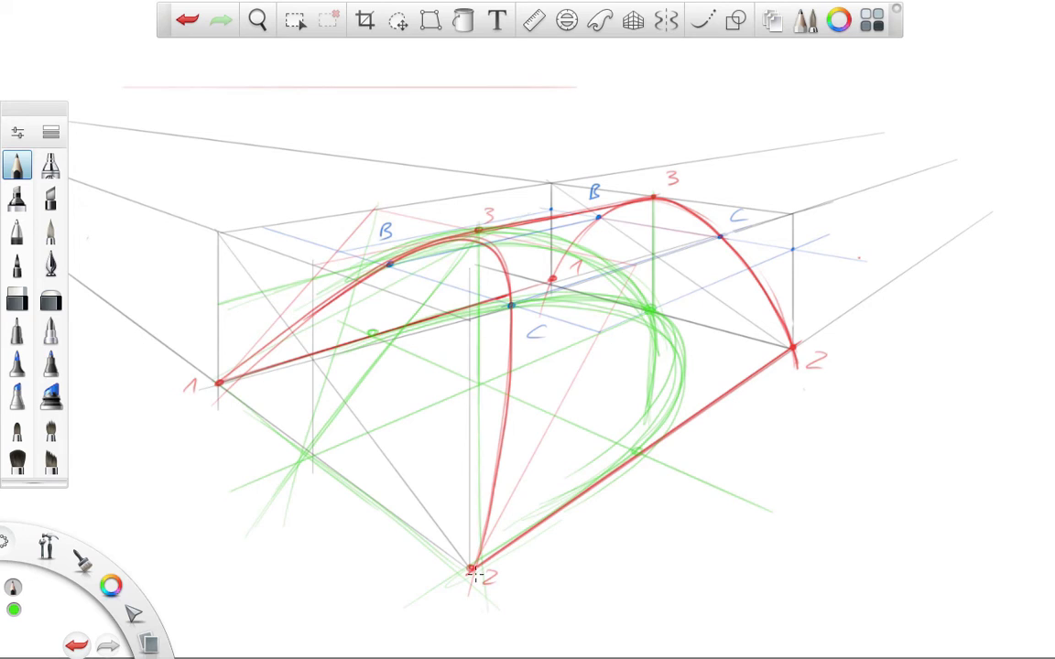
drag(311, 443, 586, 240)
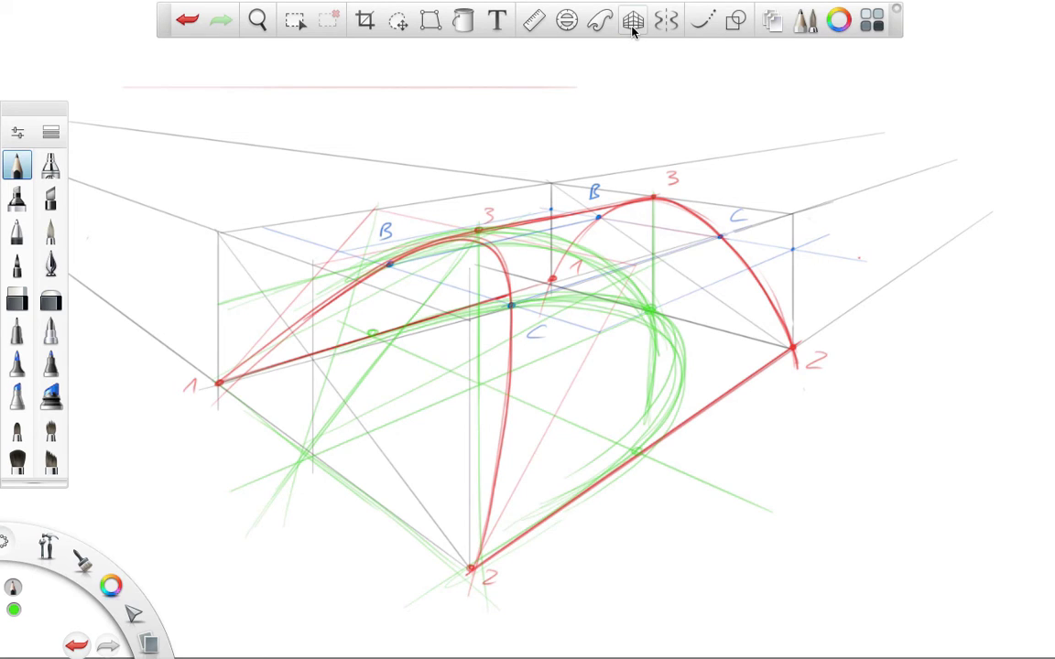
Undo the loose green sketches back to the straight construction lines below the two points 3
key(ctrl+z)
key(ctrl+z)
key(ctrl+z)
key(ctrl+z)
key(ctrl+z)
key(ctrl+z)
key(ctrl+z)
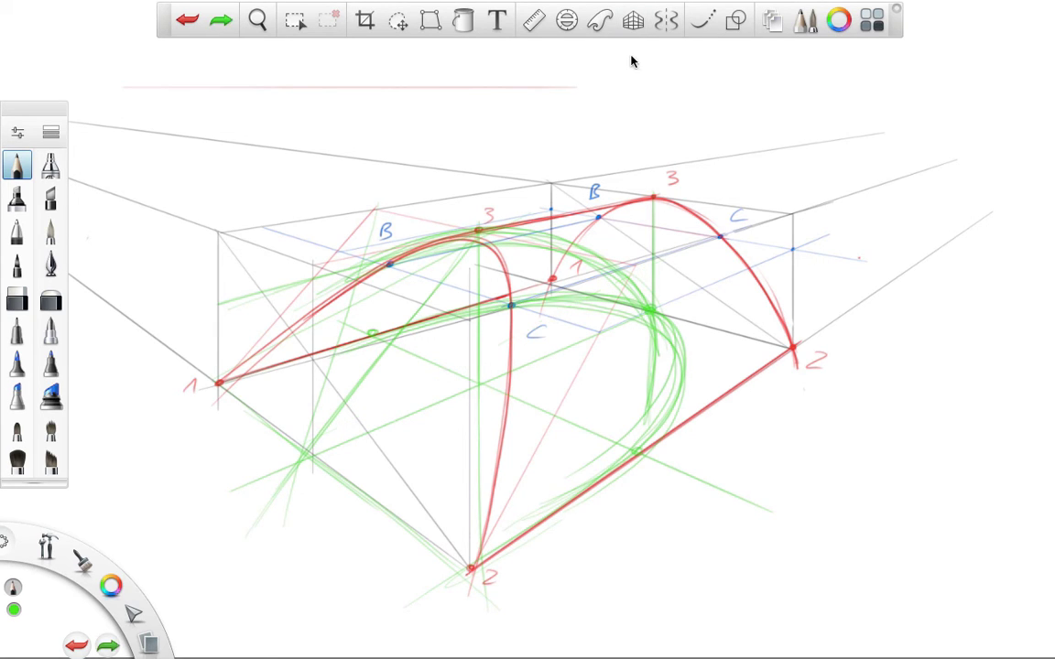
key(ctrl+z)
key(ctrl+z)
key(ctrl+z)
key(ctrl+z)
key(ctrl+z)
key(ctrl+z)
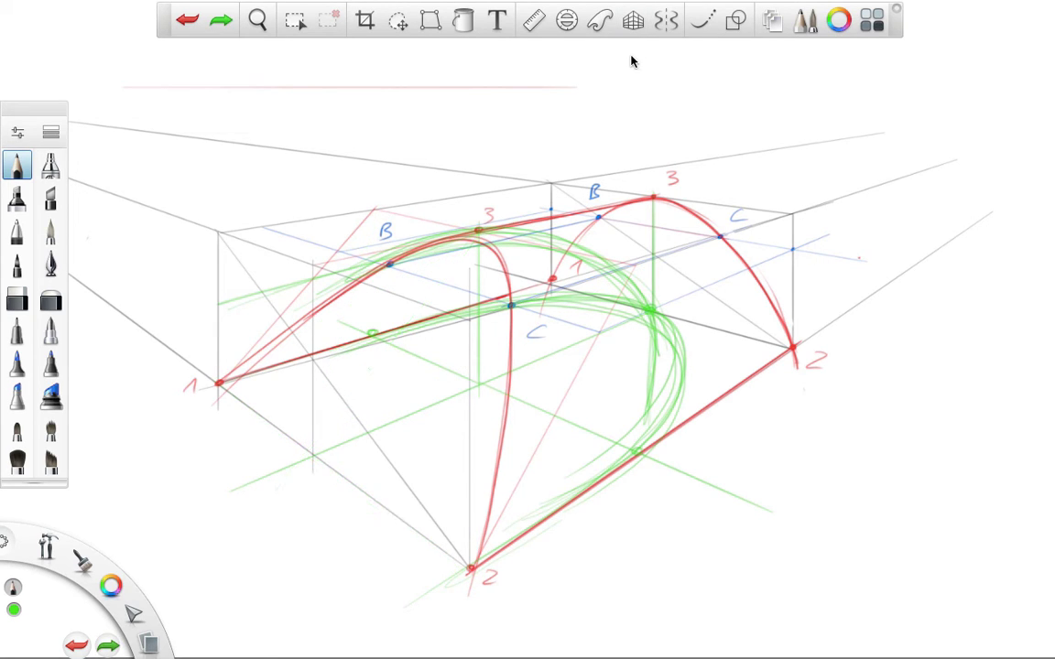
key(ctrl+z)
key(ctrl+z)
key(ctrl+z)
key(ctrl+z)
key(ctrl+z)
key(ctrl+z)
key(ctrl+z)
key(ctrl+z)
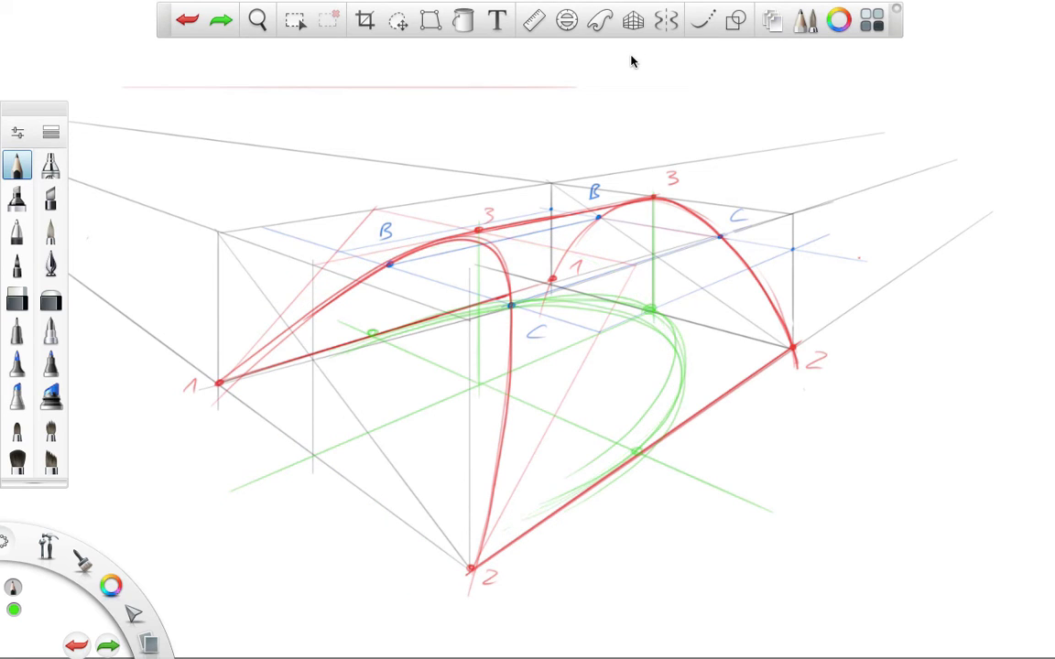
key(ctrl+z)
key(ctrl+z)
key(ctrl+z)
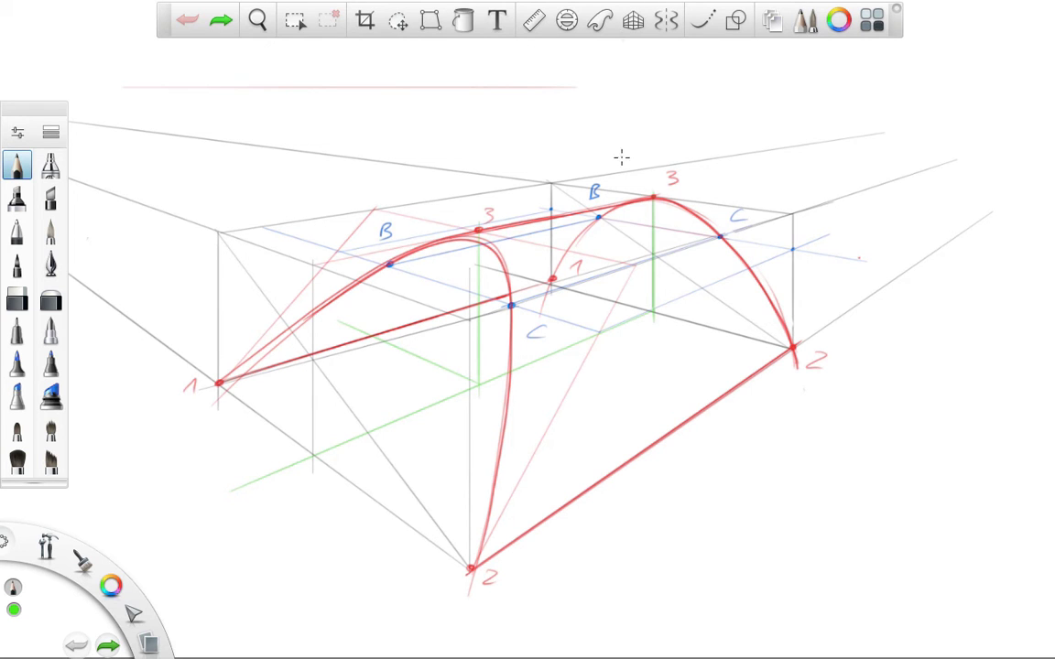
Draw a green line with the ruler at about 54° from near point 3 down to where the centre line meets the base edge between 1 and 2
key(r)
drag(623, 506, 318, 489)
drag(817, 348, 481, 244)
drag(348, 406, 481, 233)
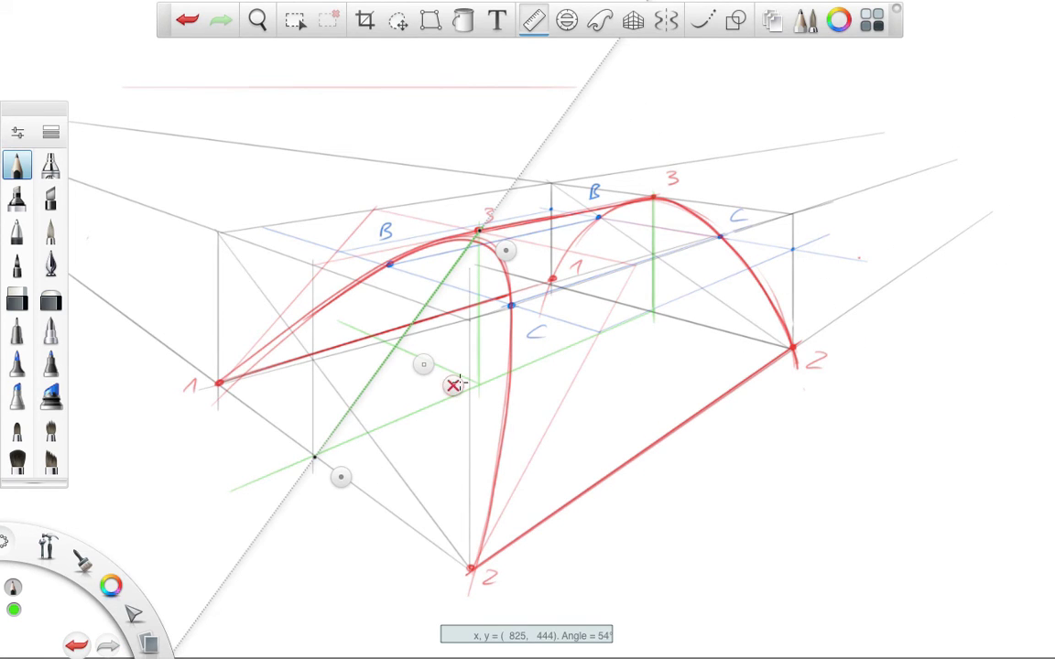
key(r)
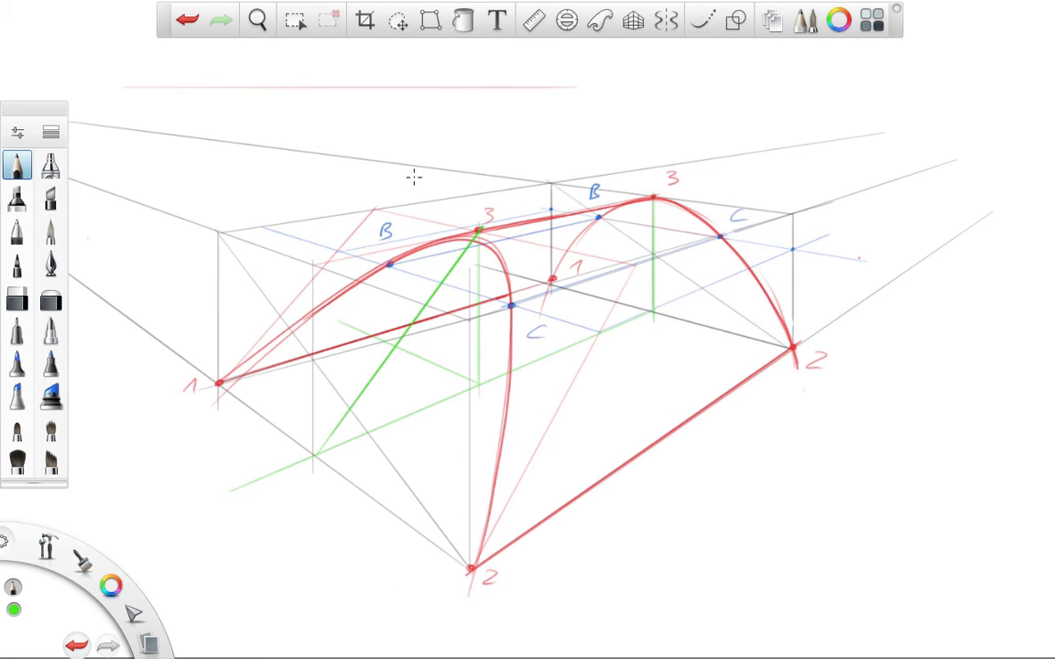
Try a few freehand green strokes above the vault and undo them
drag(387, 196, 462, 114)
drag(511, 188, 566, 128)
drag(685, 175, 672, 197)
key(ctrl+z)
key(ctrl+z)
key(ctrl+z)
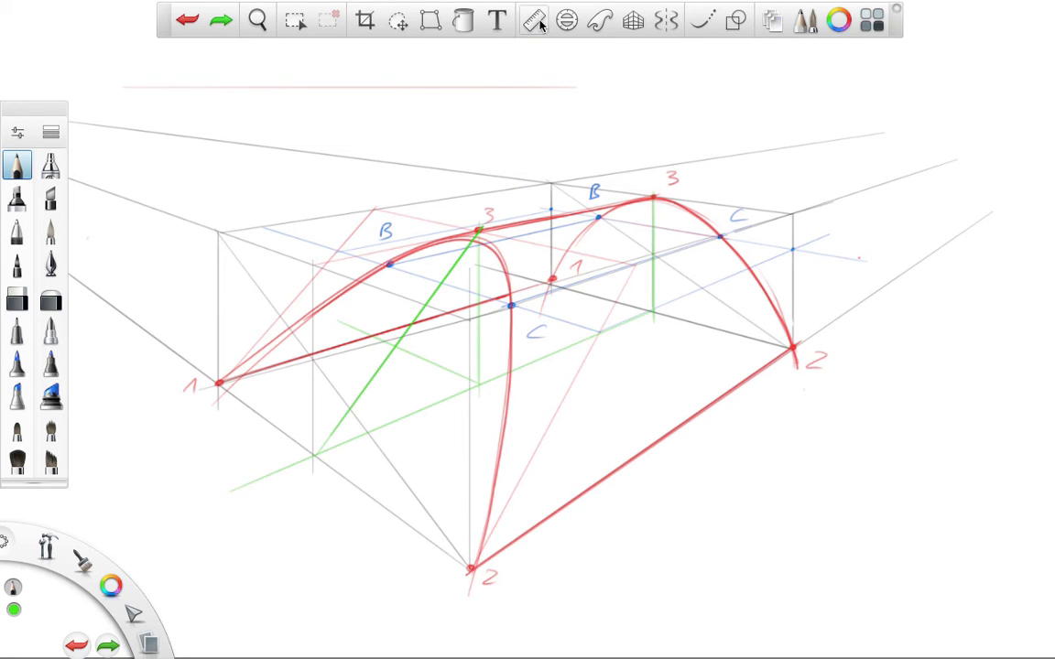
Position the ruler through the centre of the base edge between near points 1 and 2 at about 40°
click(532, 20)
drag(592, 284, 661, 280)
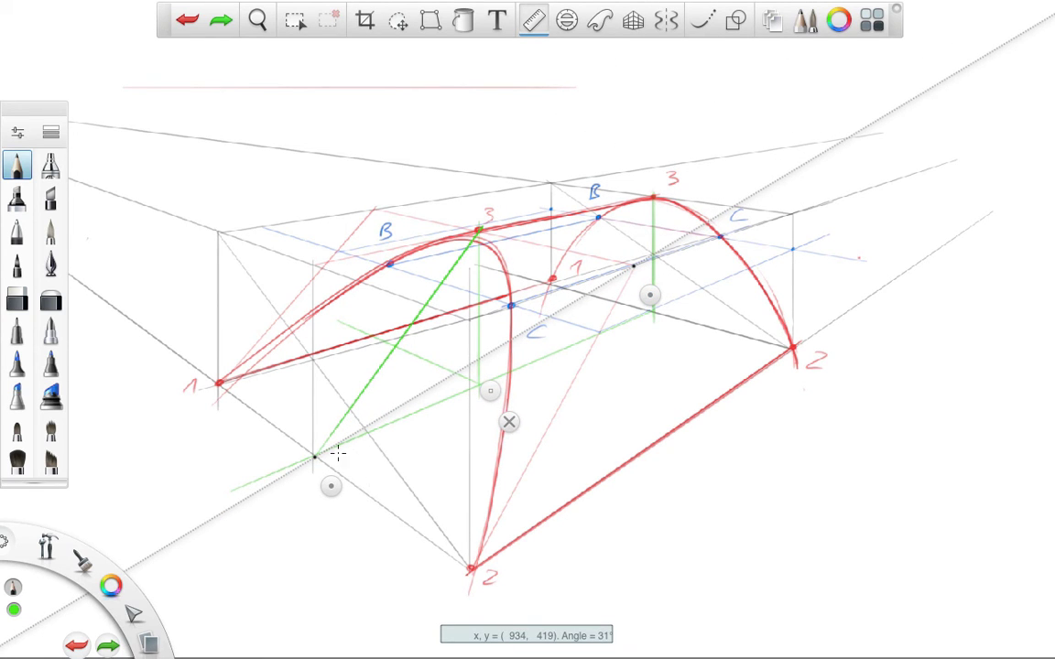
click(314, 457)
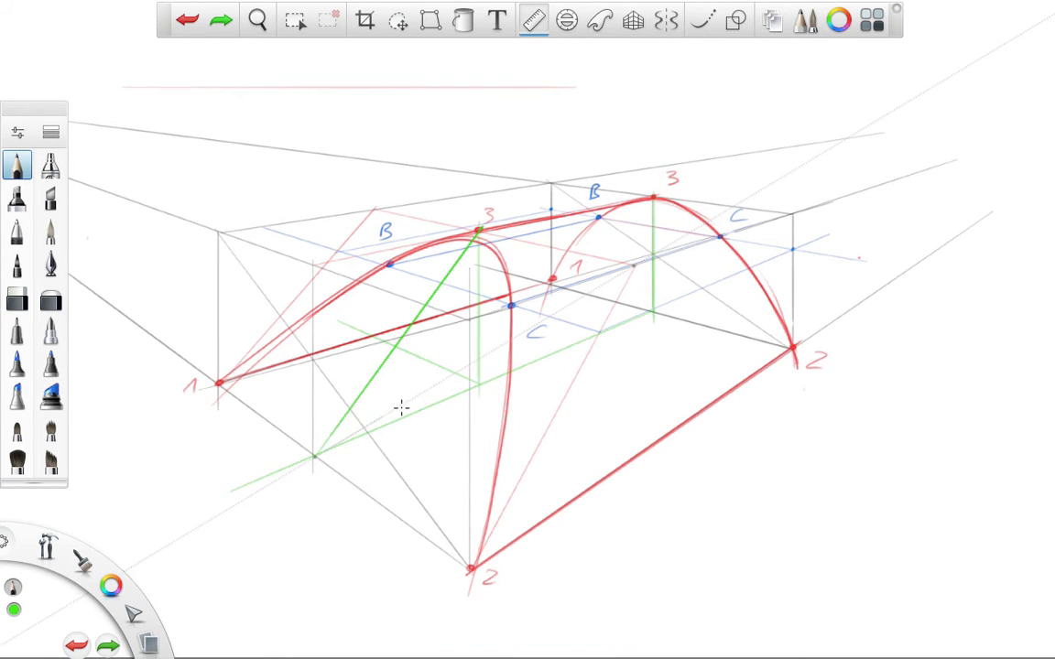
drag(649, 293, 610, 323)
key(ctrl+z)
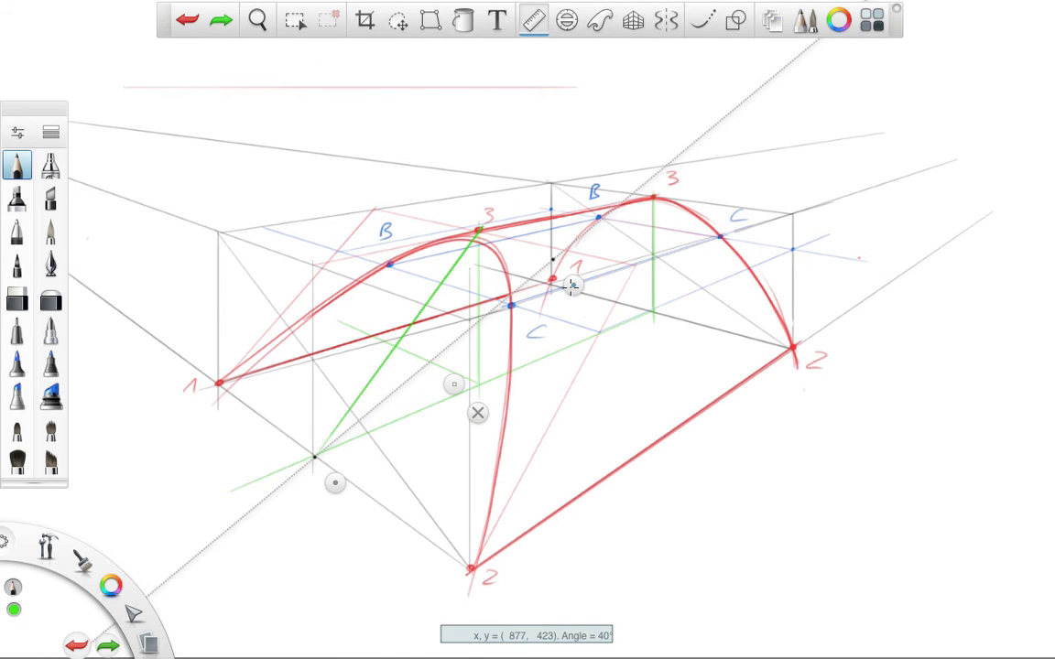
With the ruler, draw green lines from the front base midpoint to the tilted frame's far right corner and from front point 2 to front point 3
drag(572, 285, 652, 294)
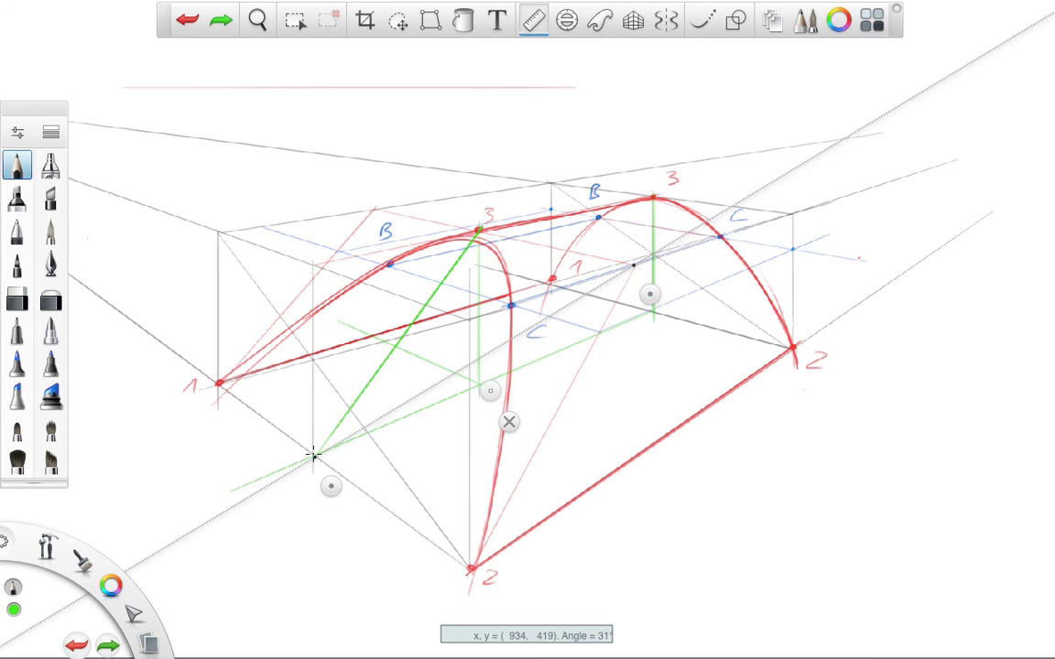
drag(313, 454, 634, 265)
mouse_move(331, 486)
mouse_down()
mouse_move(482, 554)
mouse_move(490, 591)
mouse_up()
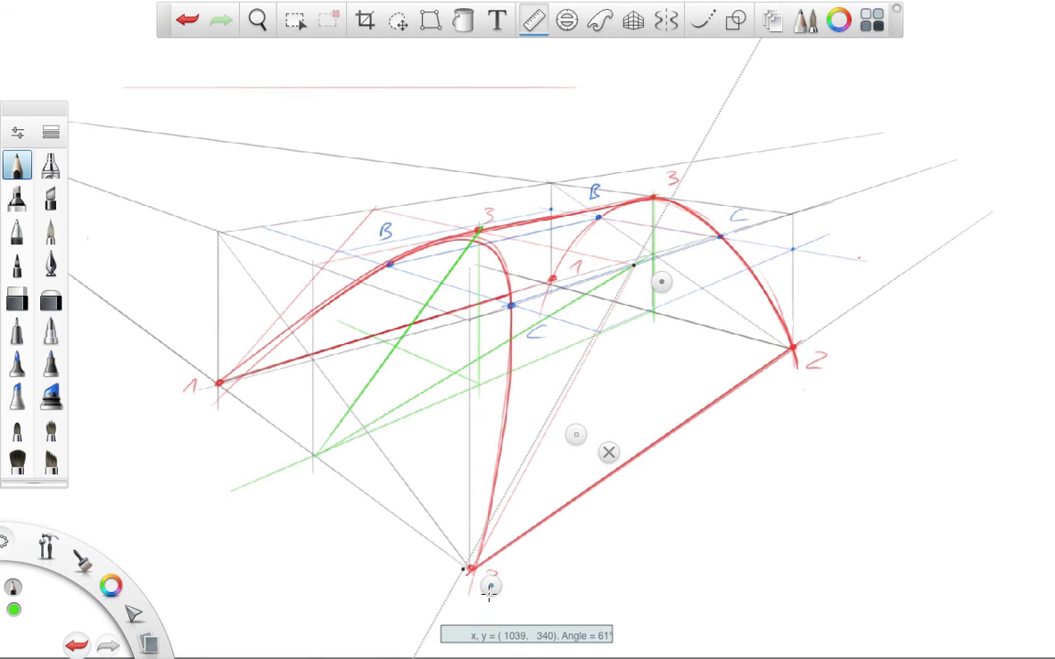
mouse_move(660, 281)
mouse_down()
mouse_move(506, 236)
mouse_move(484, 574)
mouse_up()
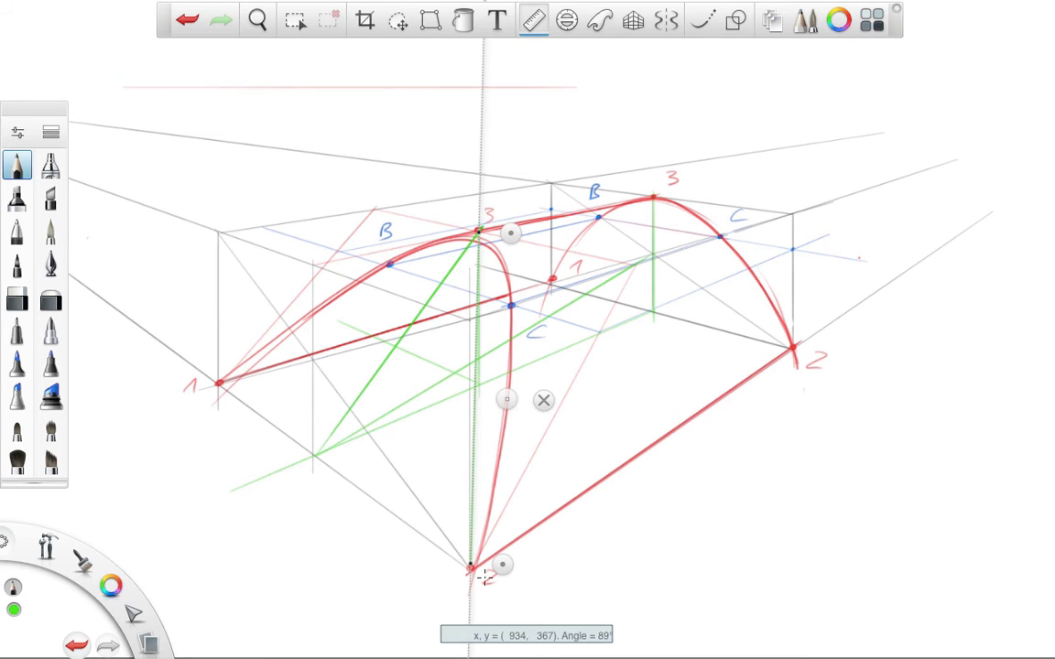
click(543, 400)
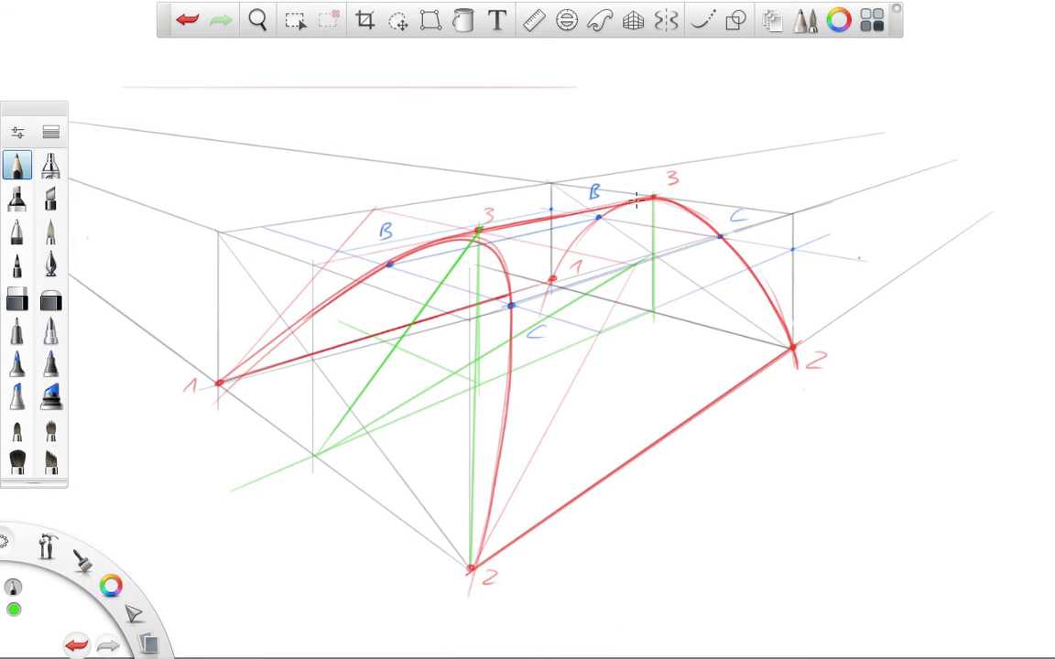
Using the two-point perspective guide, draw a green cross-line through the intersection of the green diagonals inside the tilted frame
click(633, 20)
click(631, 57)
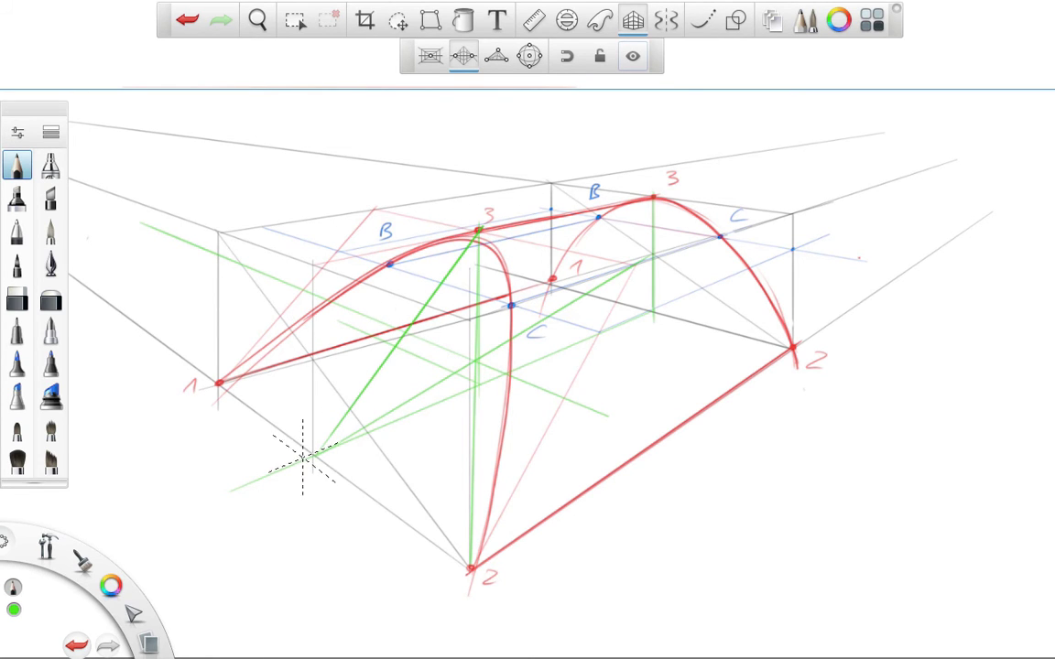
click(635, 24)
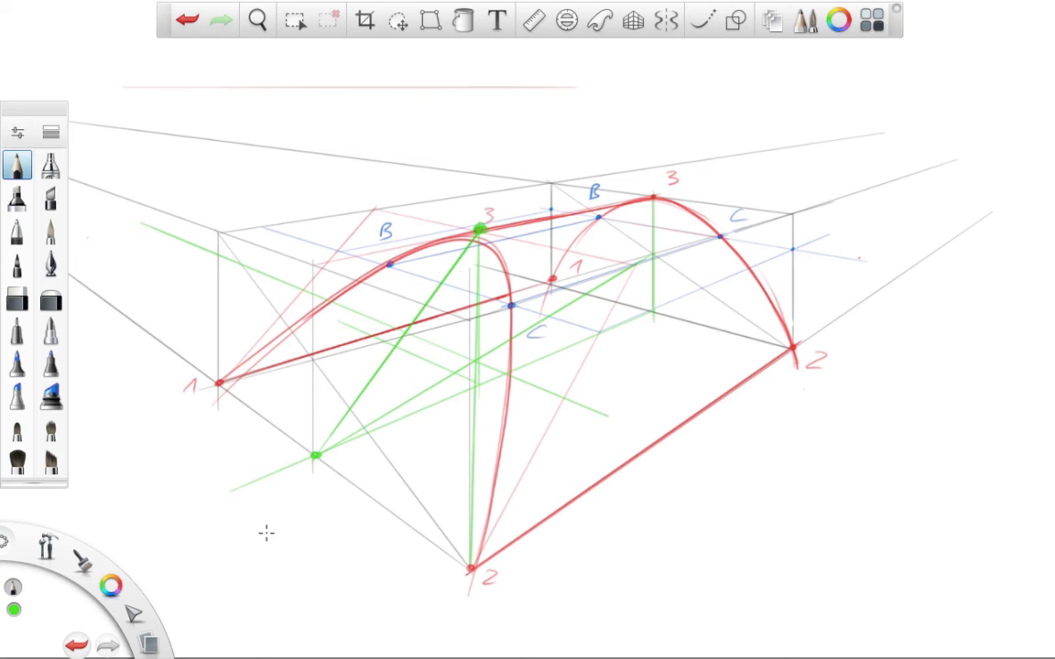
Switch to blue and draw a ruler line from front point 2 to where the green cross-line meets the line from the base midpoint to point 3
click(533, 20)
click(108, 586)
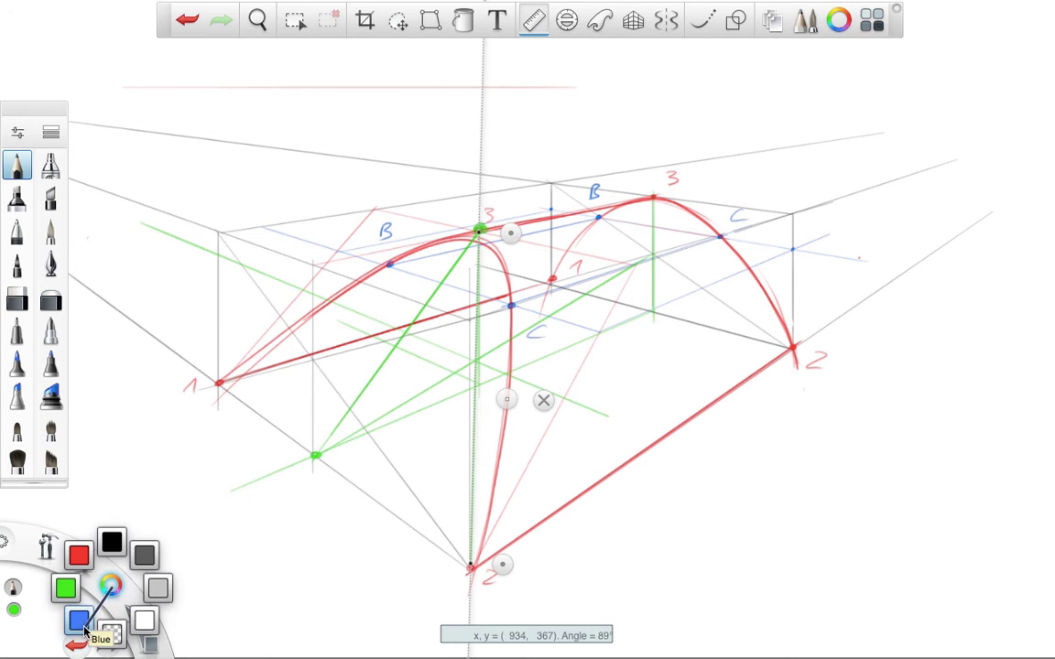
click(78, 620)
drag(510, 232, 374, 343)
mouse_move(449, 456)
mouse_down()
mouse_move(426, 348)
mouse_move(517, 534)
mouse_up()
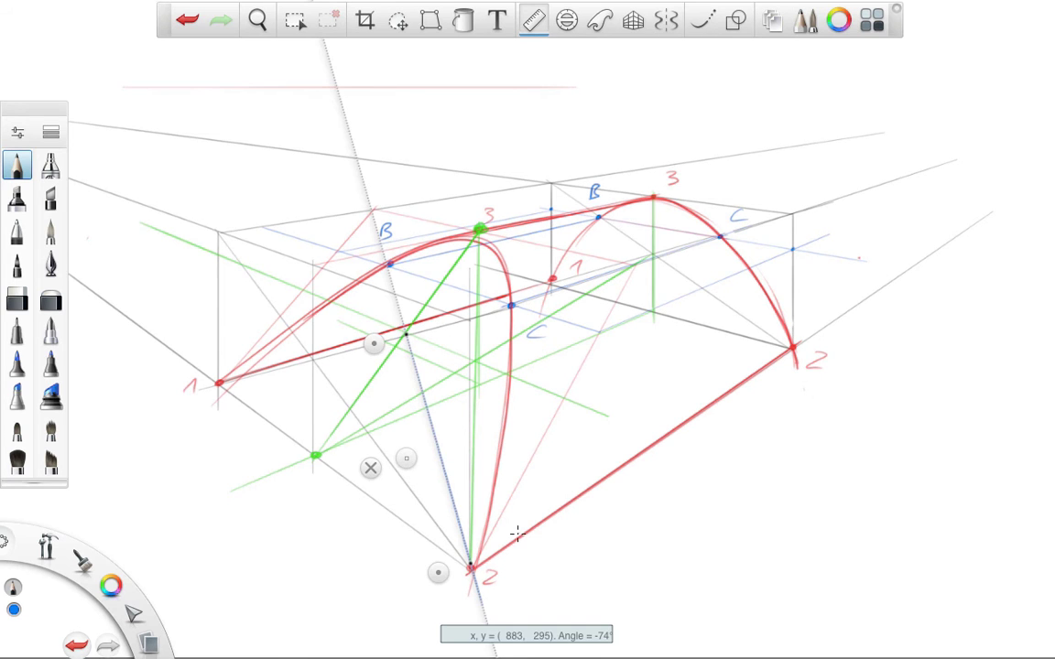
Draw a blue ruler line from the front base midpoint to where the green cross-line meets the tilted frame's right edge
drag(373, 343, 284, 461)
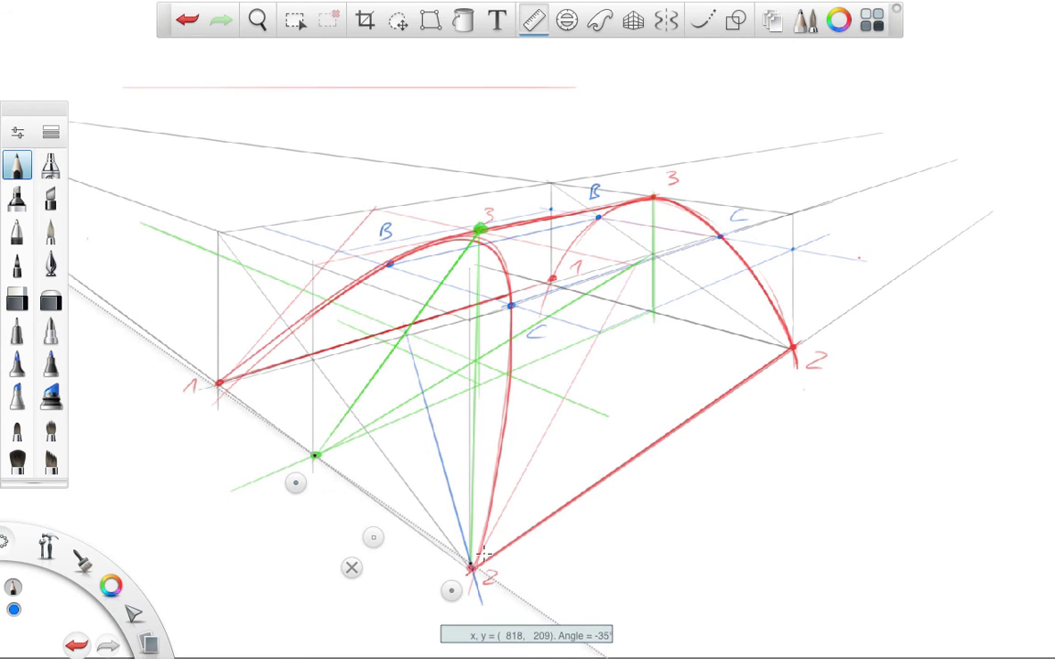
drag(488, 497, 548, 424)
mouse_move(317, 455)
mouse_down()
mouse_move(522, 405)
mouse_move(491, 440)
mouse_up()
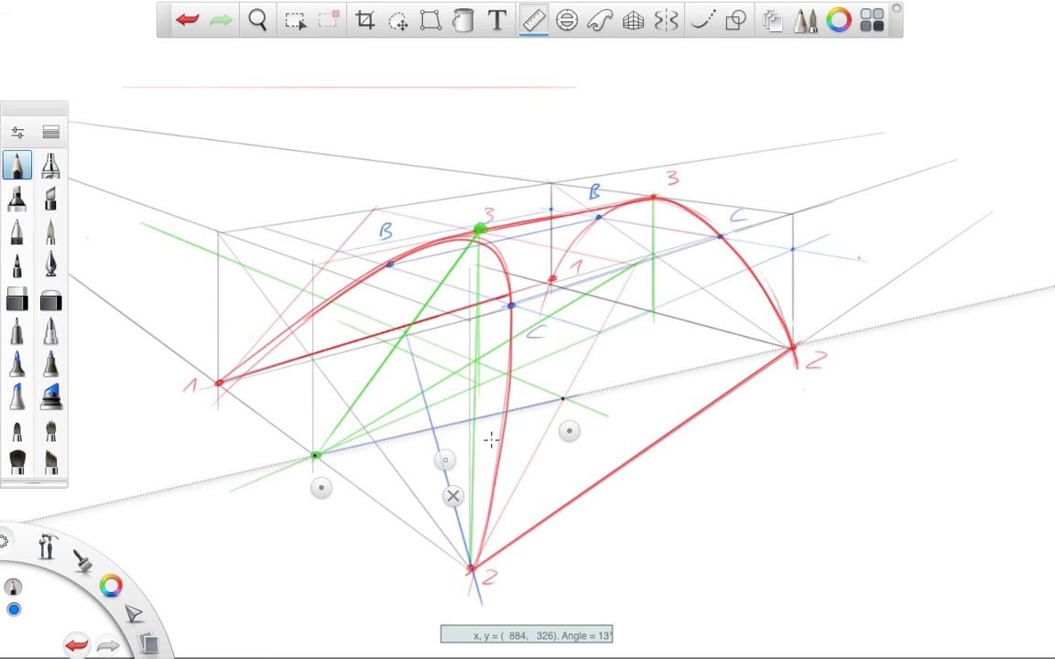
key(r)
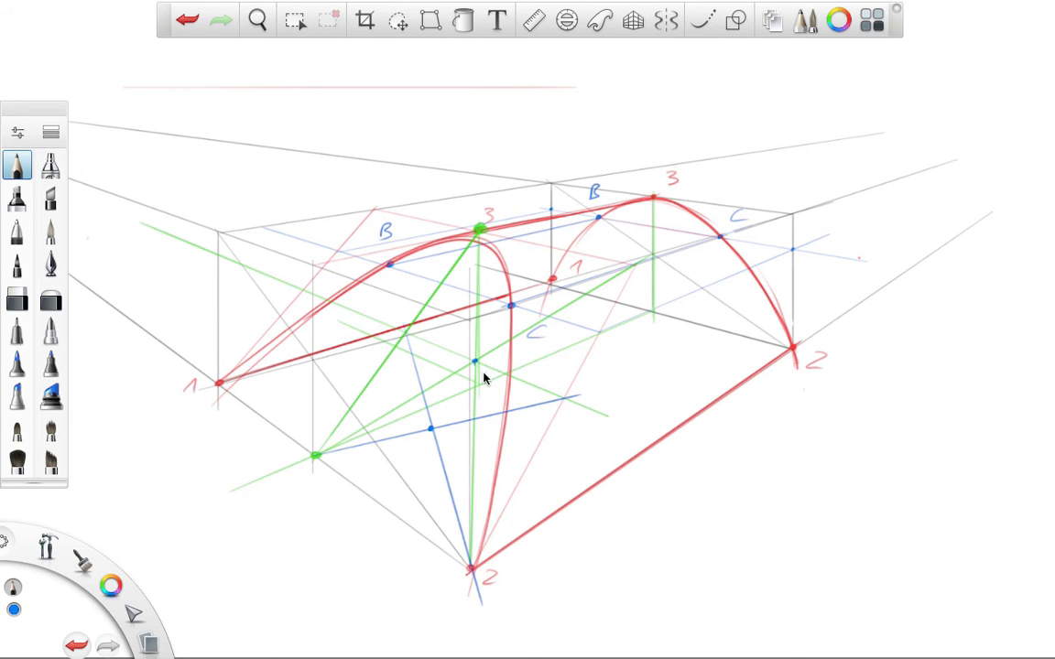
Draw a blue ruler line from the upper end of the blue diagonal to the tilted frame's far right corner
click(533, 21)
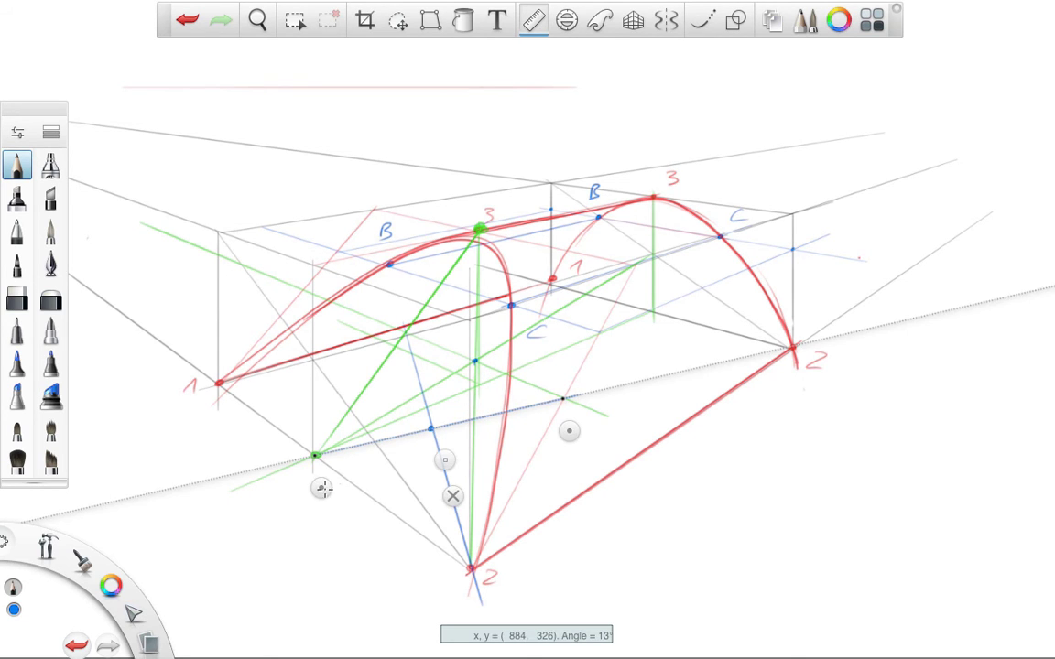
drag(294, 438, 414, 366)
mouse_move(549, 429)
mouse_down()
mouse_move(579, 431)
mouse_move(590, 370)
mouse_move(641, 288)
mouse_move(636, 299)
mouse_up()
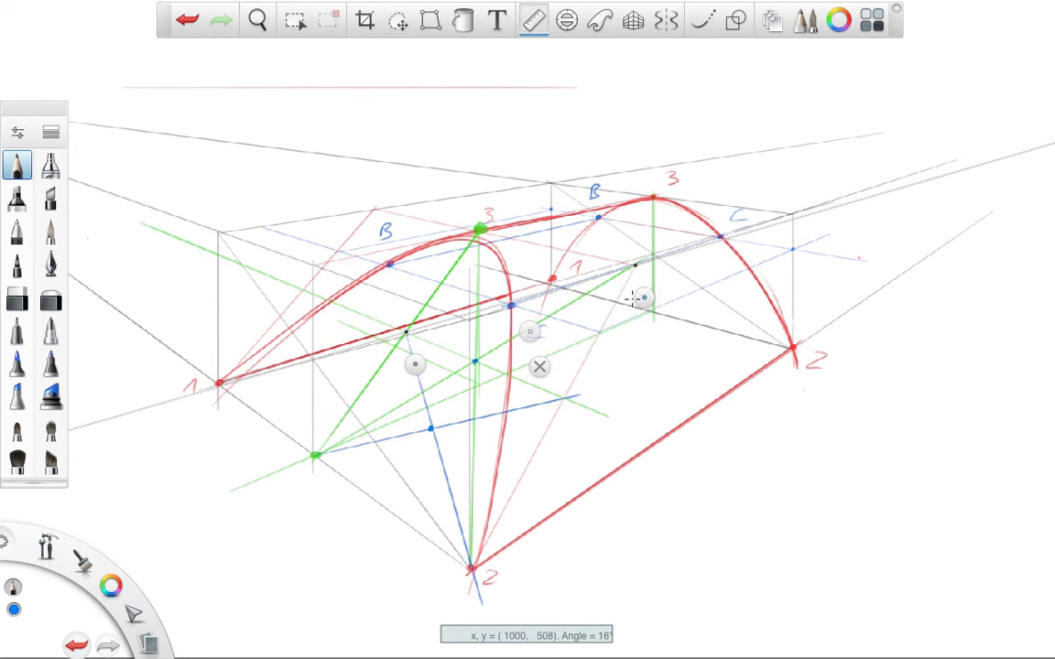
drag(408, 331, 636, 265)
Draw a blue ruler line from front point 3 to the cross-line's end on the right frame edge, and dot the crossing near front point C
drag(415, 363, 471, 264)
drag(632, 295, 560, 418)
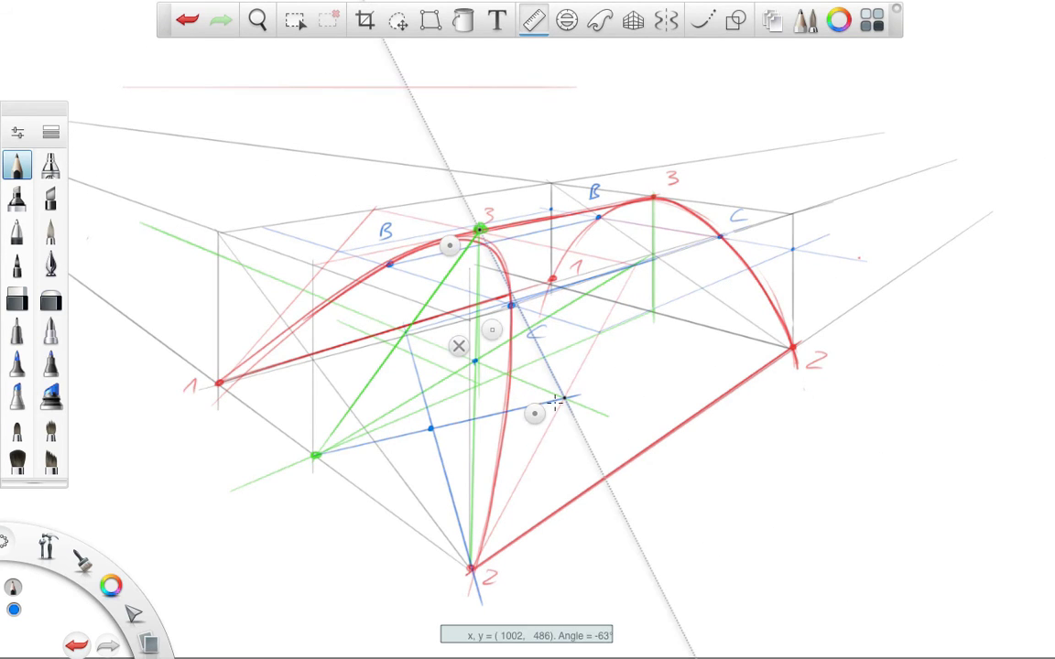
click(458, 346)
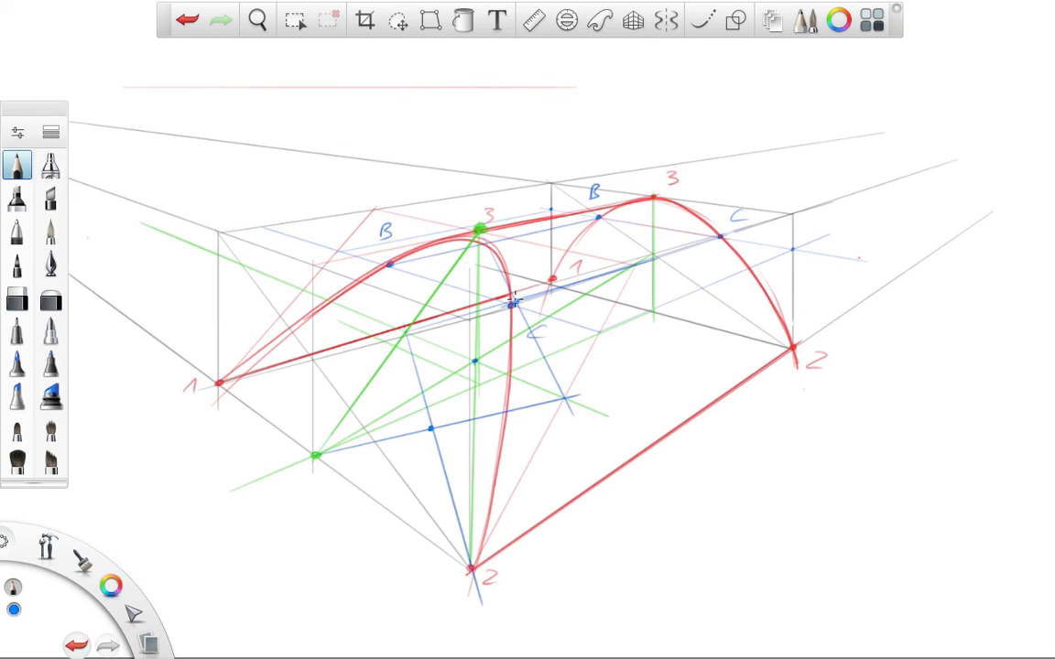
click(513, 303)
Align the ruler with the three blue crossing dots and draw a long blue line through them past front point C
click(533, 20)
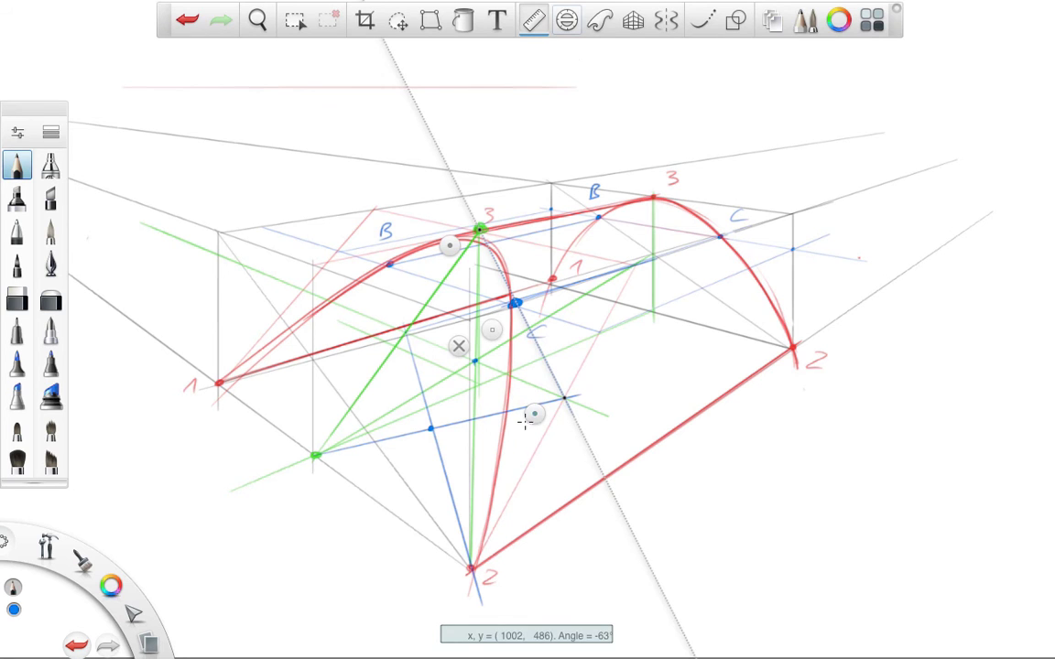
drag(524, 420, 405, 436)
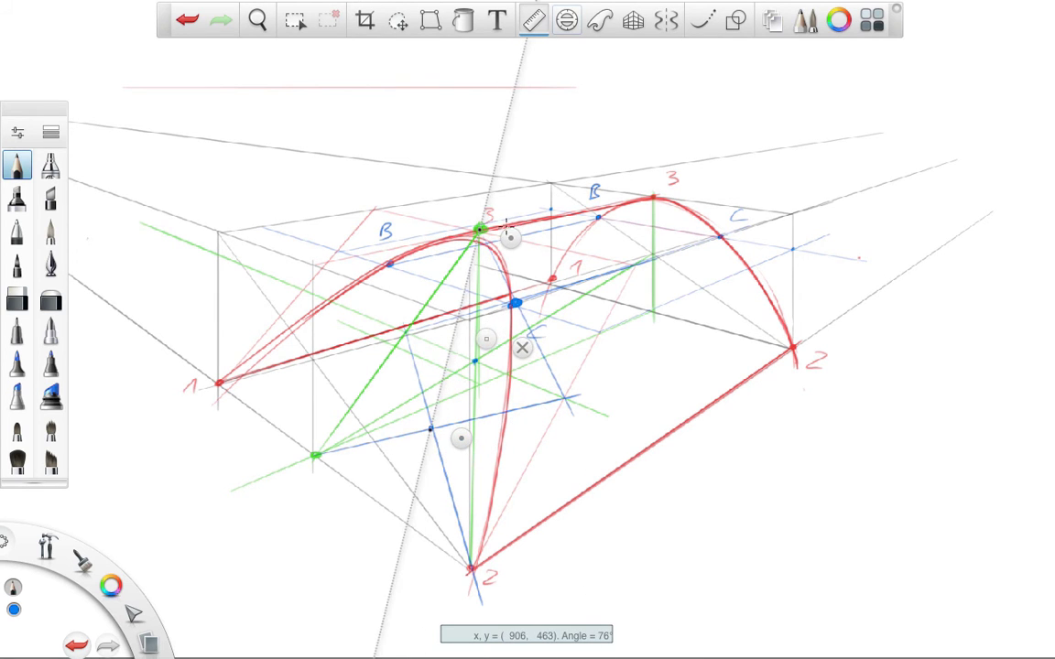
drag(505, 223, 572, 254)
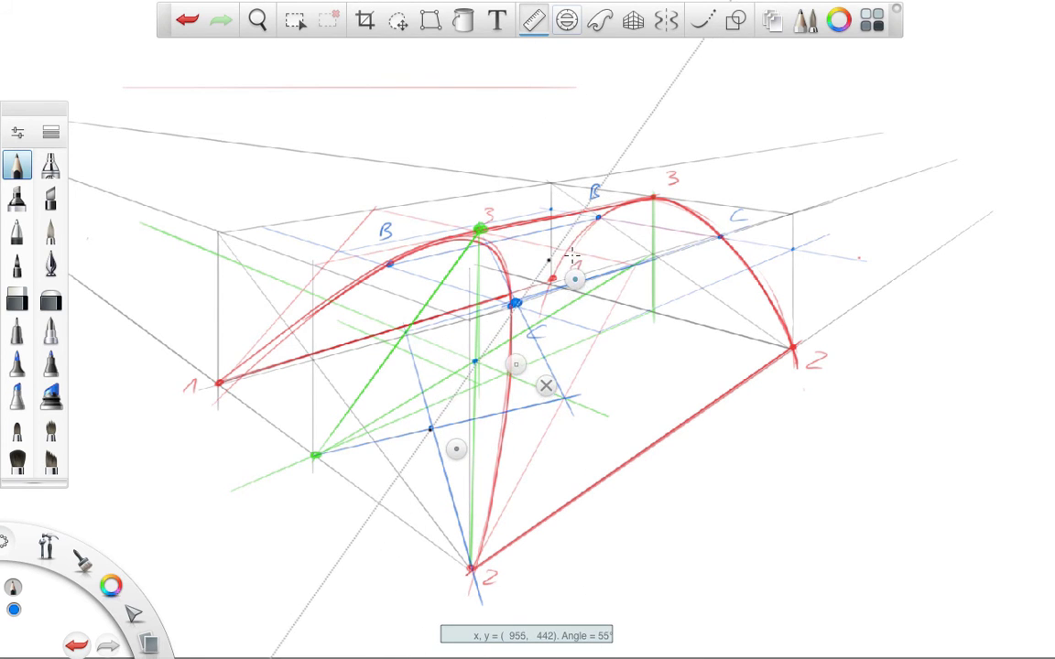
drag(375, 506, 609, 179)
click(534, 20)
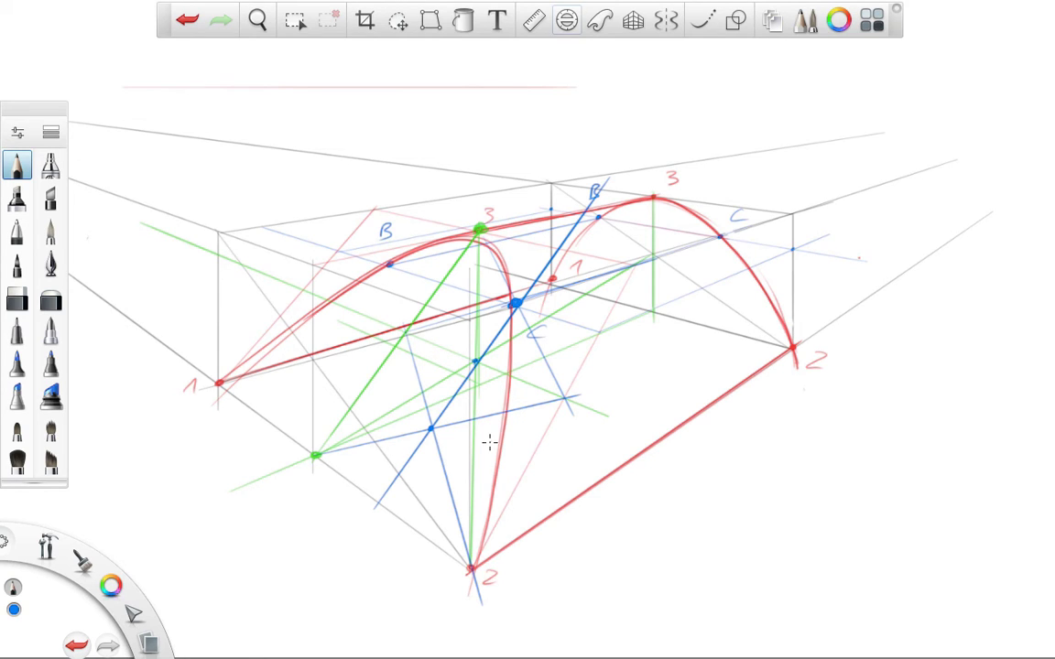
drag(578, 362, 582, 341)
drag(426, 304, 439, 289)
mouse_move(606, 169)
mouse_down()
mouse_move(634, 138)
mouse_move(608, 165)
mouse_up()
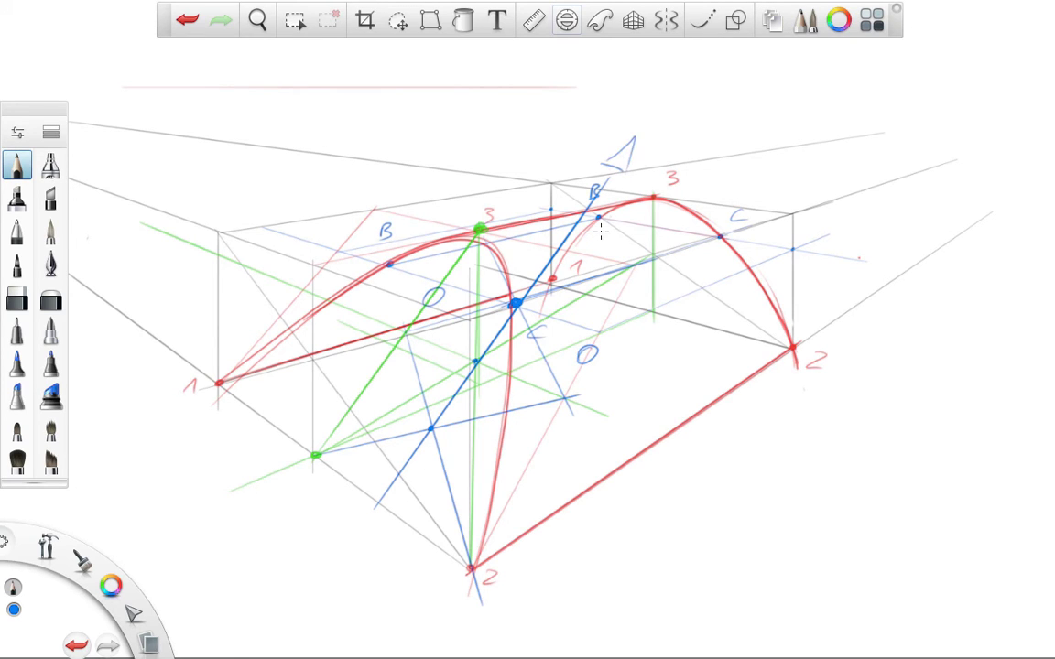
key(ctrl+z)
key(ctrl+z)
key(ctrl+z)
key(ctrl+z)
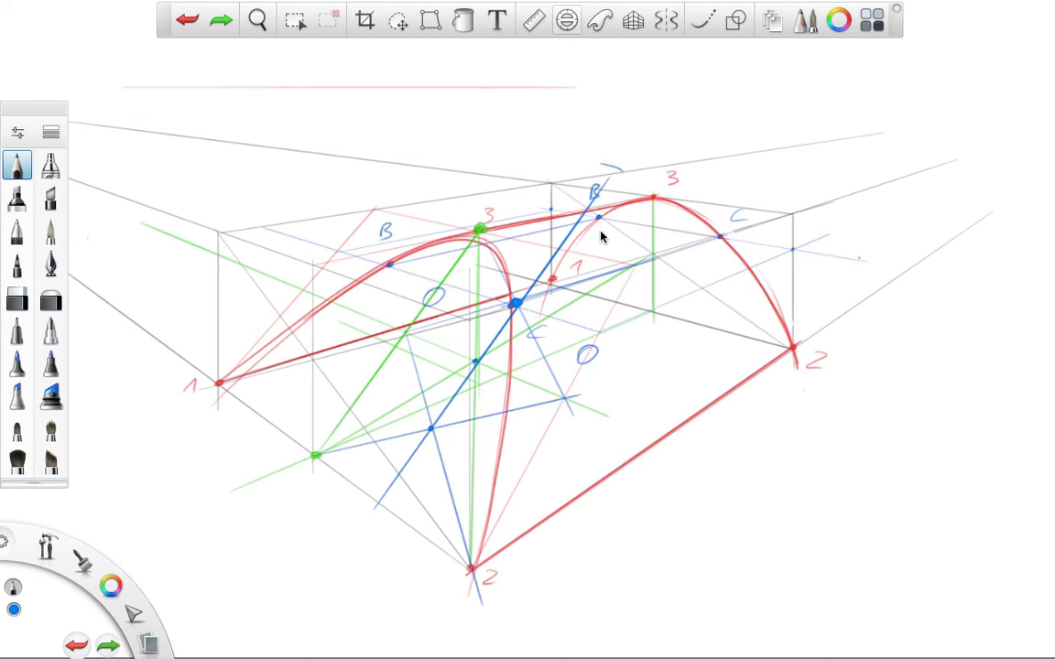
Switch to black and draw a ruler line joining front points 1 and 3
click(110, 586)
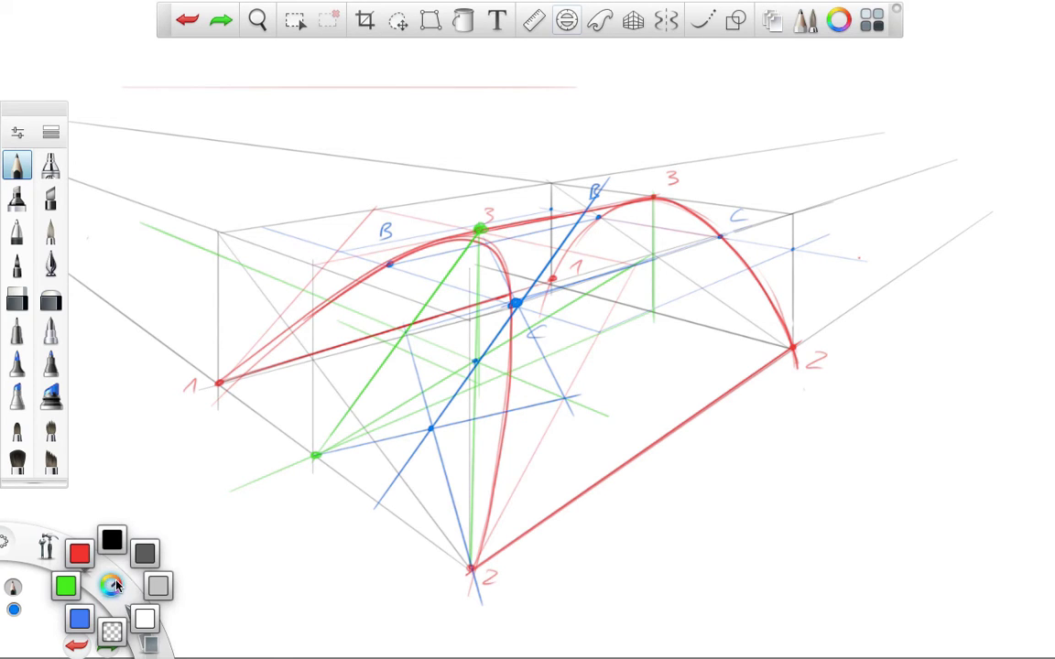
click(112, 542)
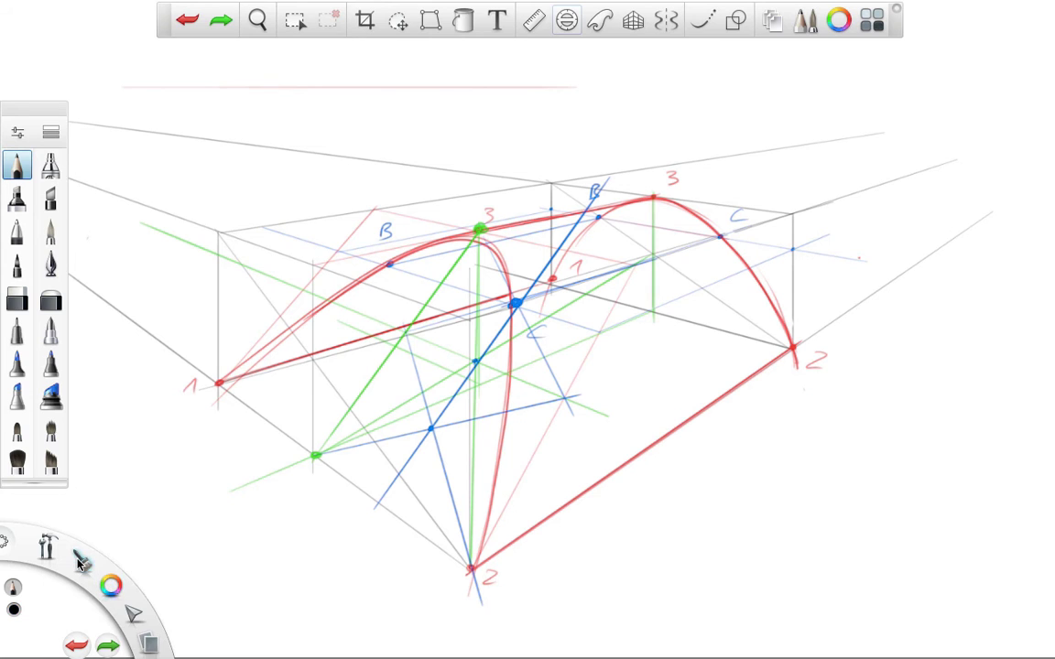
click(533, 20)
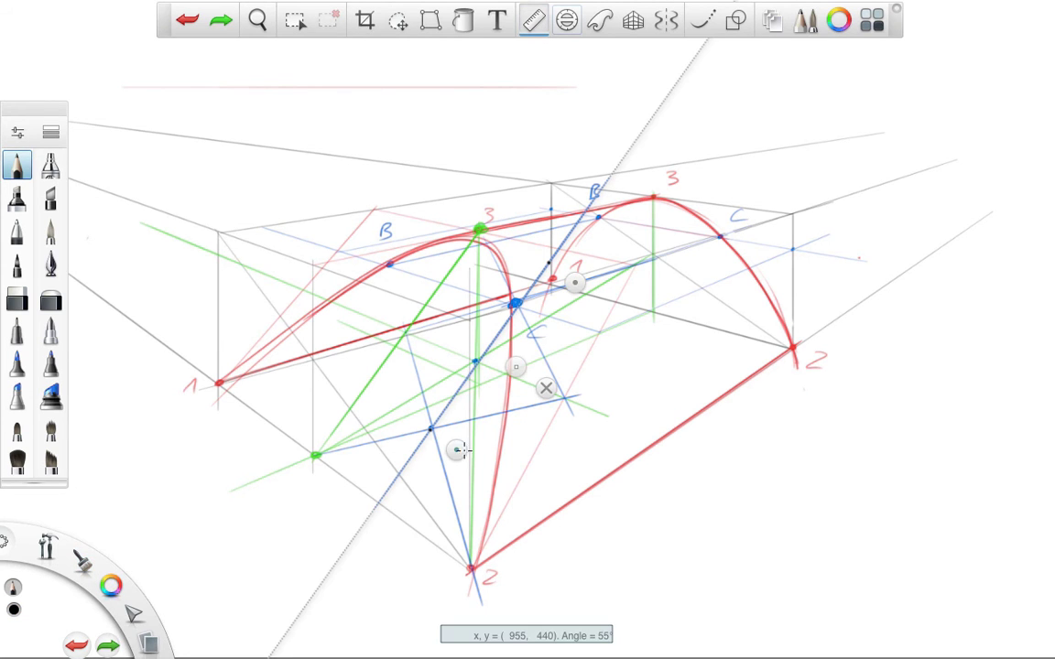
drag(456, 449, 230, 416)
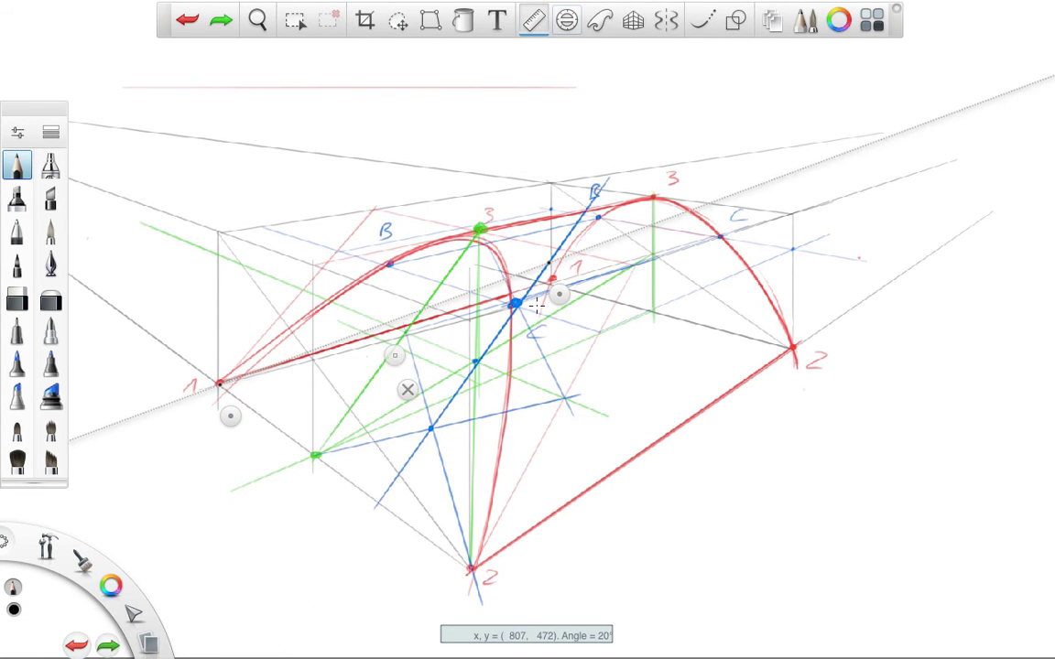
drag(536, 308, 472, 275)
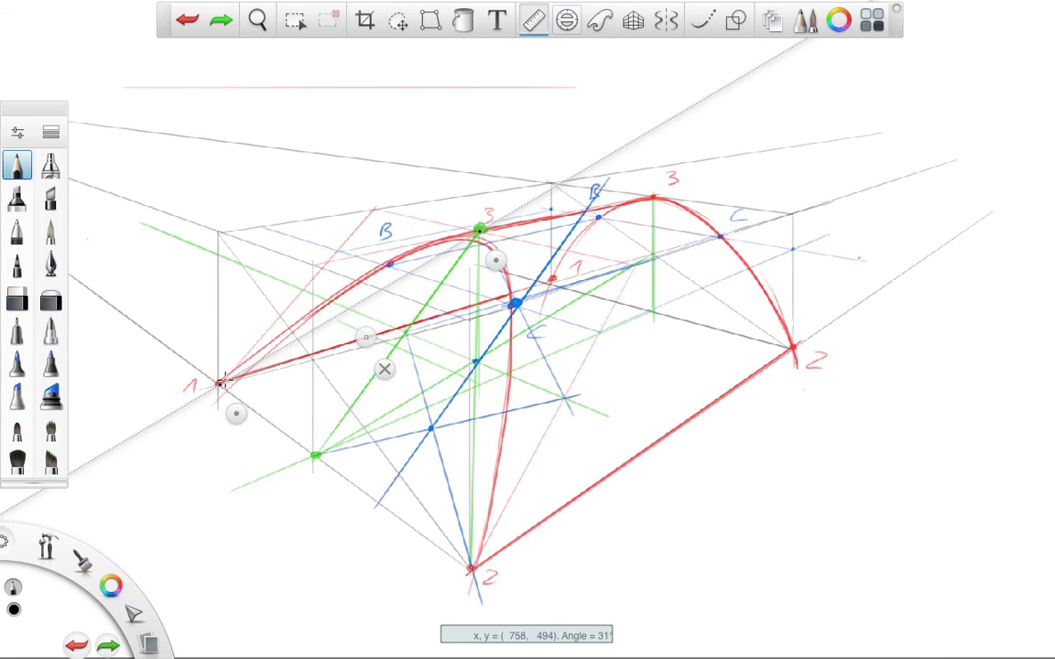
mouse_move(225, 380)
mouse_down()
mouse_move(336, 308)
mouse_move(396, 318)
mouse_up()
Draw a black ruler line from the front base midpoint through the tilted frame's upper left corner
drag(483, 263, 395, 231)
drag(236, 410, 329, 473)
mouse_move(405, 351)
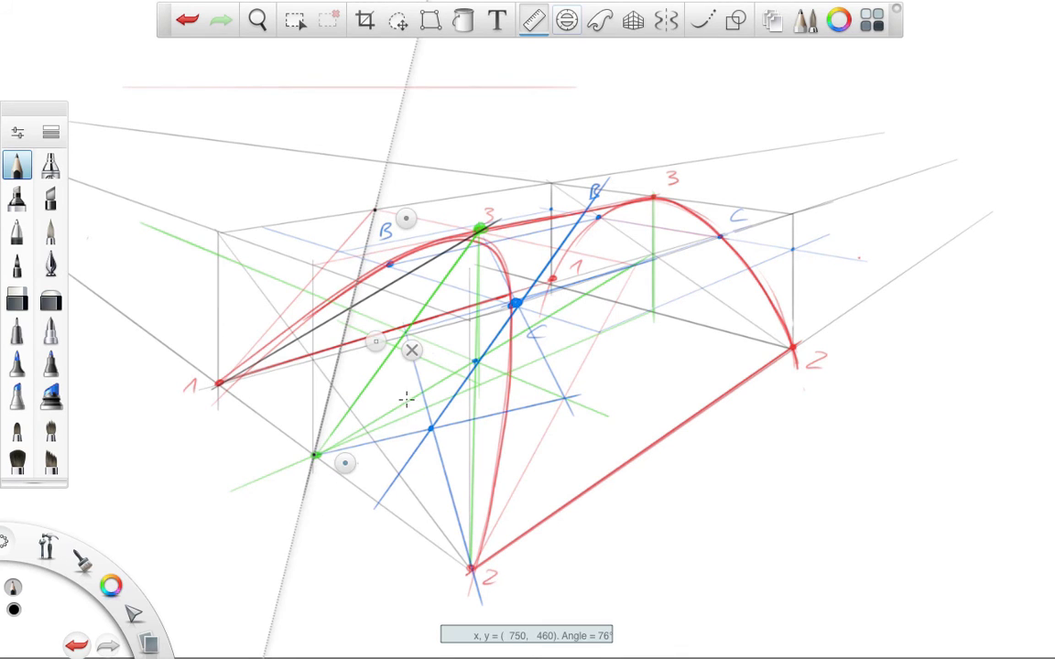
click(533, 20)
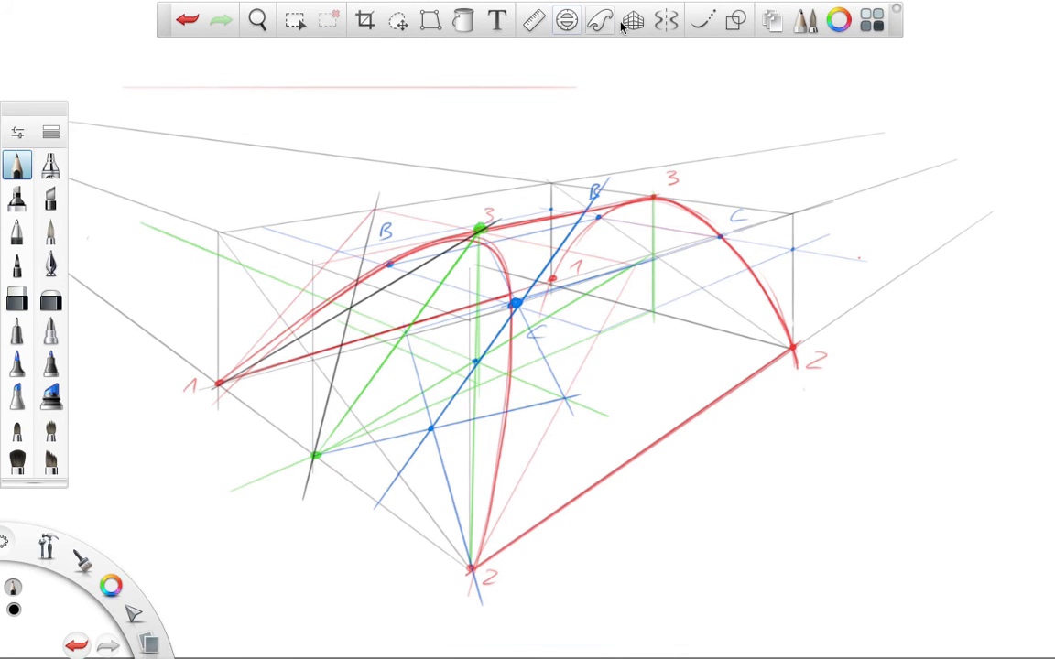
Using the perspective guide and ruler, add black construction lines in the tilted frame's lower left quarter and mark the crossing beside front point 1
click(633, 20)
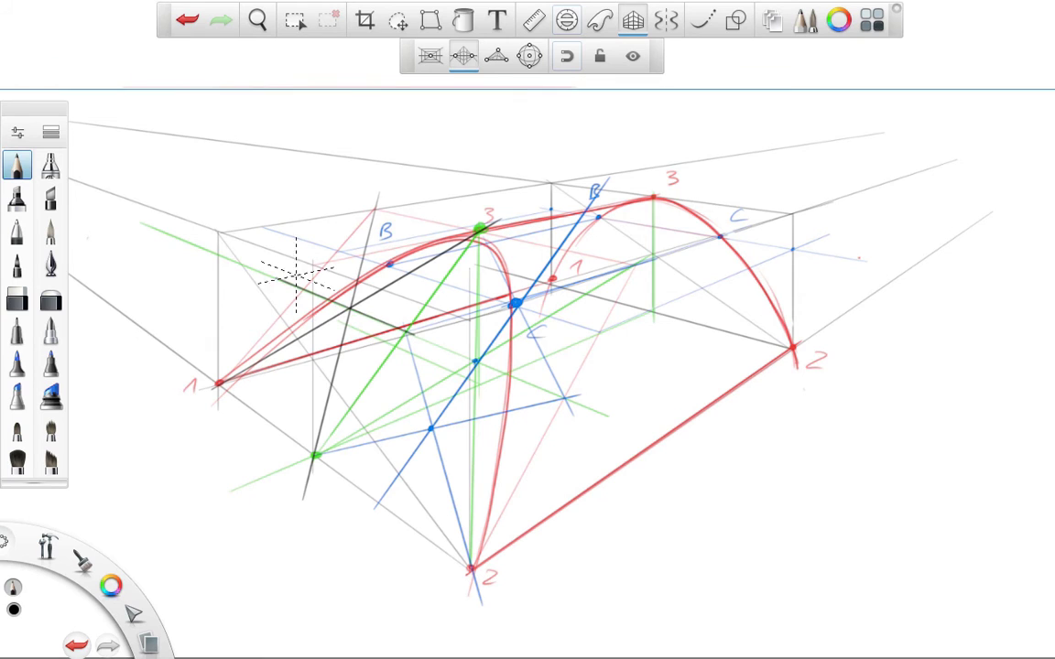
click(533, 20)
drag(409, 212, 390, 364)
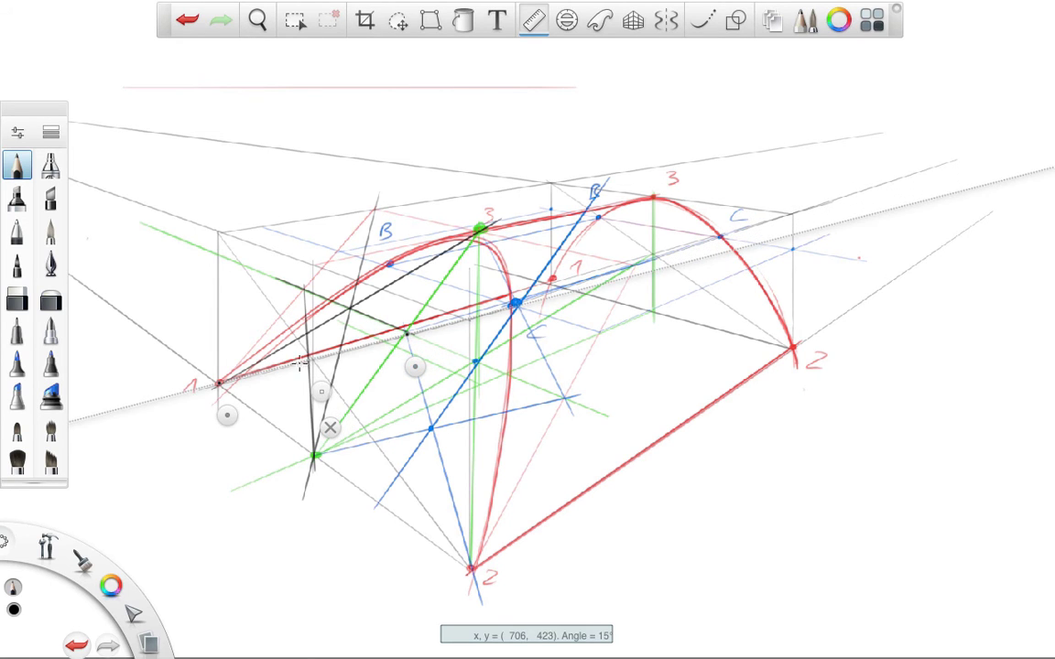
drag(275, 318, 279, 326)
drag(291, 380, 325, 384)
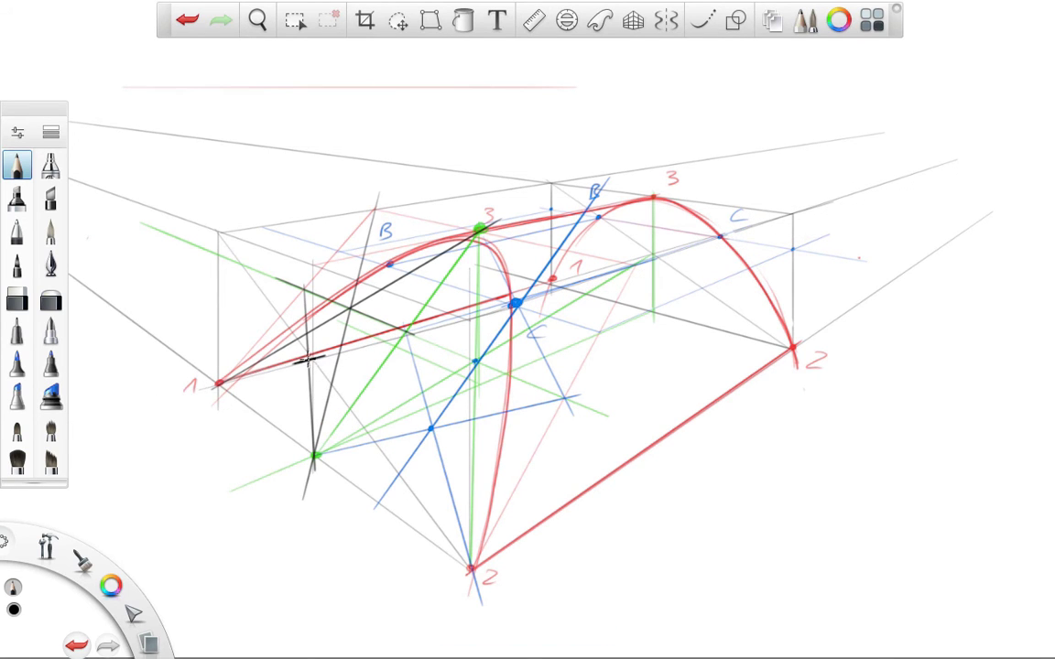
Align the ruler from the tilted frame's upper left corner to the left half's midpoint on the cross-line, and mark front point B in black
click(534, 19)
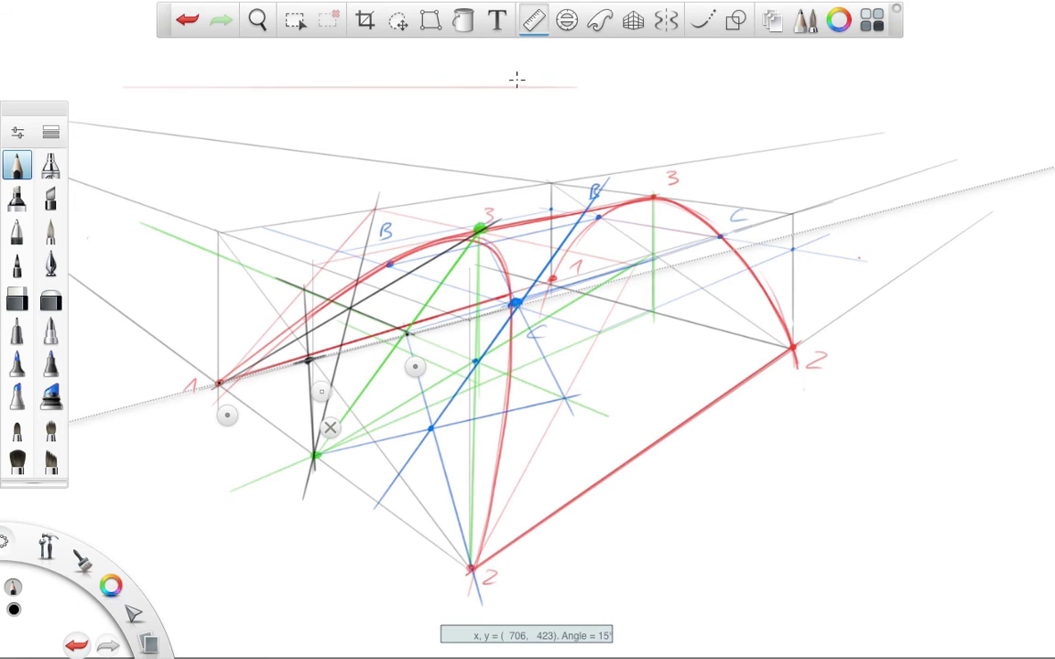
drag(413, 366, 405, 299)
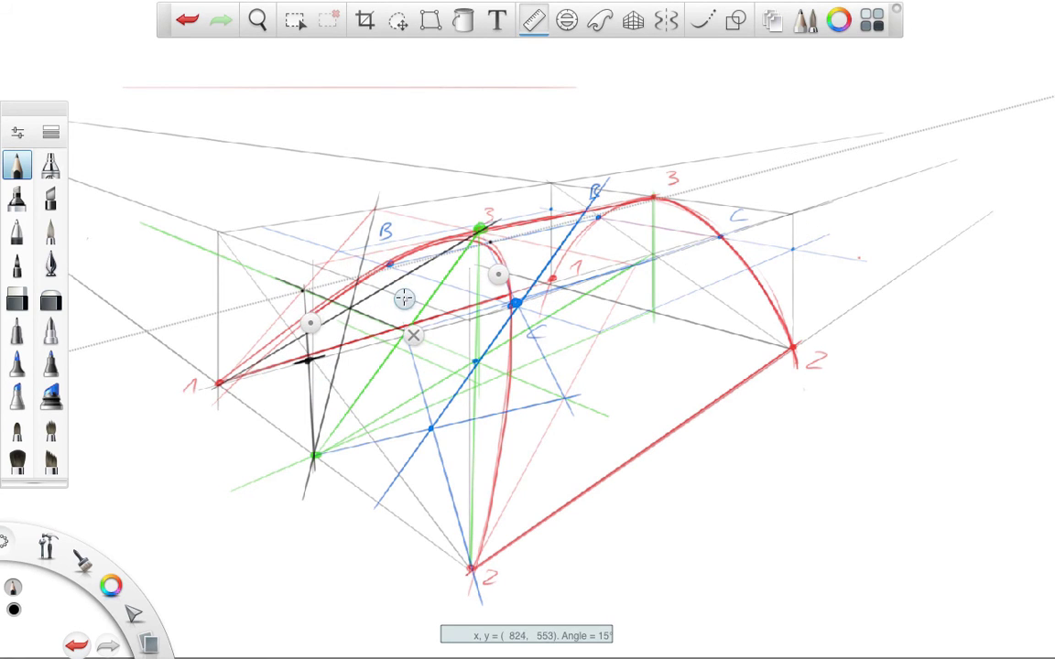
drag(496, 267, 487, 264)
drag(313, 318, 384, 252)
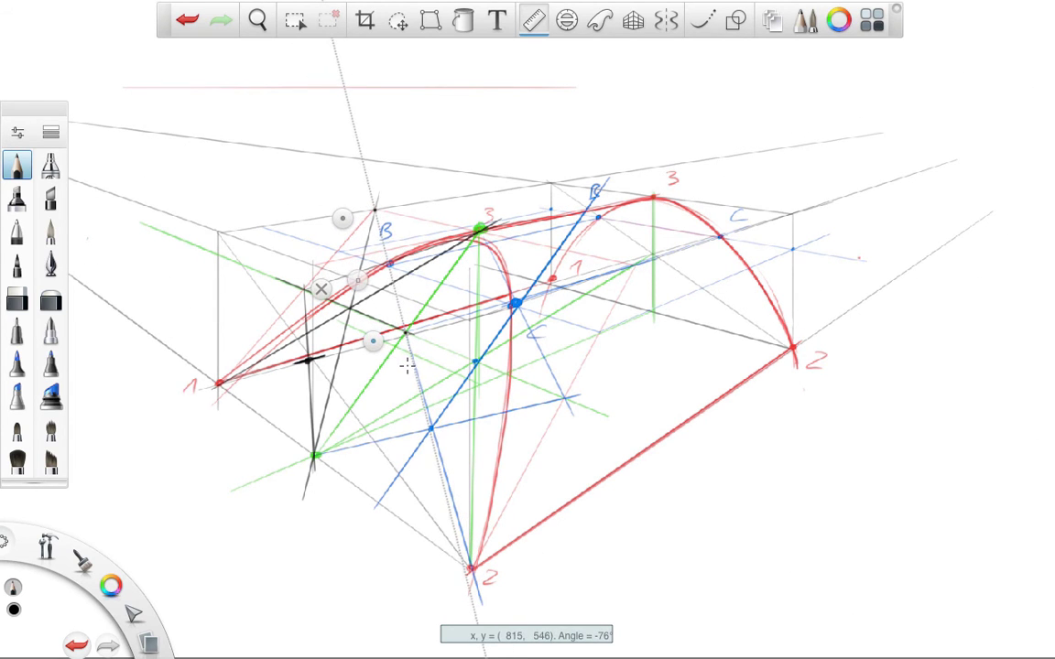
click(388, 262)
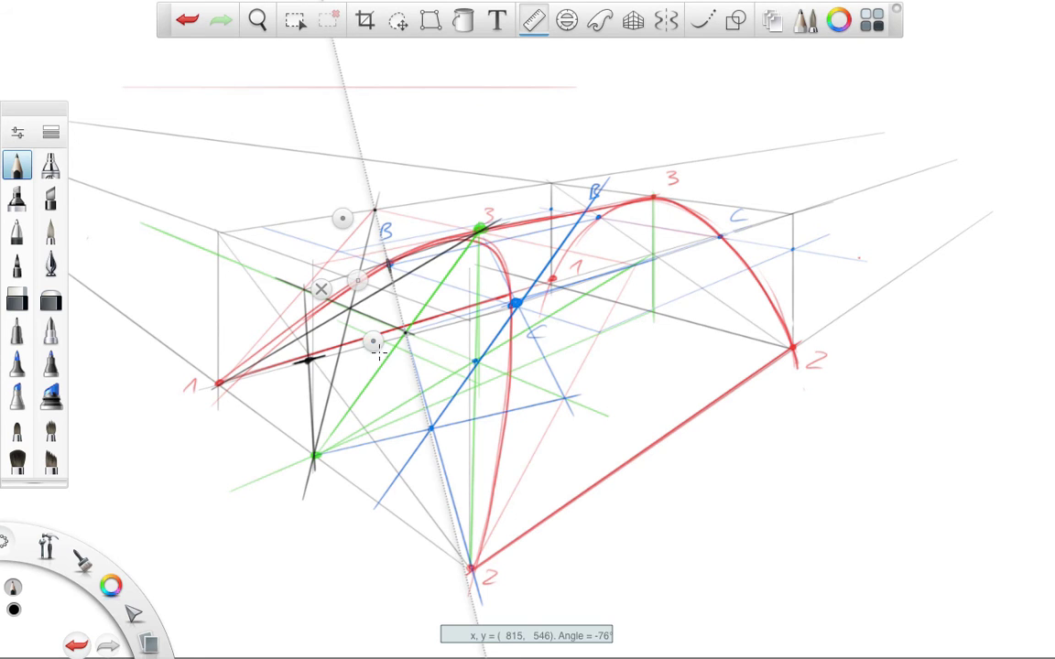
Align the ruler through the black crossing beside front point 1 and the crossing on line 1–3, and draw a black line through both
drag(372, 345, 413, 285)
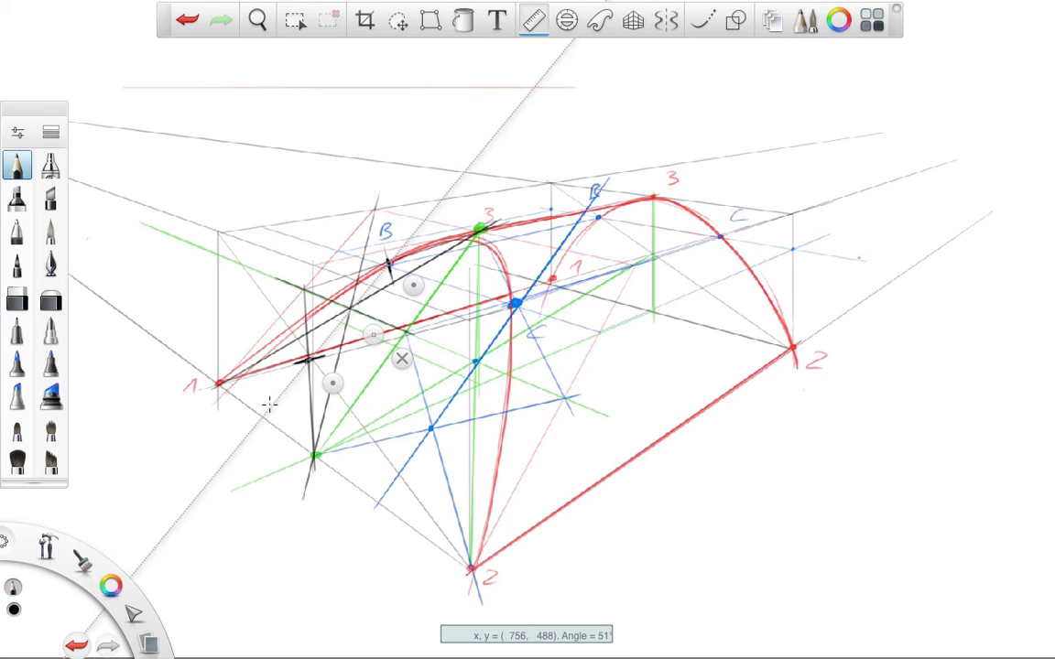
drag(264, 419, 430, 219)
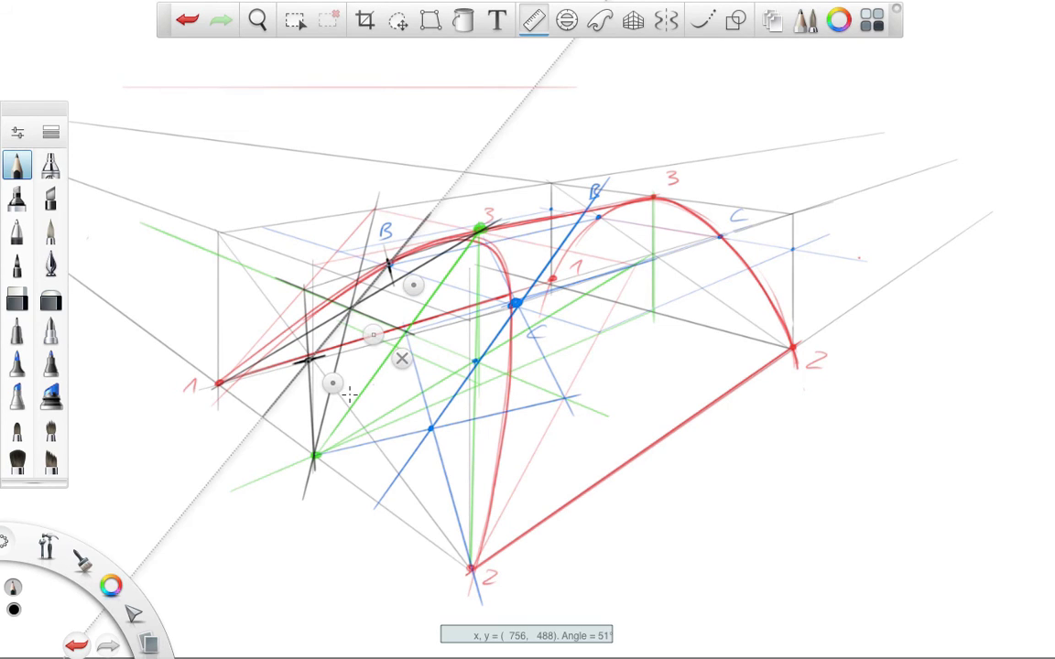
drag(348, 395, 339, 392)
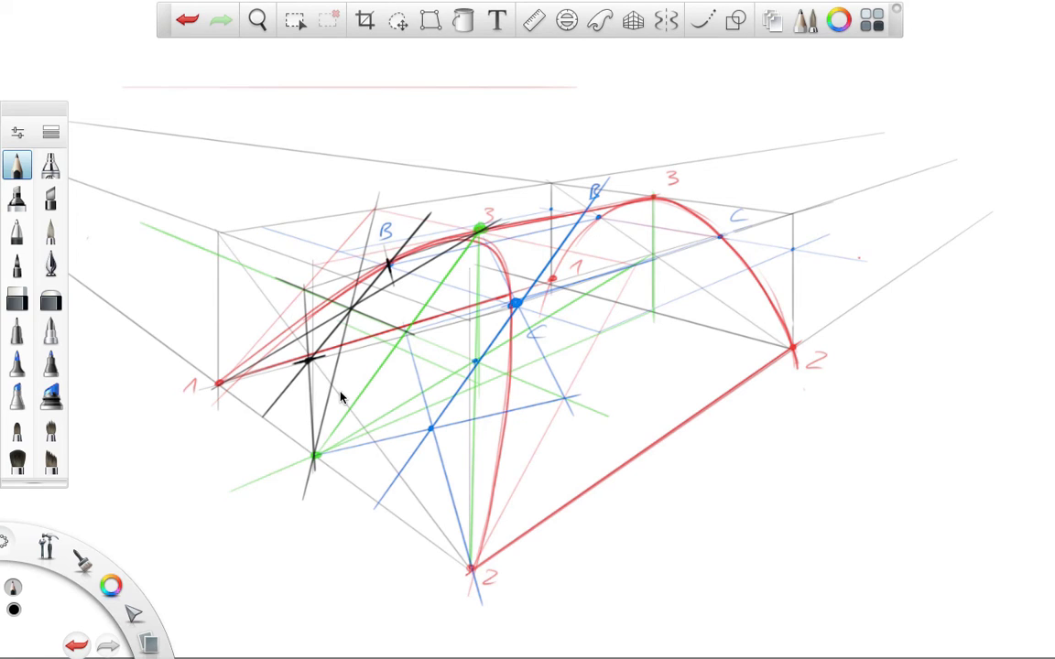
Switch to red with the Ballpoint Pen and scribble a row of test loops in the empty area above the drawing
click(111, 585)
click(87, 555)
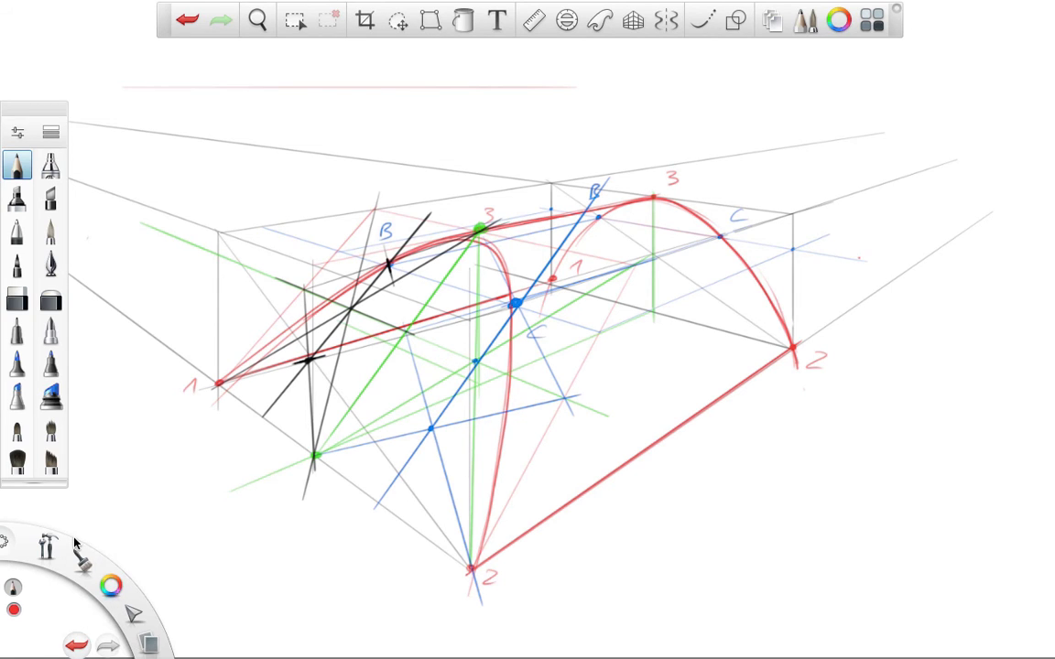
click(31, 230)
drag(317, 147, 423, 127)
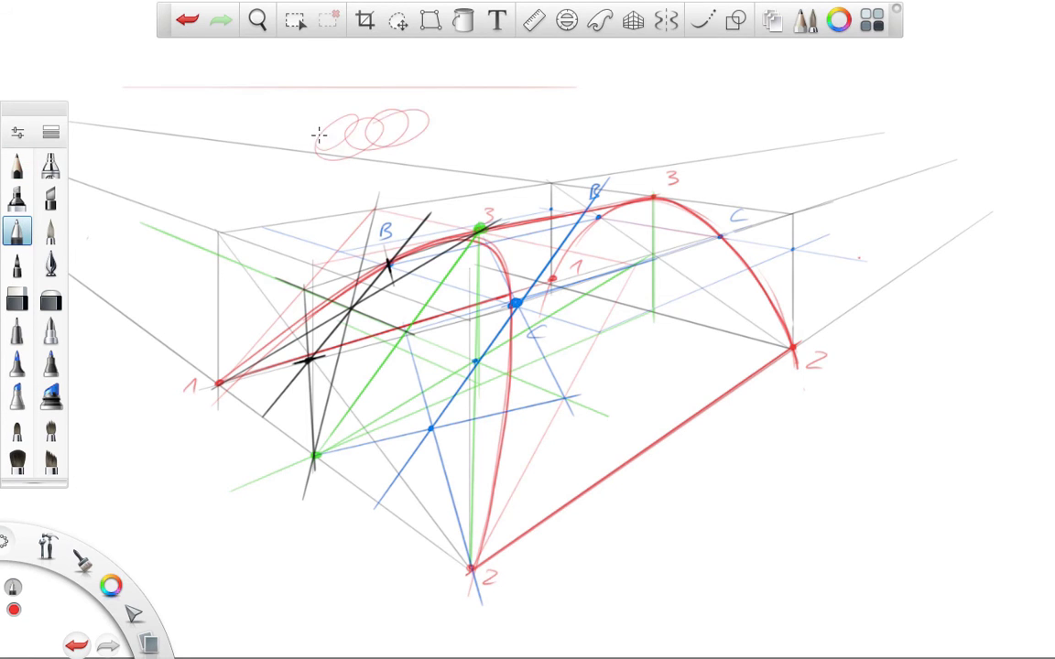
Raise the Ballpoint Pen's size to 2.0 and then further, testing each thickness with a scribble above the drawing
double_click(20, 233)
drag(192, 239, 259, 239)
mouse_move(553, 110)
mouse_down()
mouse_move(511, 124)
mouse_move(593, 163)
mouse_up()
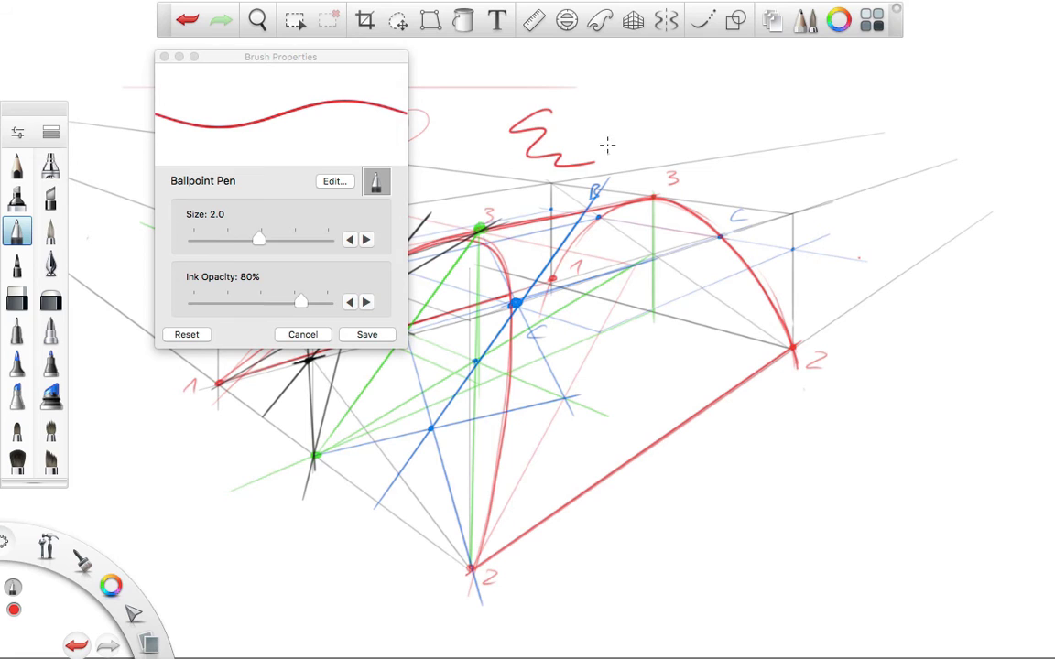
drag(281, 240, 300, 239)
drag(565, 89, 634, 114)
click(165, 57)
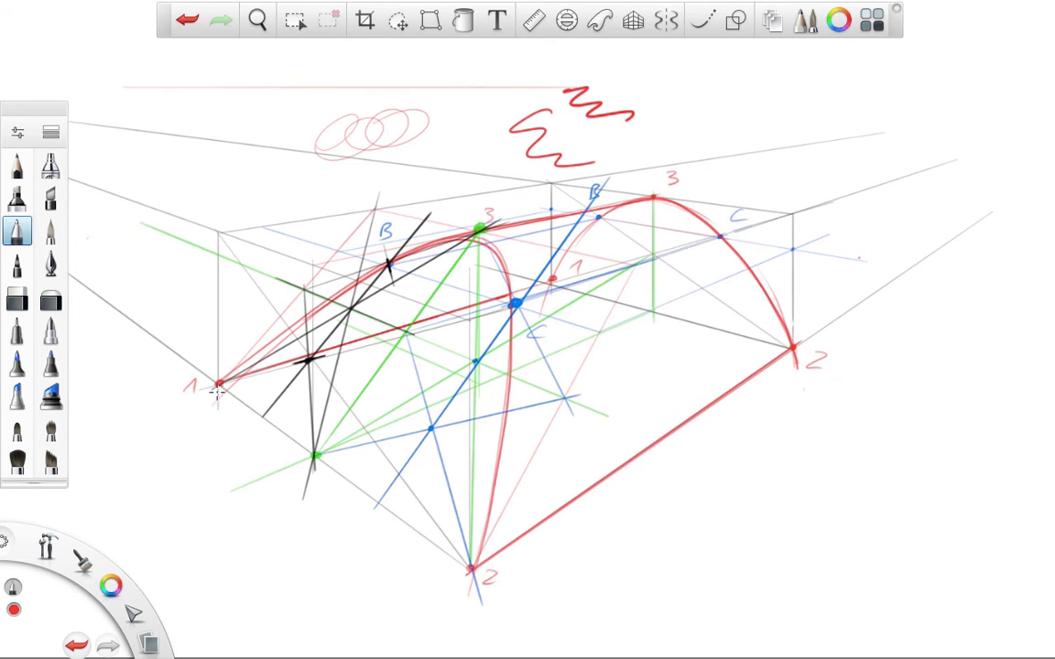
Trace the front arch in thick red from point 1 through B, 3 and C down to point 2
drag(217, 386, 367, 265)
mouse_move(341, 295)
mouse_down()
mouse_move(429, 216)
mouse_move(514, 298)
mouse_move(495, 470)
mouse_up()
mouse_move(481, 226)
mouse_down()
mouse_move(494, 233)
mouse_move(510, 352)
mouse_move(465, 575)
mouse_up()
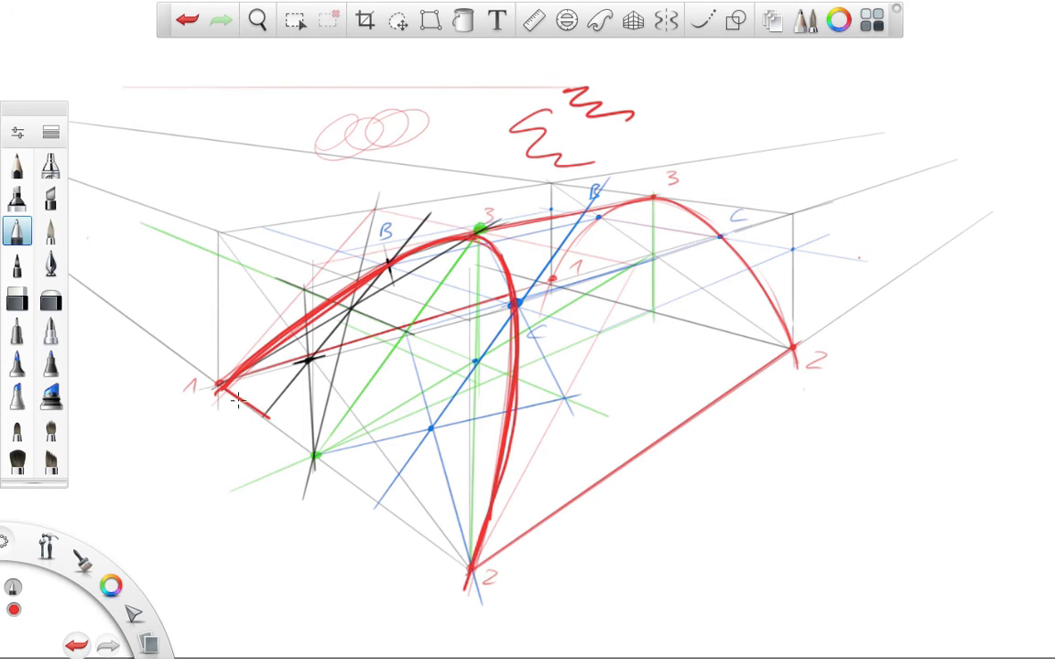
Outline the opening in thick red: short base segments at points 1 and 2, two slanted sides, and the edge joining their upper ends
drag(221, 387, 267, 418)
drag(379, 505, 468, 568)
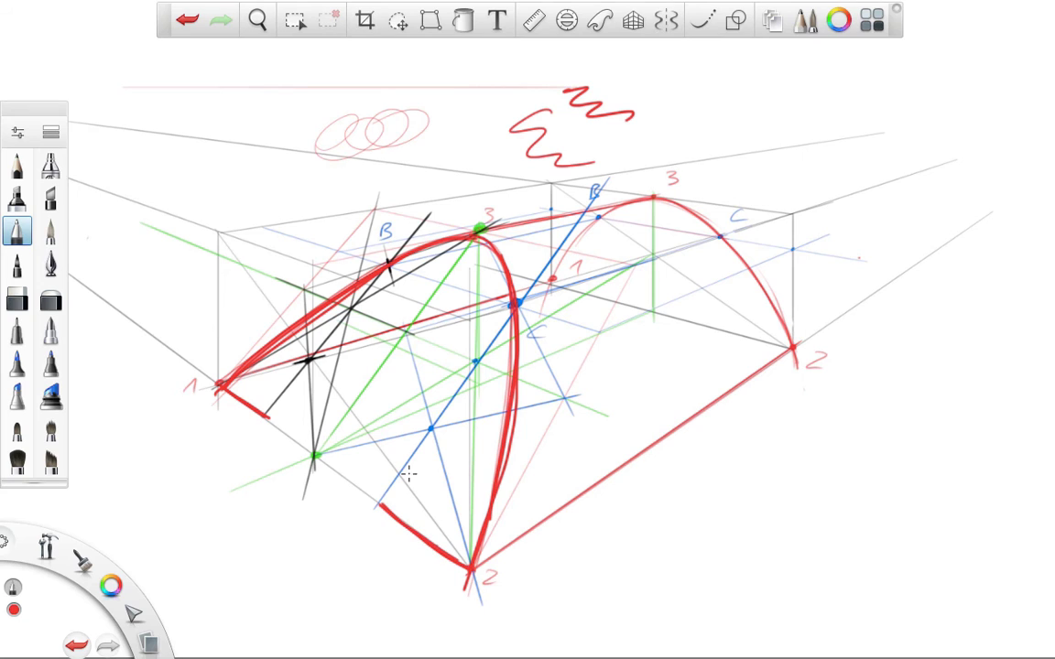
mouse_move(267, 417)
mouse_down()
mouse_move(352, 311)
mouse_move(453, 345)
mouse_up()
drag(377, 501, 476, 361)
drag(443, 395, 480, 356)
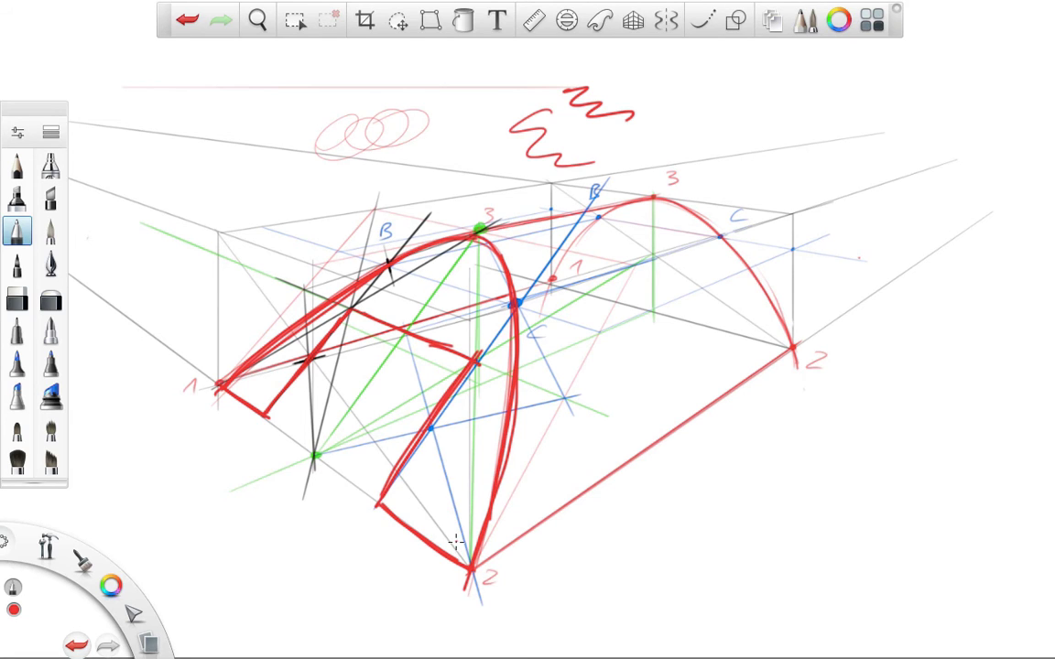
click(442, 285)
mouse_move(475, 361)
mouse_down()
mouse_move(452, 284)
mouse_move(341, 322)
mouse_move(439, 279)
mouse_move(463, 403)
mouse_up()
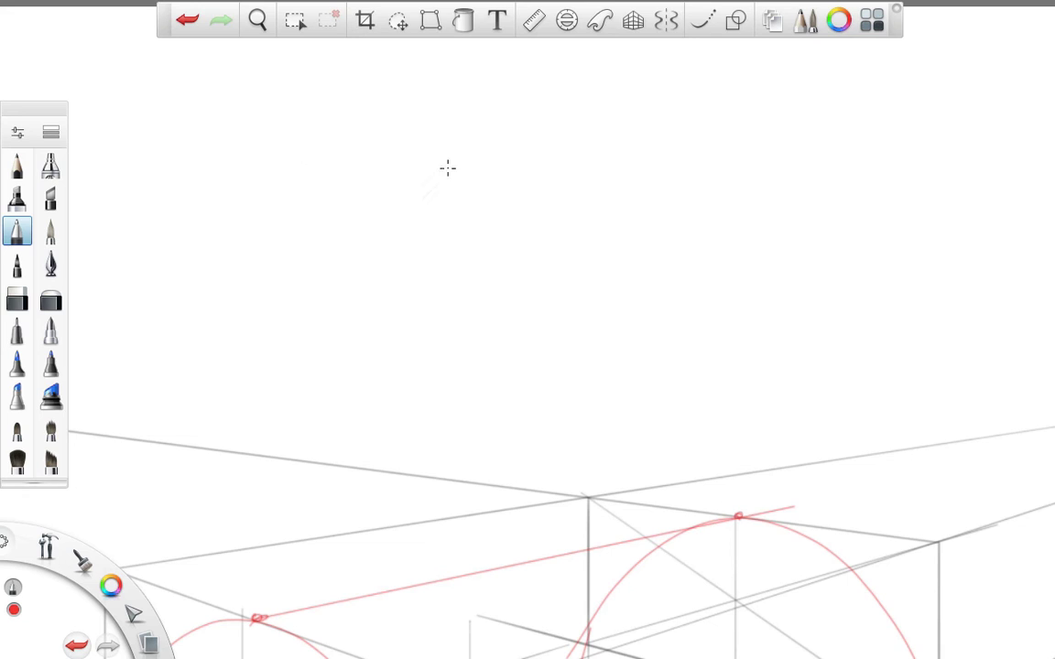
Sketch a red horizontal line with an open oval around it above the second vault drawing, and erase the oval's upper part
mouse_move(202, 152)
mouse_down()
mouse_move(420, 145)
mouse_move(484, 154)
mouse_up()
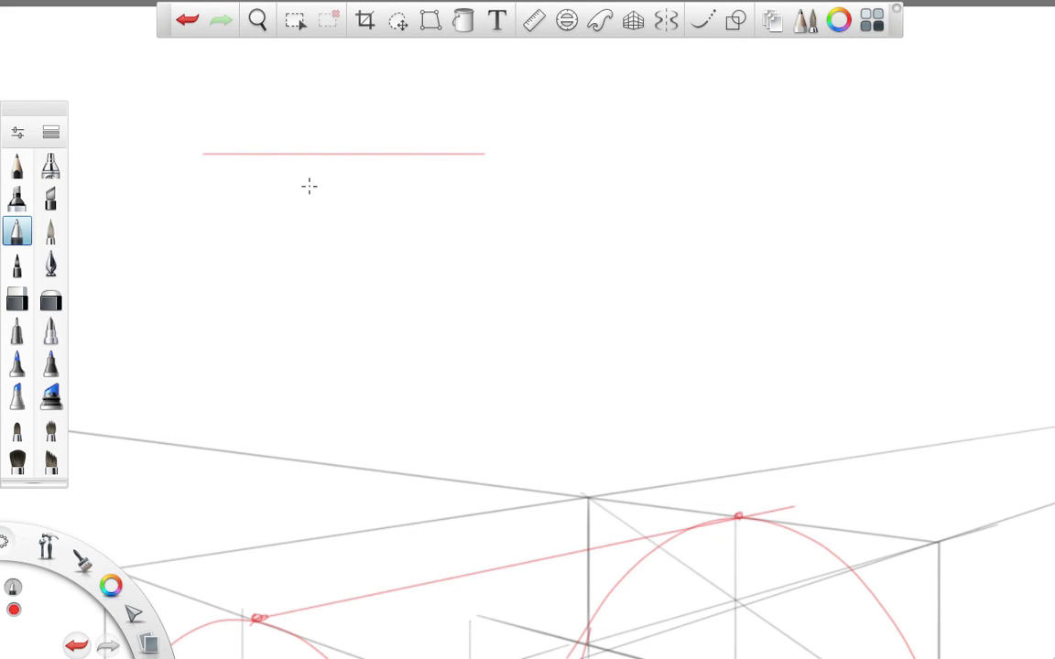
mouse_move(392, 76)
mouse_down()
mouse_move(209, 188)
mouse_move(487, 129)
mouse_up()
click(16, 299)
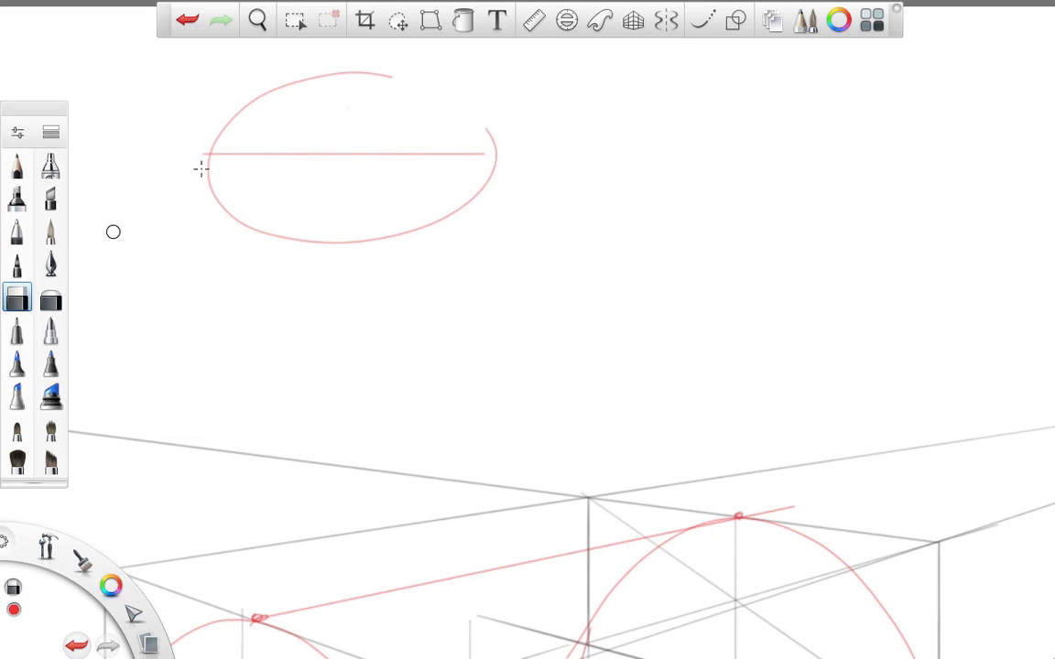
mouse_move(341, 73)
mouse_down()
mouse_move(388, 85)
mouse_move(283, 87)
mouse_move(251, 97)
mouse_move(214, 138)
mouse_move(226, 106)
mouse_move(384, 75)
mouse_up()
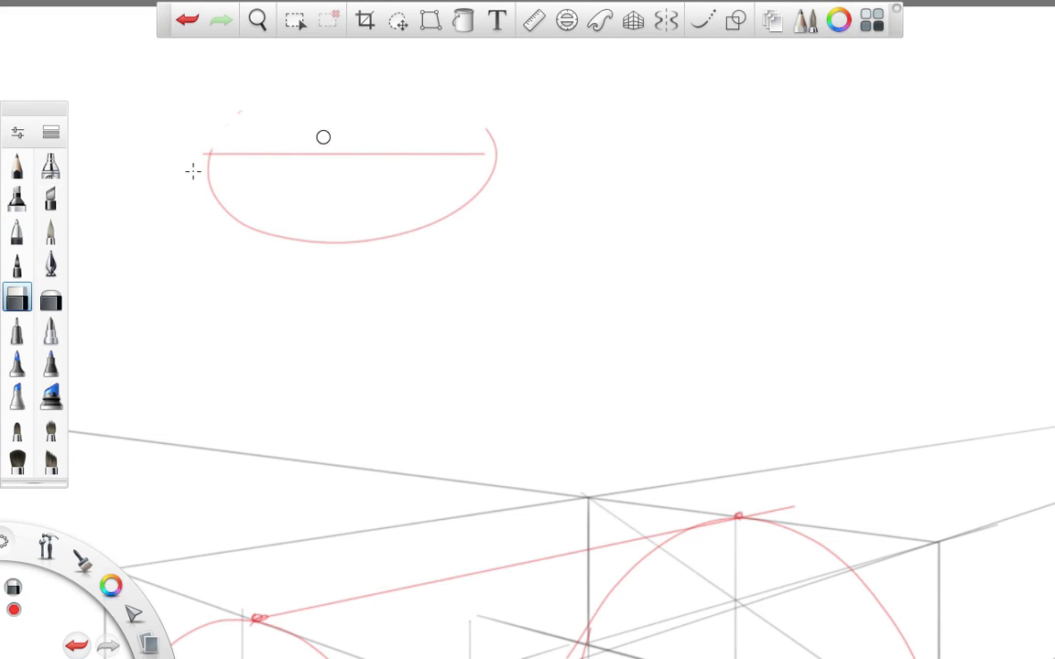
Draw a light red pencil oval beside the first one and erase its lower half to leave an arch
click(16, 164)
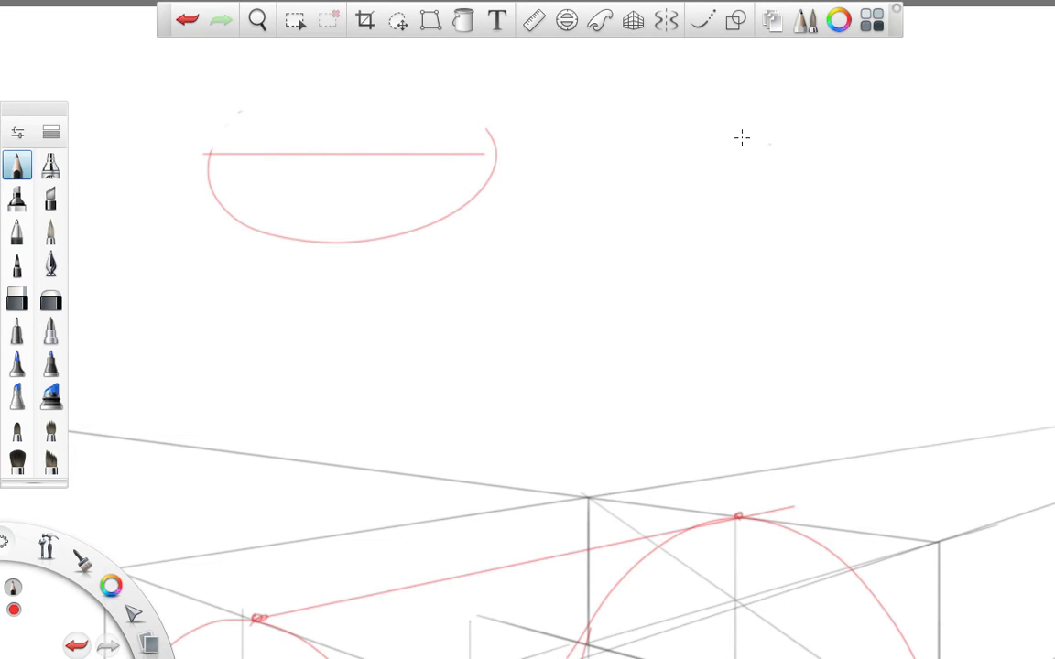
mouse_move(696, 146)
mouse_down()
mouse_move(626, 269)
mouse_move(767, 163)
mouse_up()
click(16, 297)
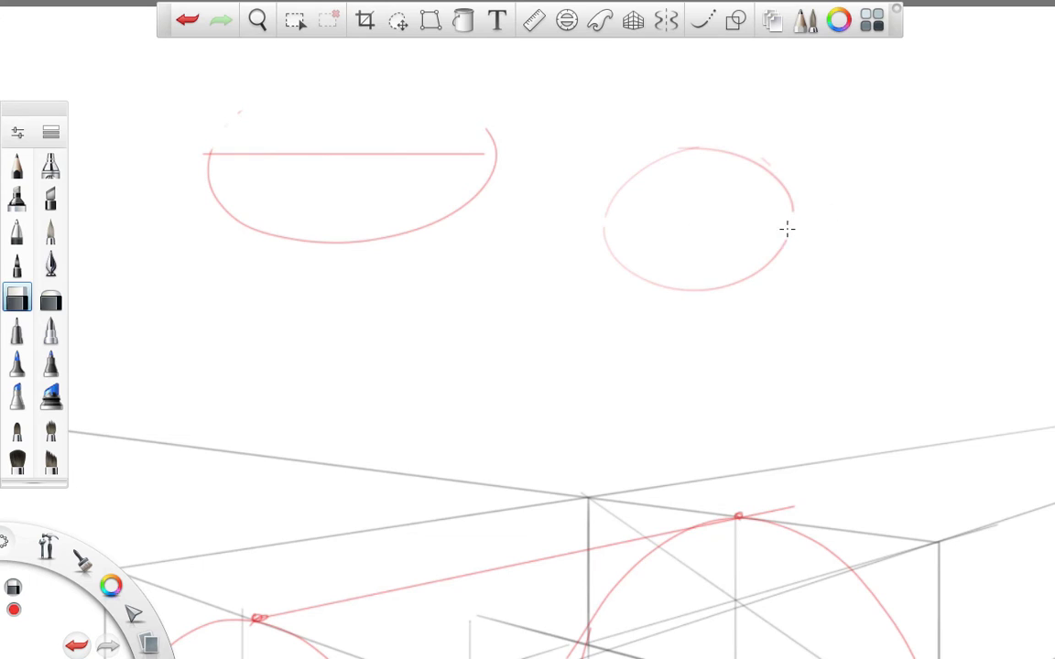
mouse_move(786, 228)
mouse_down()
mouse_move(753, 268)
mouse_move(629, 284)
mouse_move(603, 230)
mouse_up()
drag(789, 237, 640, 280)
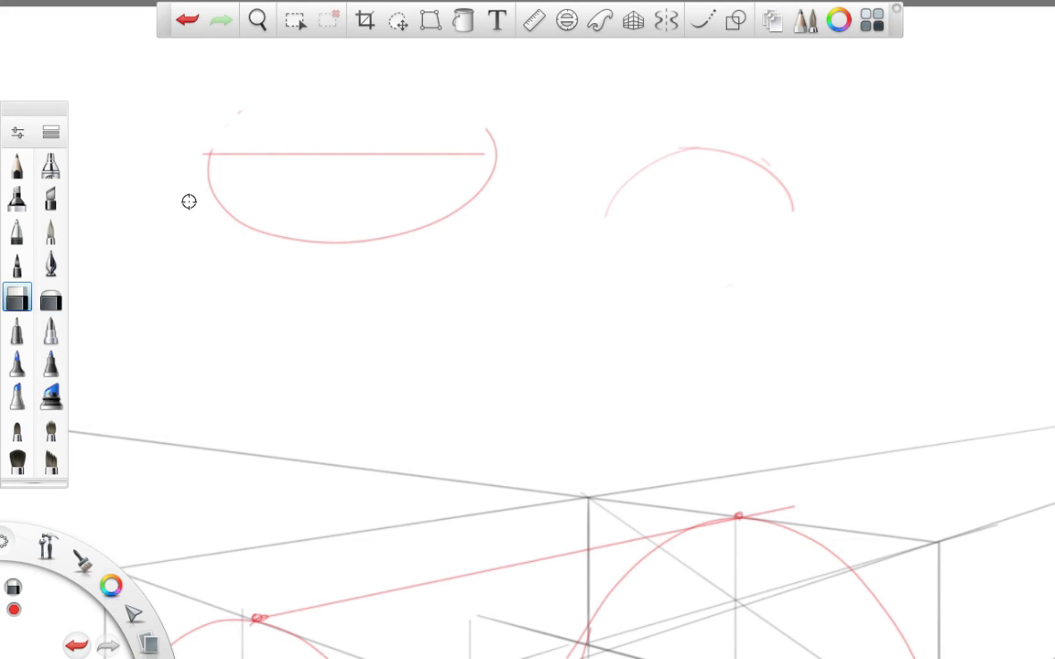
Extend the small arch into a vault with the Ballpoint Pen, adding receding edges, a rear arch and a middle arch
click(17, 231)
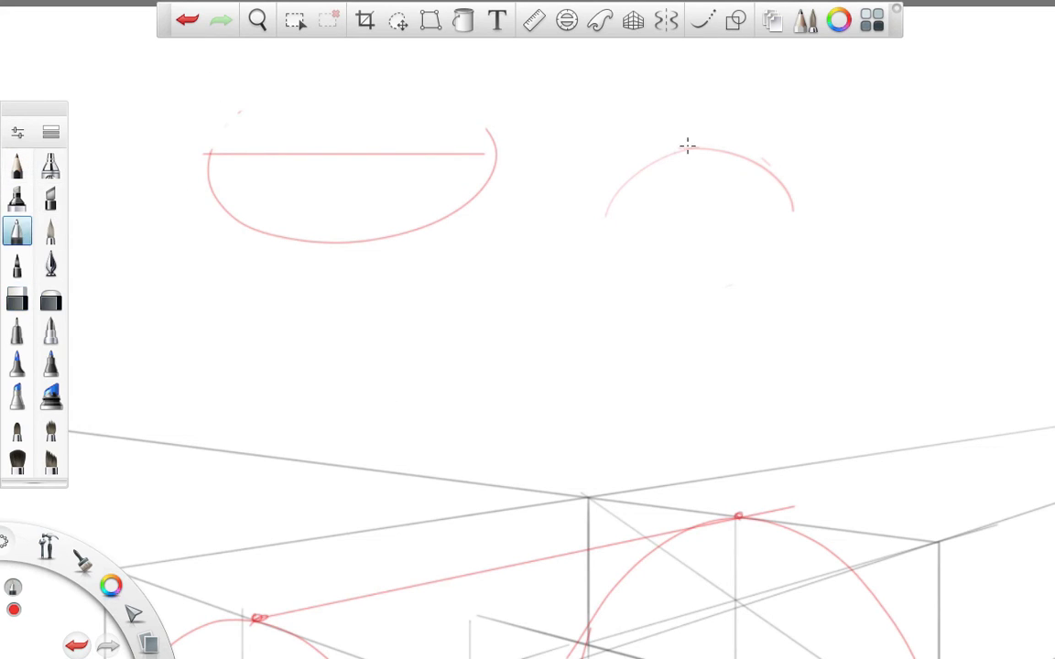
mouse_move(609, 212)
mouse_down()
mouse_move(714, 159)
mouse_move(797, 92)
mouse_up()
drag(798, 205, 859, 168)
drag(797, 92, 861, 170)
mouse_move(615, 207)
mouse_down()
mouse_move(660, 154)
mouse_move(755, 131)
mouse_move(830, 190)
mouse_up()
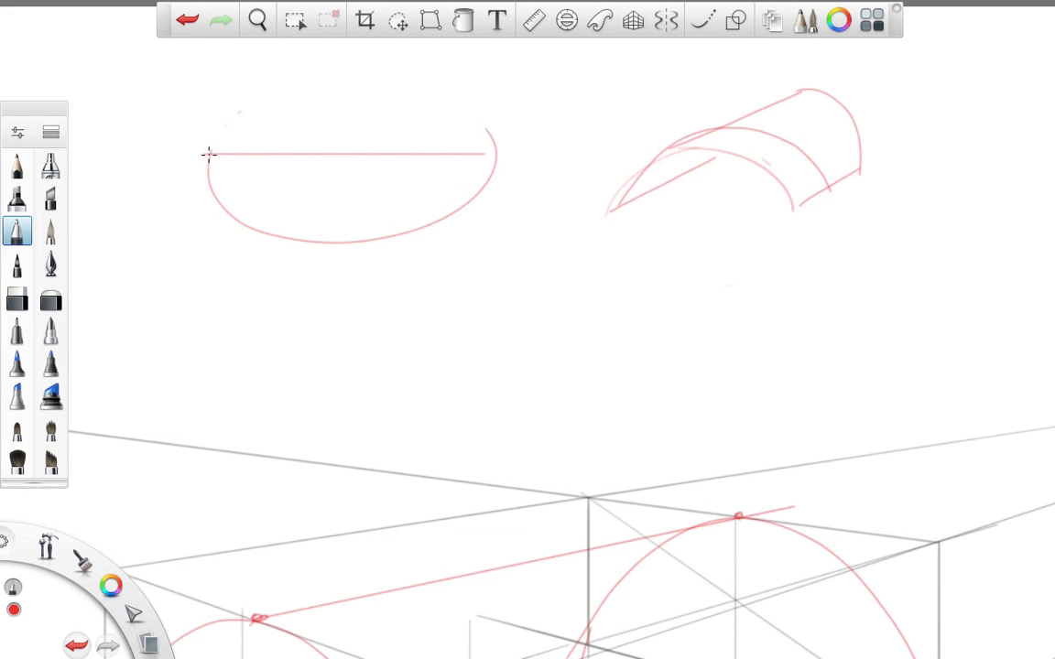
Try redrawing the curve below the horizontal line as a hanging arc, and undo both strokes
mouse_move(497, 165)
mouse_down()
mouse_move(317, 240)
mouse_move(208, 139)
mouse_up()
drag(209, 139, 323, 243)
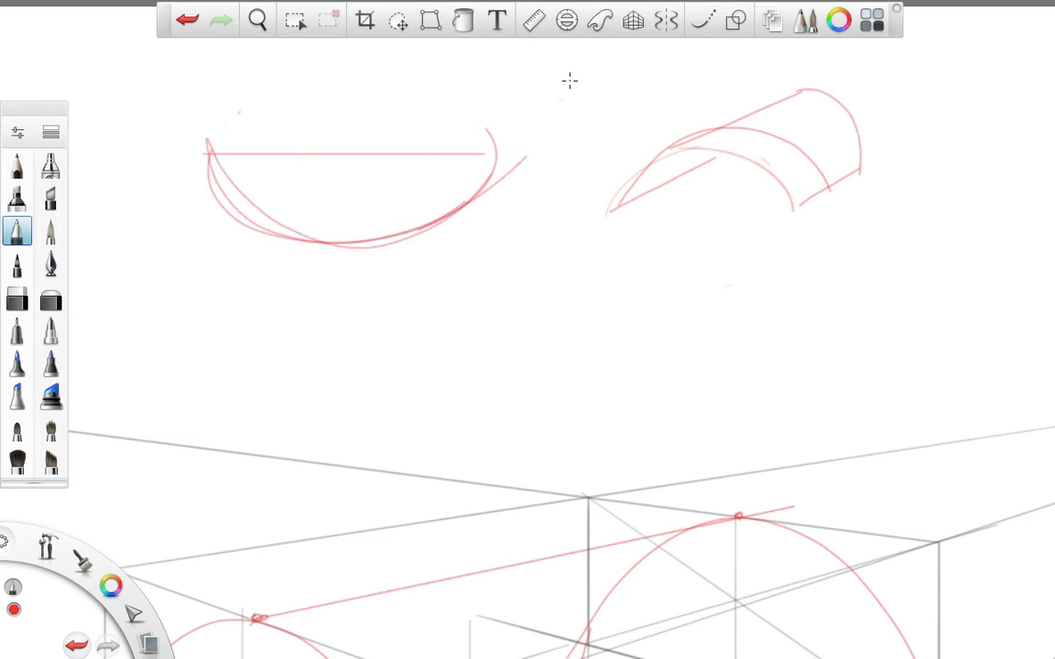
key(ctrl+z)
key(ctrl+z)
Undo all the practice sketches of the oval, line and small vault above the second drawing
click(17, 300)
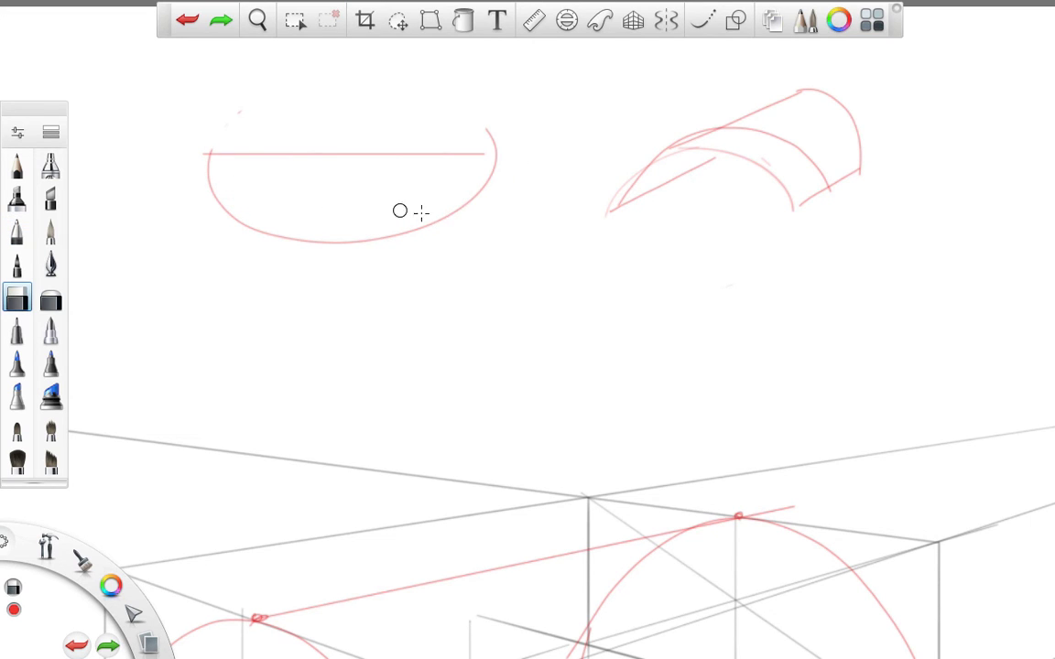
key(ctrl+z)
key(ctrl+z)
key(ctrl+z)
key(ctrl+z)
key(ctrl+z)
key(ctrl+z)
key(ctrl+z)
key(ctrl+z)
key(ctrl+z)
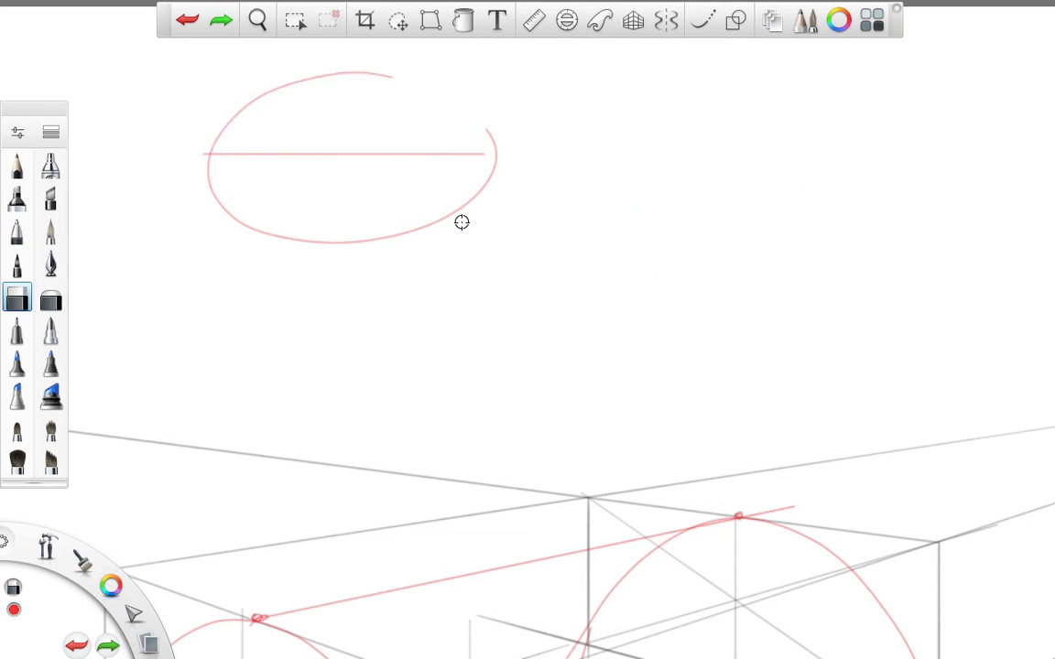
click(17, 165)
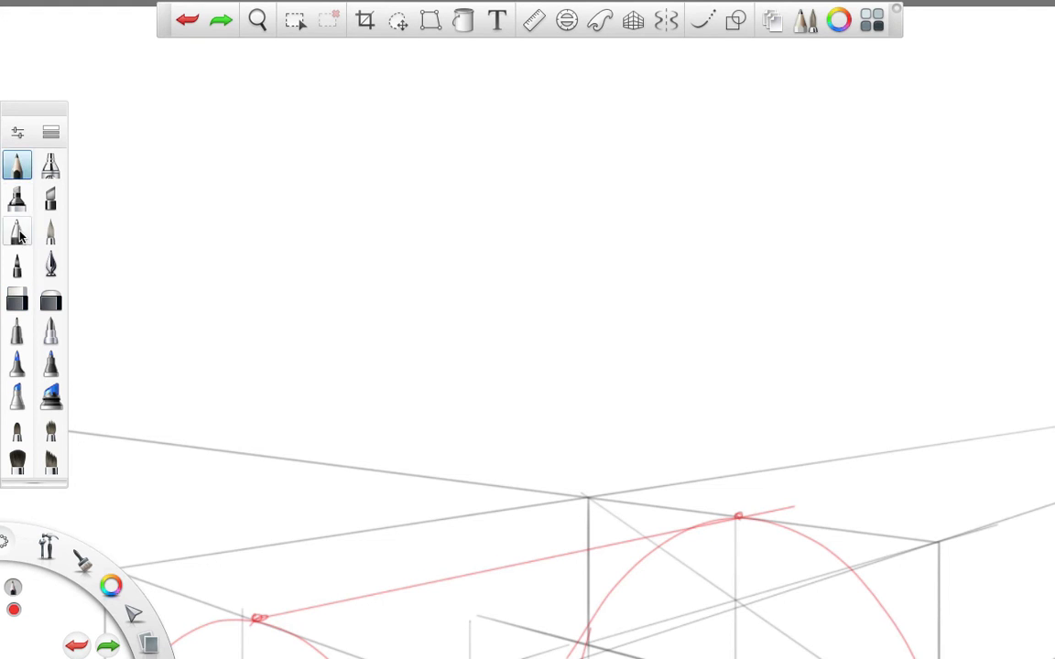
Scribble red hatching across the vault's roof between the two arches with the Ballpoint Pen, and undo it
click(16, 231)
key(space)
mouse_move(711, 177)
mouse_down()
mouse_move(607, 226)
mouse_move(661, 335)
mouse_move(591, 219)
mouse_move(593, 205)
mouse_move(675, 176)
mouse_move(753, 243)
mouse_move(777, 195)
mouse_move(743, 228)
mouse_up()
drag(777, 183, 728, 213)
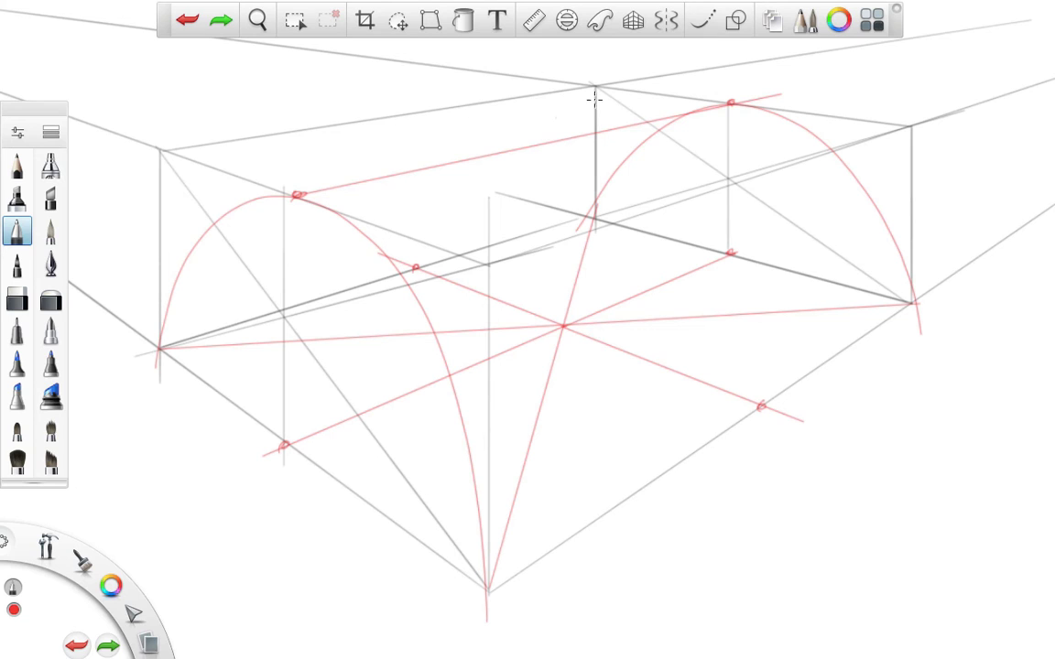
mouse_move(257, 160)
mouse_down()
mouse_move(318, 157)
mouse_move(360, 186)
mouse_move(440, 182)
mouse_move(478, 203)
mouse_move(545, 180)
mouse_move(558, 215)
mouse_move(762, 141)
mouse_move(810, 165)
mouse_up()
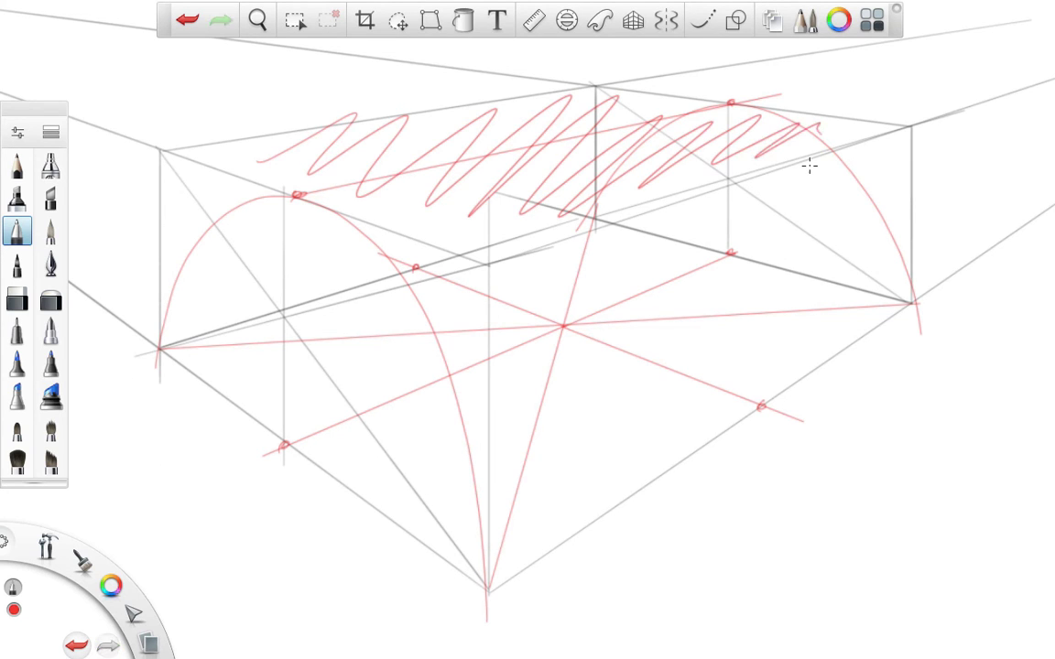
key(ctrl+z)
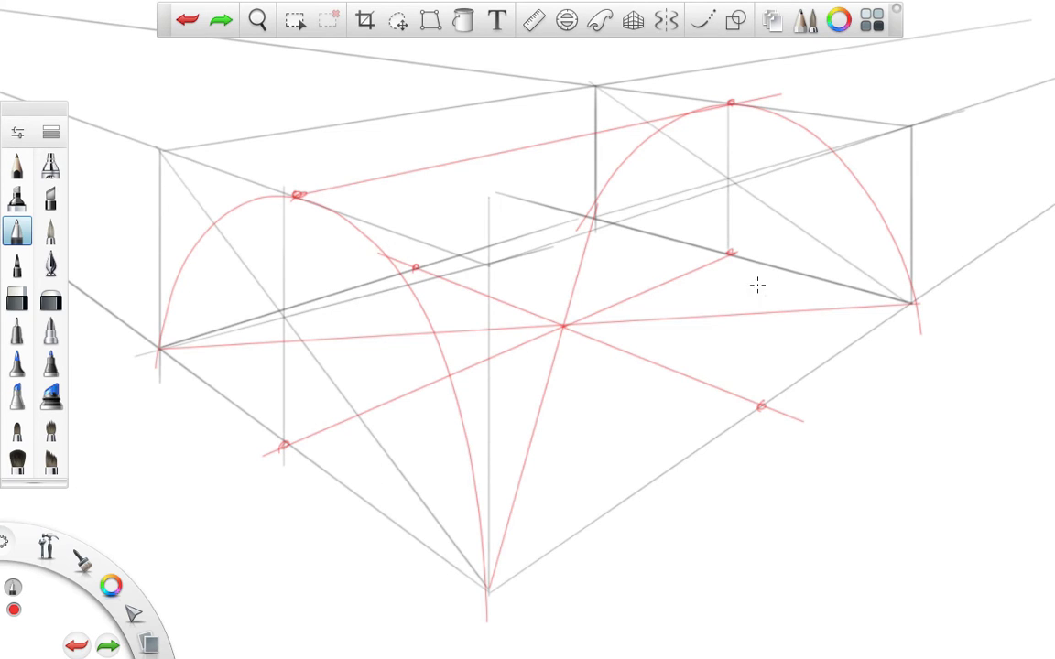
Try sketching the floor ellipse through the base midpoints with the Ballpoint Pen, and undo the strokes
drag(375, 490, 499, 516)
mouse_move(632, 473)
mouse_down()
mouse_move(753, 292)
mouse_move(696, 238)
mouse_up()
mouse_move(414, 266)
mouse_down()
mouse_move(376, 289)
mouse_move(297, 449)
mouse_up()
key(ctrl+z)
key(ctrl+z)
key(ctrl+z)
Switch to the pencil, try a light red floor ellipse through the four marked base midpoints, and undo the attempts
click(17, 168)
drag(423, 110, 462, 218)
key(ctrl+z)
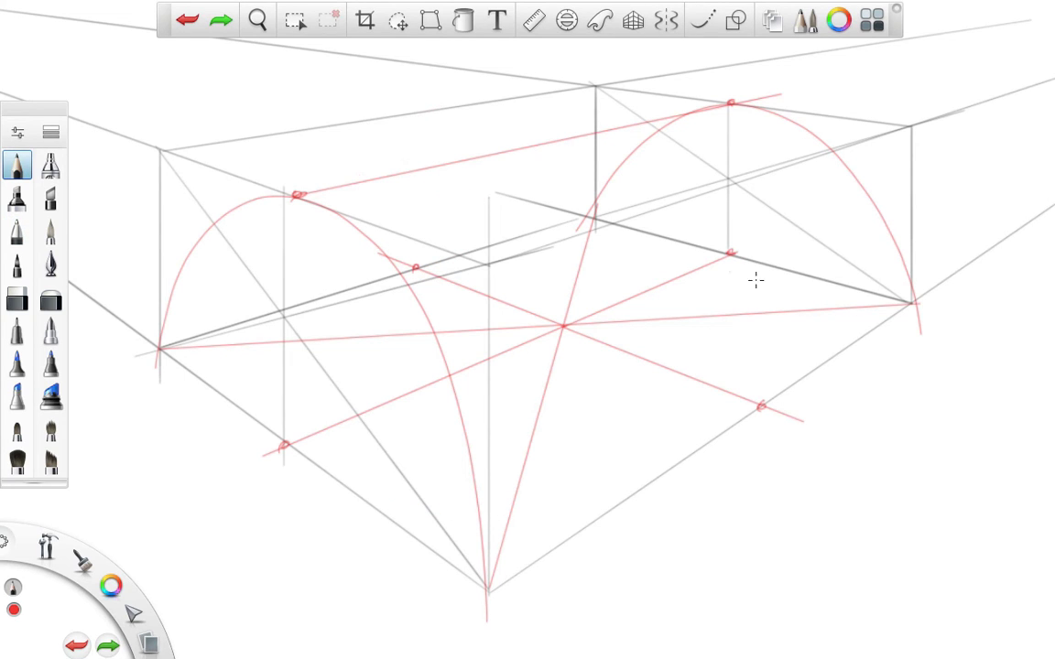
mouse_move(590, 242)
mouse_down()
mouse_move(301, 357)
mouse_move(285, 440)
mouse_move(397, 498)
mouse_move(553, 503)
mouse_move(696, 451)
mouse_move(728, 262)
mouse_up()
mouse_move(659, 233)
mouse_down()
mouse_move(403, 231)
mouse_move(295, 451)
mouse_move(427, 524)
mouse_up()
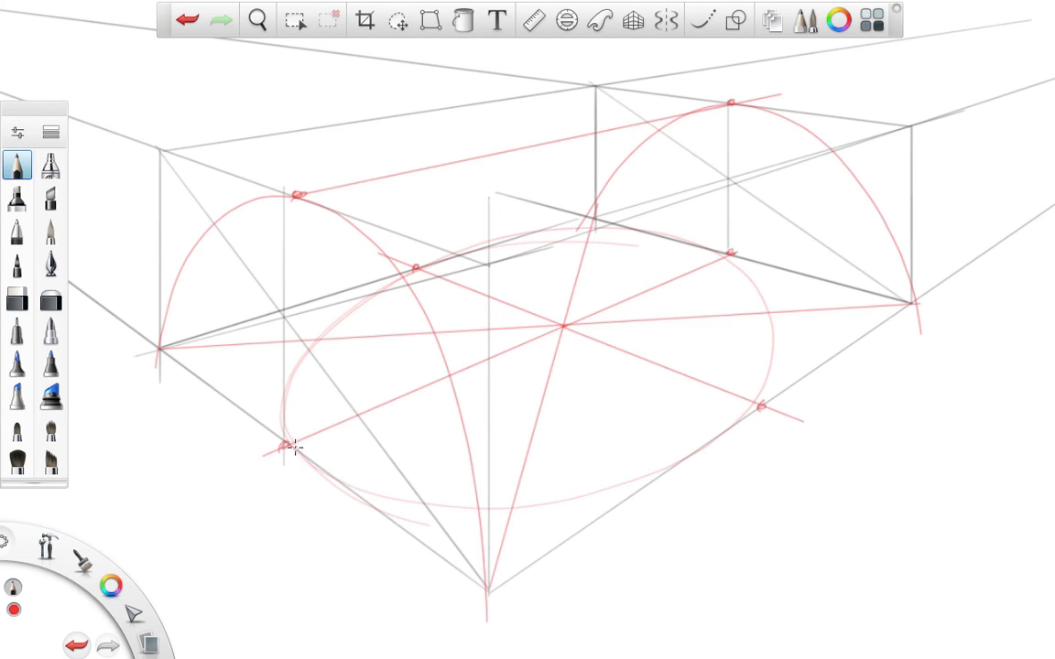
key(ctrl+z)
key(ctrl+z)
Undo a second pencil attempt at the floor ellipse and redraw it lightly through the base midpoints
mouse_move(291, 453)
mouse_down()
mouse_move(383, 483)
mouse_move(487, 501)
mouse_move(693, 441)
mouse_move(757, 382)
mouse_move(757, 309)
mouse_move(684, 243)
mouse_move(558, 227)
mouse_move(411, 264)
mouse_move(301, 334)
mouse_move(284, 419)
mouse_move(352, 483)
mouse_move(539, 500)
mouse_move(697, 441)
mouse_move(771, 329)
mouse_move(694, 250)
mouse_move(527, 243)
mouse_move(356, 309)
mouse_move(286, 432)
mouse_up()
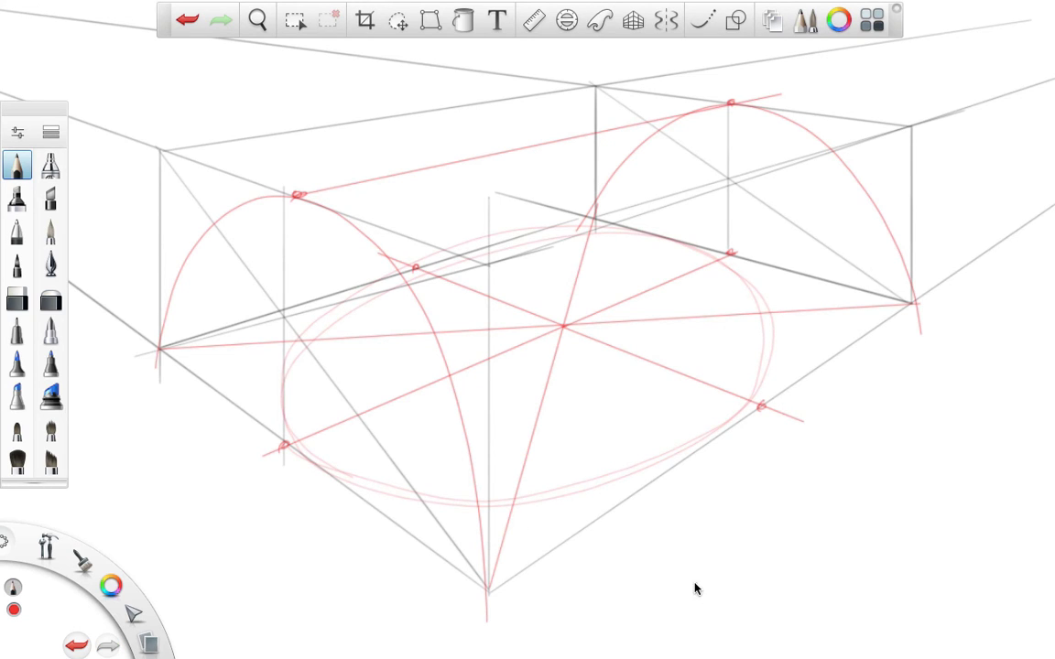
key(ctrl+z)
mouse_move(286, 435)
mouse_down()
mouse_move(490, 513)
mouse_move(725, 424)
mouse_move(713, 252)
mouse_move(417, 267)
mouse_move(322, 471)
mouse_move(647, 461)
mouse_move(737, 271)
mouse_move(298, 303)
mouse_up()
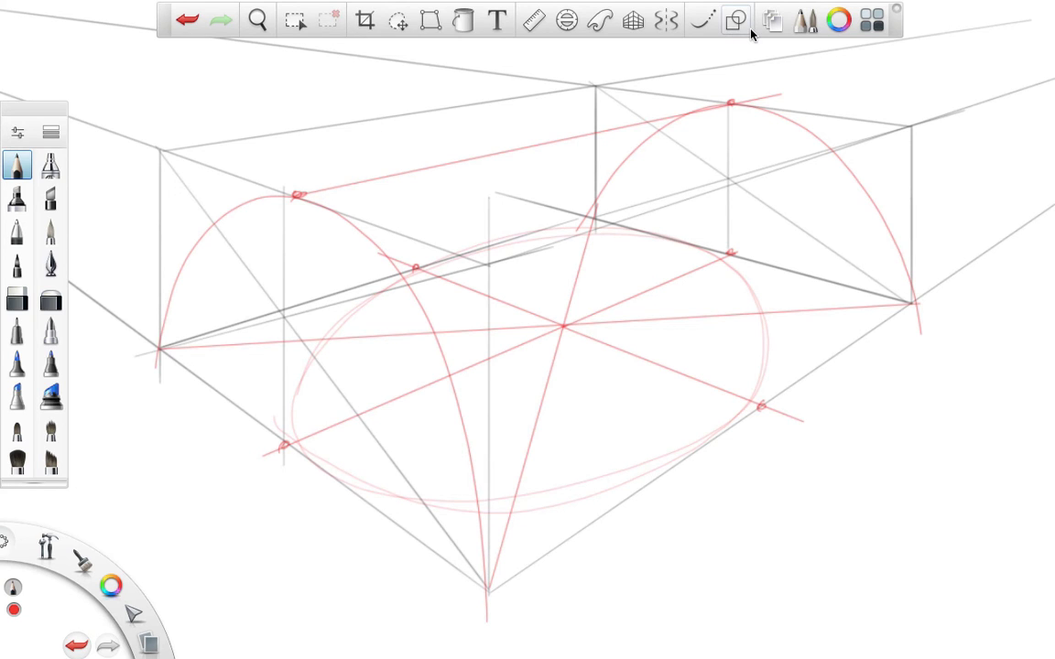
Mark the ellipse's crossing with the long floor diagonal, and use the two-point perspective guide to draw light red construction lines across the floor
click(761, 312)
click(632, 20)
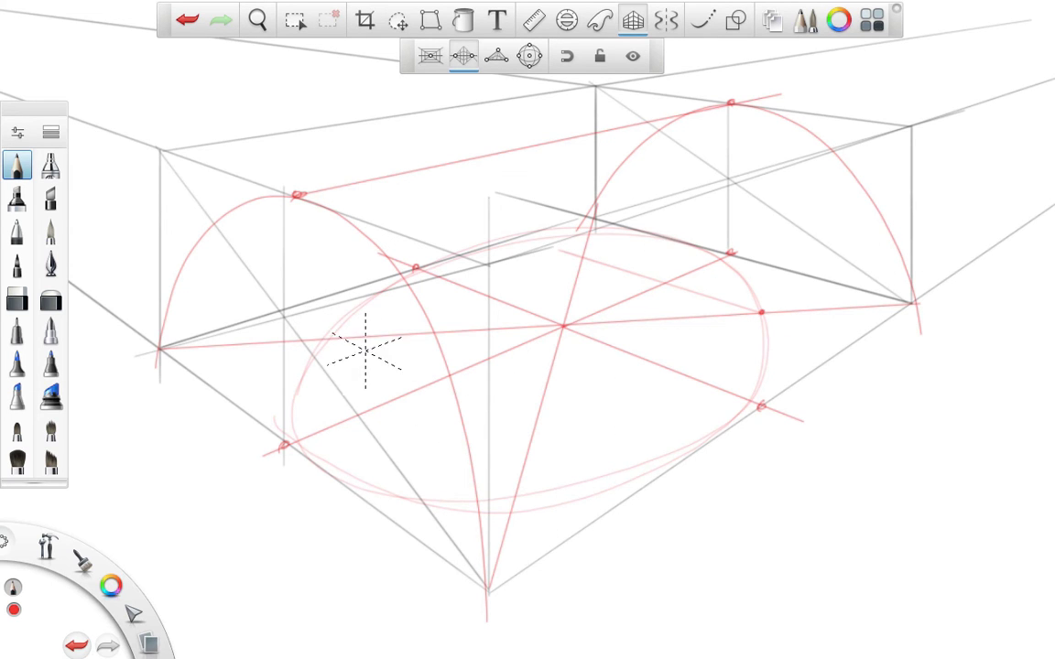
drag(325, 339, 541, 454)
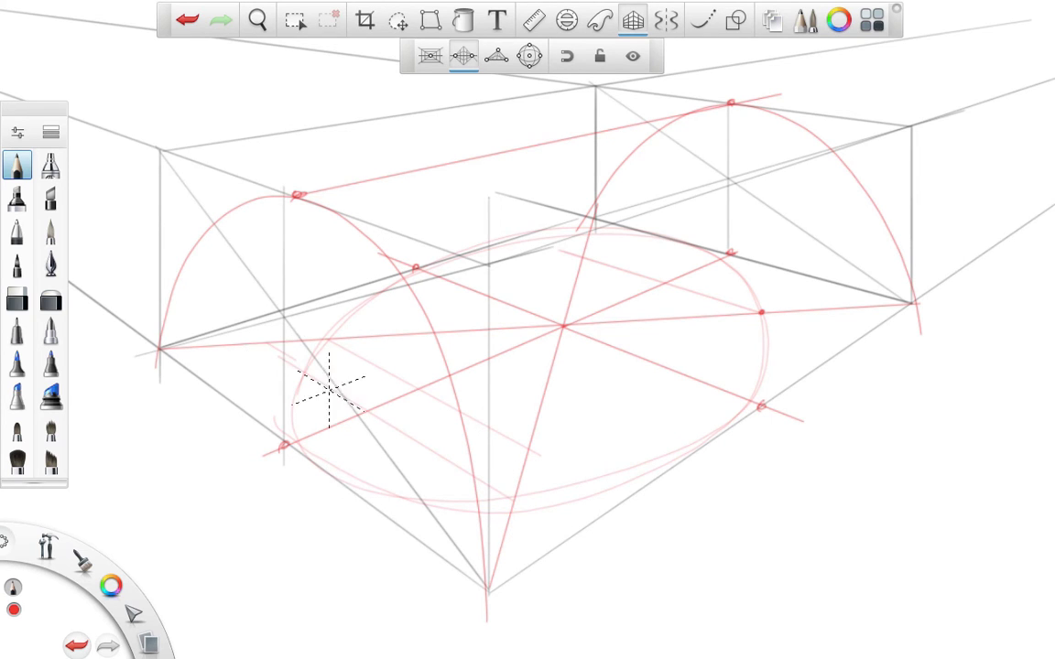
Undo the guided construction lines, the diagonal mark and the floor ellipse
key(ctrl+z)
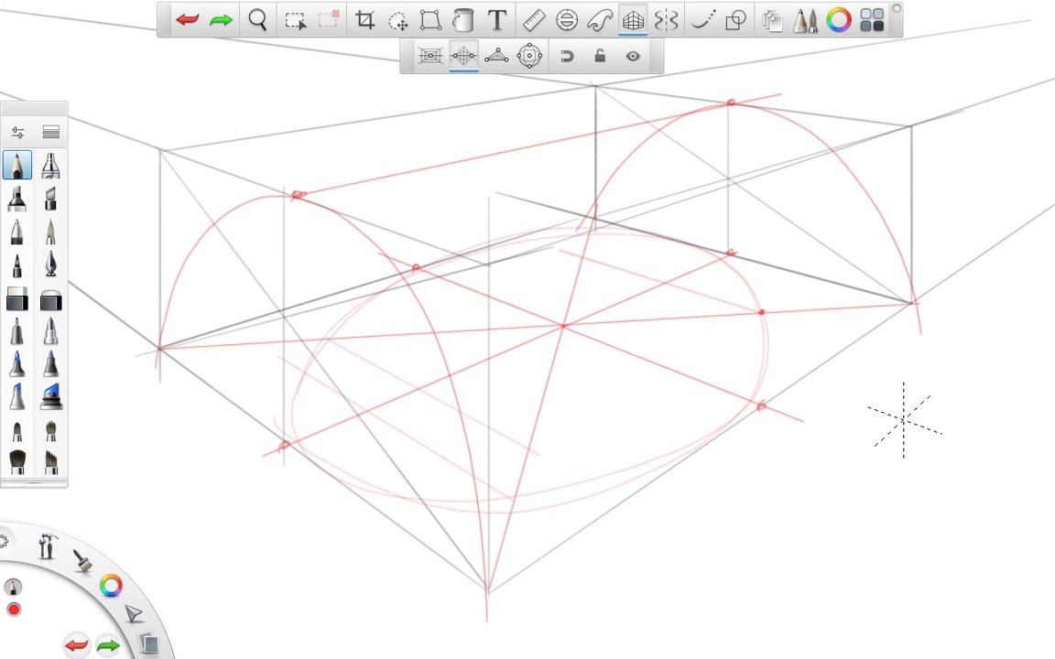
key(ctrl+z)
key(ctrl+z)
key(ctrl+z)
key(ctrl+z)
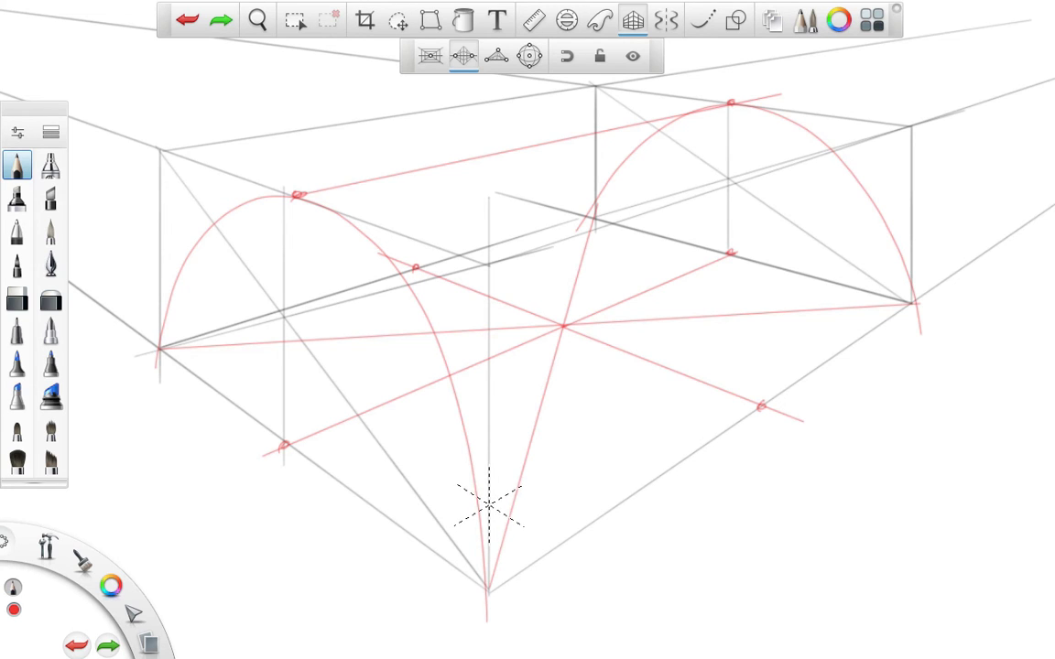
Draw a light red perspective rectangle on the floor with its corners on the floor diagonals, using the two-point perspective guide
drag(517, 490, 806, 320)
drag(821, 310, 650, 259)
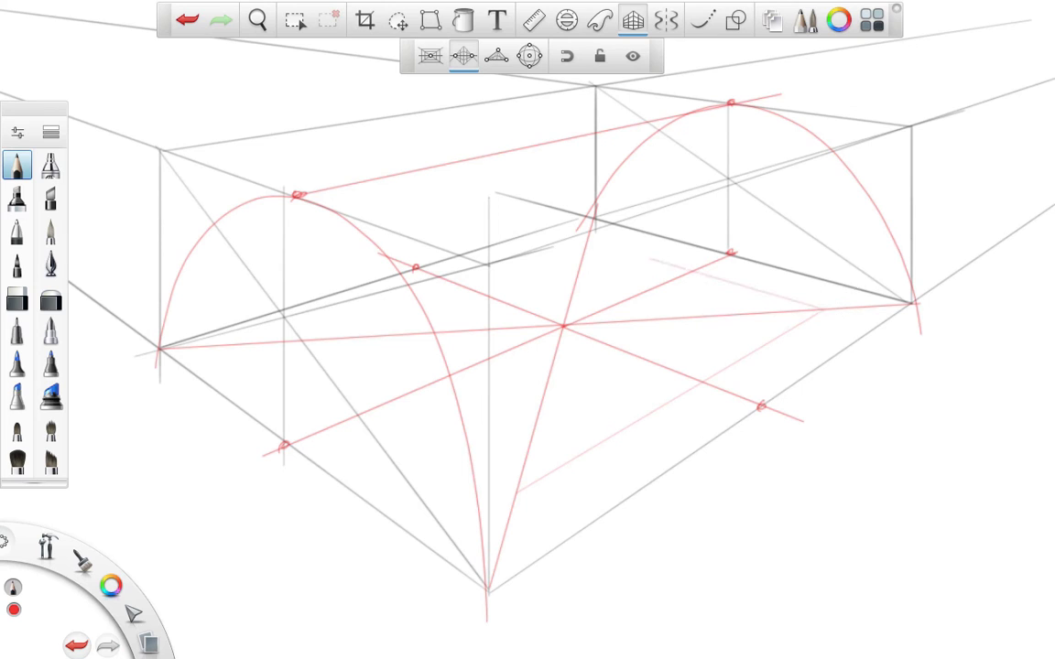
drag(549, 233, 352, 320)
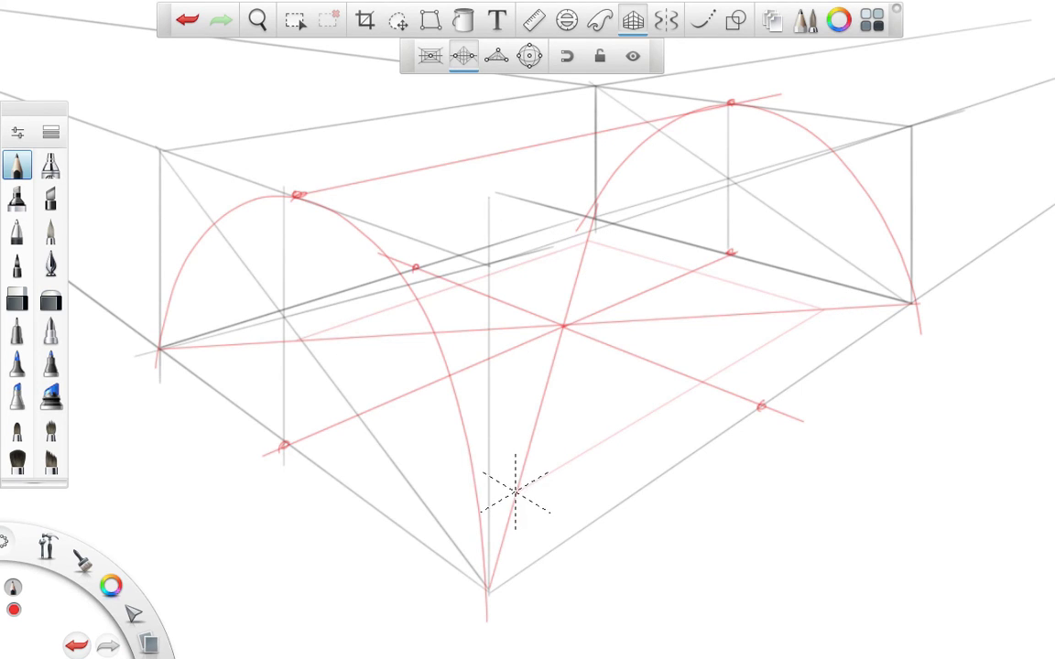
drag(517, 492, 309, 369)
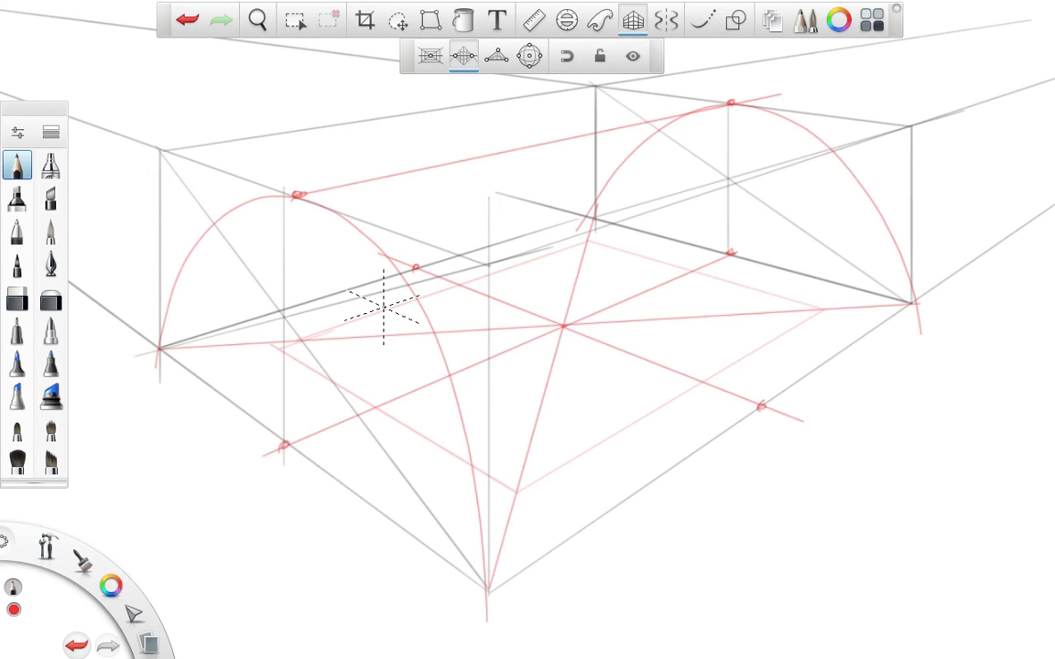
Sketch the floor ellipse in light red with Steady Stroke, undo the first attempt, and redraw it through the midpoints and rectangle corners
click(701, 20)
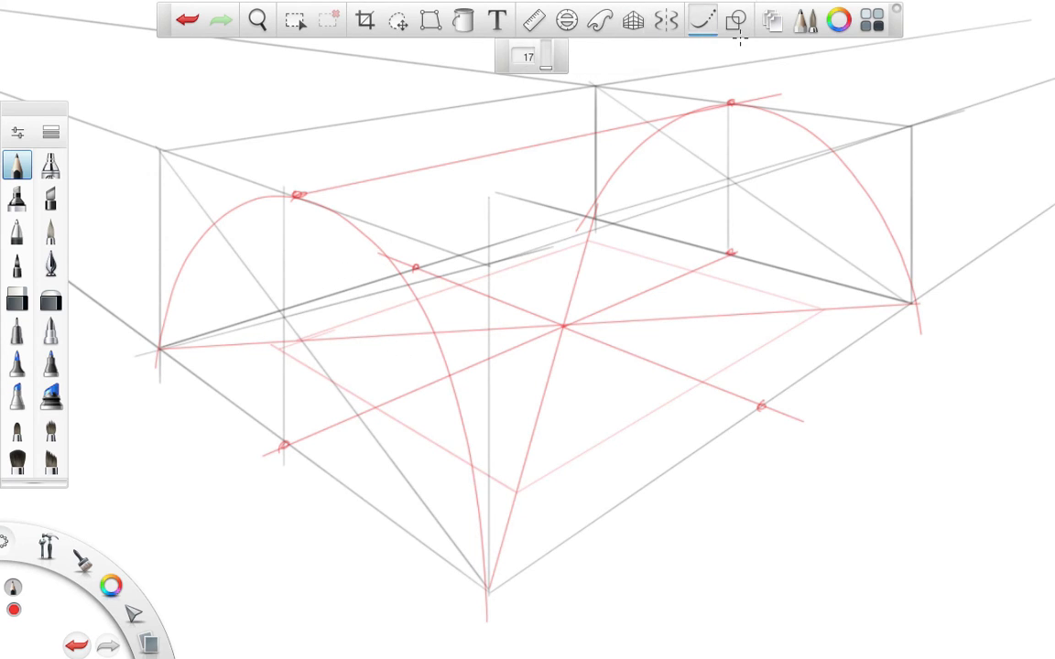
mouse_move(271, 425)
mouse_down()
mouse_move(288, 440)
mouse_move(473, 494)
mouse_move(701, 437)
mouse_move(801, 321)
mouse_move(608, 224)
mouse_move(407, 239)
mouse_move(275, 366)
mouse_move(382, 473)
mouse_move(598, 471)
mouse_move(770, 365)
mouse_move(654, 236)
mouse_move(383, 283)
mouse_move(261, 370)
mouse_move(412, 449)
mouse_up()
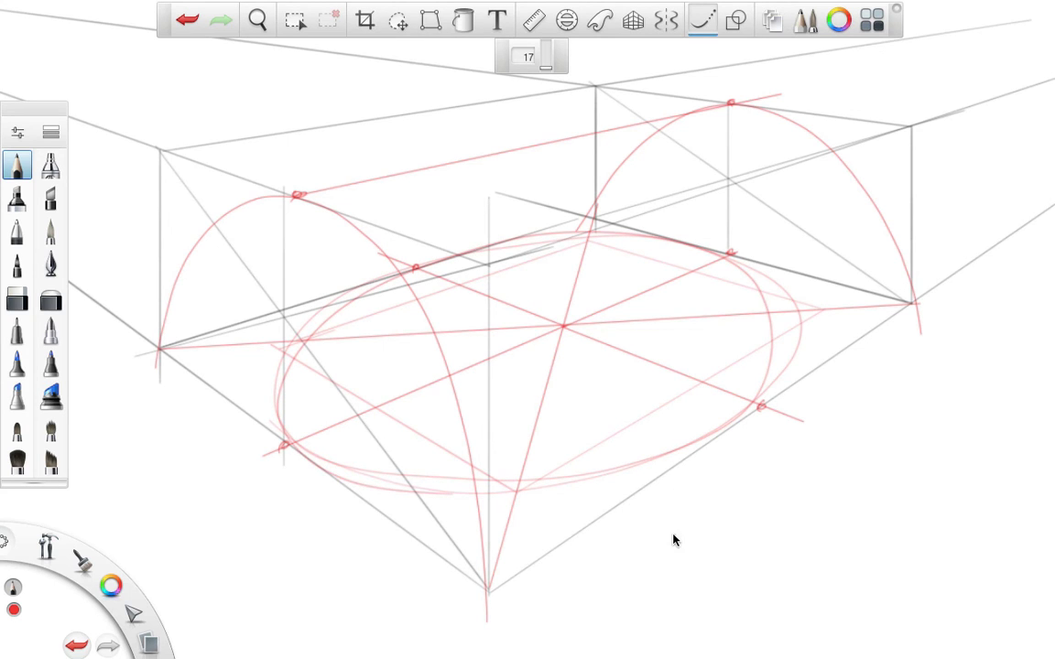
drag(495, 609, 586, 627)
mouse_move(640, 464)
mouse_down()
mouse_move(766, 395)
mouse_move(797, 351)
mouse_move(797, 298)
mouse_move(740, 262)
mouse_move(647, 231)
mouse_up()
key(ctrl+z)
key(ctrl+z)
key(ctrl+z)
key(ctrl+z)
mouse_move(265, 406)
mouse_down()
mouse_move(342, 471)
mouse_move(512, 492)
mouse_move(675, 447)
mouse_move(793, 368)
mouse_move(758, 260)
mouse_move(593, 226)
mouse_move(438, 250)
mouse_move(275, 353)
mouse_move(313, 458)
mouse_move(497, 492)
mouse_move(737, 428)
mouse_move(804, 316)
mouse_move(643, 235)
mouse_move(441, 252)
mouse_move(275, 354)
mouse_move(257, 407)
mouse_up()
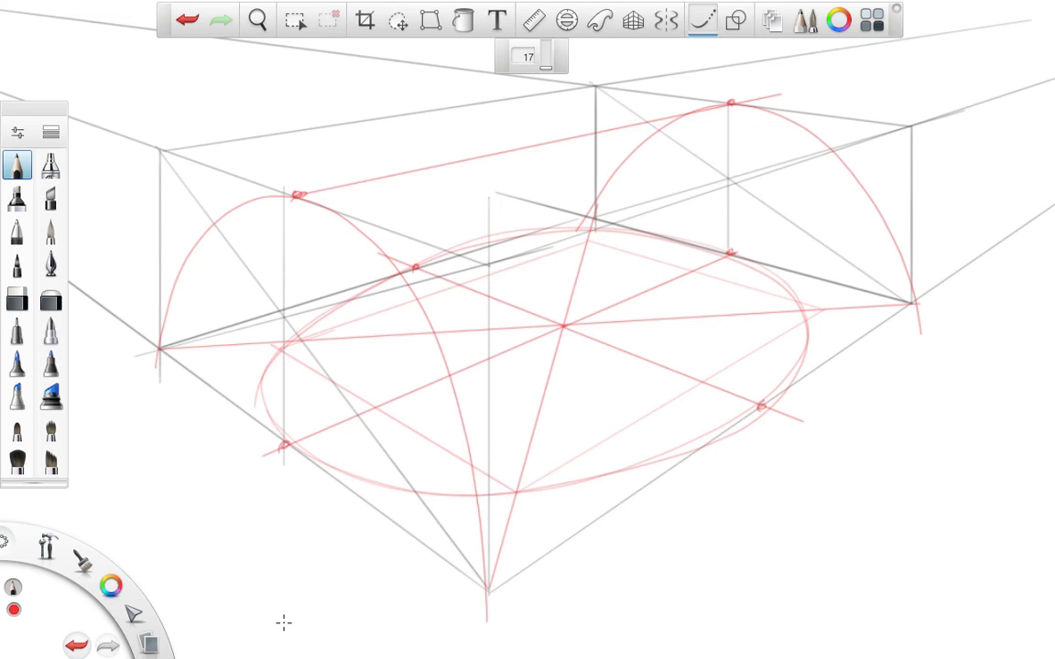
click(717, 23)
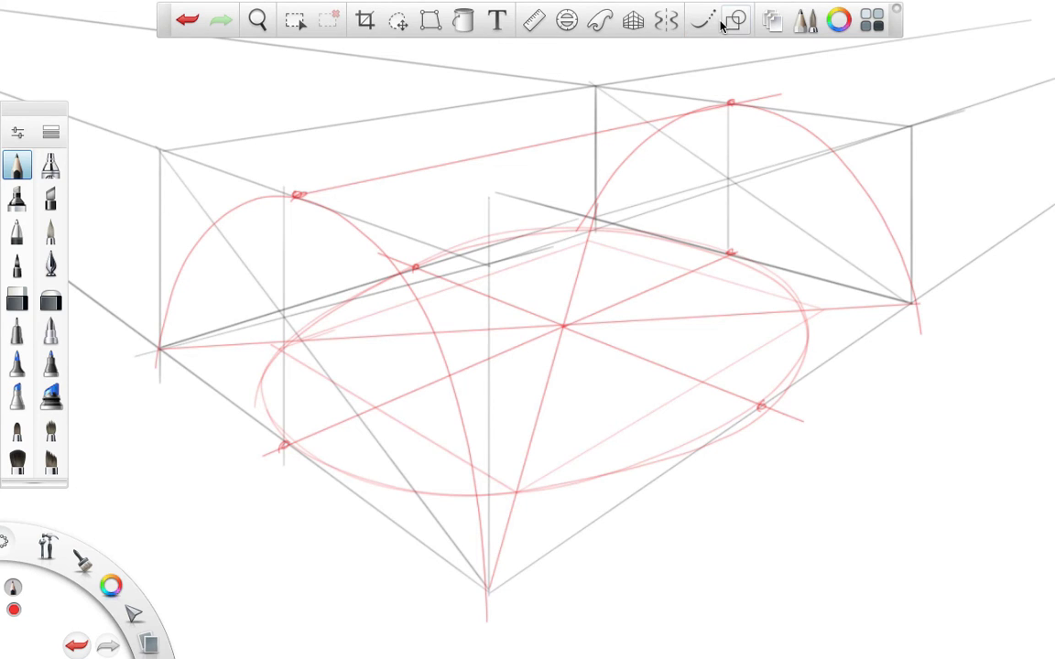
Darken the two long-side floor midpoints and sketch a small half-ellipse diagram with its lowest point marked beside the vault
drag(411, 266, 422, 263)
drag(760, 406, 772, 407)
mouse_move(730, 487)
mouse_down()
mouse_move(924, 491)
mouse_move(857, 480)
mouse_move(728, 484)
mouse_up()
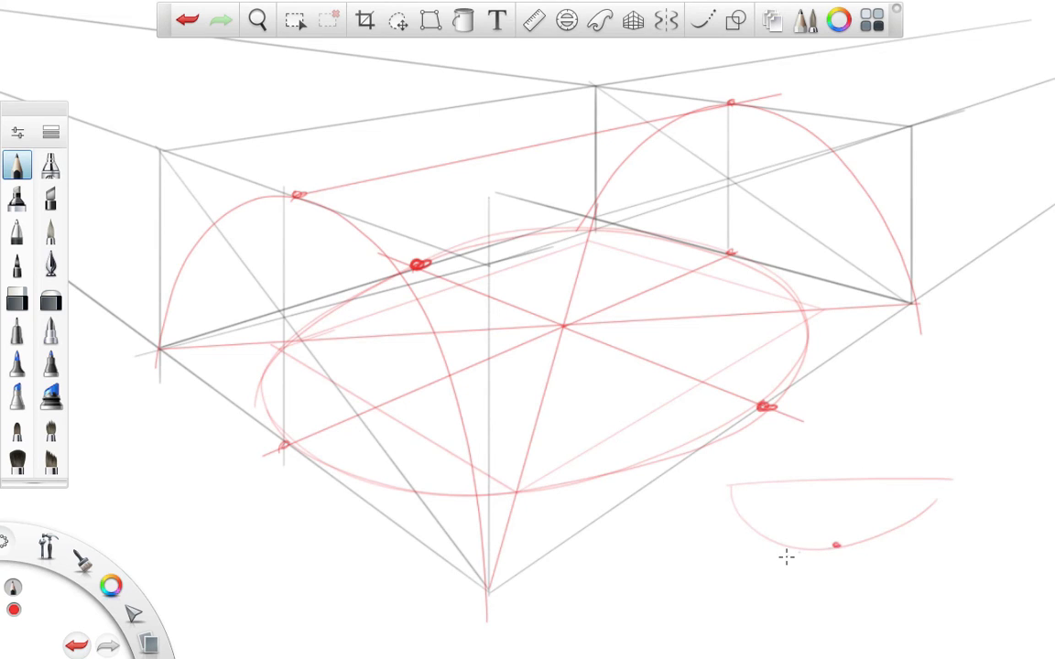
Label both arch crowns 1, and mark the side diagram's two chord ends 1 and its lowest point 2
drag(294, 193, 301, 194)
drag(307, 163, 315, 172)
drag(765, 64, 776, 80)
click(730, 483)
drag(737, 462, 749, 455)
drag(963, 448, 954, 461)
drag(835, 560, 854, 574)
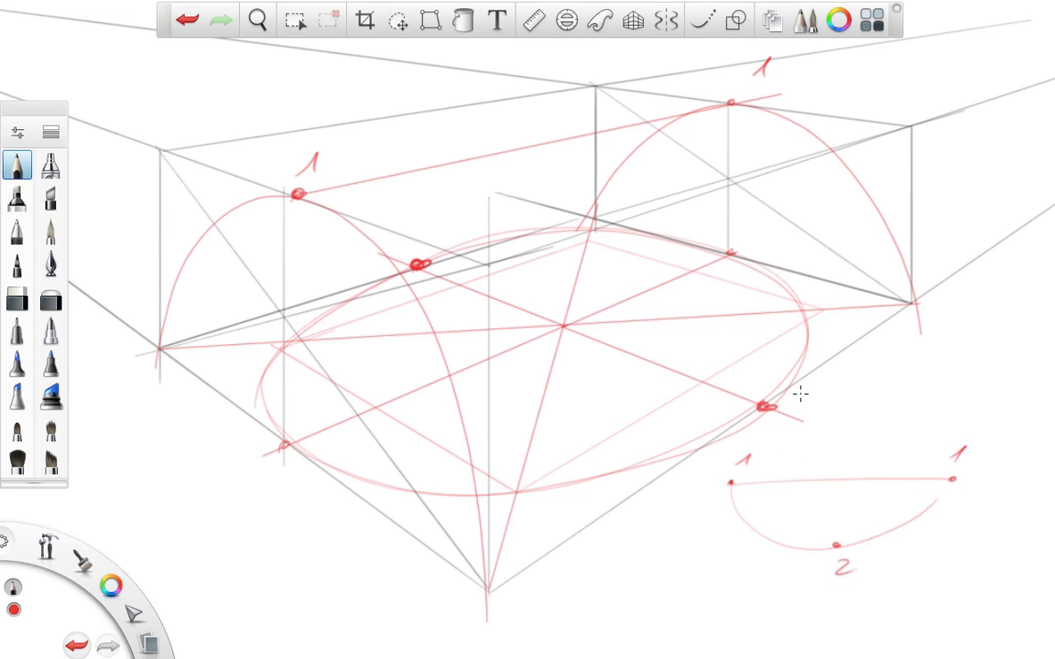
Label the two long-side floor midpoints 2 and add two intermediate points labelled 3 to the side diagram's curve
drag(790, 401, 804, 411)
drag(415, 226, 433, 238)
click(755, 529)
click(909, 522)
drag(740, 540, 749, 553)
drag(927, 533, 930, 547)
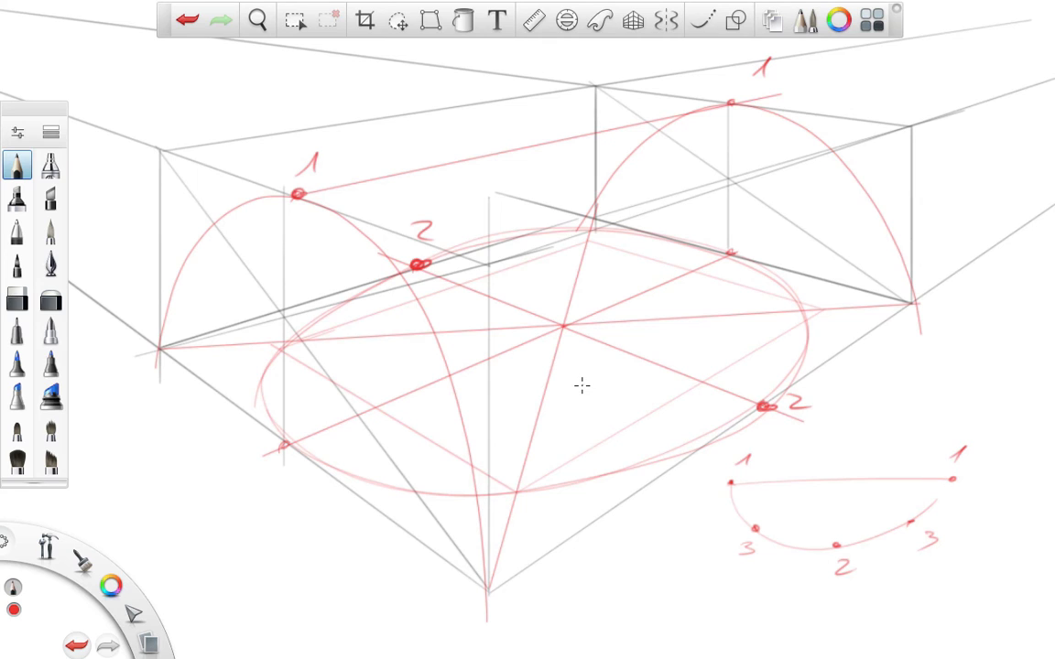
Erase gaps along the two red floor diagonals to turn them into broken dashed lines
click(17, 299)
click(558, 348)
click(551, 371)
click(544, 395)
click(538, 421)
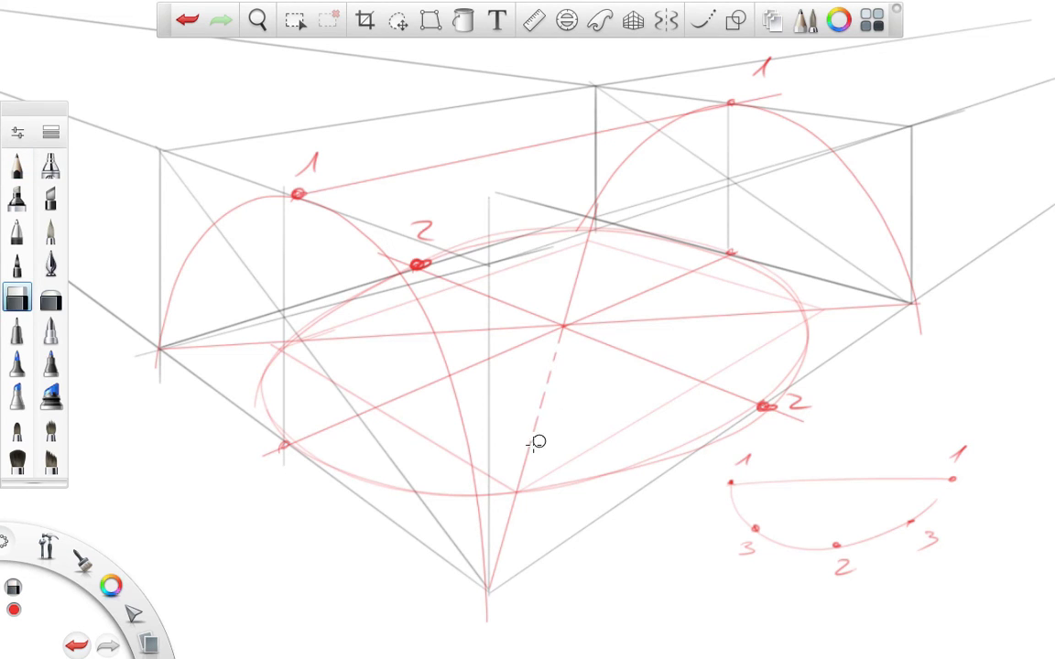
click(530, 446)
click(523, 469)
drag(703, 317, 779, 304)
click(460, 330)
click(373, 336)
click(236, 343)
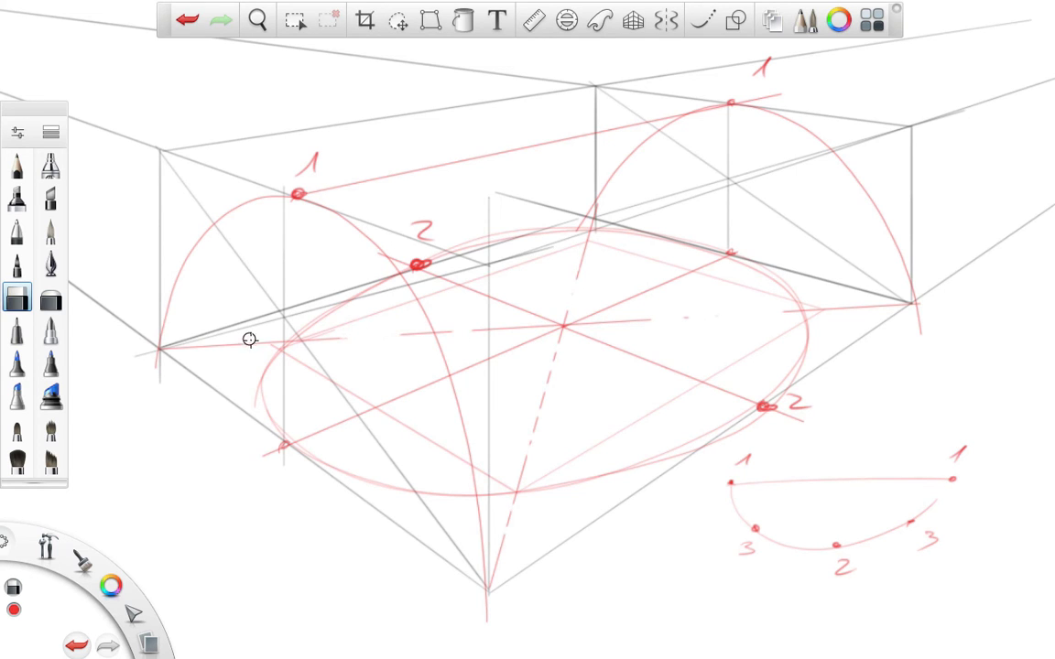
drag(540, 408, 556, 354)
click(516, 328)
click(524, 327)
click(603, 324)
click(629, 321)
Draw light blue guided lines from the near arch down to the floor edge, across the floor, and up from the ellipse crossing
drag(110, 585, 71, 632)
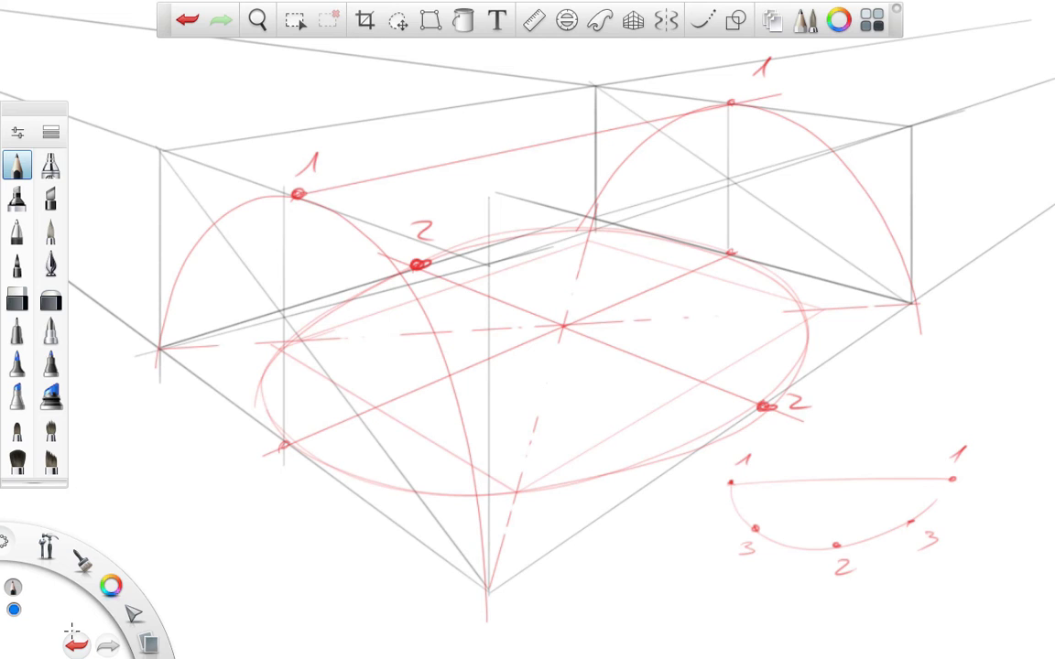
click(633, 20)
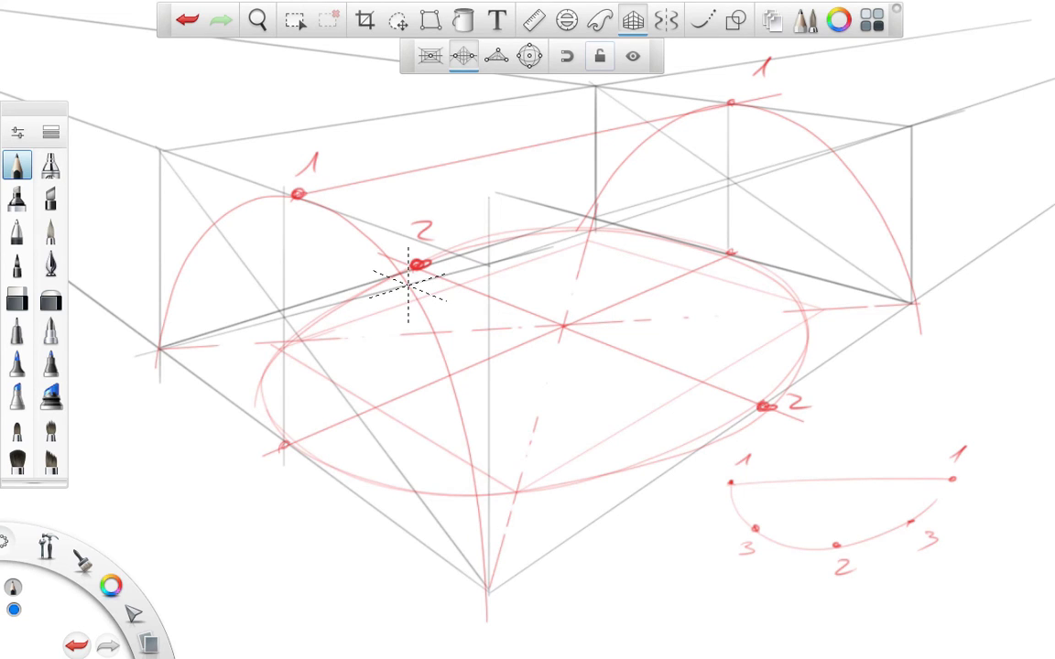
drag(409, 284, 410, 485)
key(ctrl+z)
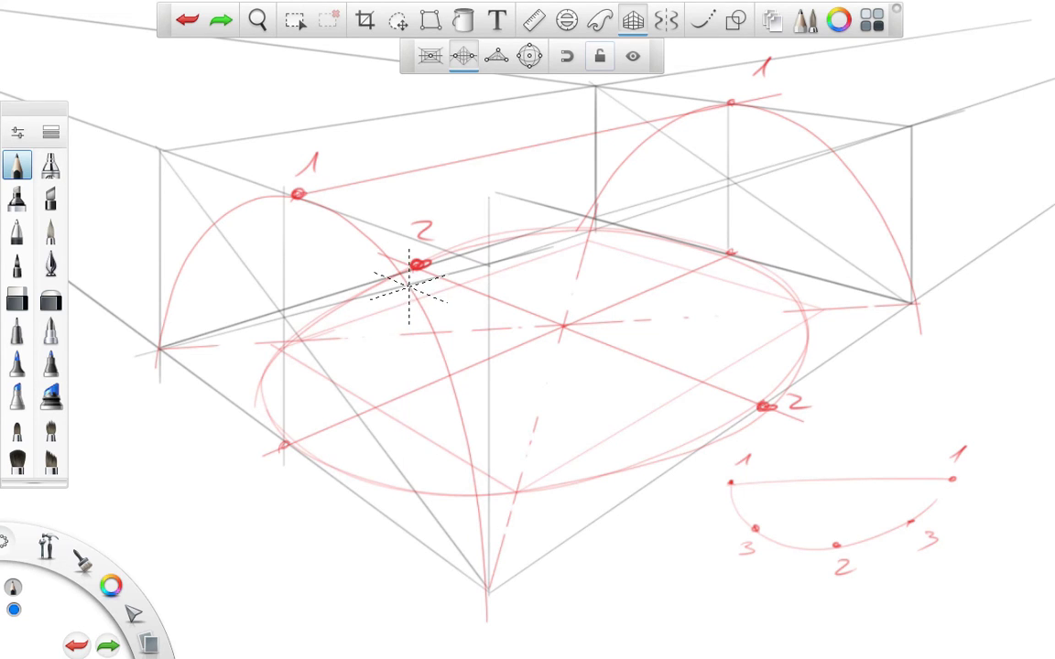
mouse_move(408, 284)
mouse_down()
mouse_move(409, 495)
mouse_move(467, 500)
mouse_move(472, 229)
mouse_up()
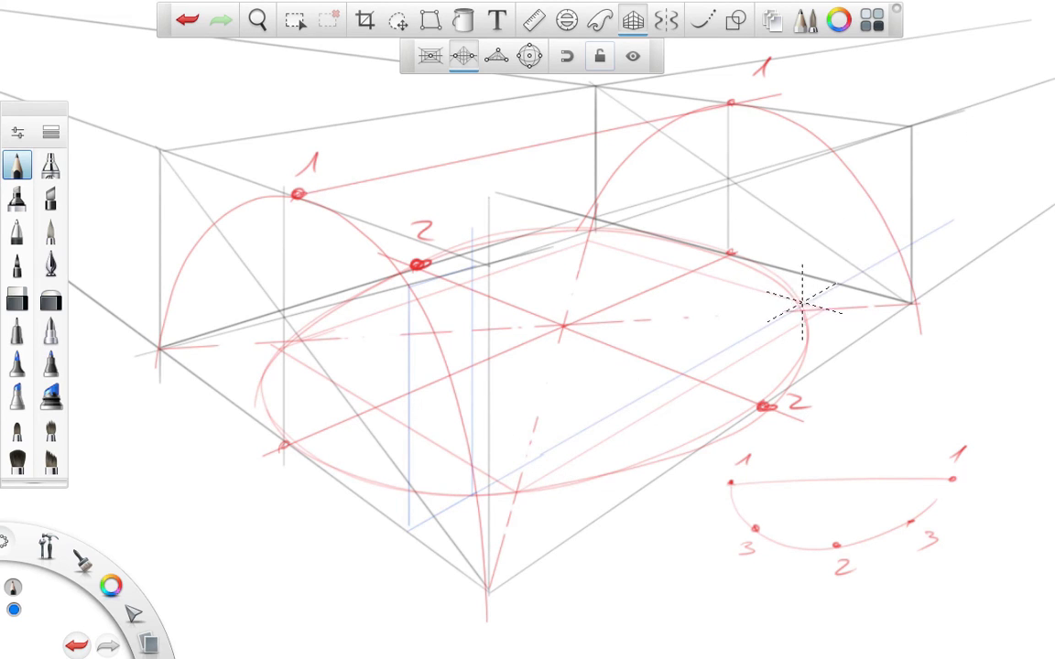
Add blue guide lines from the far arch and the ellipse's far crossing, and mark the first two curve points in blue
drag(838, 285, 838, 237)
drag(778, 172, 836, 159)
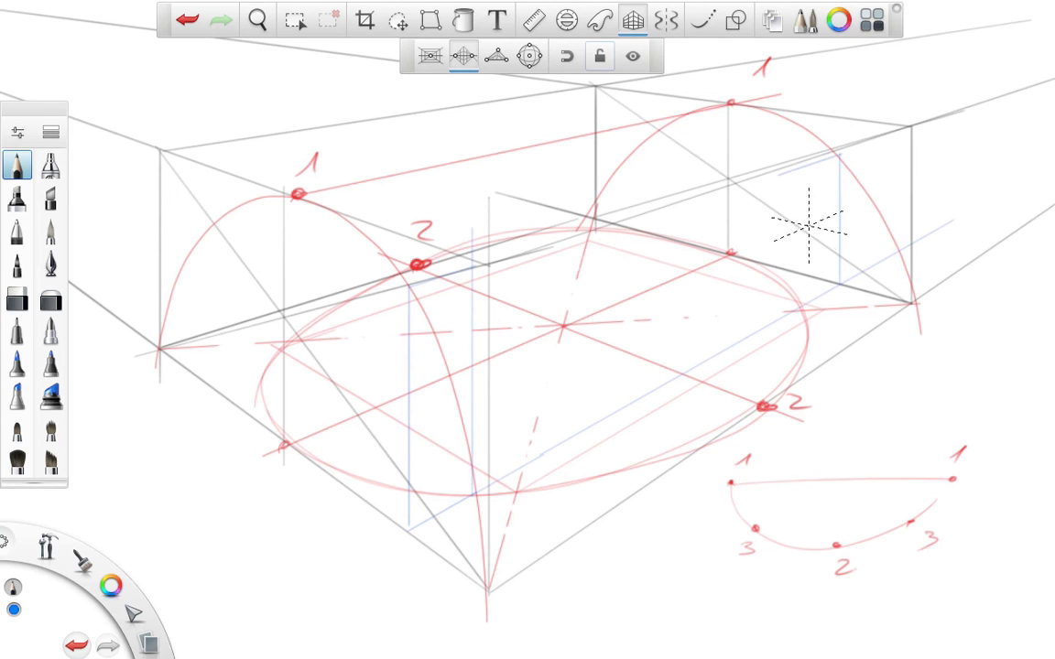
drag(801, 304, 801, 169)
click(633, 19)
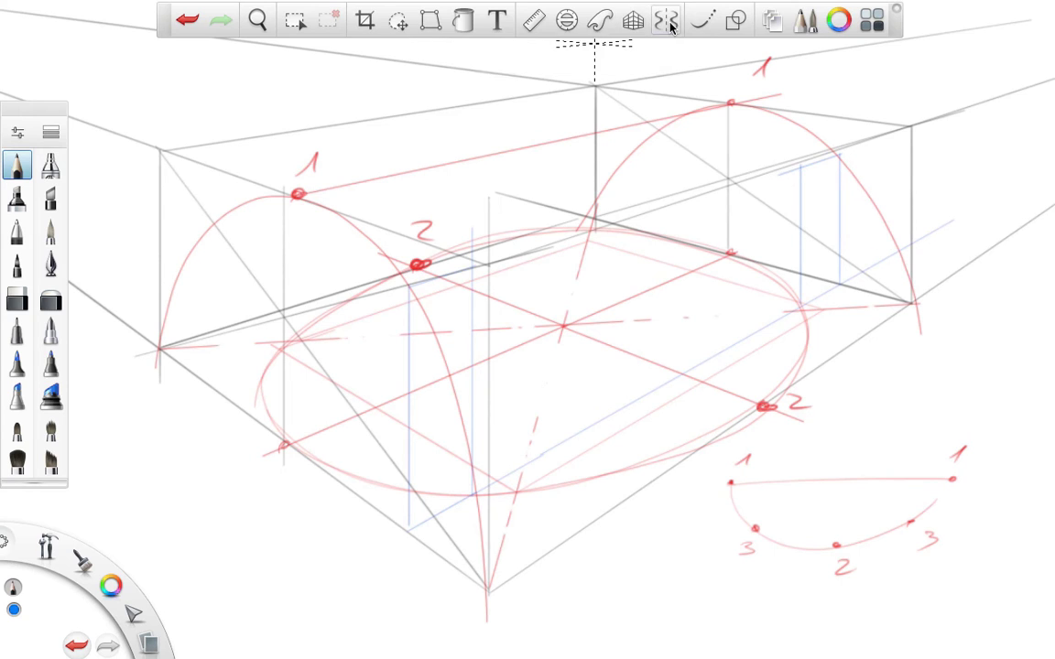
click(800, 167)
click(472, 267)
Construct a second, lower blue section line at the far arch and mark its intersection above the floor ellipse
click(633, 20)
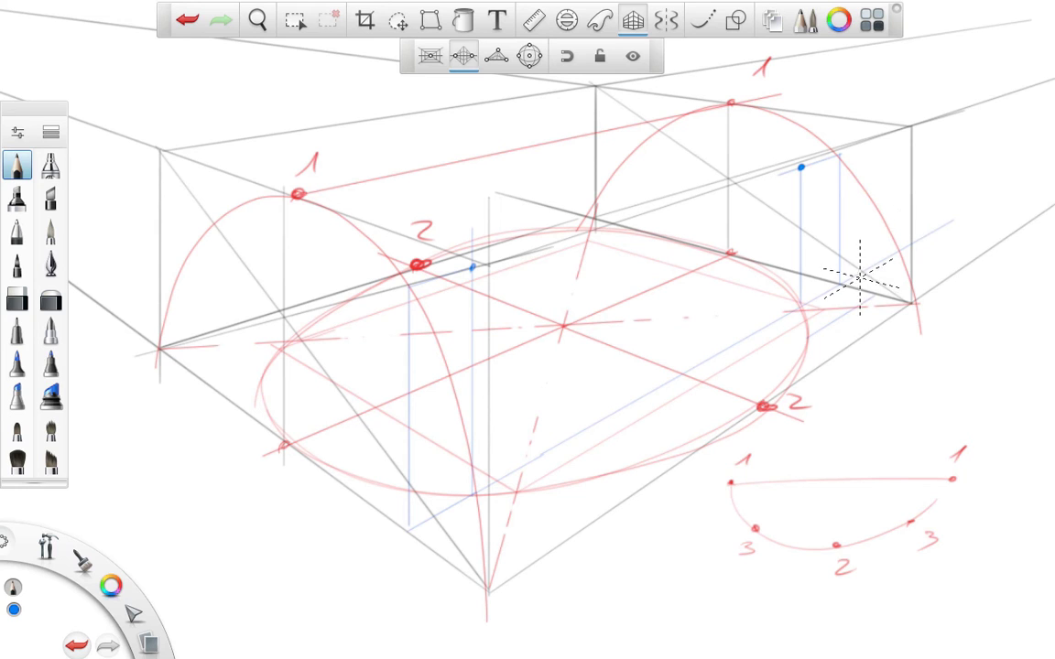
drag(875, 286, 875, 245)
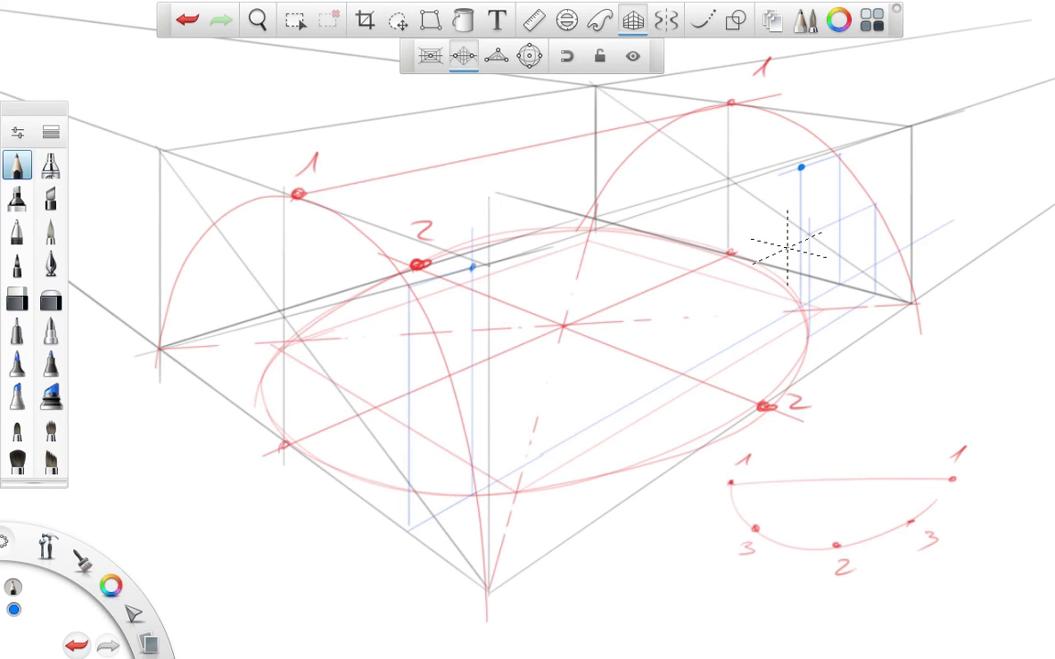
click(633, 25)
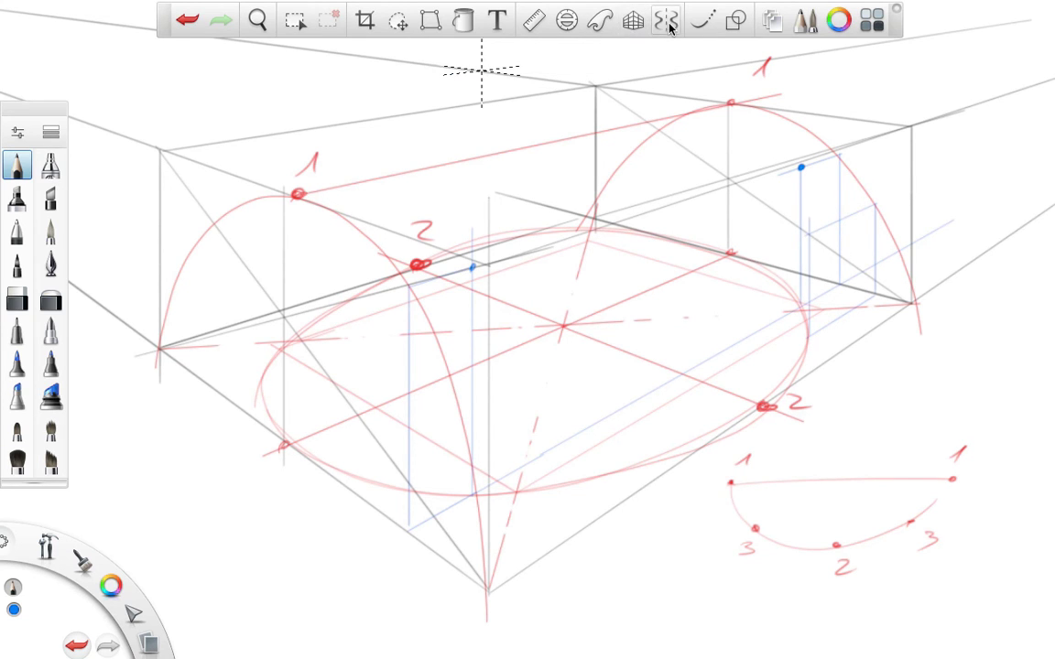
click(809, 235)
Extend the second blue section line to the near arch, raise verticals at the floor edge and ellipse, and mark the matching curve point
click(634, 20)
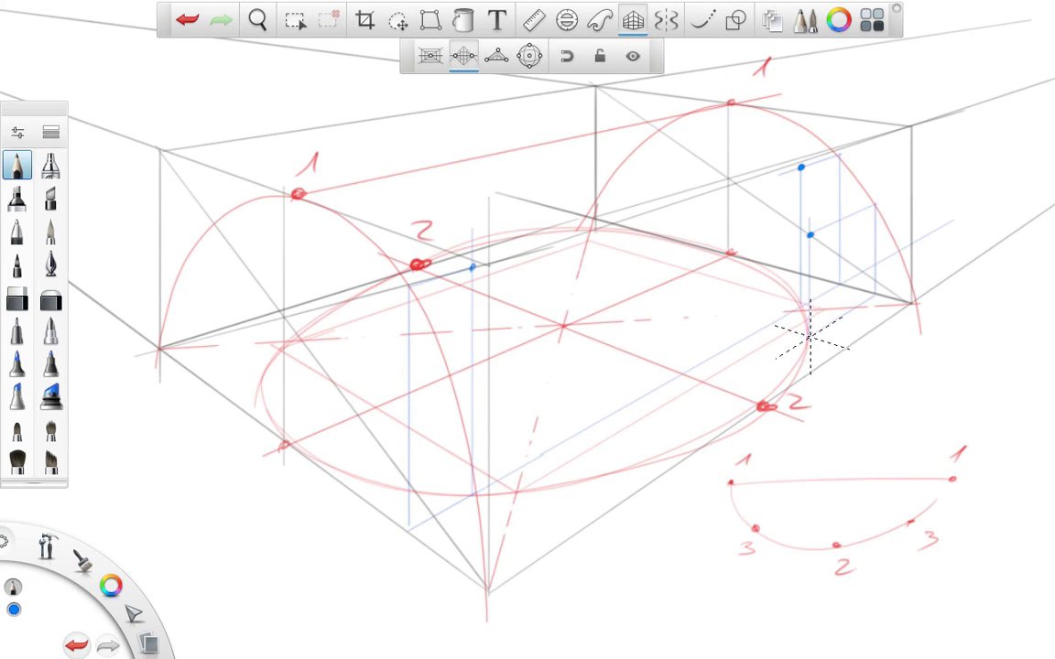
mouse_move(809, 340)
mouse_down()
mouse_move(586, 394)
mouse_move(435, 487)
mouse_up()
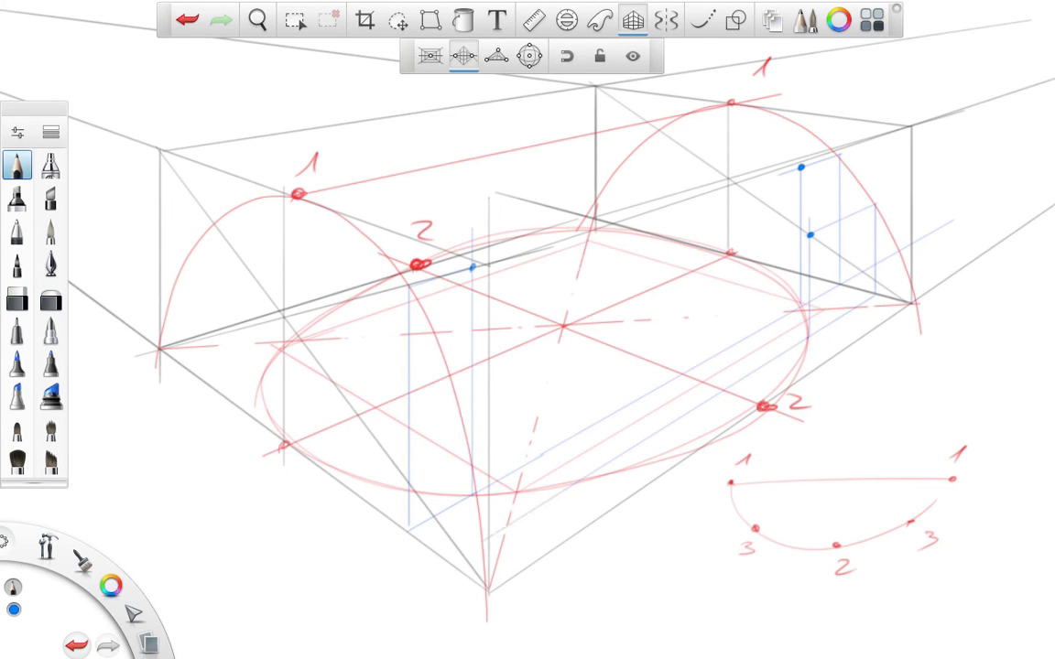
drag(448, 563, 449, 481)
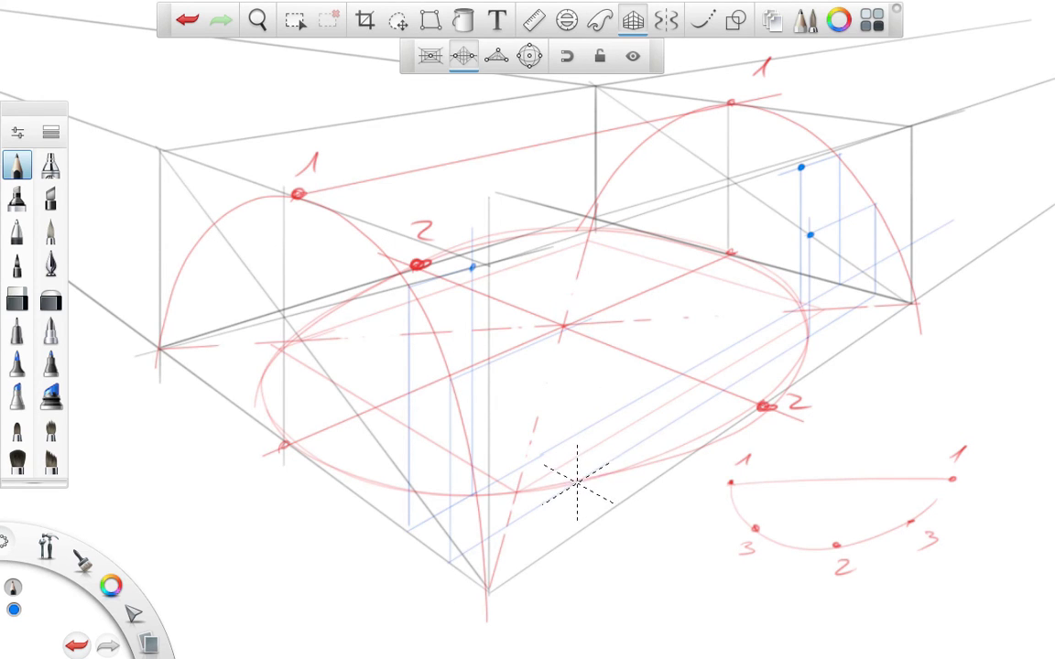
drag(577, 483, 577, 328)
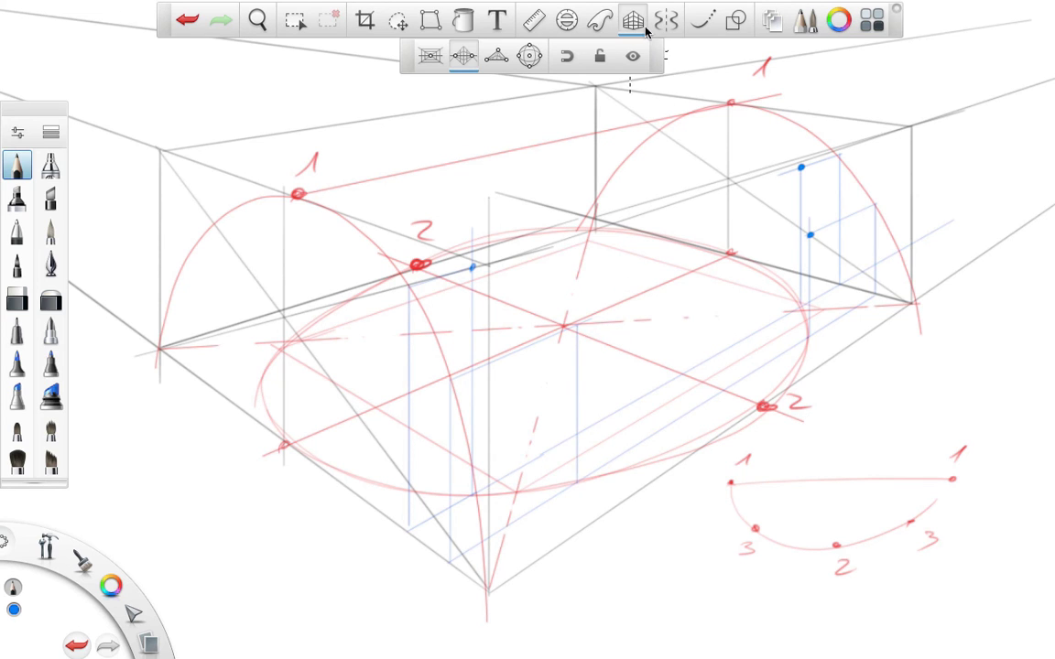
click(637, 23)
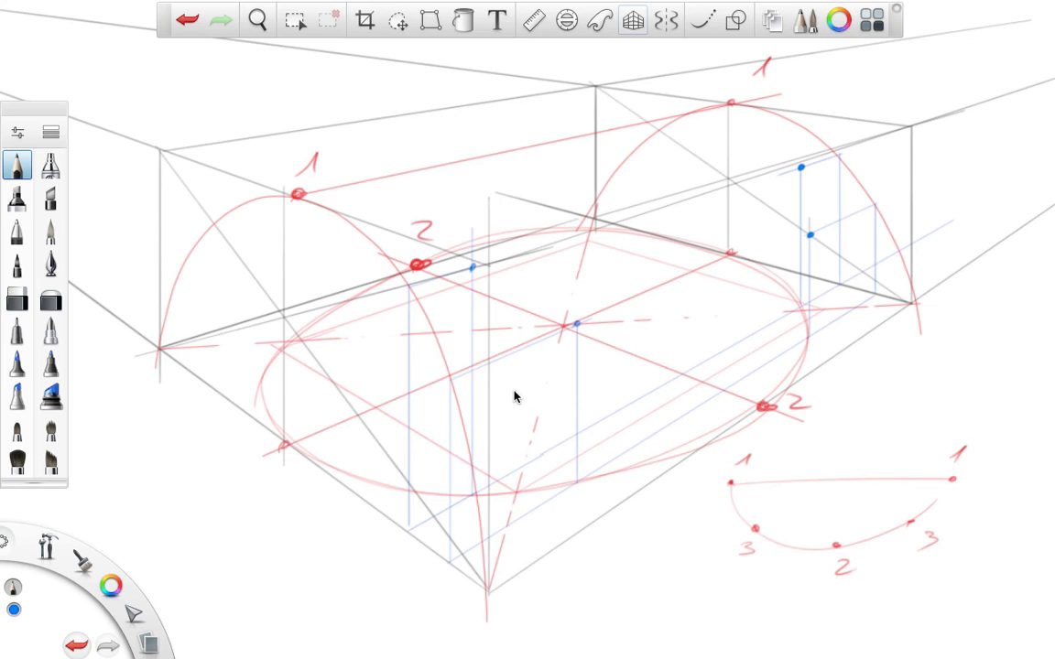
Try smooth blue curves through the marked points with Steady Stroke, and undo them
click(702, 20)
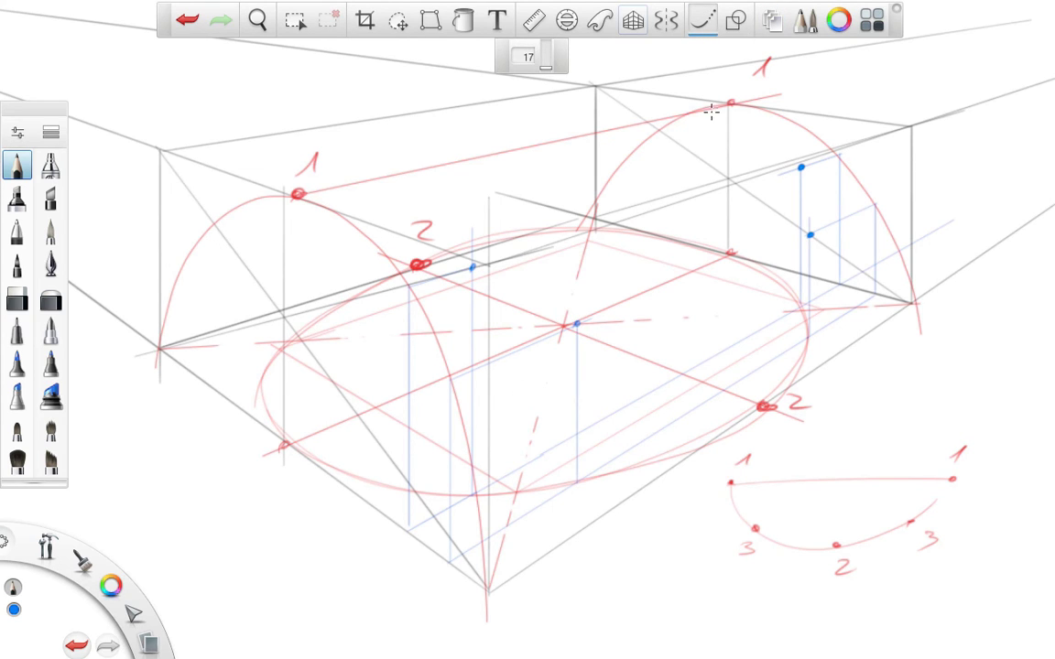
mouse_move(670, 123)
mouse_down()
mouse_move(706, 101)
mouse_move(760, 103)
mouse_move(800, 160)
mouse_move(815, 249)
mouse_move(807, 328)
mouse_move(779, 379)
mouse_move(709, 403)
mouse_move(628, 376)
mouse_move(454, 244)
mouse_move(298, 194)
mouse_up()
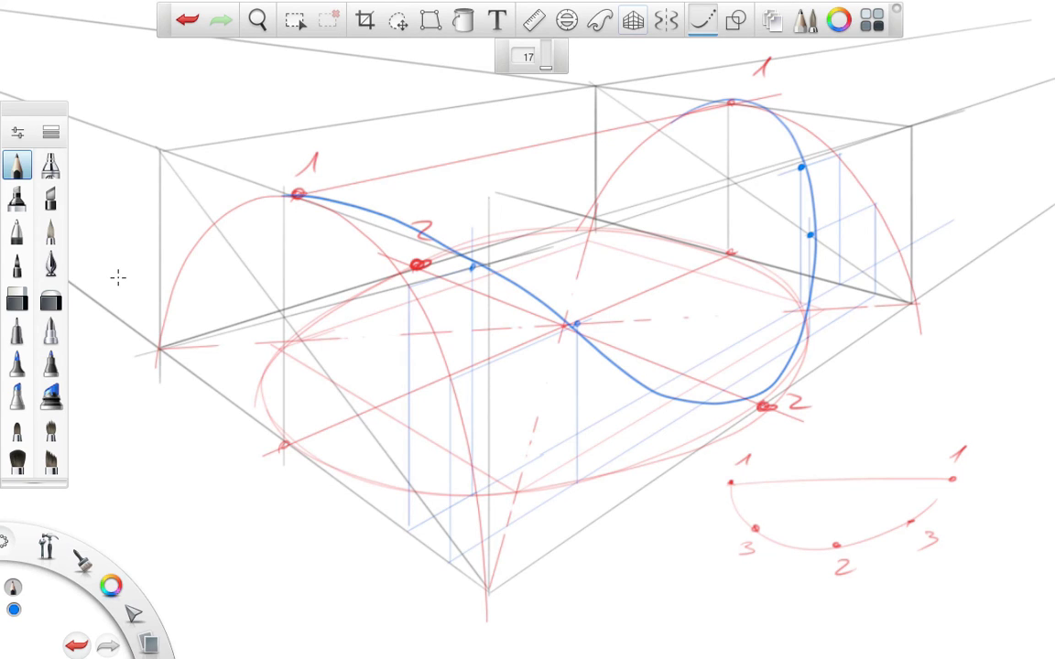
key(ctrl+z)
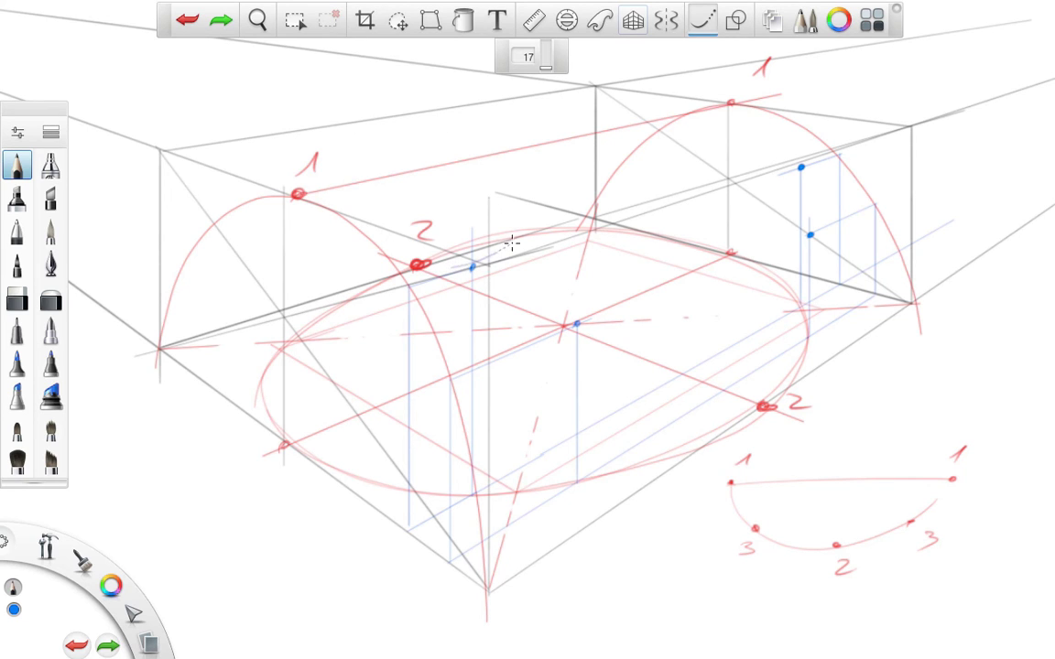
mouse_move(452, 256)
mouse_down()
mouse_move(474, 264)
mouse_move(572, 217)
mouse_move(661, 124)
mouse_move(723, 103)
mouse_move(760, 114)
mouse_move(794, 151)
mouse_move(817, 207)
mouse_move(821, 277)
mouse_move(805, 349)
mouse_move(742, 426)
mouse_up()
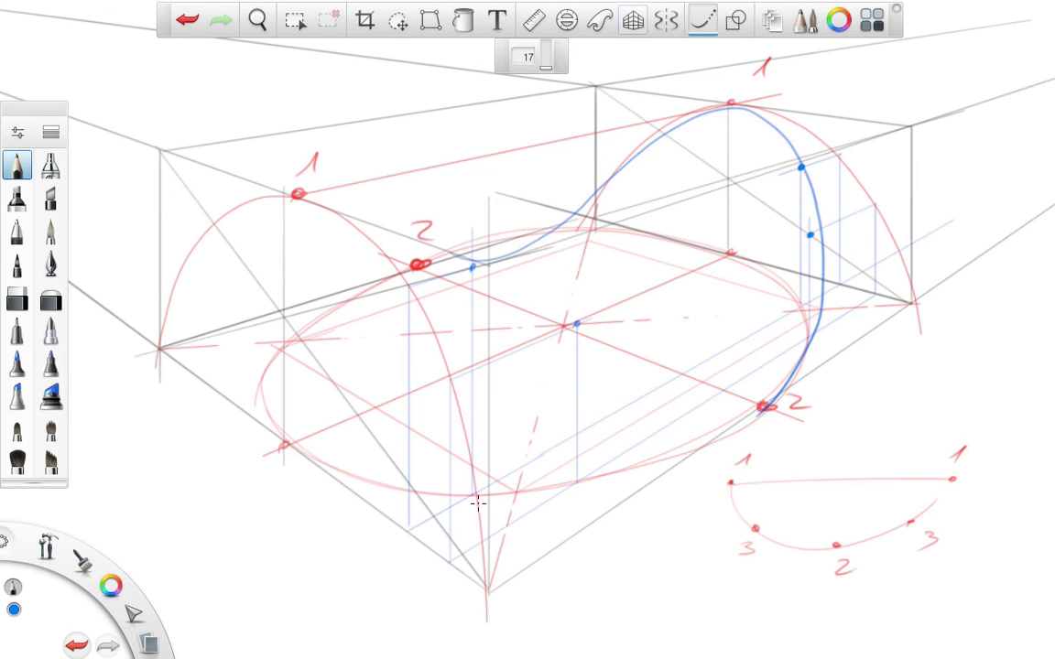
mouse_move(810, 335)
mouse_down()
mouse_move(765, 398)
mouse_move(739, 407)
mouse_move(698, 413)
mouse_move(627, 385)
mouse_up()
mouse_move(565, 327)
mouse_down()
mouse_move(378, 209)
mouse_move(272, 188)
mouse_move(296, 191)
mouse_move(271, 195)
mouse_move(258, 211)
mouse_move(269, 264)
mouse_move(311, 285)
mouse_move(395, 284)
mouse_move(512, 249)
mouse_up()
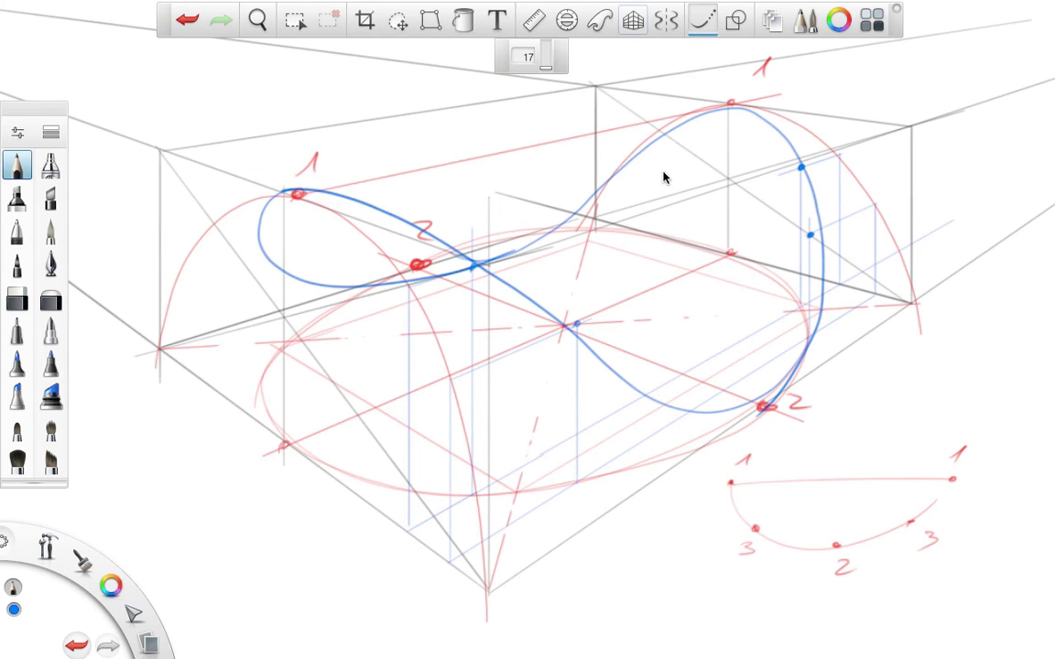
key(ctrl+z)
key(ctrl+z)
key(ctrl+z)
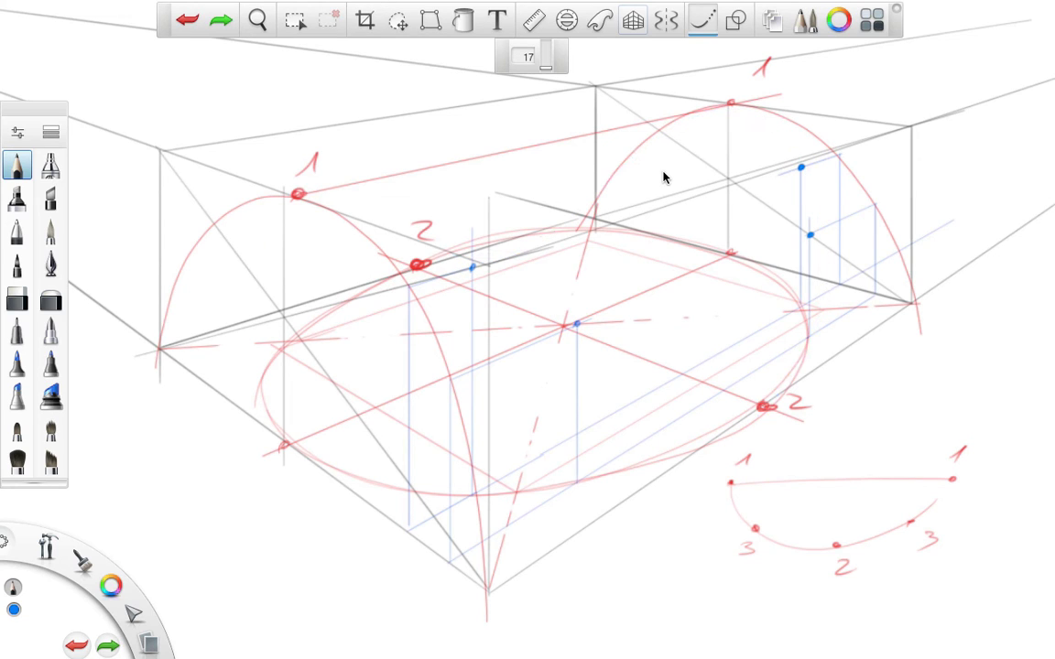
Switch to green and construct a perspective section line from the near arch down to the floor, marking its curve point beside the apex
click(633, 20)
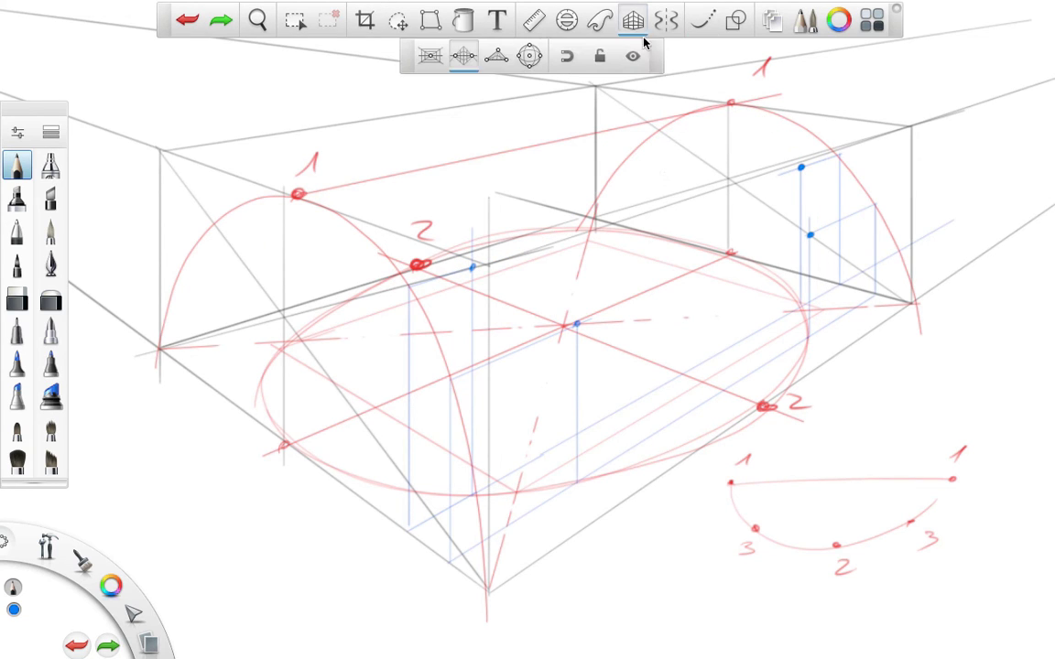
drag(110, 585, 82, 600)
mouse_move(403, 272)
mouse_down()
mouse_move(230, 211)
mouse_move(230, 245)
mouse_up()
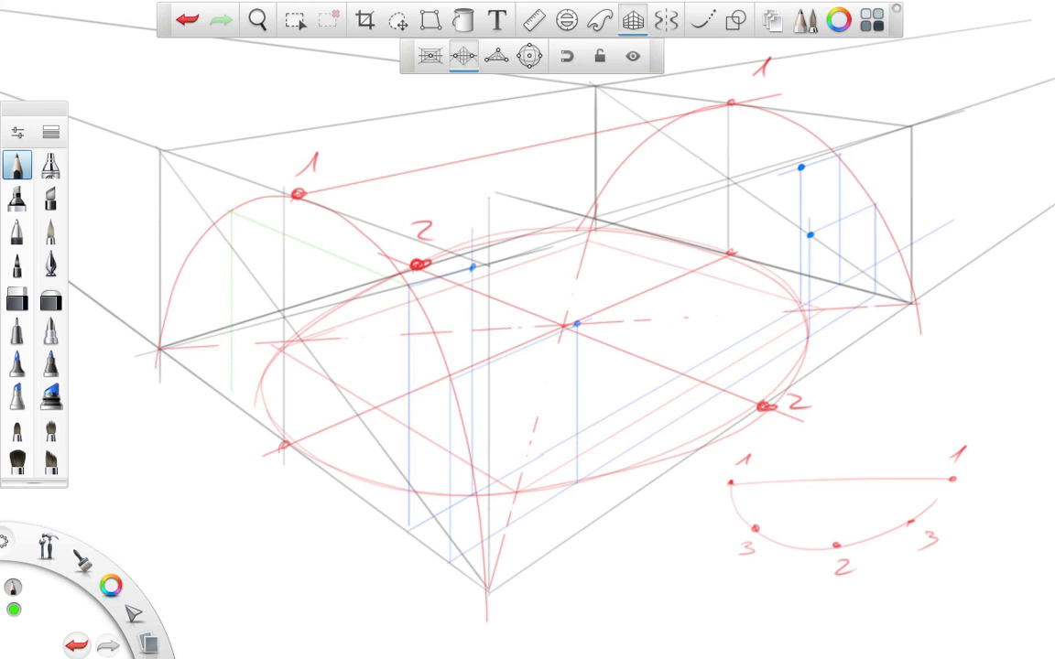
drag(228, 399, 314, 368)
drag(298, 196, 249, 188)
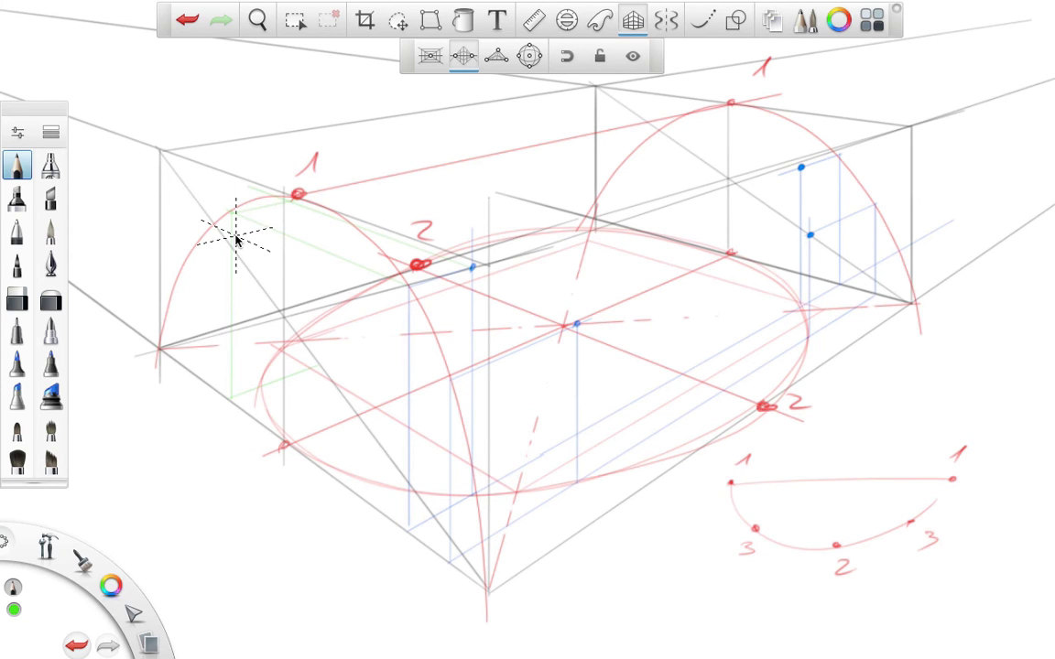
click(300, 195)
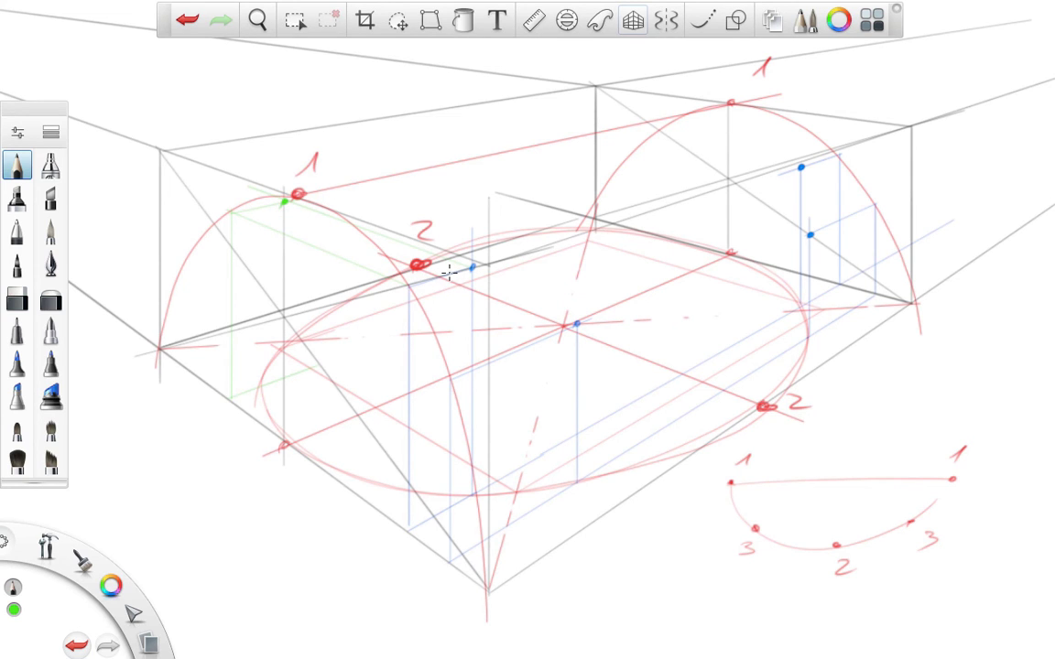
Project green perspective lines from the near floor-ellipse crossing and its blue point toward the near arch, and mark the second green curve point
click(633, 22)
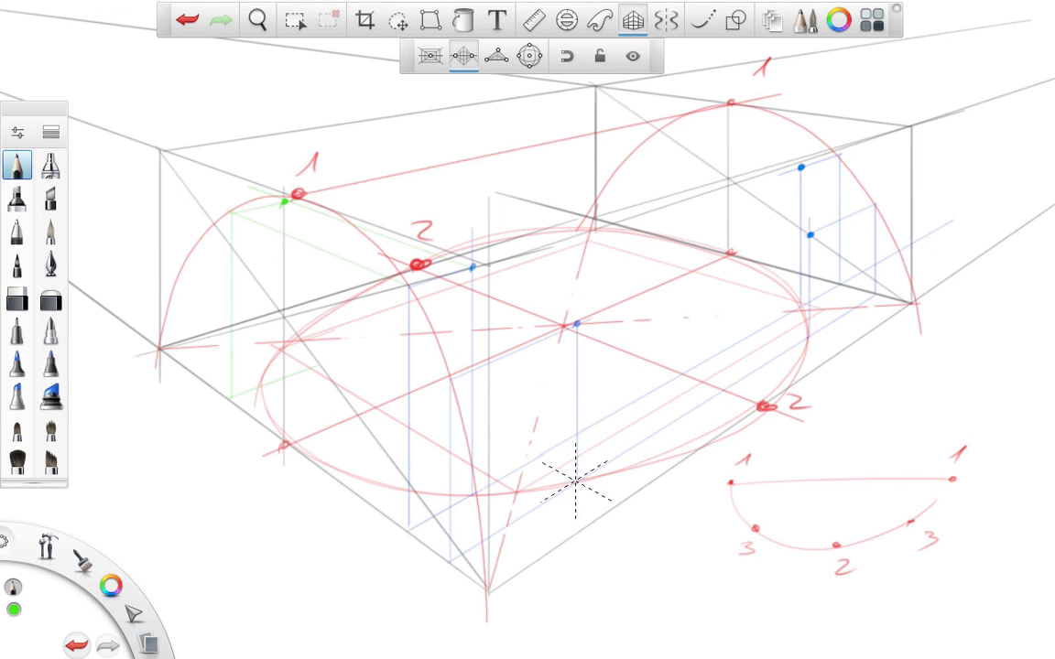
mouse_move(632, 510)
mouse_down()
mouse_move(506, 447)
mouse_move(302, 233)
mouse_up()
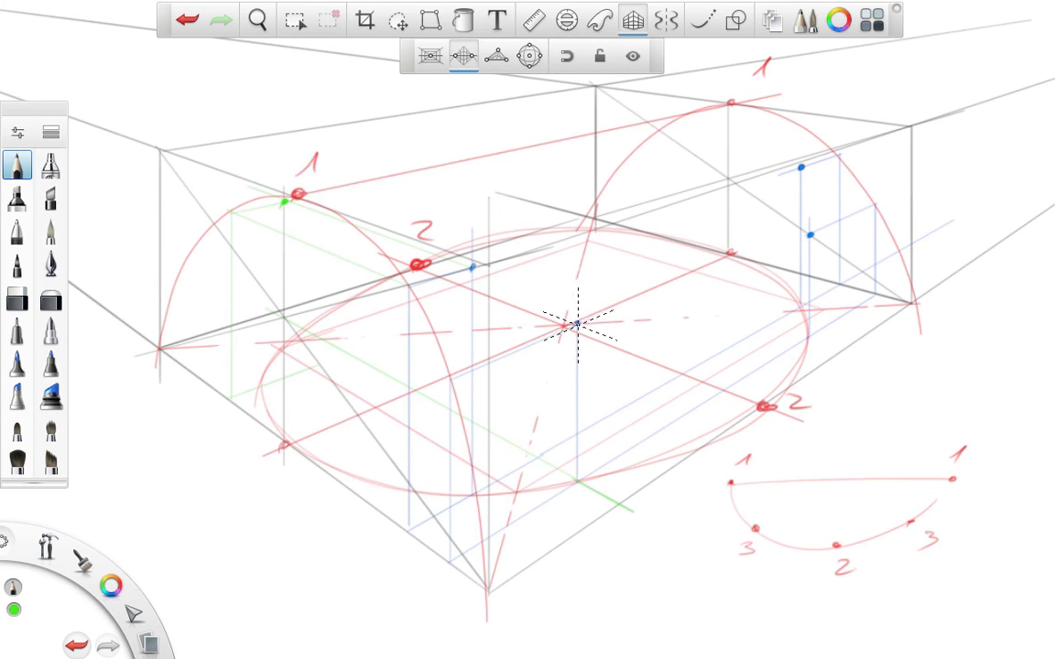
mouse_move(576, 324)
mouse_down()
mouse_move(439, 257)
mouse_move(388, 197)
mouse_up()
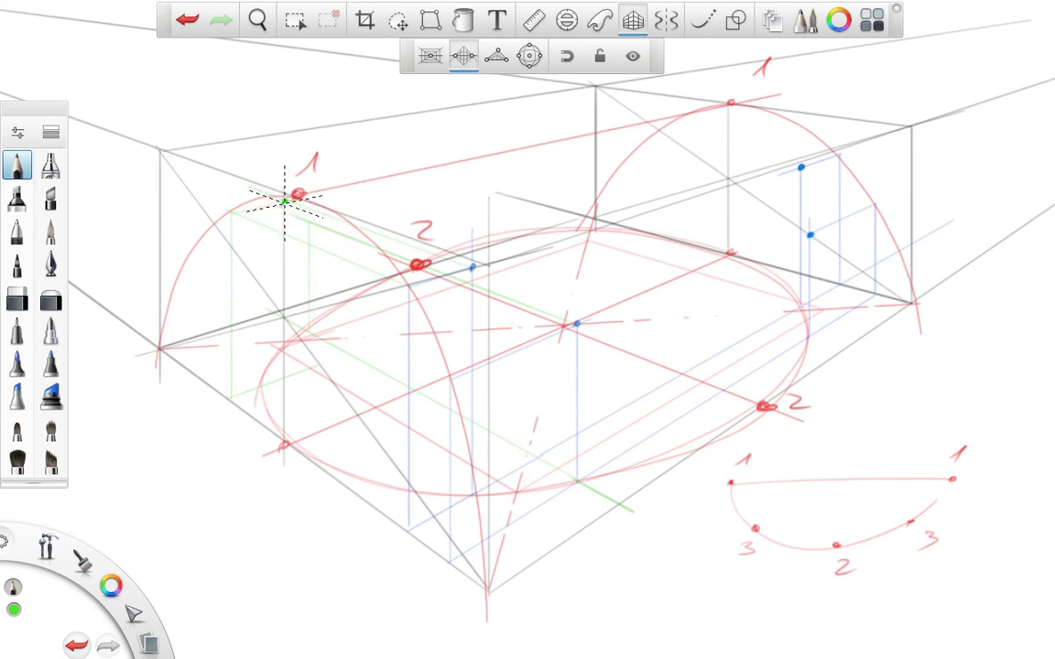
click(633, 19)
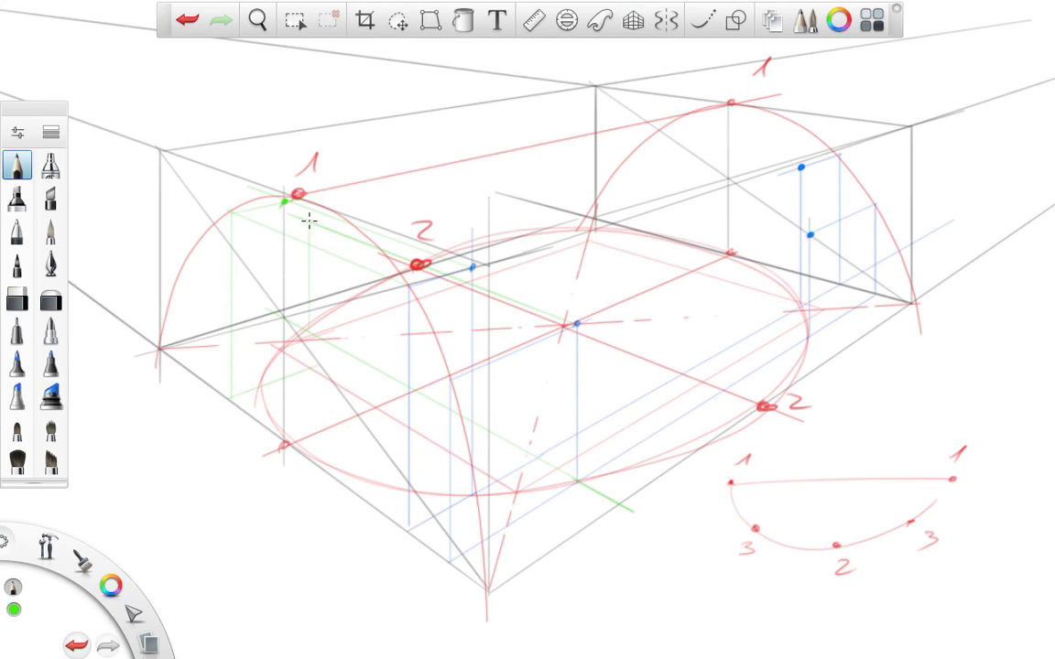
Project green section lines from the far blue points across the far arch, mark two curve points, and add matching lines at the near arch
click(633, 20)
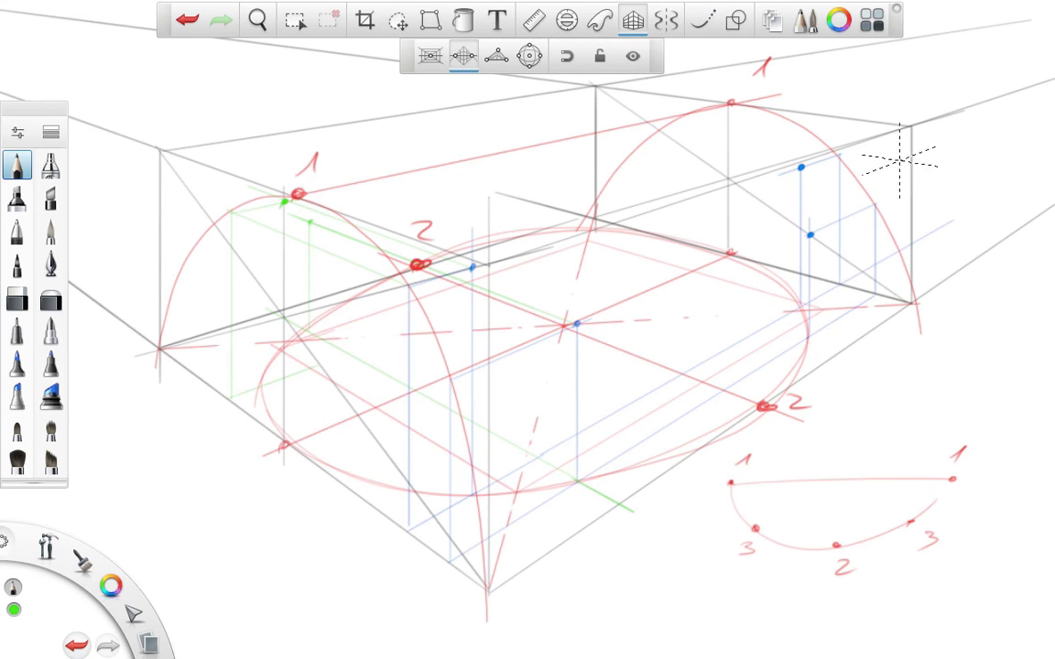
drag(828, 151, 654, 124)
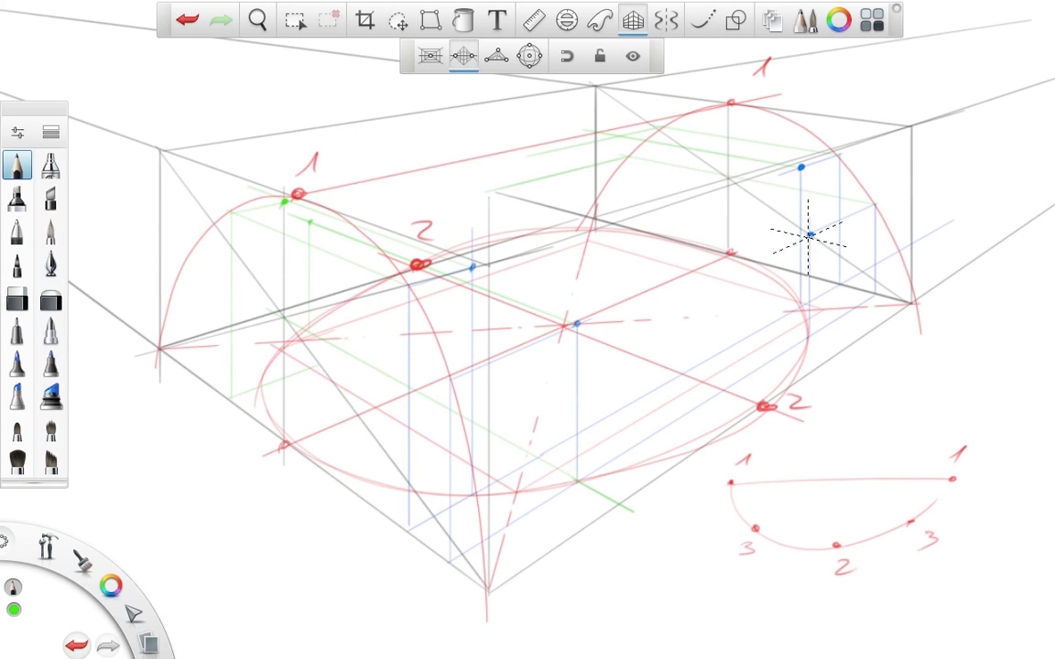
click(632, 20)
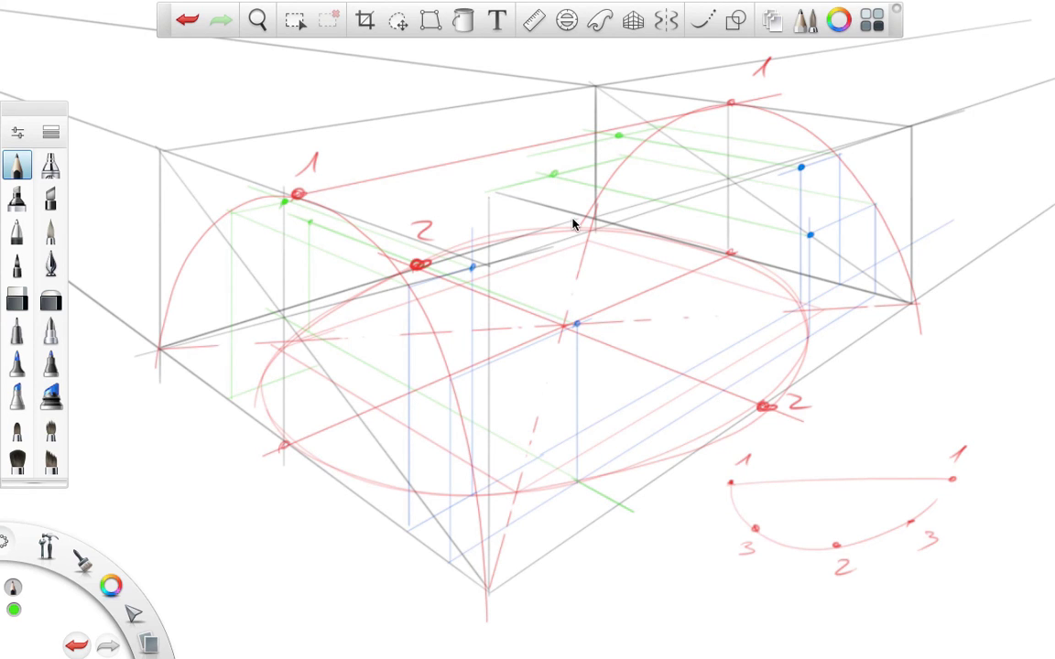
click(633, 19)
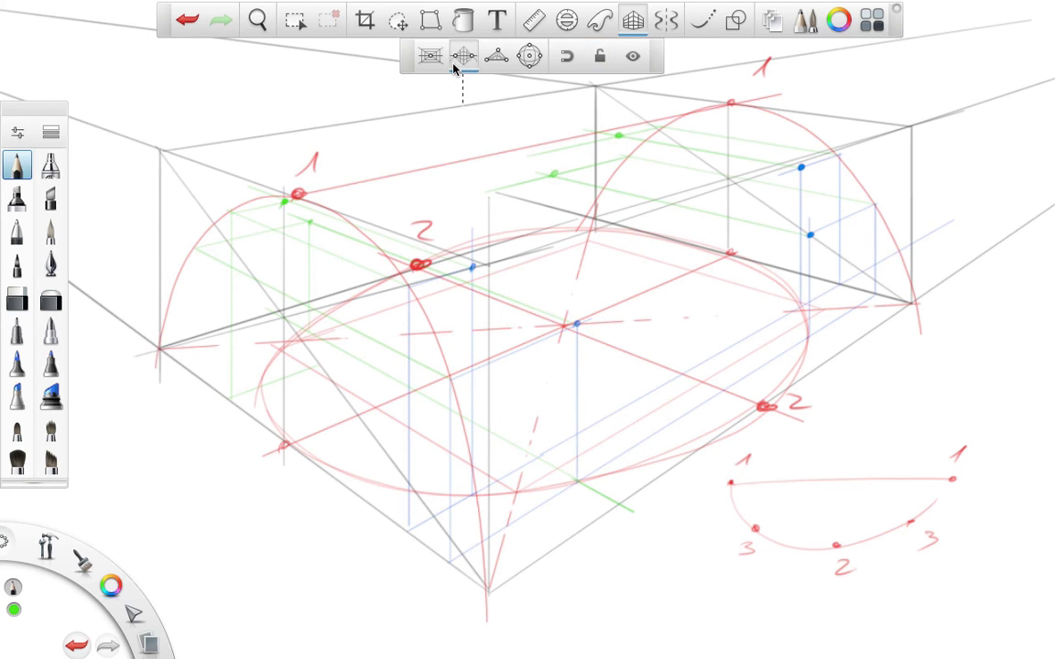
Try black Steady Stroke curves through the marked points, and undo the last two strokes
click(713, 24)
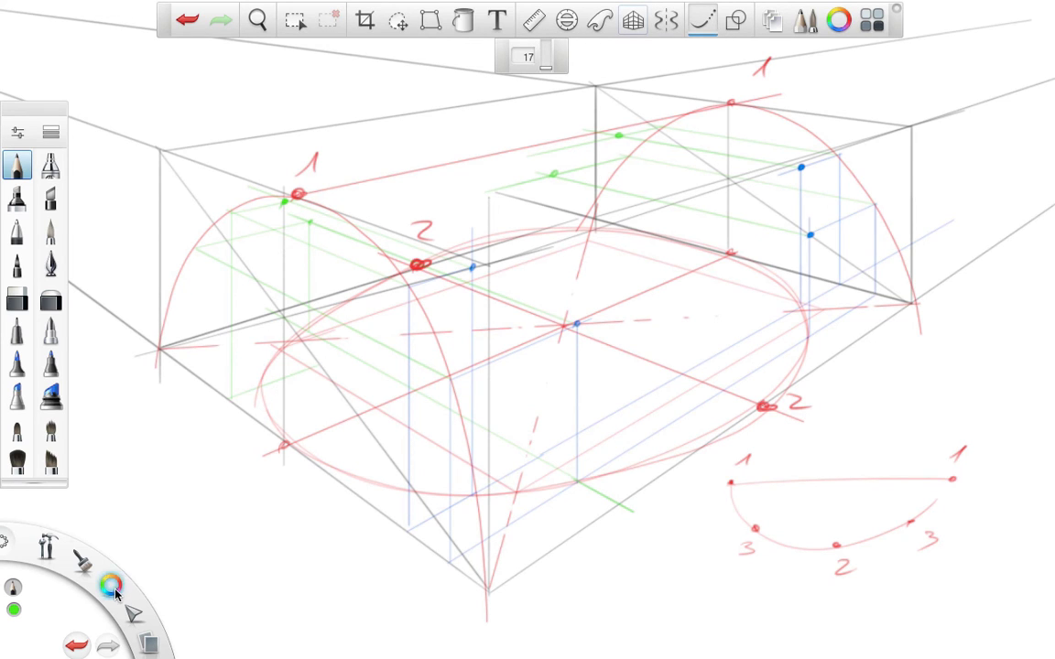
click(105, 536)
drag(473, 268, 525, 225)
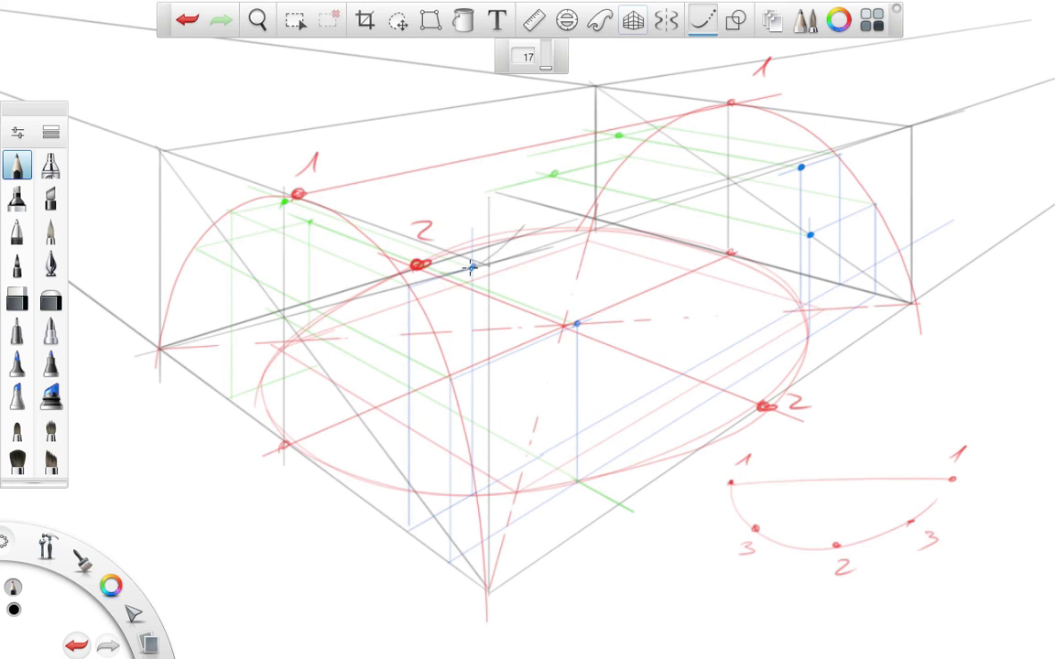
key(ctrl+z)
mouse_move(447, 266)
mouse_down()
mouse_move(501, 243)
mouse_move(554, 174)
mouse_move(645, 115)
mouse_move(770, 98)
mouse_move(727, 100)
mouse_move(753, 112)
mouse_move(798, 182)
mouse_move(809, 275)
mouse_move(793, 360)
mouse_move(760, 394)
mouse_move(694, 405)
mouse_move(651, 387)
mouse_move(499, 278)
mouse_move(301, 210)
mouse_up()
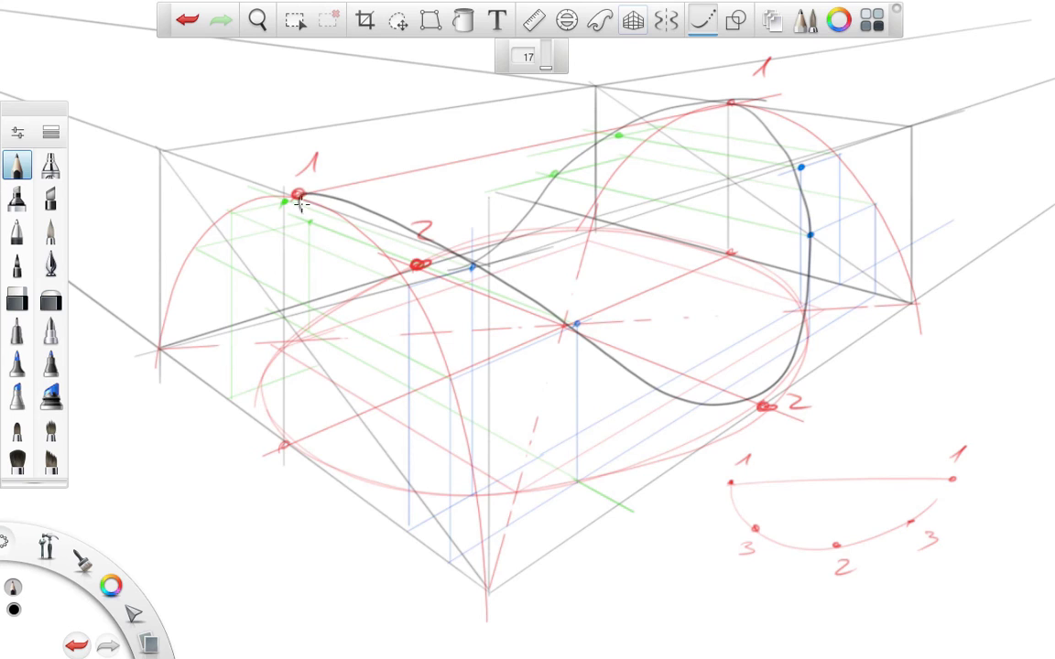
mouse_move(297, 197)
mouse_down()
mouse_move(305, 220)
mouse_move(383, 257)
mouse_move(416, 266)
mouse_move(490, 252)
mouse_up()
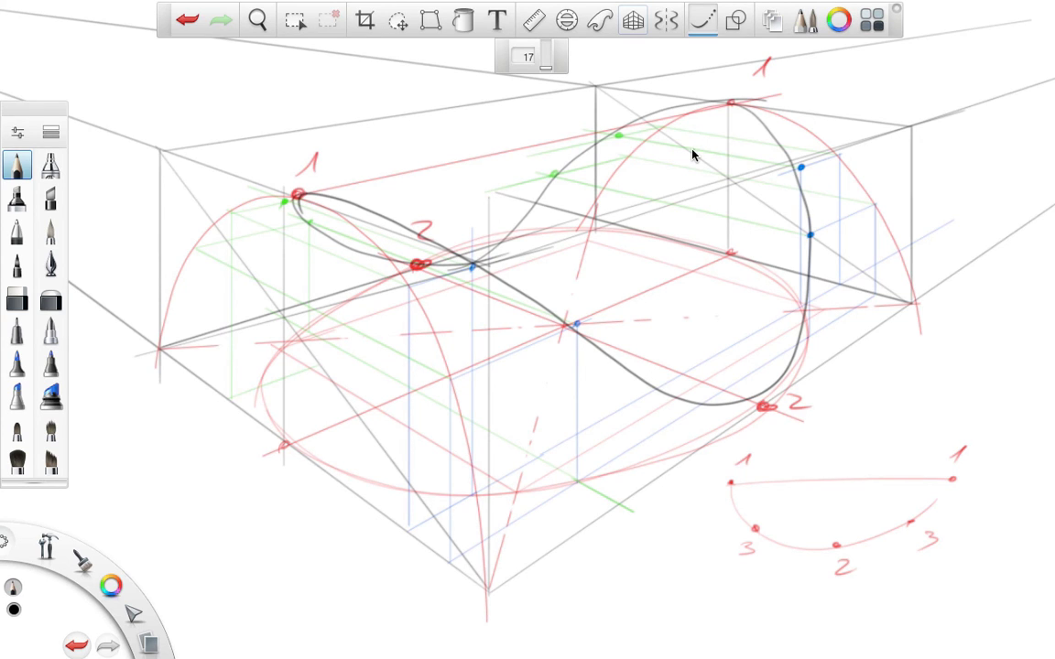
key(ctrl+z)
key(ctrl+z)
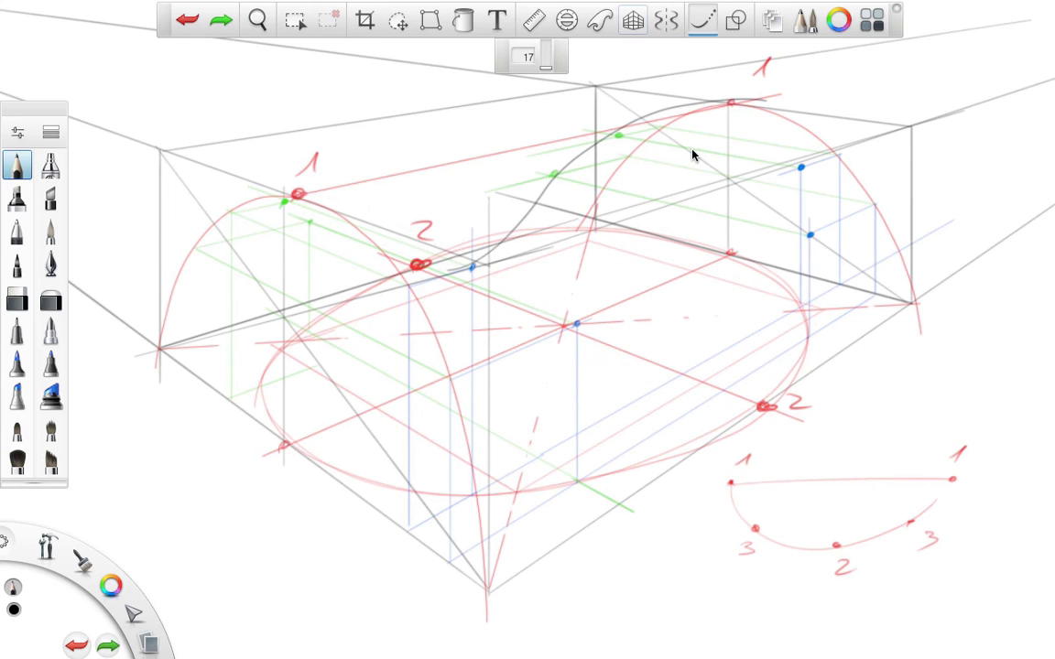
Raise the Steady Stroke strength to 40, and undo the trial black curve together with the newly added layer
click(780, 22)
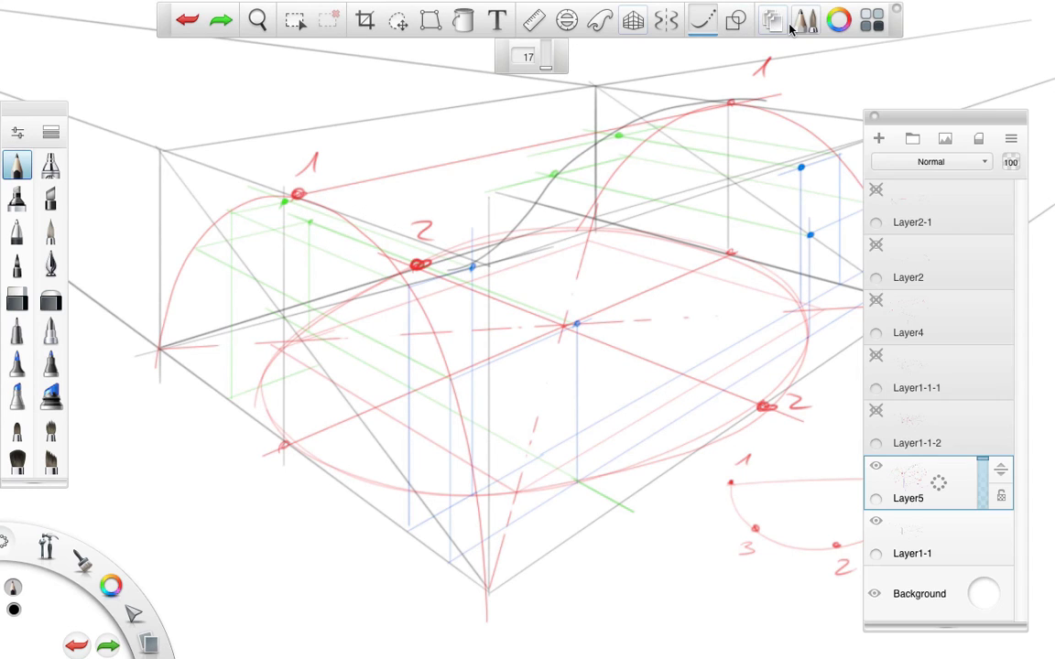
click(878, 138)
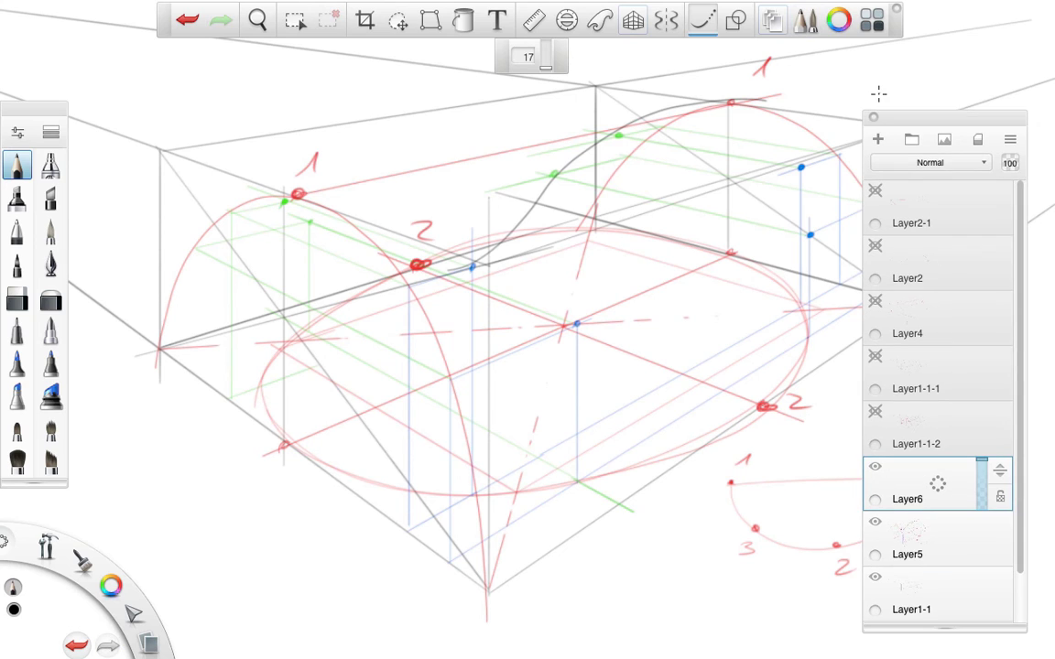
click(873, 117)
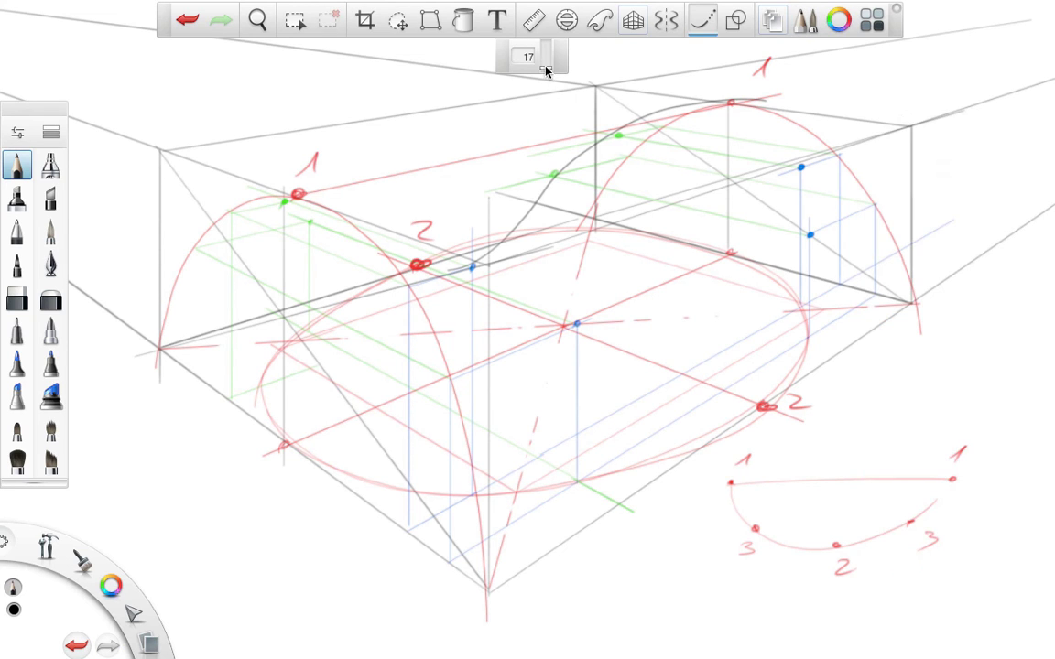
drag(547, 66, 547, 63)
mouse_move(419, 265)
mouse_down()
mouse_move(486, 262)
mouse_move(578, 155)
mouse_move(665, 108)
mouse_move(769, 109)
mouse_move(839, 174)
mouse_up()
key(ctrl+z)
key(ctrl+z)
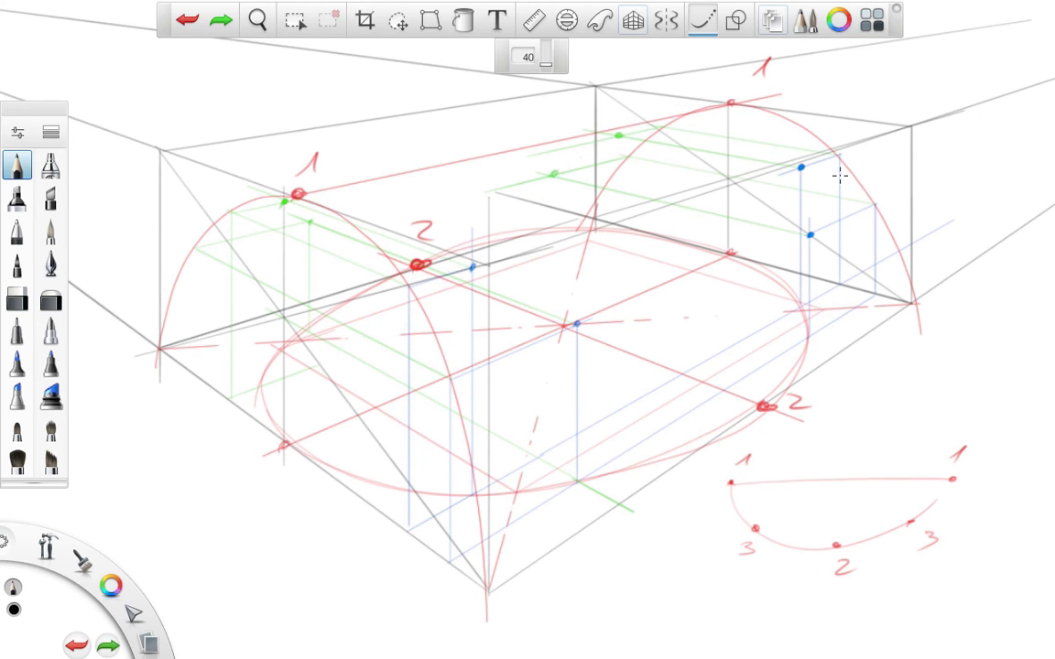
Add a new layer above Layer5 and draw the vault's curved edge in black through the marked points
click(774, 23)
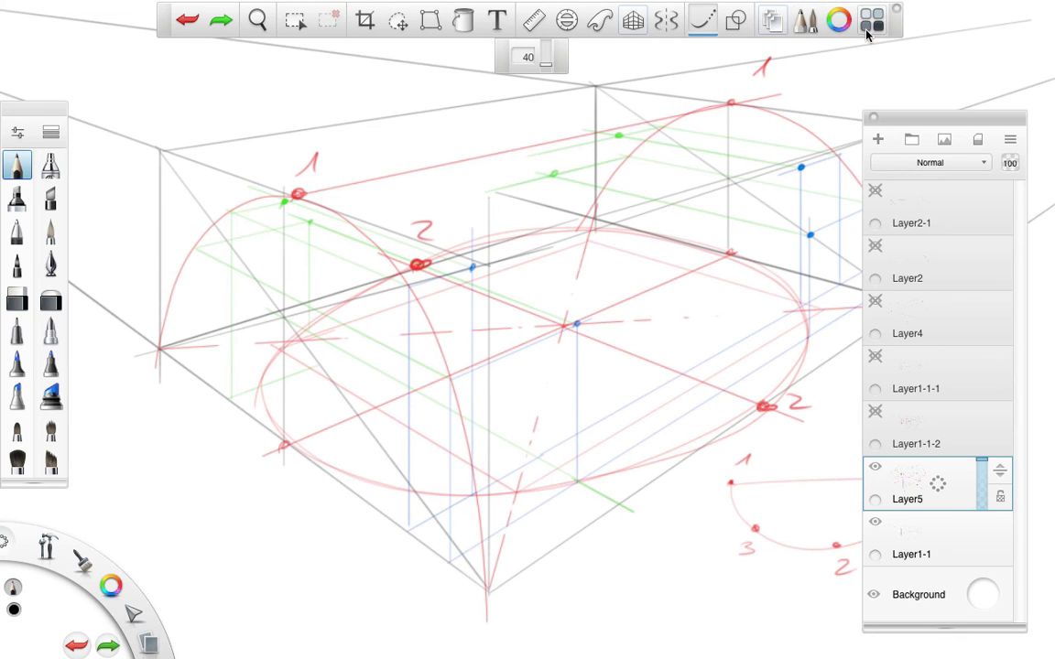
click(877, 139)
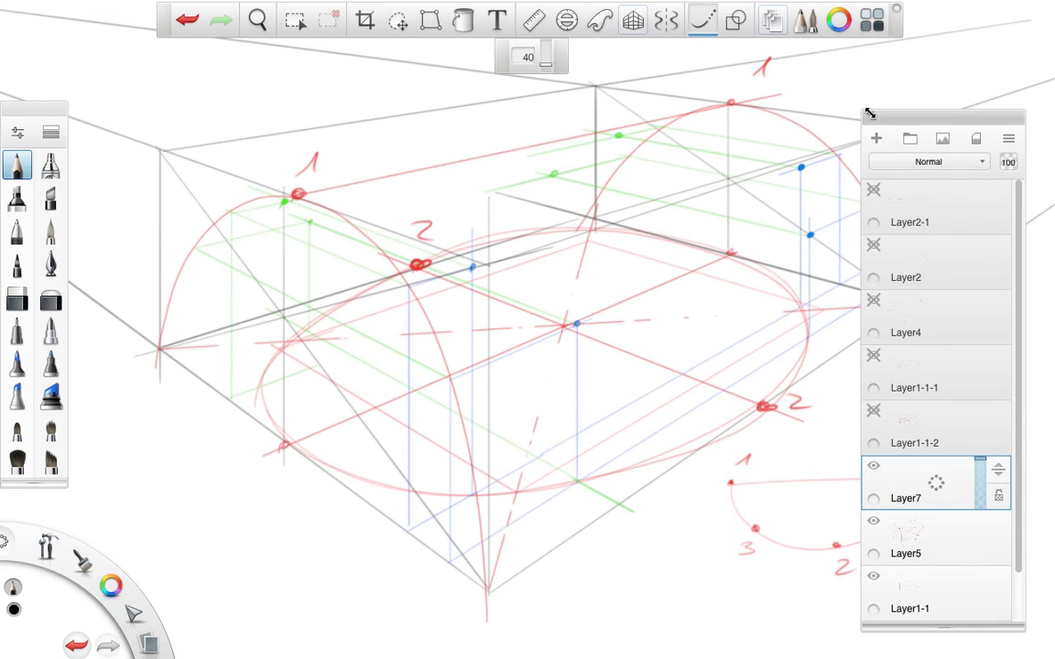
click(875, 117)
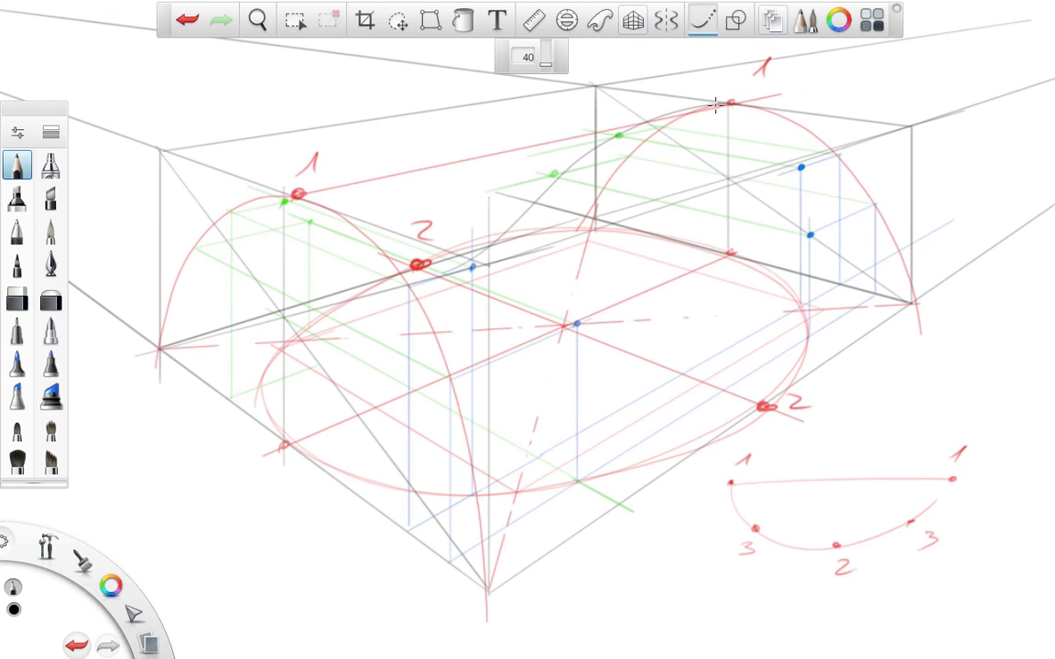
mouse_move(737, 104)
mouse_down()
mouse_move(798, 147)
mouse_move(818, 221)
mouse_move(807, 322)
mouse_move(769, 400)
mouse_up()
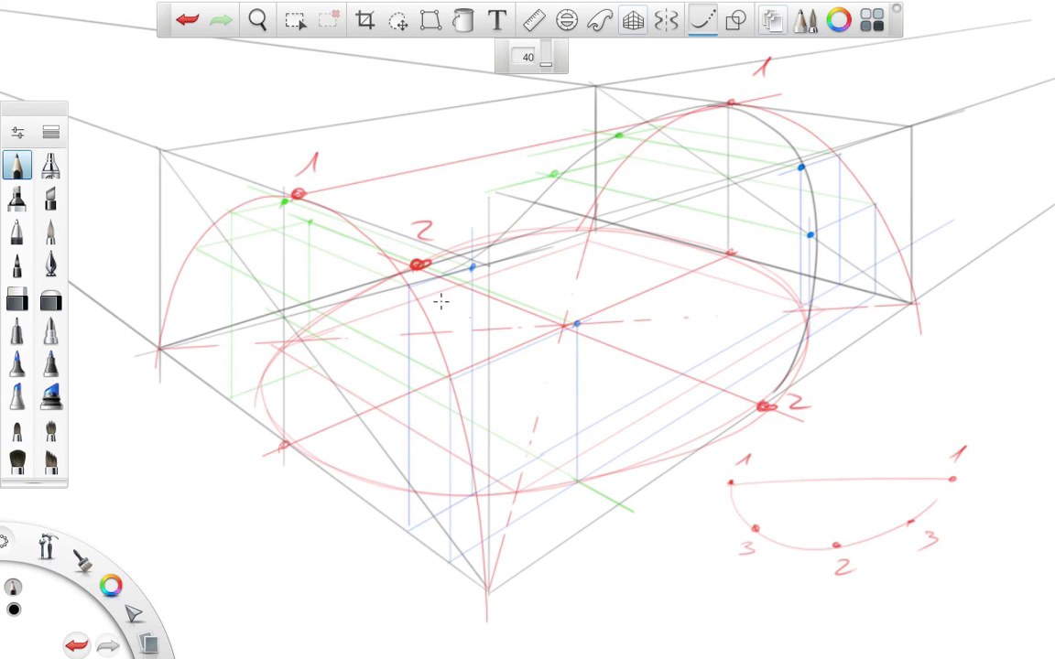
mouse_move(379, 218)
mouse_down()
mouse_move(627, 370)
mouse_move(766, 409)
mouse_up()
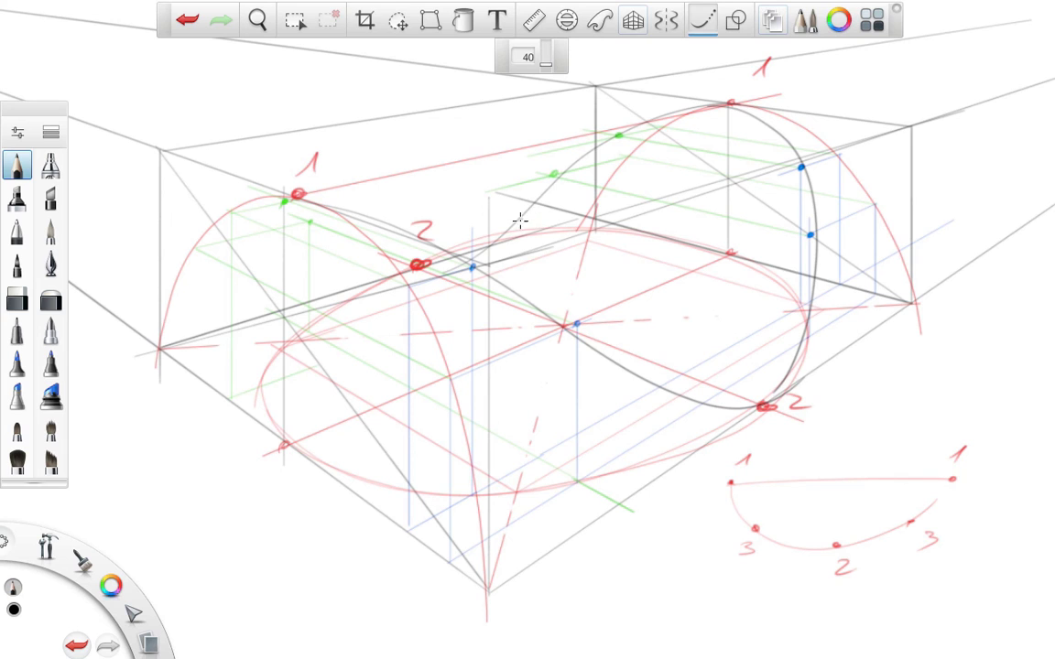
mouse_move(476, 259)
mouse_down()
mouse_move(361, 260)
mouse_move(274, 206)
mouse_move(268, 192)
mouse_move(305, 181)
mouse_up()
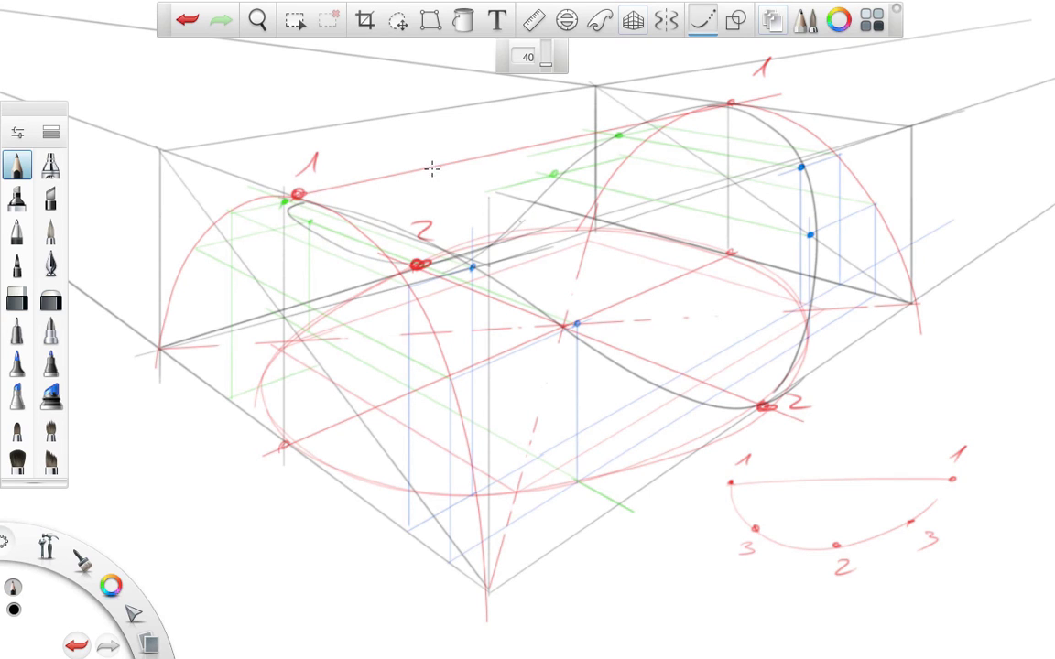
Redraw the near-end loop in black with Steady Stroke at 0, from the first green point through point 2 to the blue point
key(space)
drag(370, 217, 385, 188)
key(space)
mouse_move(487, 244)
mouse_down()
mouse_move(634, 336)
mouse_move(758, 364)
mouse_up()
key(ctrl+z)
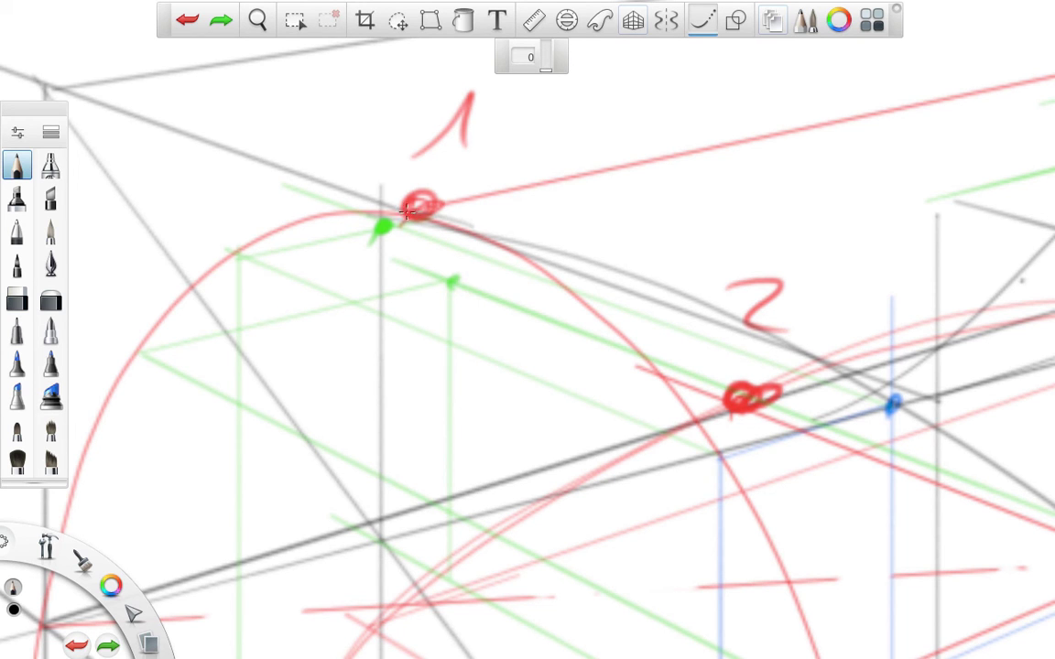
mouse_move(382, 224)
mouse_down()
mouse_move(453, 288)
mouse_move(541, 336)
mouse_move(643, 376)
mouse_move(819, 406)
mouse_up()
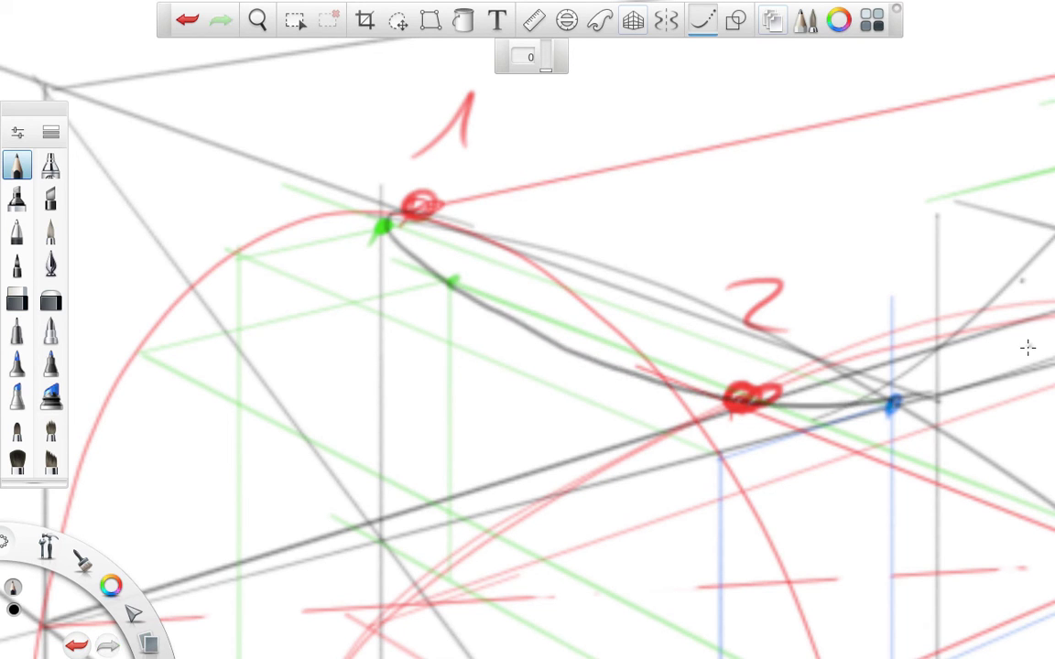
key(space)
mouse_move(838, 339)
mouse_down()
mouse_move(683, 366)
mouse_move(715, 419)
mouse_move(238, 393)
mouse_up()
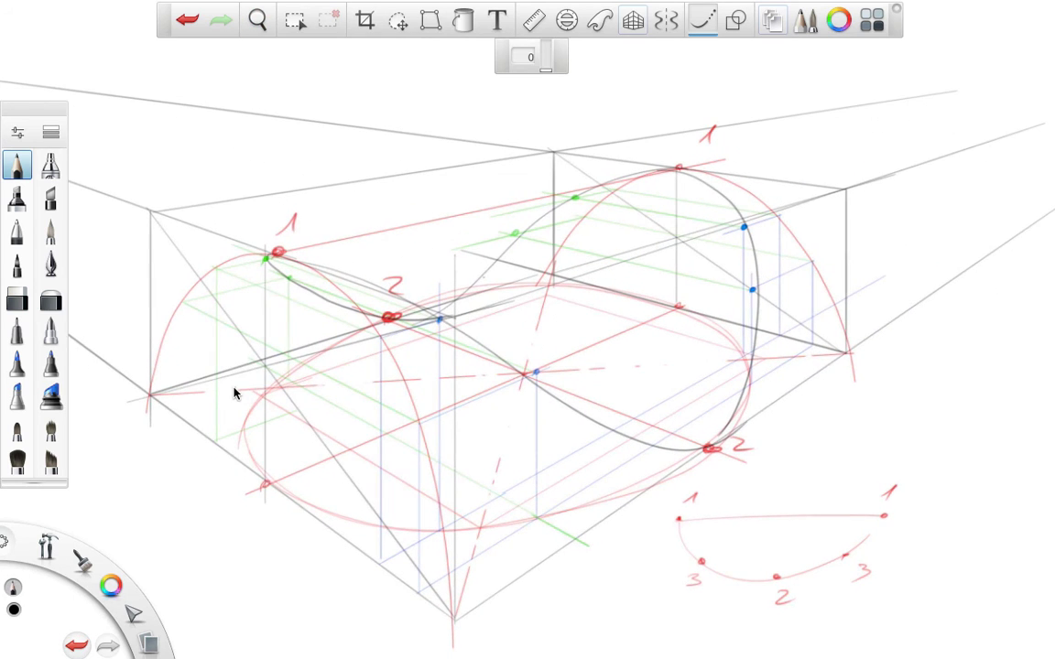
Set Steady Stroke to 23 and prepare a red Ballpoint Pen with an increased size
drag(550, 76, 549, 60)
drag(110, 590, 72, 556)
click(16, 231)
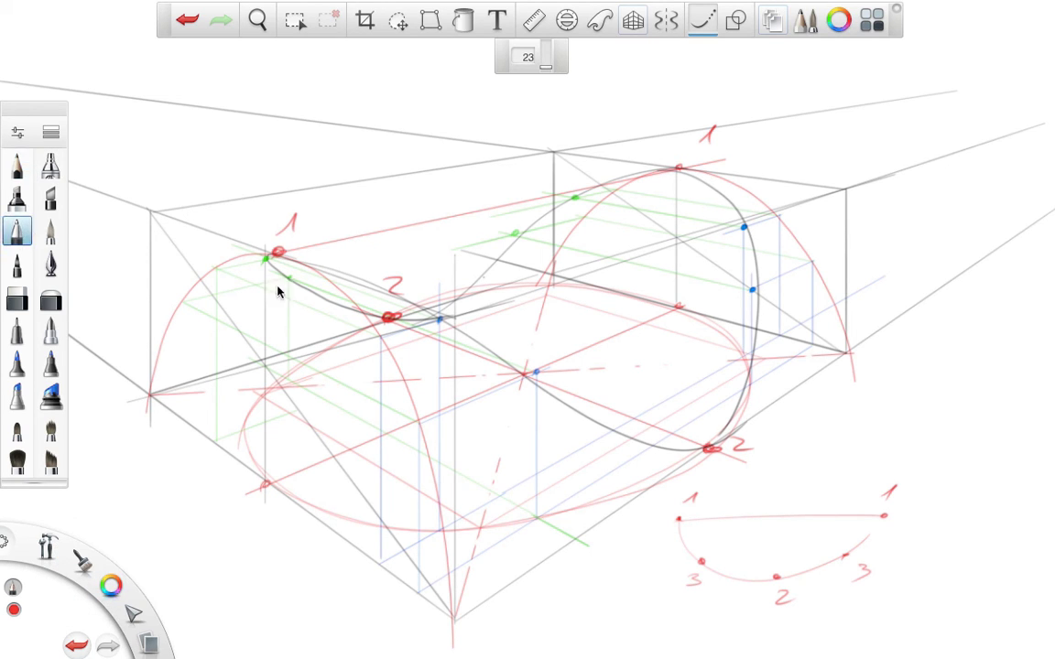
click(18, 222)
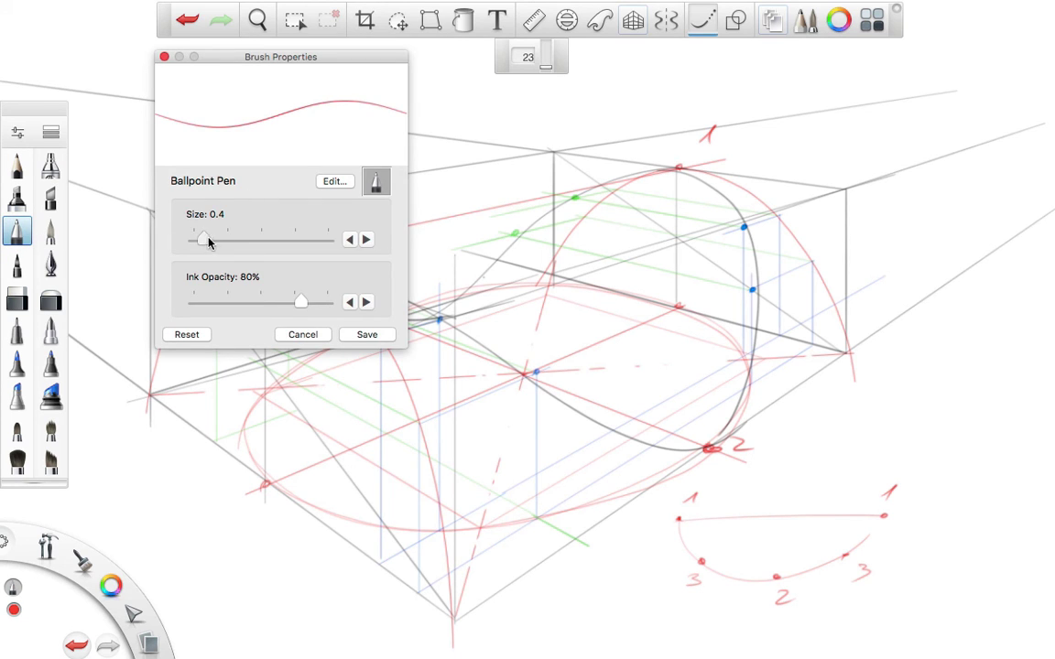
mouse_move(203, 238)
mouse_down()
mouse_move(235, 238)
mouse_move(250, 220)
mouse_up()
drag(212, 55, 209, 55)
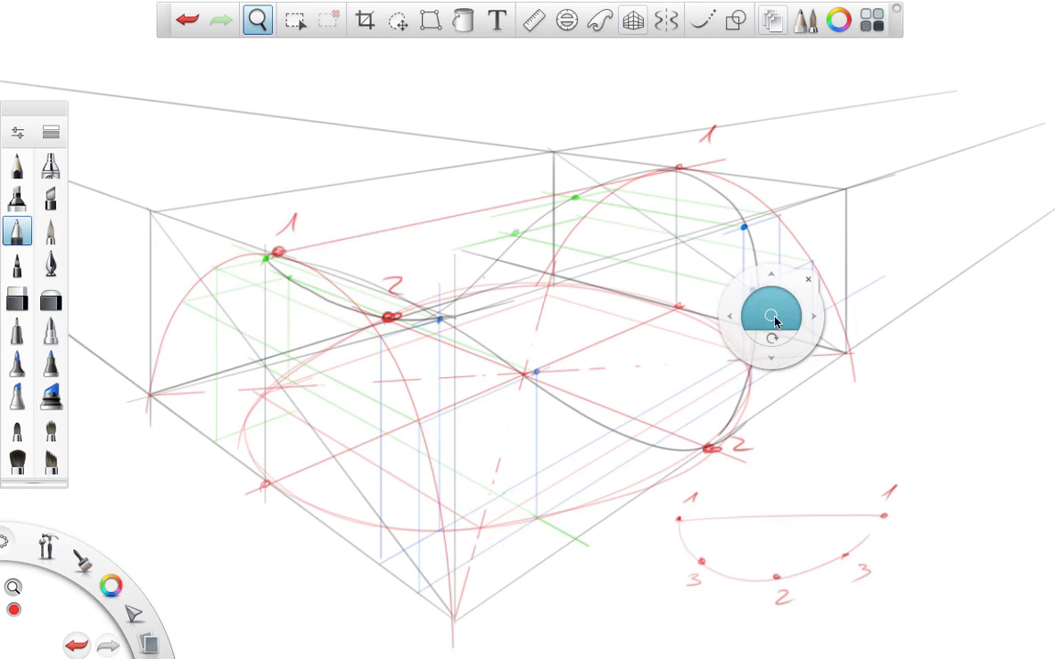
Trace the complete vault edge with a bold red closed curve through both apexes and both points 2
mouse_move(772, 303)
mouse_down()
mouse_move(828, 301)
mouse_move(920, 348)
mouse_move(969, 356)
mouse_up()
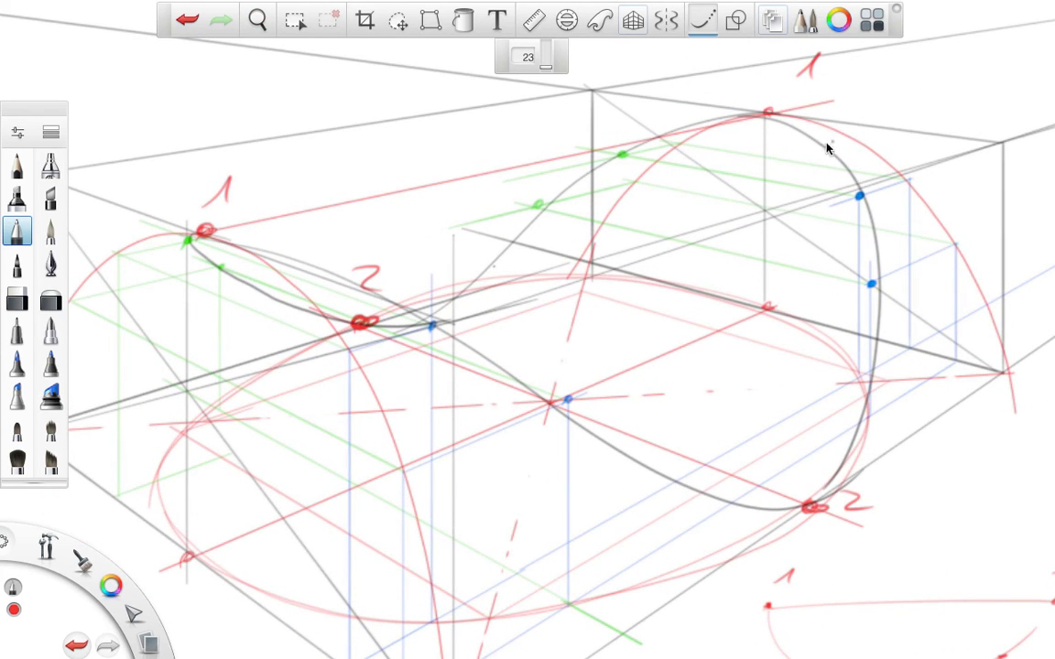
mouse_move(726, 117)
mouse_down()
mouse_move(597, 167)
mouse_move(462, 298)
mouse_move(411, 324)
mouse_move(312, 319)
mouse_move(189, 249)
mouse_move(187, 214)
mouse_move(233, 225)
mouse_move(187, 241)
mouse_move(206, 230)
mouse_move(323, 273)
mouse_move(699, 491)
mouse_move(816, 501)
mouse_move(865, 430)
mouse_move(882, 314)
mouse_move(877, 250)
mouse_move(850, 187)
mouse_move(775, 119)
mouse_move(654, 114)
mouse_up()
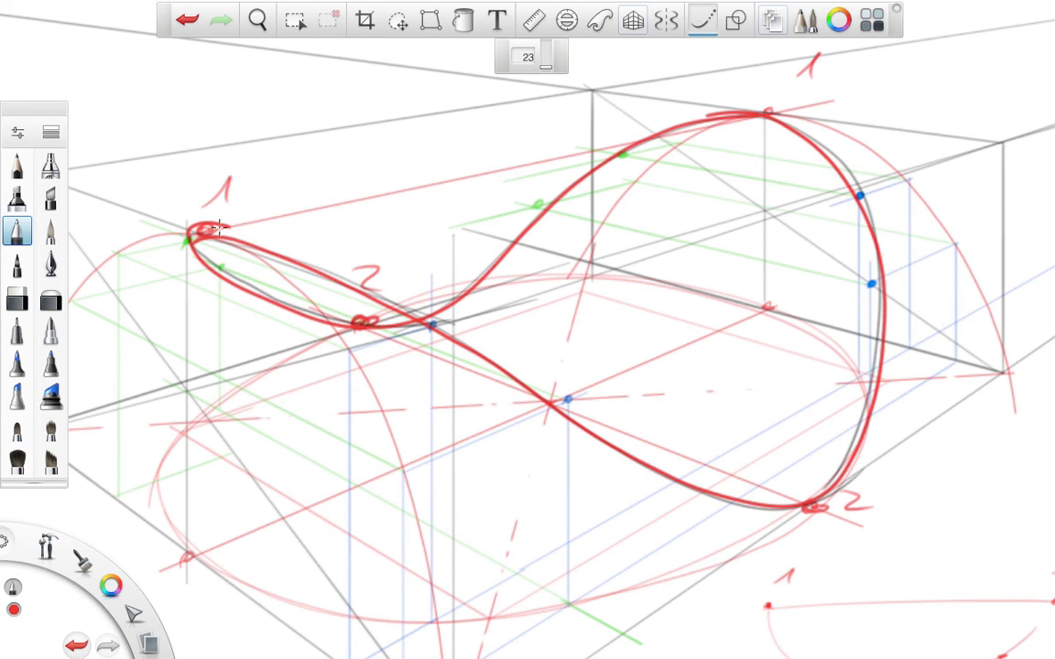
Try a bold red ridge line joining the two apexes labelled 1, and undo it
drag(198, 230, 682, 131)
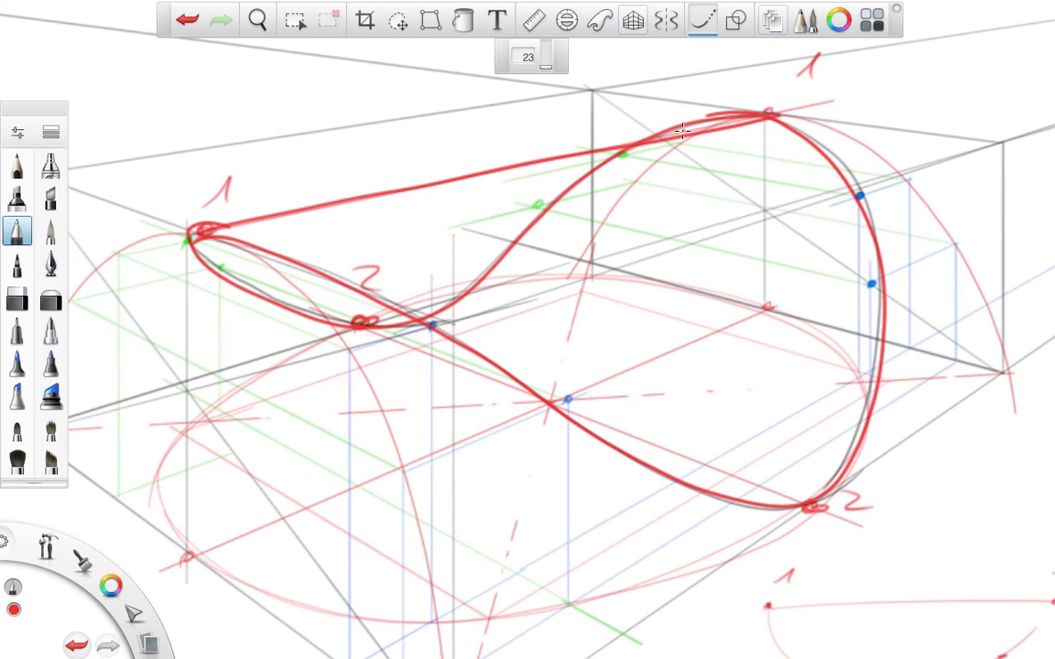
key(ctrl+z)
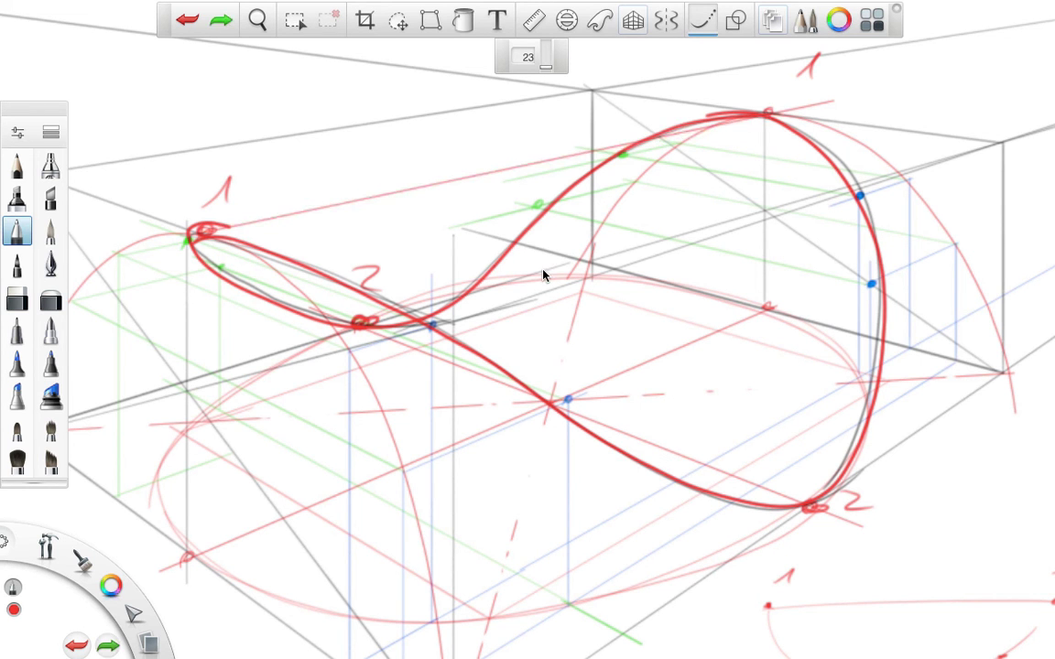
scroll(788, 233, down, 3)
drag(766, 246, 788, 251)
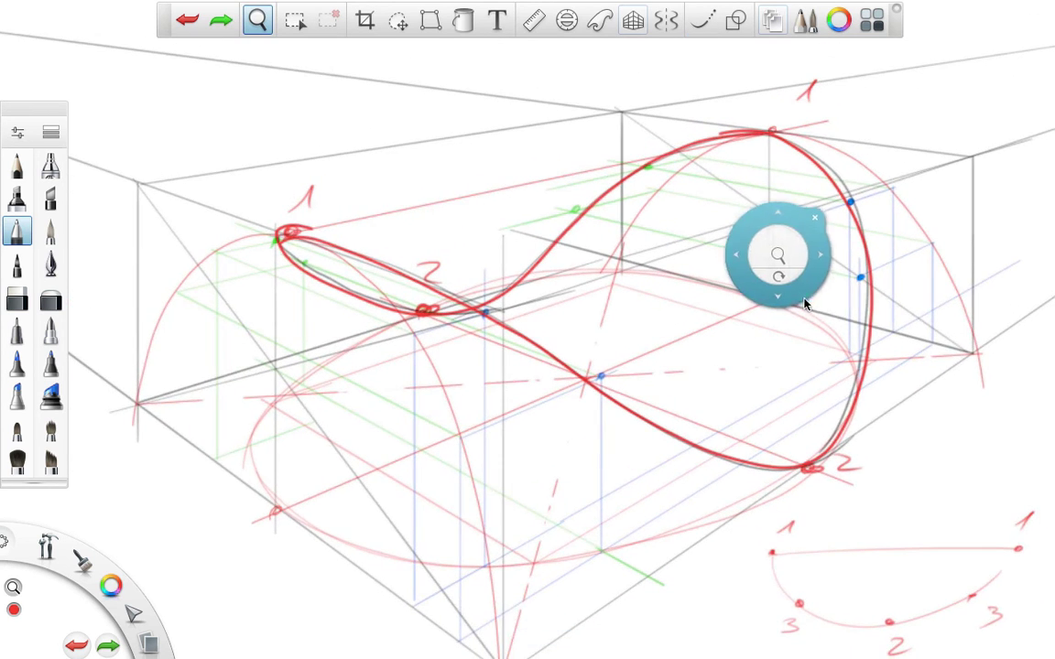
drag(801, 297, 776, 304)
Draw a ruled red pencil diagonal across the box's top face, aligned with its far-left and far-right corners
click(534, 20)
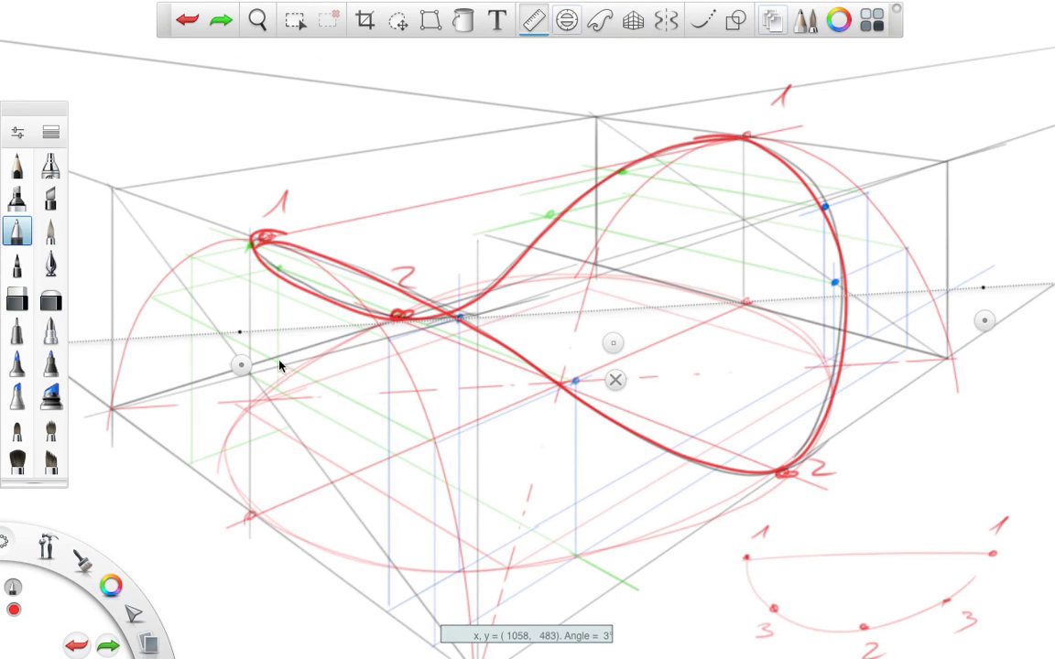
drag(243, 366, 132, 216)
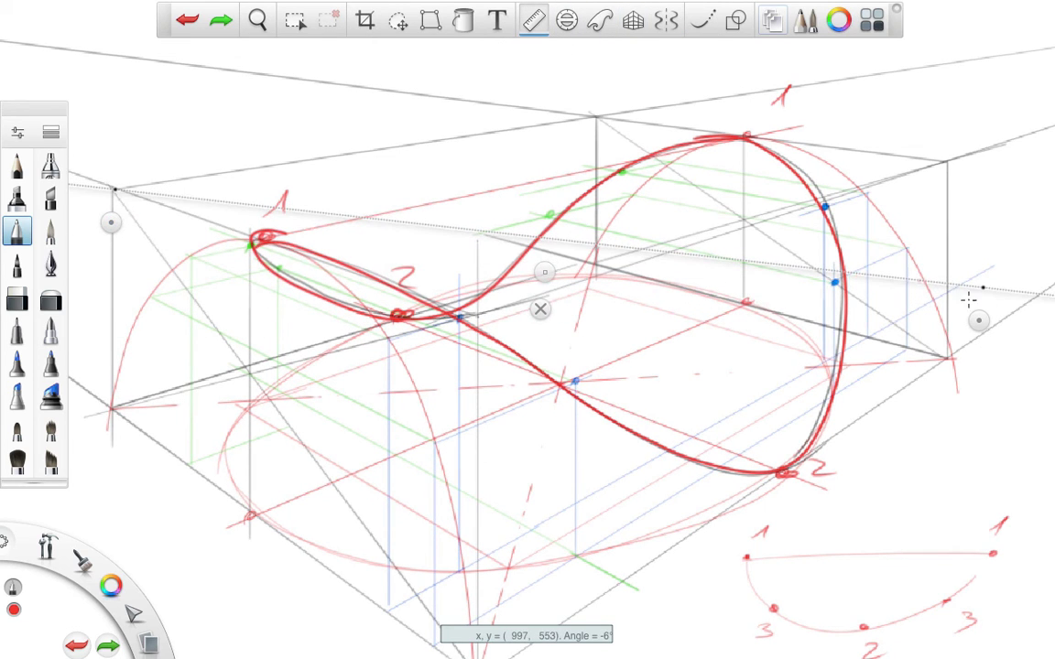
drag(976, 293, 947, 164)
click(19, 166)
drag(283, 177, 711, 164)
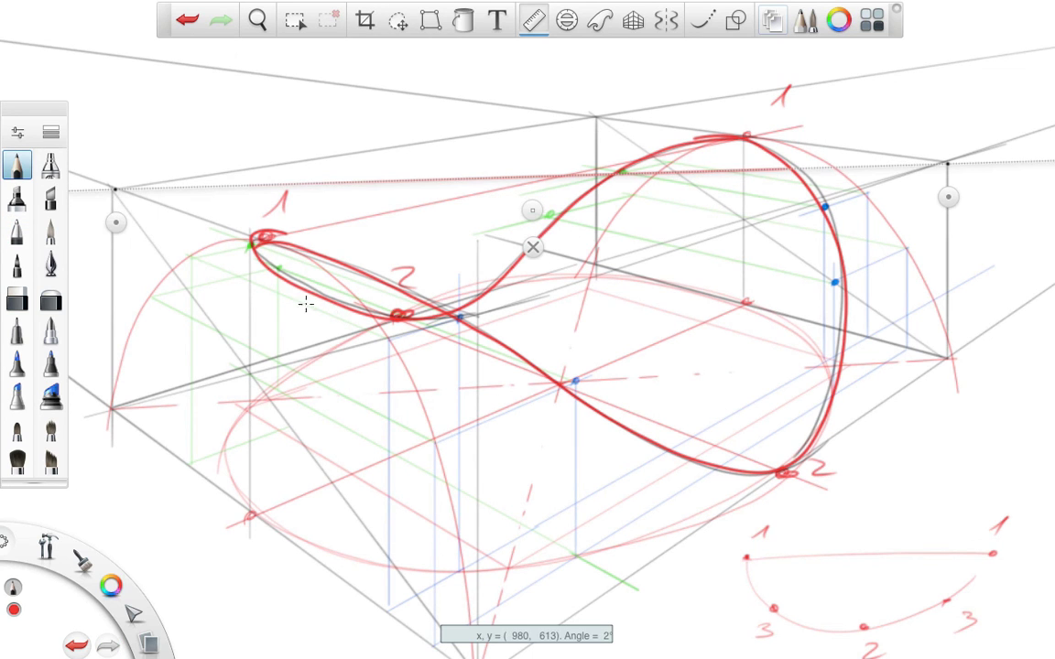
Mark the second diagonal's crossing at the top face's centre and draw a short vertical down from it to a low point
drag(110, 222, 475, 348)
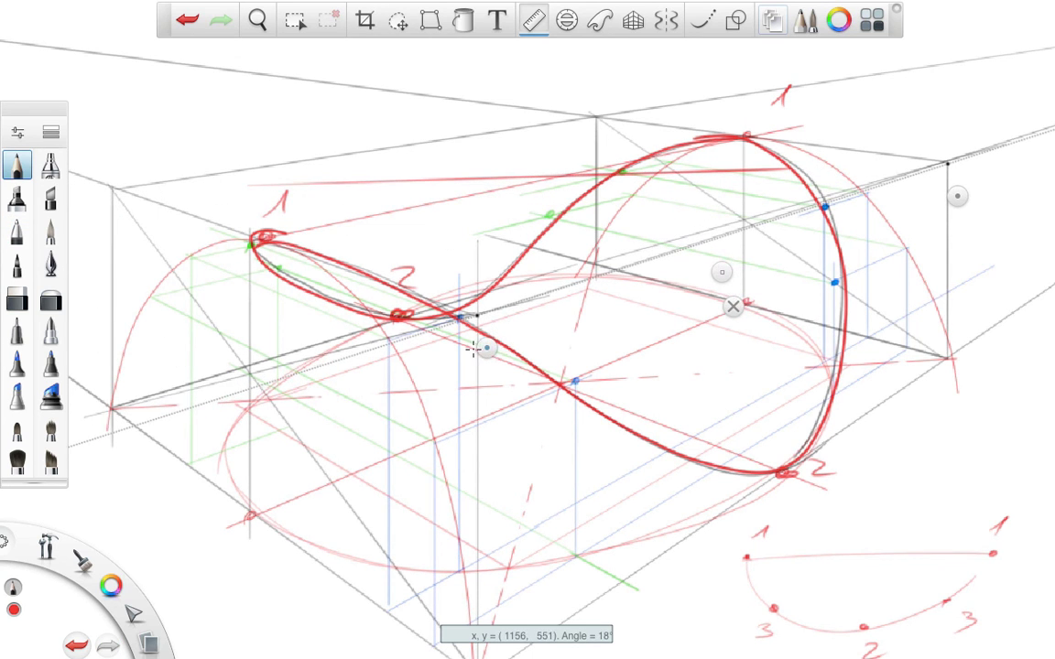
mouse_move(966, 195)
mouse_down()
mouse_move(615, 135)
mouse_move(624, 136)
mouse_move(555, 180)
mouse_up()
click(595, 253)
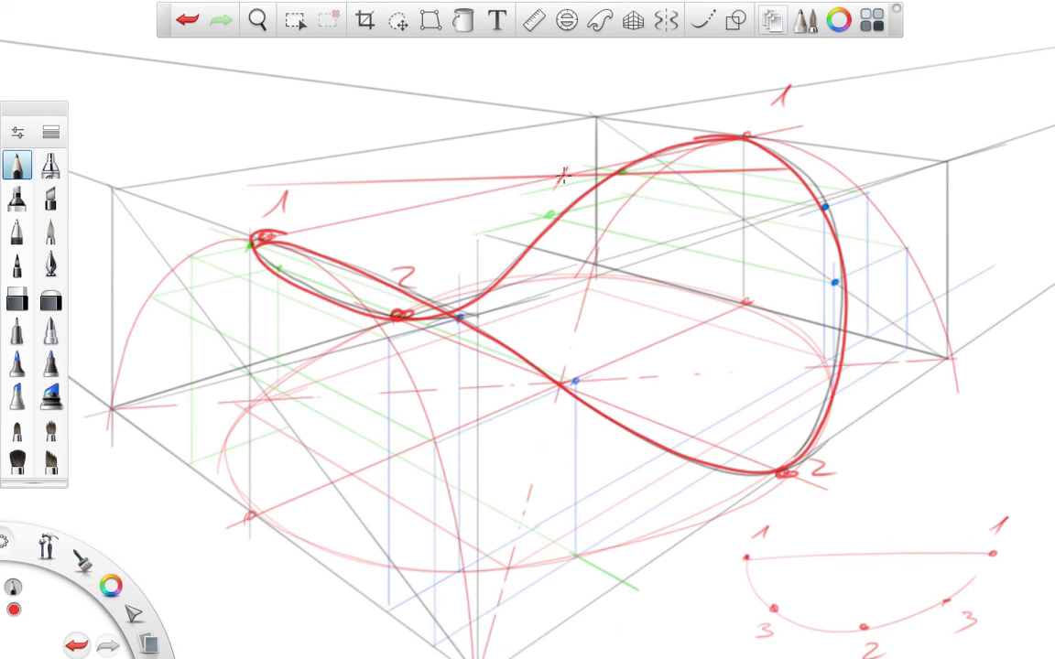
drag(562, 170, 565, 245)
With Steady Stroke and the Ballpoint Pen, draw a bold red sagging curve through both apexes and a cross arch through the low point
click(702, 21)
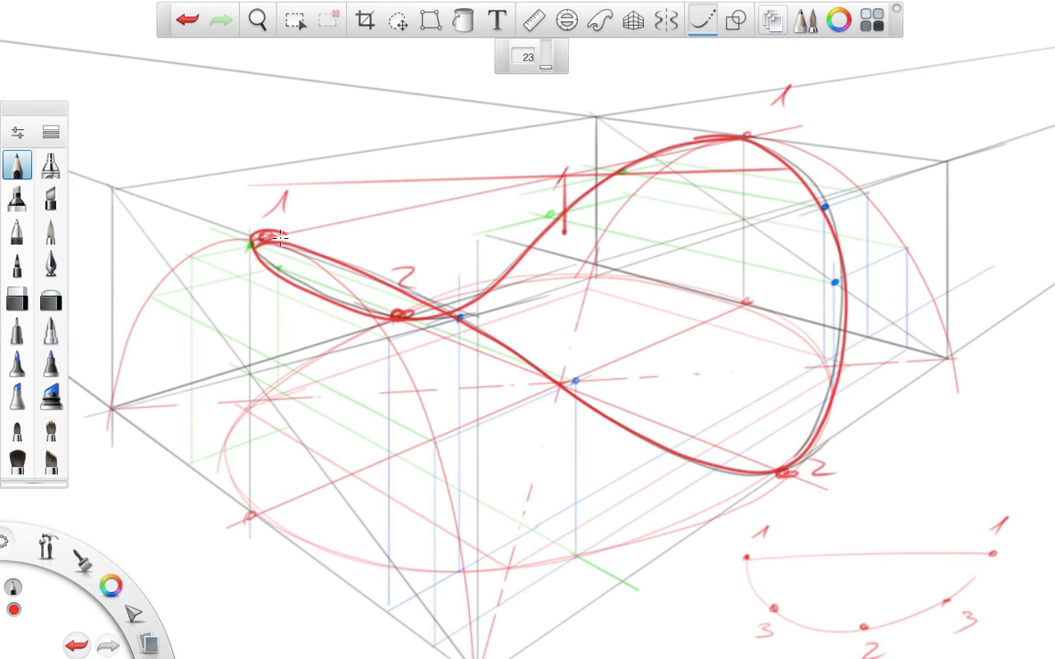
click(16, 232)
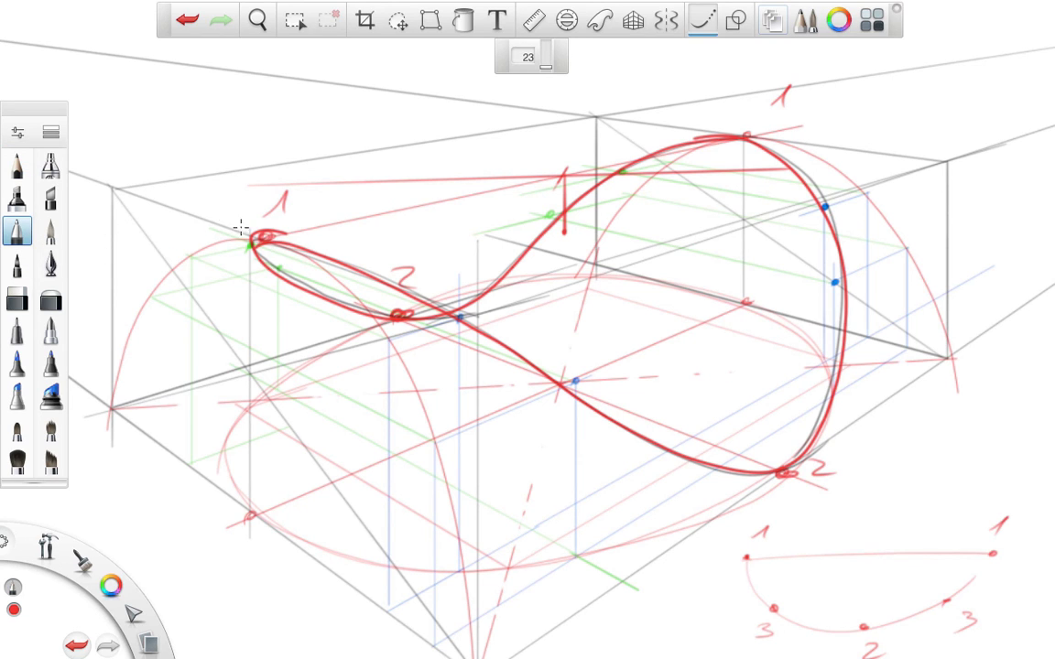
mouse_move(225, 227)
mouse_down()
mouse_move(265, 218)
mouse_move(389, 227)
mouse_move(536, 188)
mouse_move(645, 185)
mouse_move(787, 88)
mouse_up()
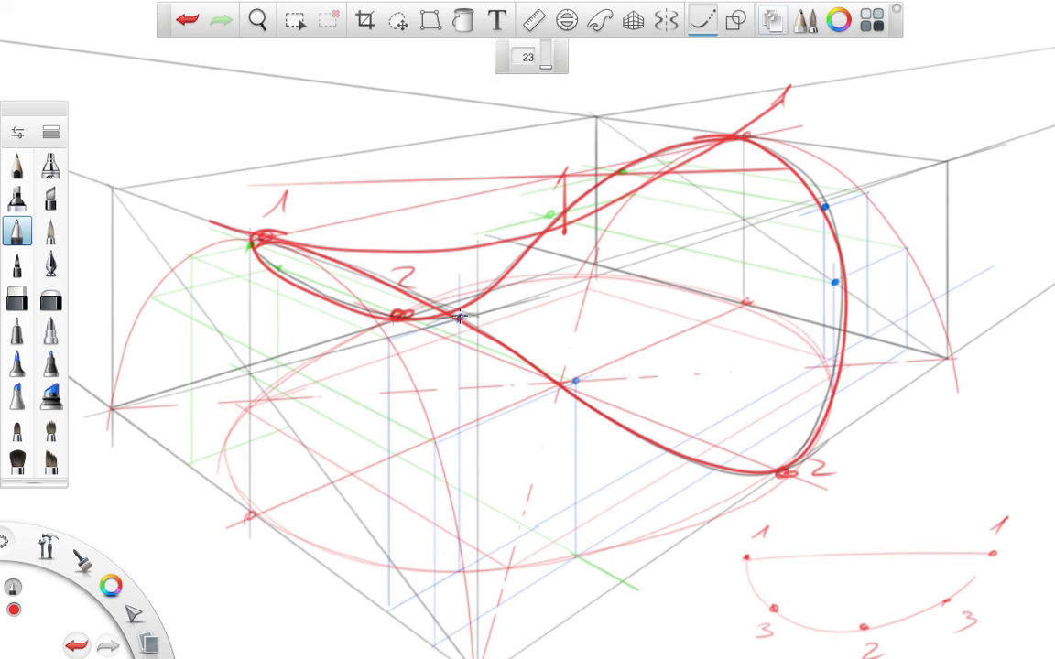
mouse_move(461, 311)
mouse_down()
mouse_move(490, 264)
mouse_move(550, 233)
mouse_move(631, 242)
mouse_move(734, 337)
mouse_move(788, 499)
mouse_up()
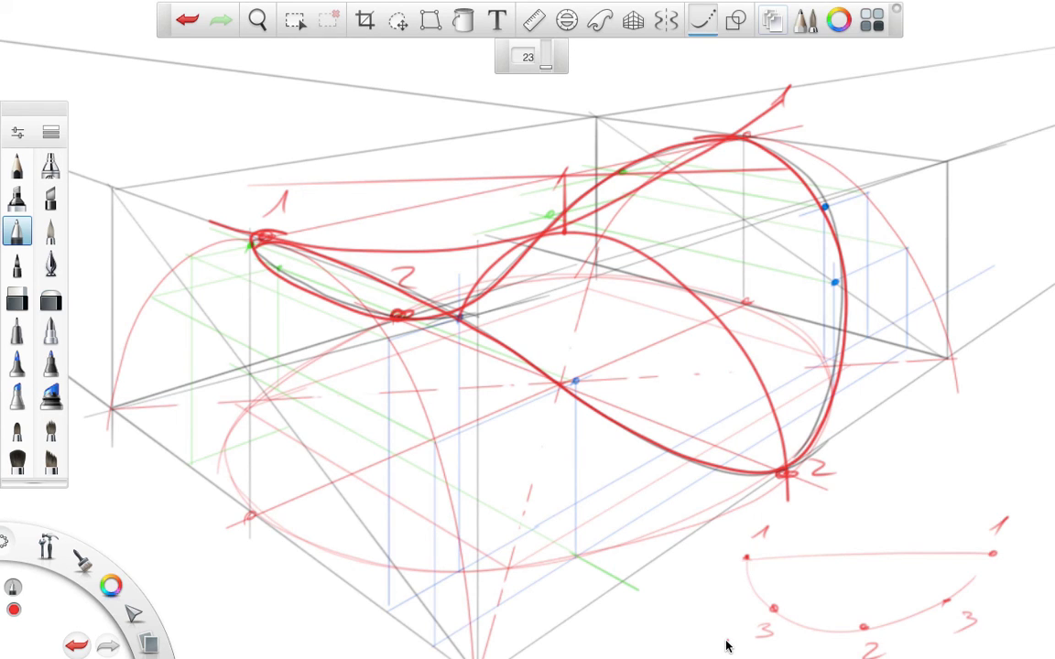
Switch the pen to blue and draw a short stroke blending the vault's back edge into the sagging ridge curve
mouse_move(111, 586)
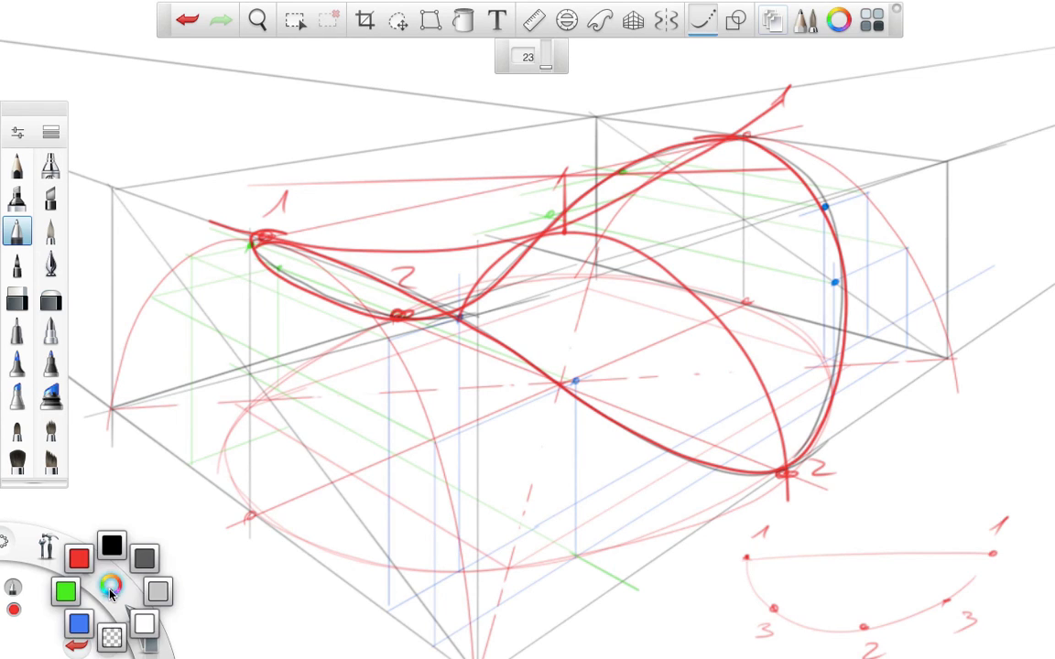
click(81, 626)
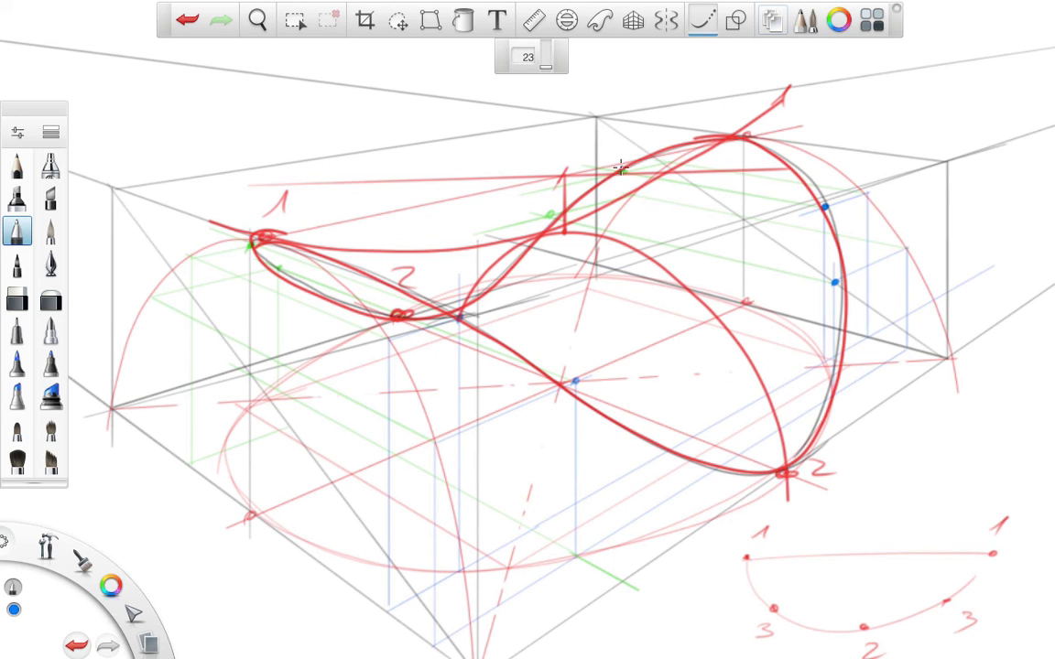
mouse_move(619, 170)
mouse_down()
mouse_move(556, 212)
mouse_move(441, 247)
mouse_up()
key(ctrl+z)
key(space)
mouse_move(551, 229)
mouse_down()
mouse_move(566, 229)
mouse_move(554, 228)
mouse_up()
drag(460, 253, 580, 193)
Turn off Steady Stroke and trace the vault's outline in blue around both end loops and along the sagging ridge
key(space)
mouse_move(852, 261)
mouse_down()
mouse_move(708, 309)
mouse_move(733, 338)
mouse_move(485, 365)
mouse_up()
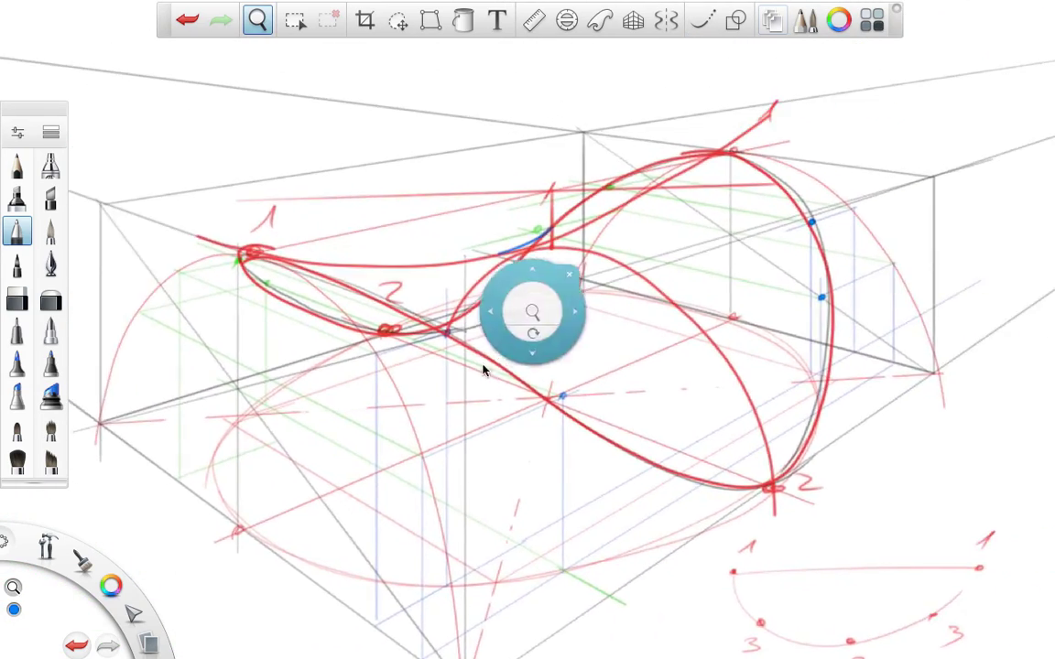
key(space)
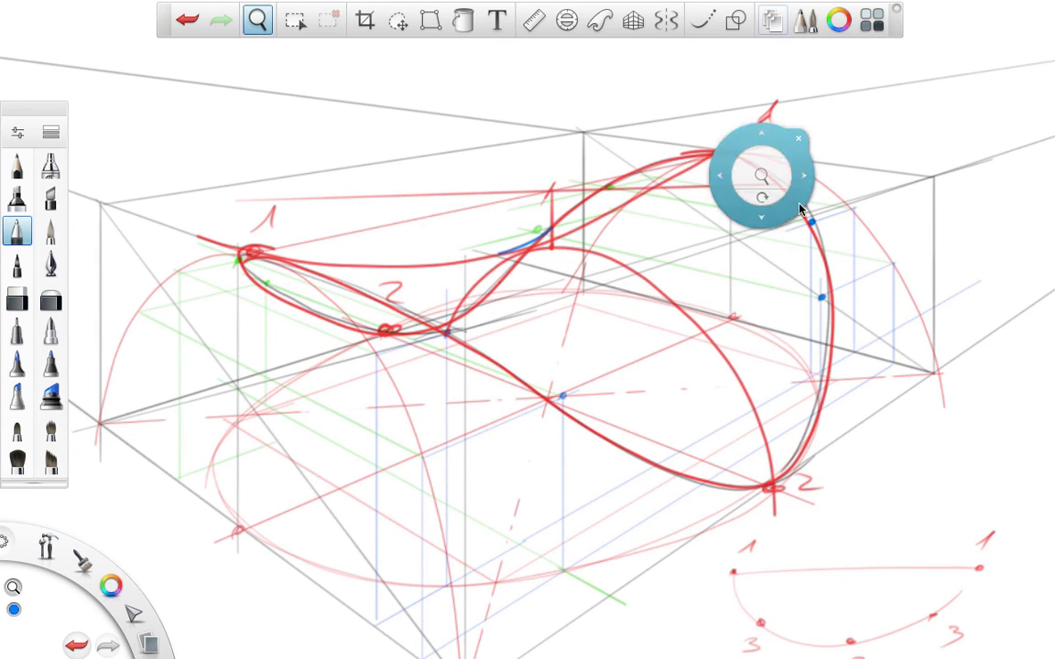
drag(765, 177, 793, 174)
click(705, 19)
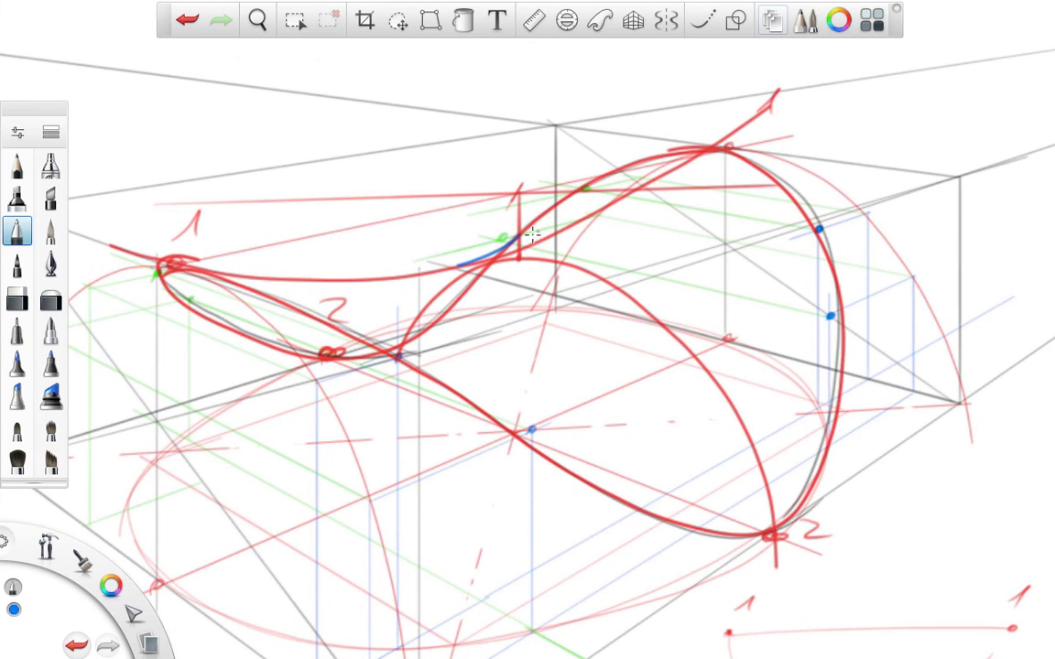
mouse_move(516, 233)
mouse_down()
mouse_move(628, 163)
mouse_move(676, 151)
mouse_move(743, 161)
mouse_move(784, 185)
mouse_move(826, 256)
mouse_move(844, 377)
mouse_move(809, 503)
mouse_move(771, 533)
mouse_move(670, 520)
mouse_move(347, 327)
mouse_move(228, 272)
mouse_move(167, 264)
mouse_move(209, 326)
mouse_move(177, 296)
mouse_move(273, 347)
mouse_move(412, 348)
mouse_up()
mouse_move(166, 264)
mouse_down()
mouse_move(279, 287)
mouse_move(392, 279)
mouse_move(458, 264)
mouse_move(609, 174)
mouse_up()
key(space)
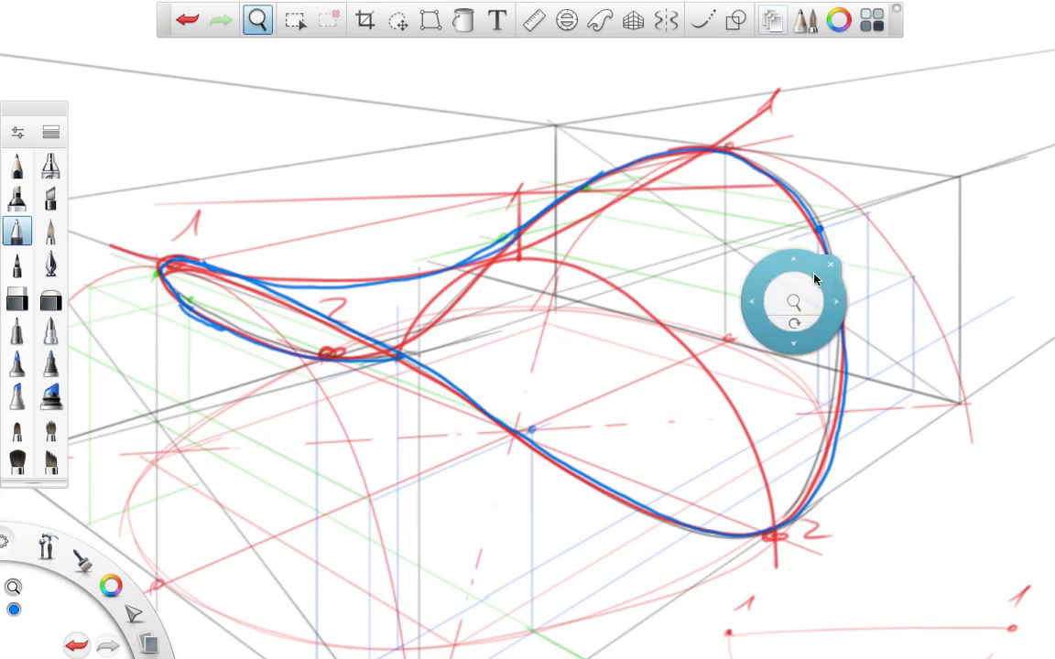
drag(795, 302, 702, 327)
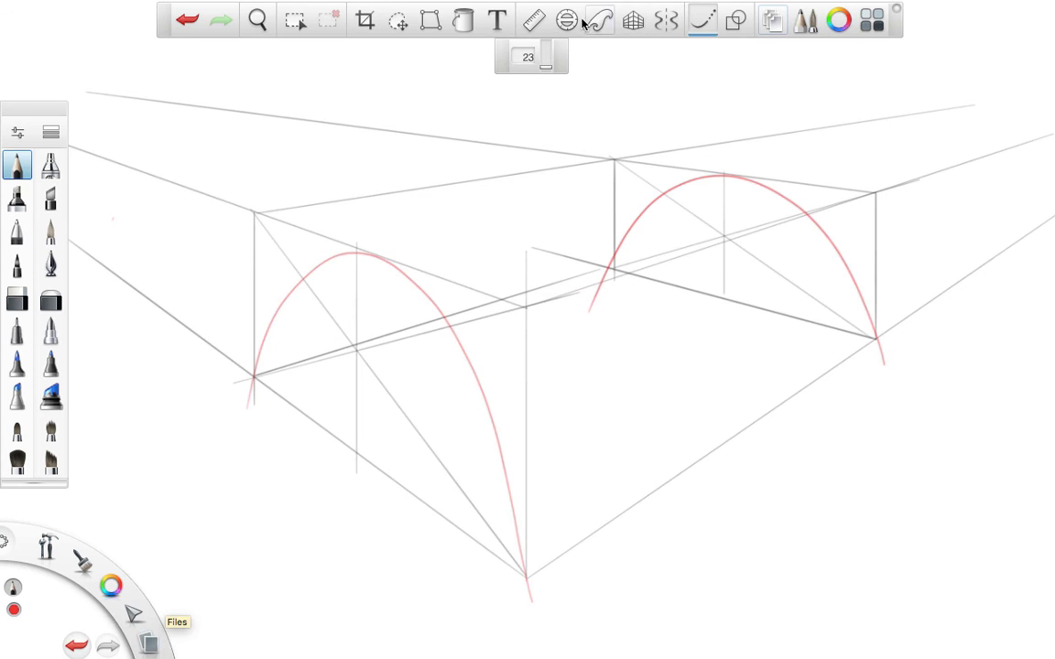
On the second box drawing, rule two crossing red pencil diagonals between opposite corners of the long side face facing the viewer
click(534, 20)
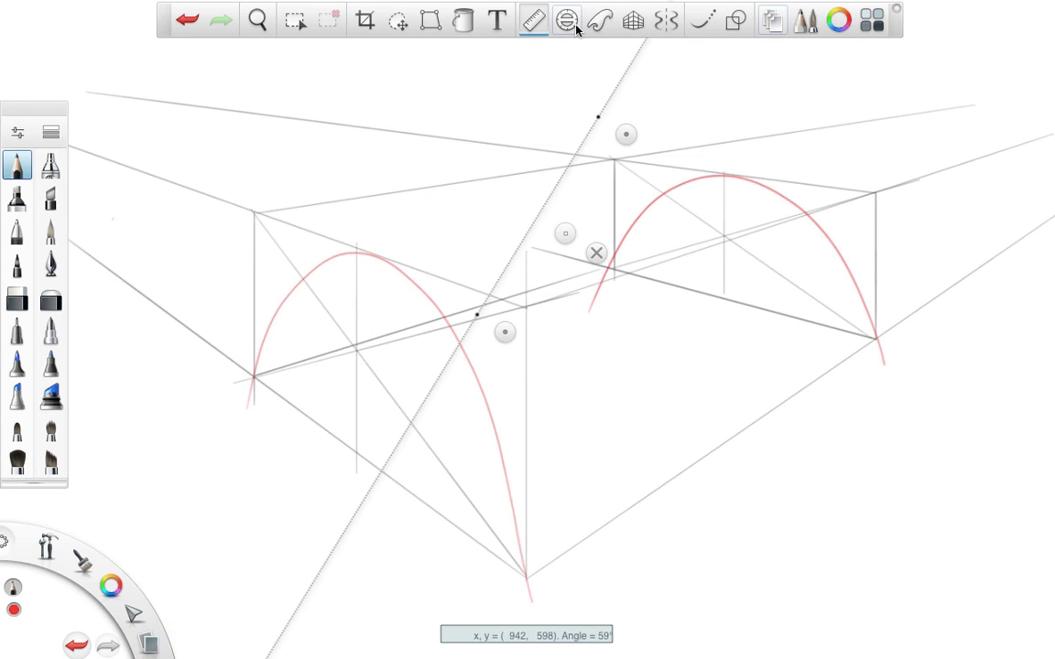
drag(504, 332, 554, 576)
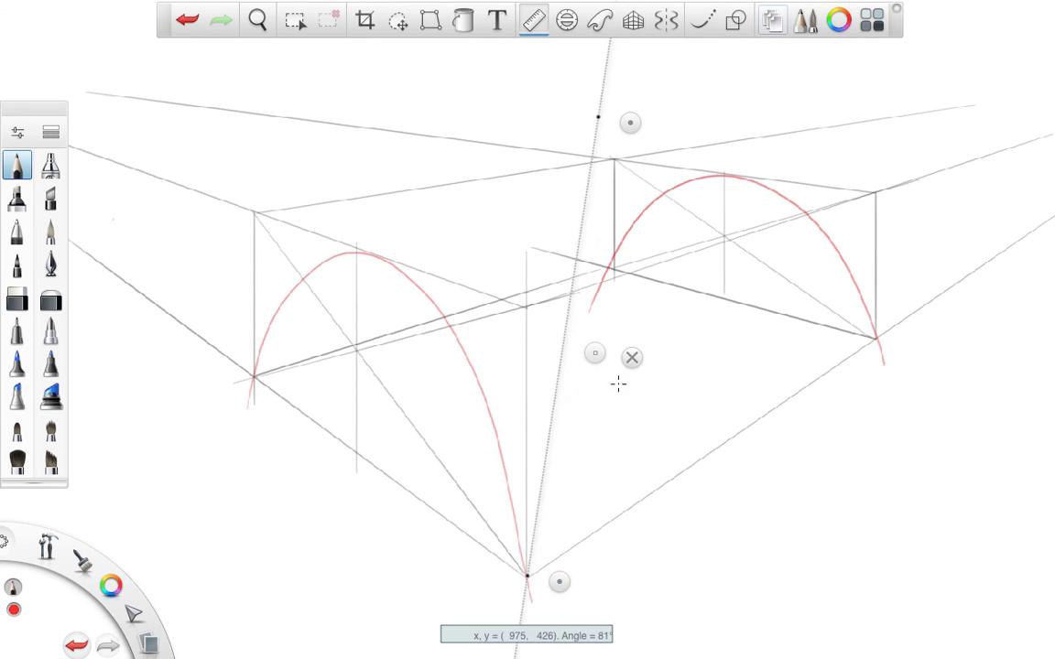
drag(675, 143, 864, 213)
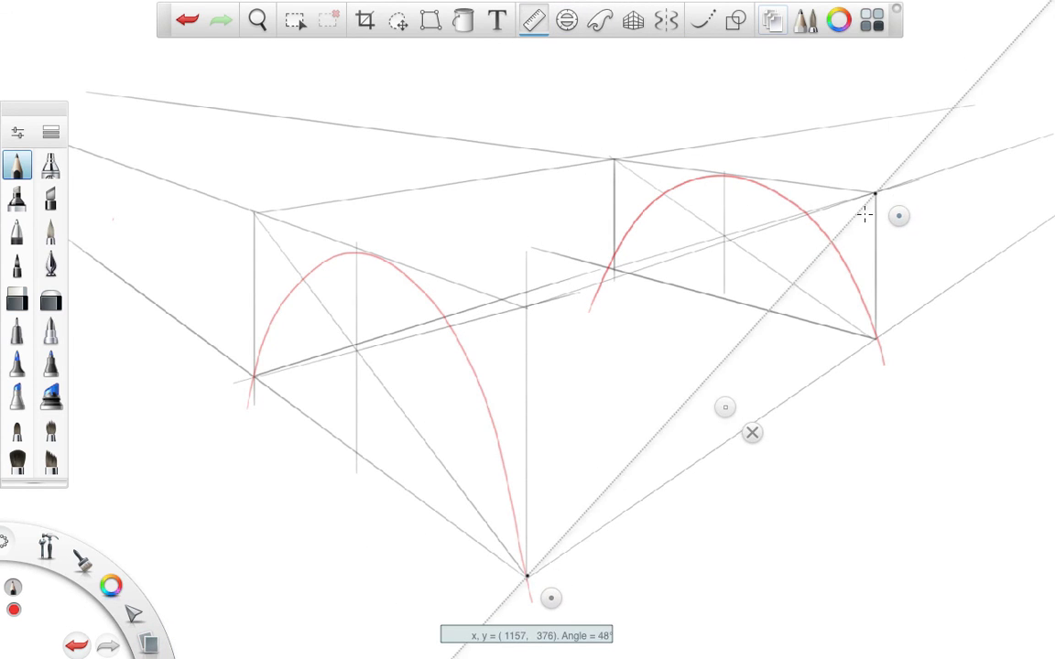
drag(555, 595, 556, 337)
drag(882, 225, 875, 371)
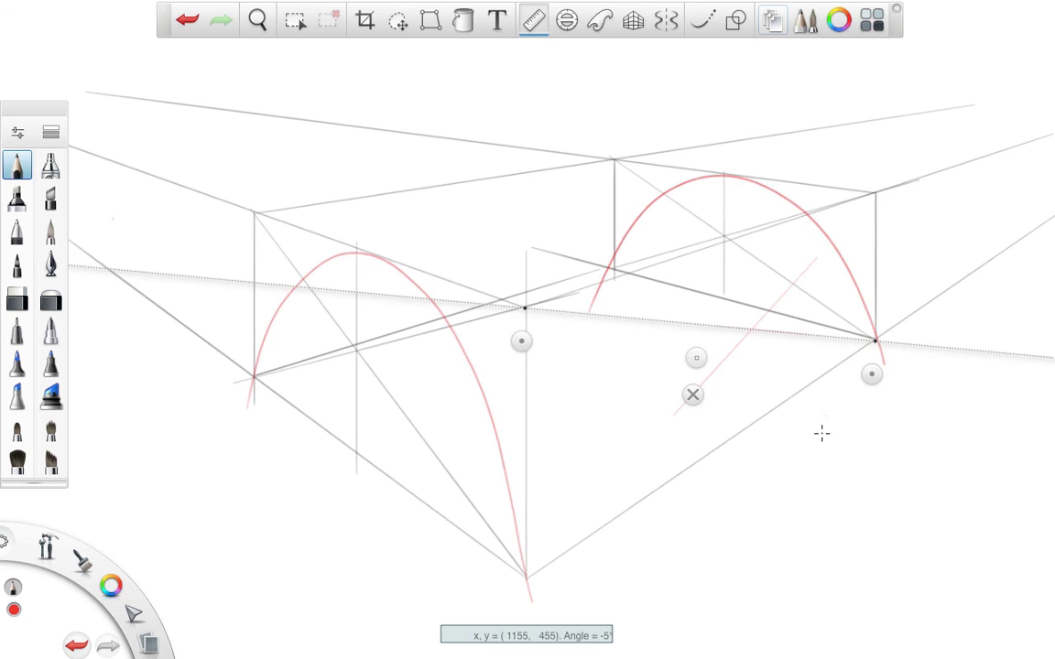
double_click(873, 375)
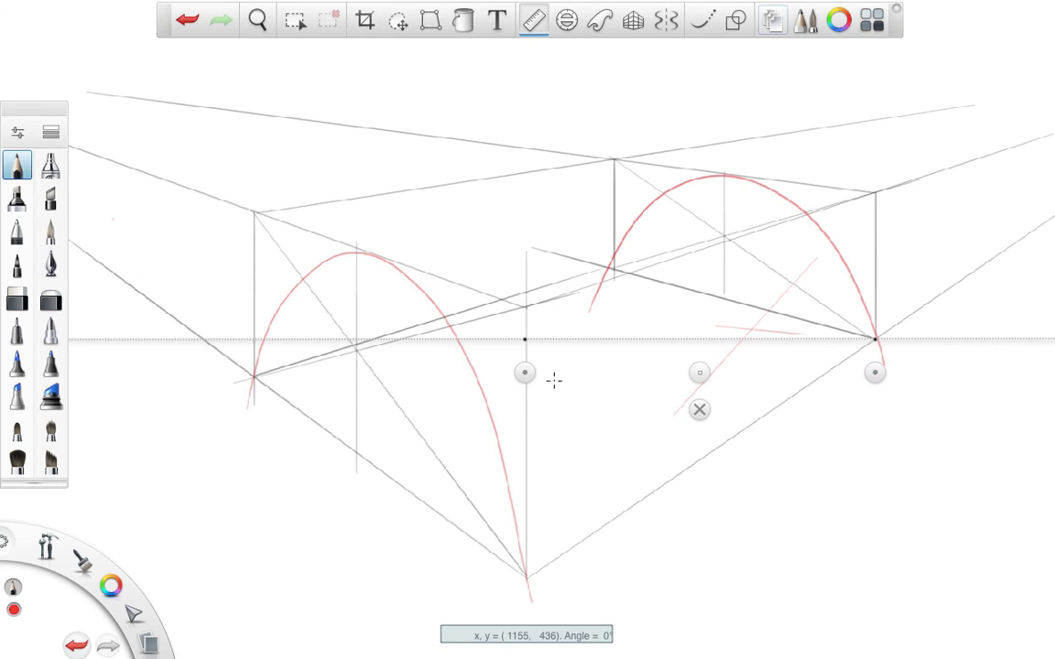
mouse_move(553, 380)
mouse_down()
mouse_move(610, 485)
mouse_move(943, 485)
mouse_move(933, 343)
mouse_up()
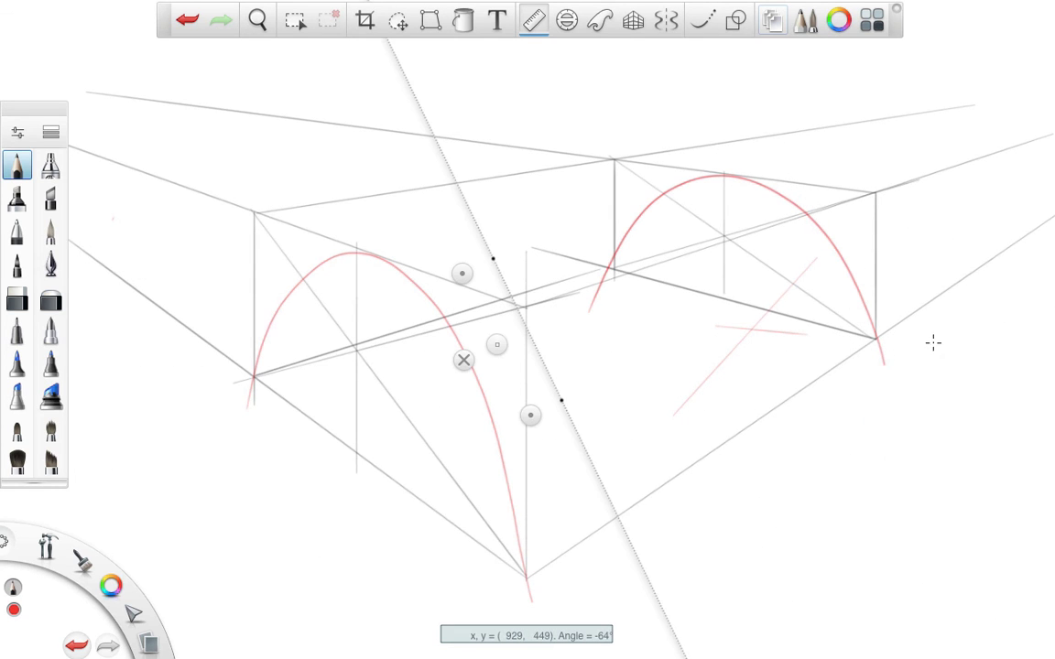
Rule a red vertical at 90° through the diagonals' crossing, down to the side face's bottom edge
drag(533, 415, 552, 430)
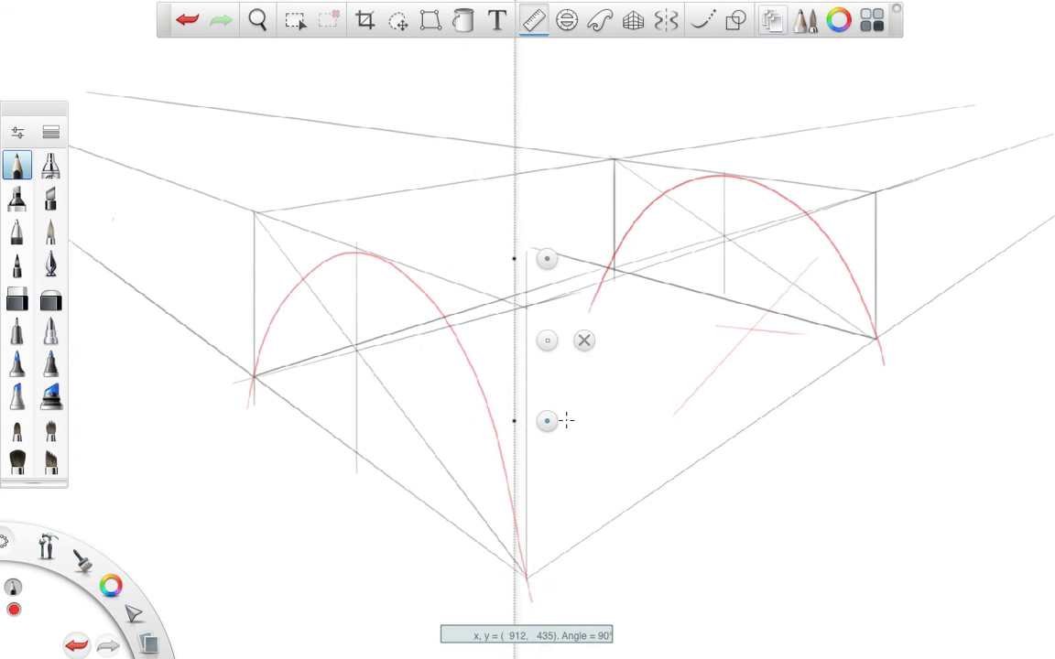
drag(553, 349, 784, 337)
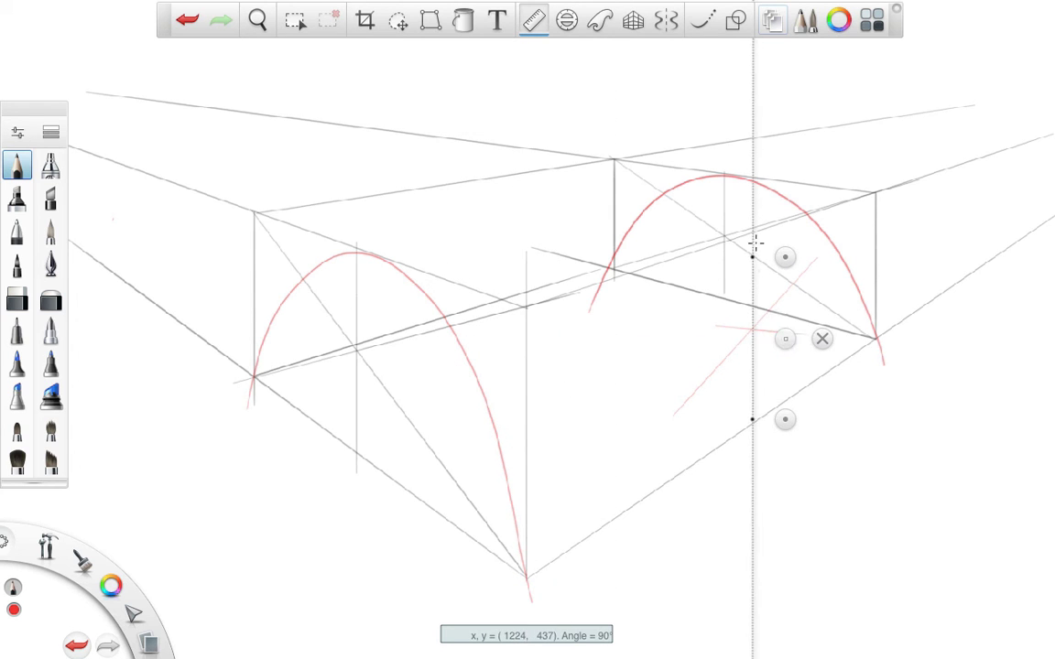
drag(757, 270, 764, 434)
click(820, 338)
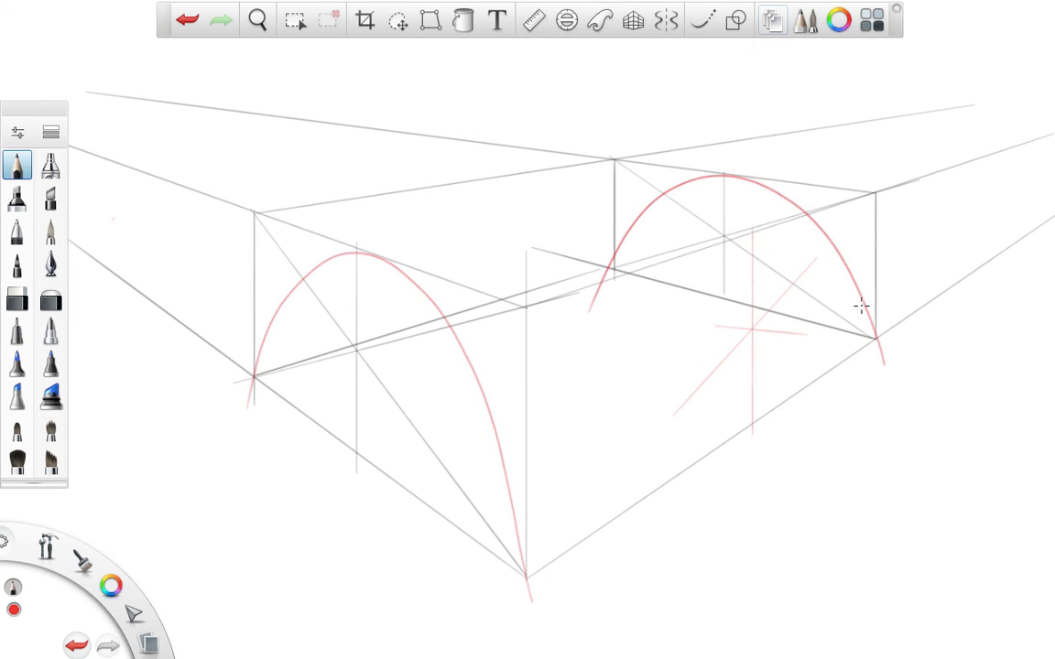
Using two-point perspective guides, draw a middle cross-section across the box and a horizontal construction line along the near side face
click(635, 24)
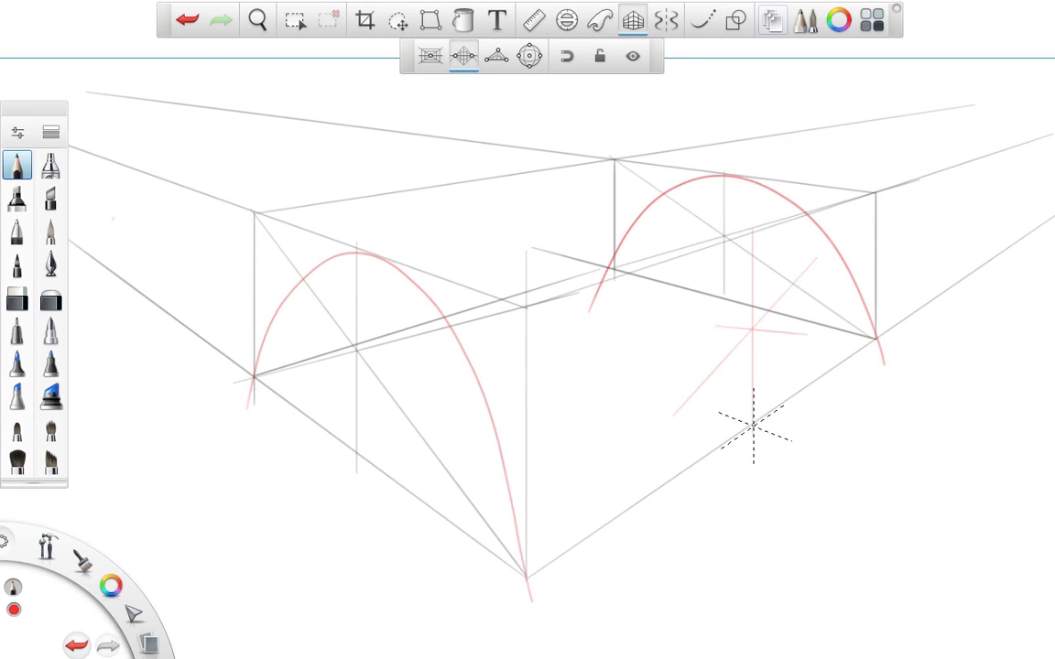
drag(753, 424, 448, 306)
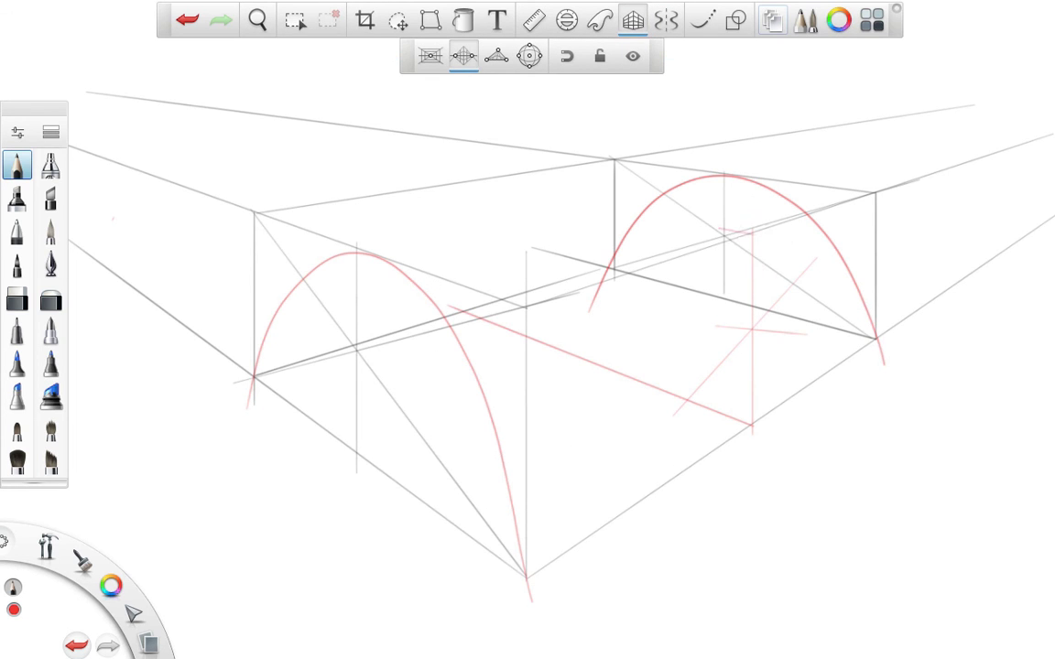
mouse_move(754, 235)
mouse_down()
mouse_move(449, 176)
mouse_move(490, 270)
mouse_move(464, 311)
mouse_up()
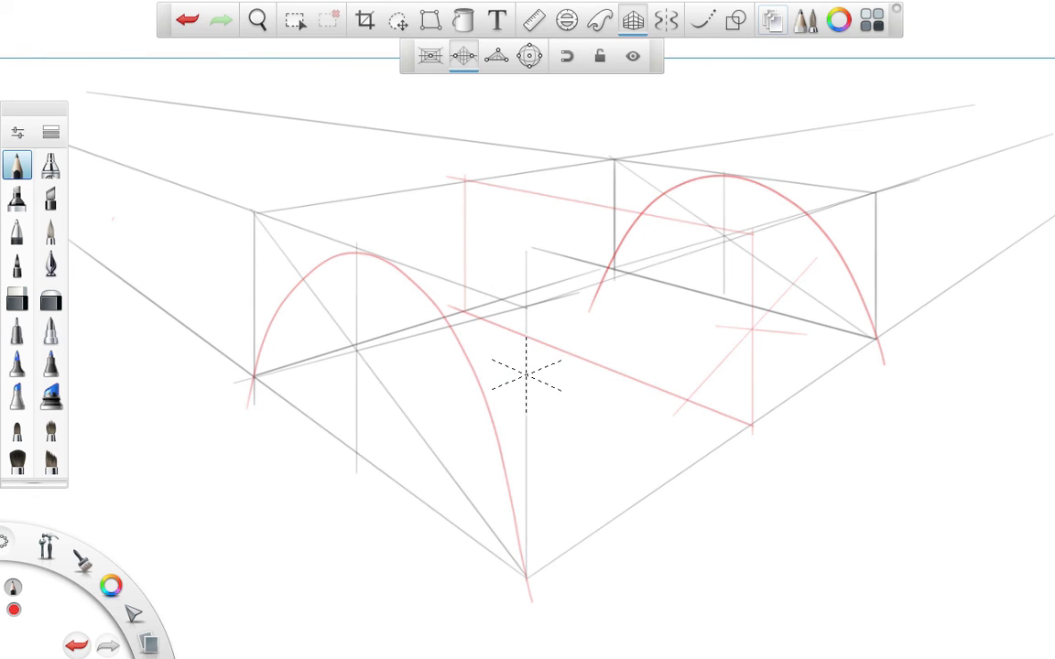
drag(523, 370, 879, 227)
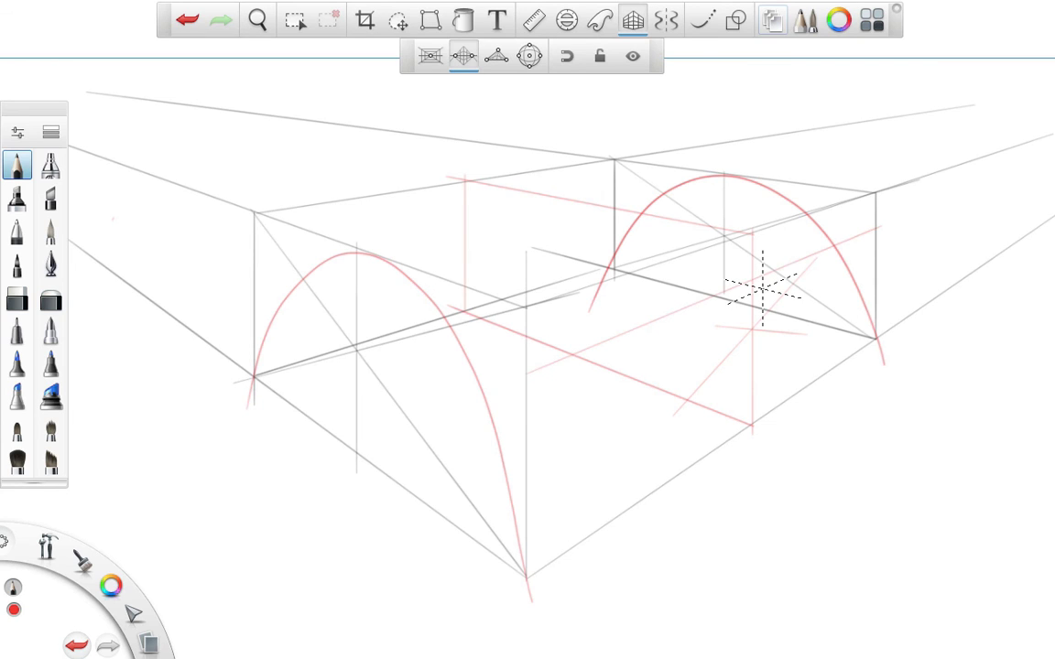
With Steady Stroke on, draw a red inverted arch across the box's near long side face, touching its bottom edge
click(702, 19)
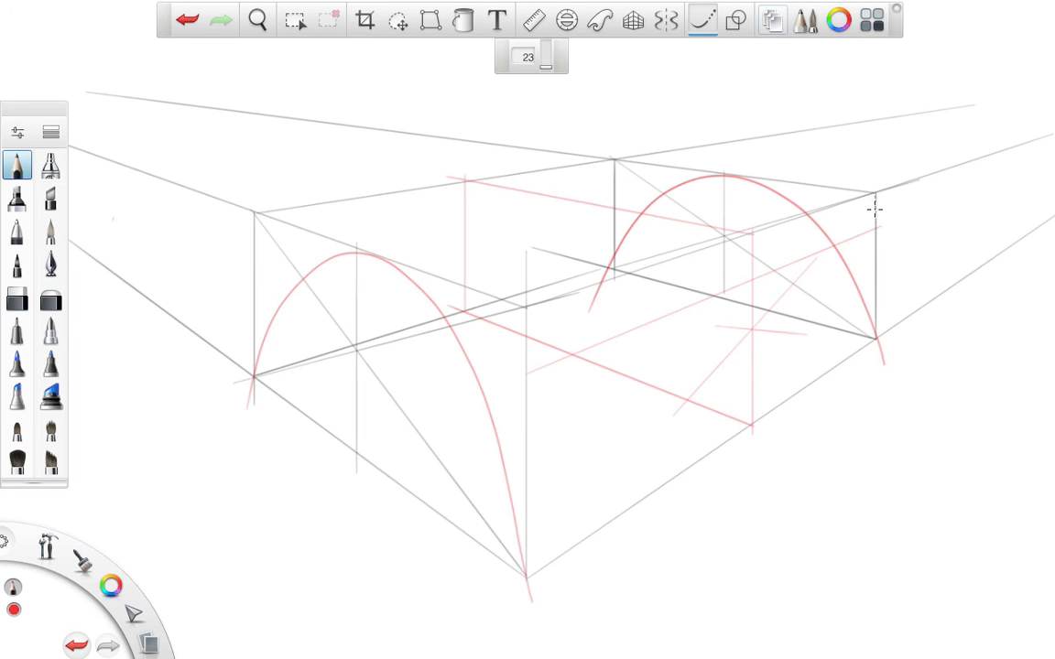
mouse_move(875, 247)
mouse_down()
mouse_move(861, 301)
mouse_move(826, 358)
mouse_move(767, 412)
mouse_move(705, 432)
mouse_move(624, 436)
mouse_move(563, 417)
mouse_move(530, 376)
mouse_move(525, 319)
mouse_up()
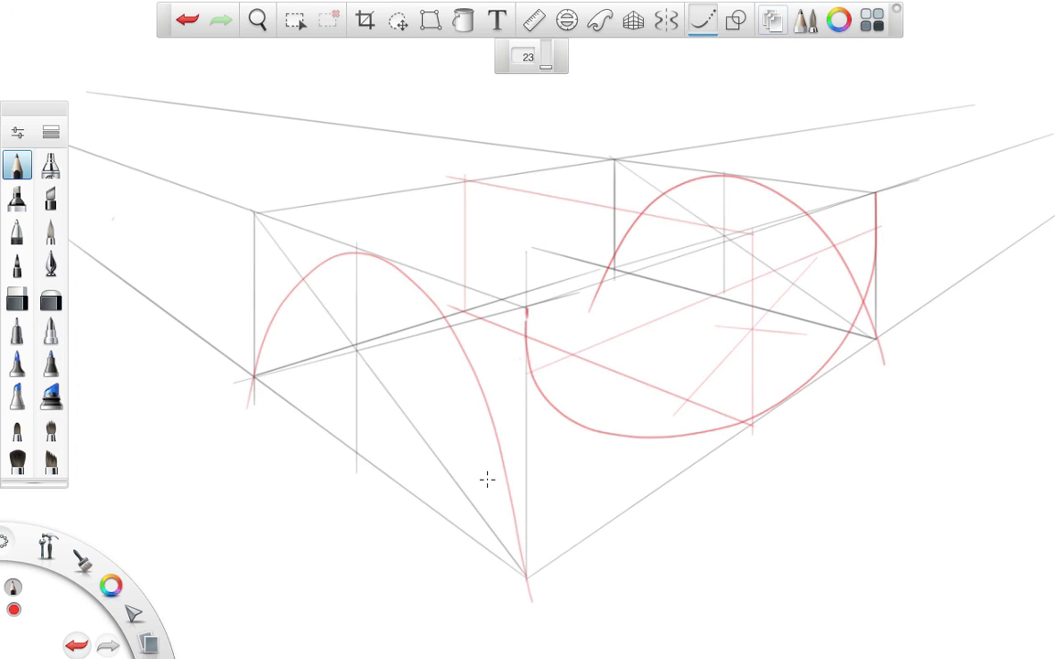
key(space)
mouse_move(321, 436)
mouse_down()
mouse_move(452, 506)
mouse_move(548, 499)
mouse_move(703, 428)
mouse_up()
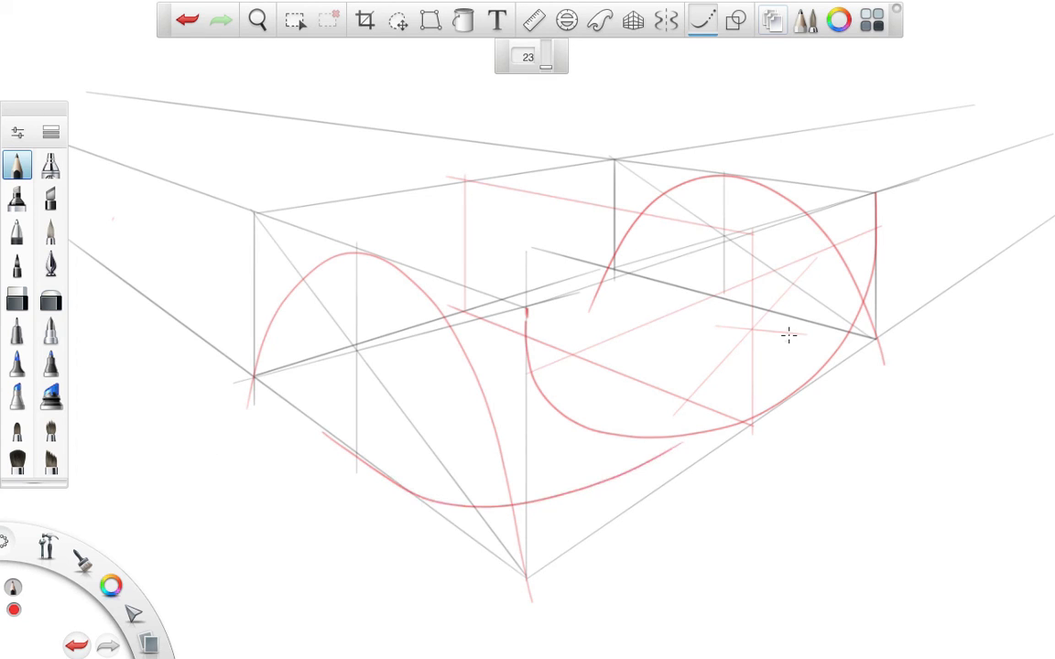
key(ctrl+z)
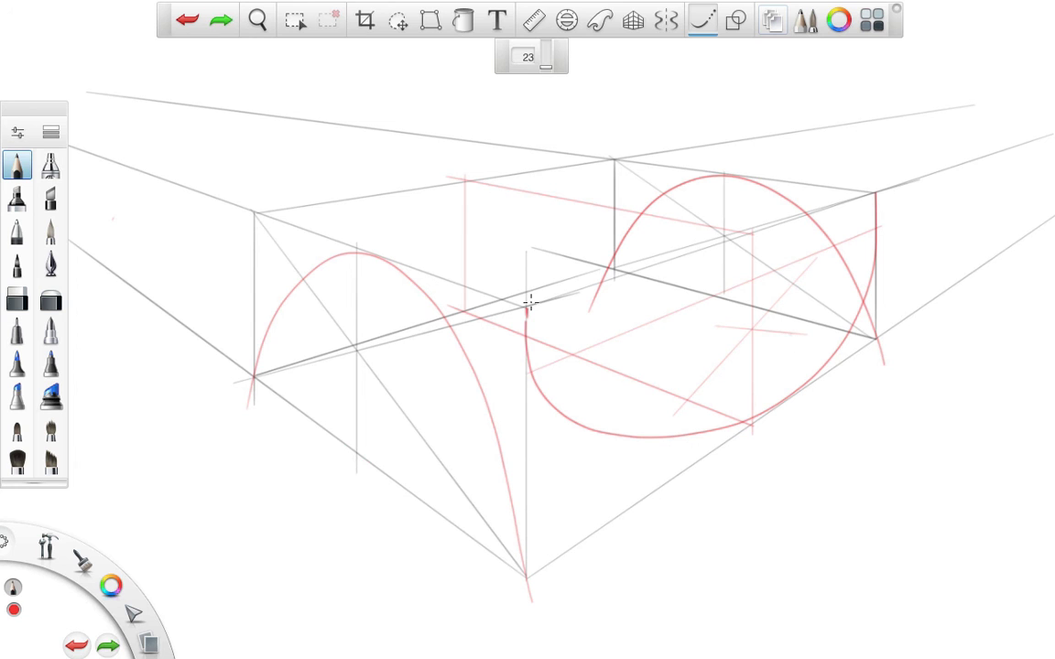
Using two-point perspective guides, rule a green construction line across the near end face from the red horizontal line's end at the front vertical edge
key(space)
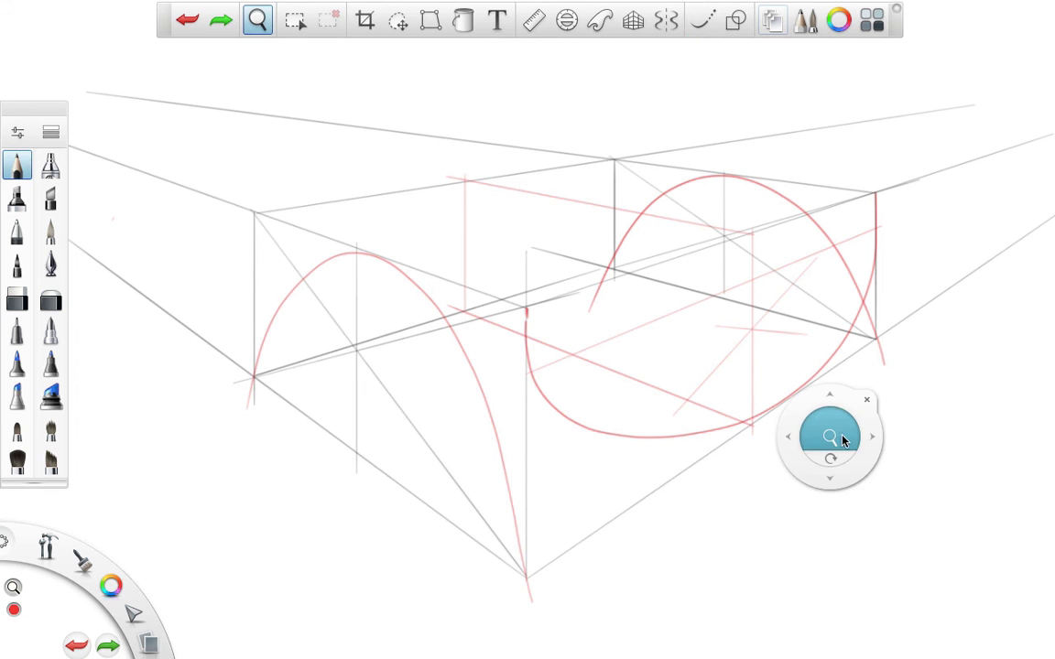
mouse_move(841, 437)
mouse_down()
mouse_move(863, 430)
mouse_move(893, 440)
mouse_move(888, 412)
mouse_up()
key(space)
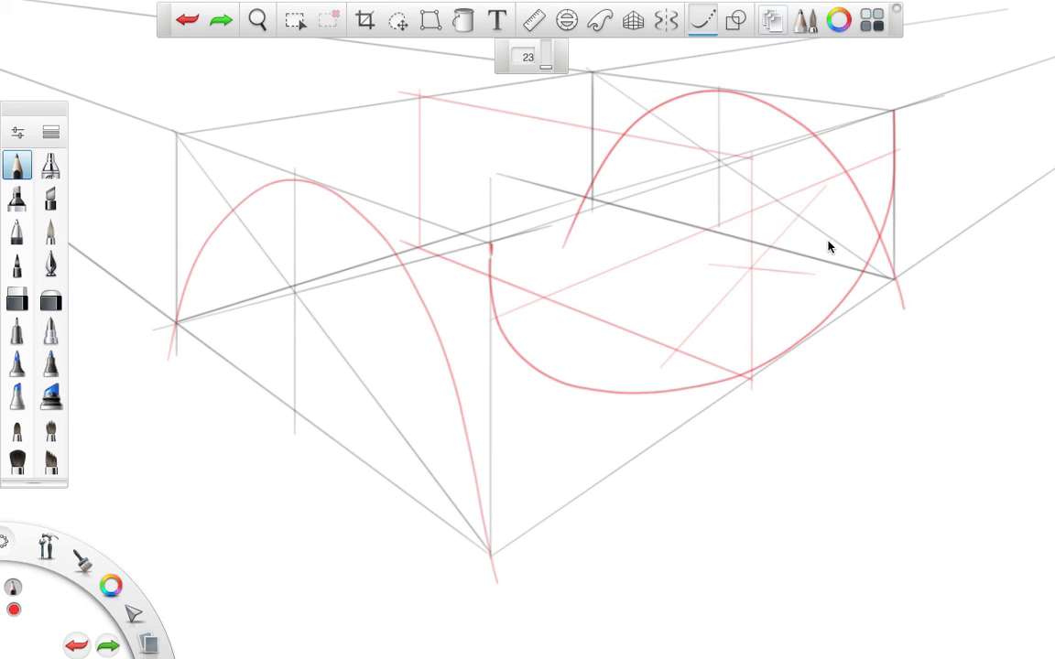
click(632, 23)
drag(114, 584, 70, 584)
drag(490, 317, 636, 261)
key(ctrl+z)
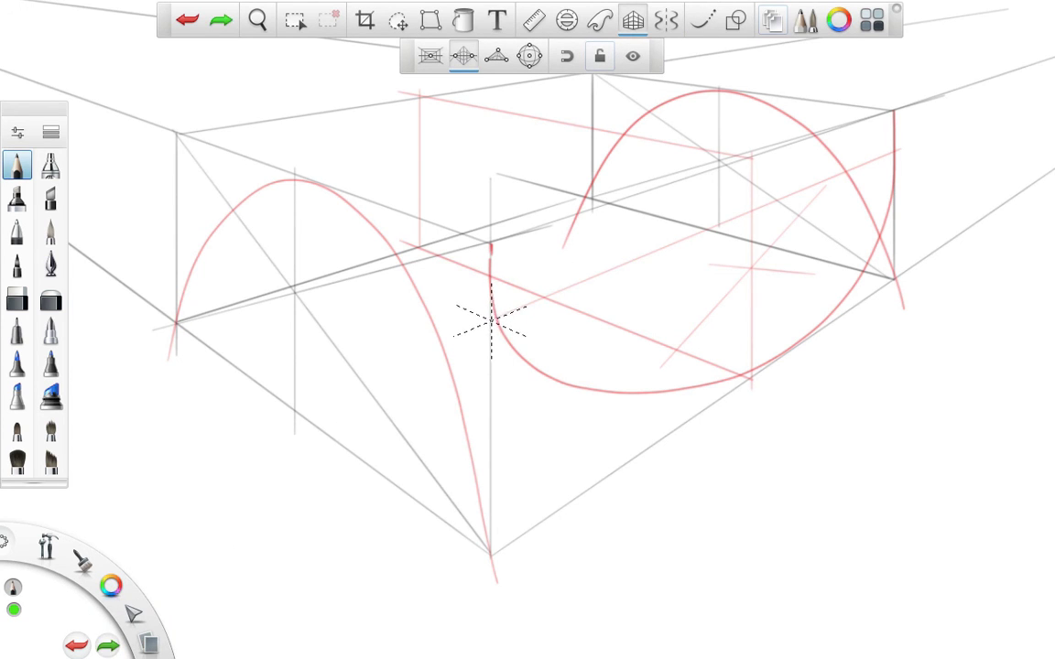
mouse_move(490, 322)
mouse_down()
mouse_move(188, 186)
mouse_move(41, 142)
mouse_up()
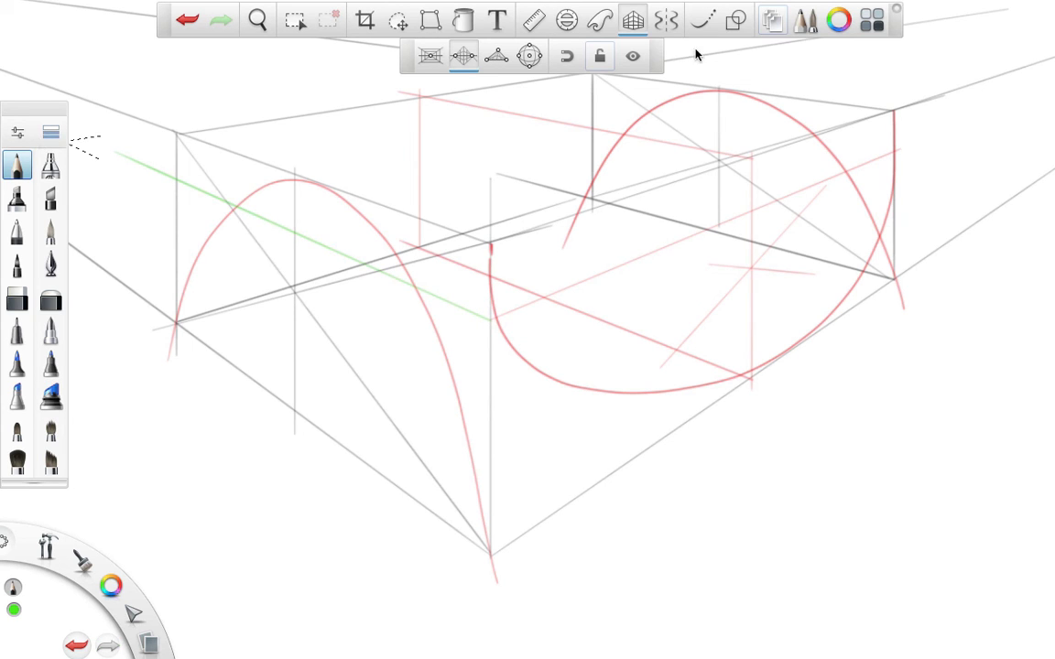
click(701, 20)
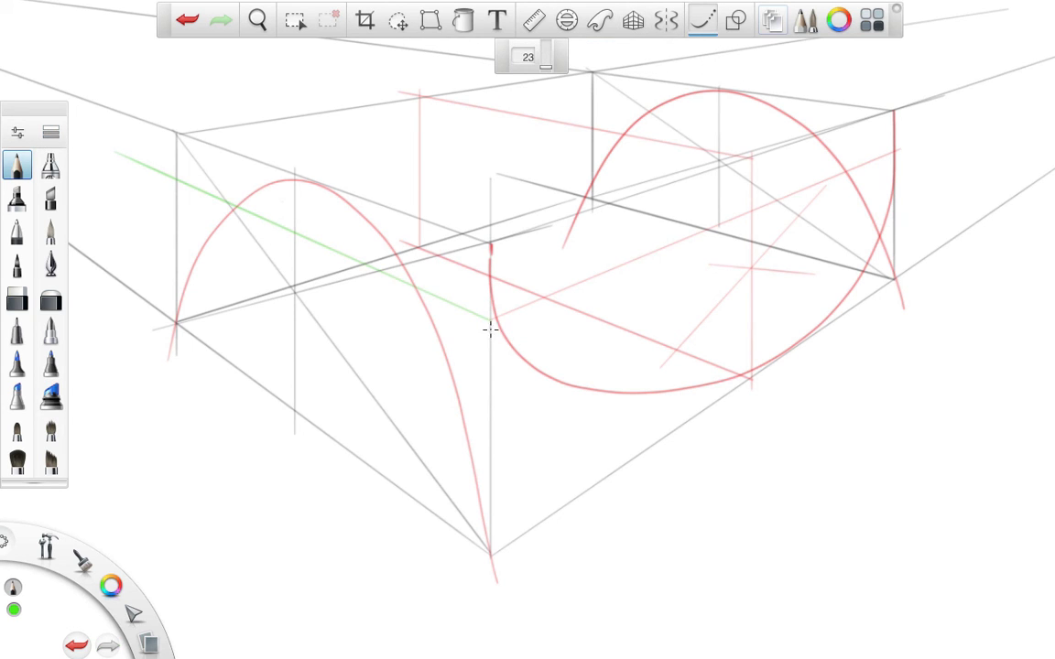
mouse_move(422, 286)
mouse_down()
mouse_move(370, 196)
mouse_move(326, 170)
mouse_move(257, 175)
mouse_move(215, 219)
mouse_up()
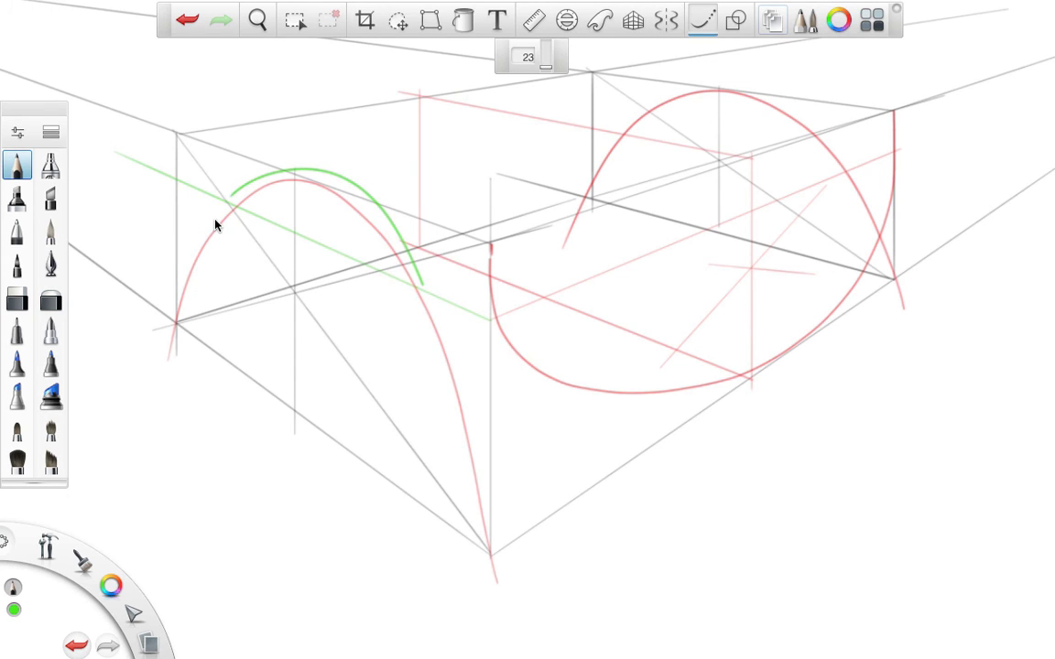
drag(502, 240, 503, 300)
key(ctrl+z)
key(ctrl+z)
key(ctrl+z)
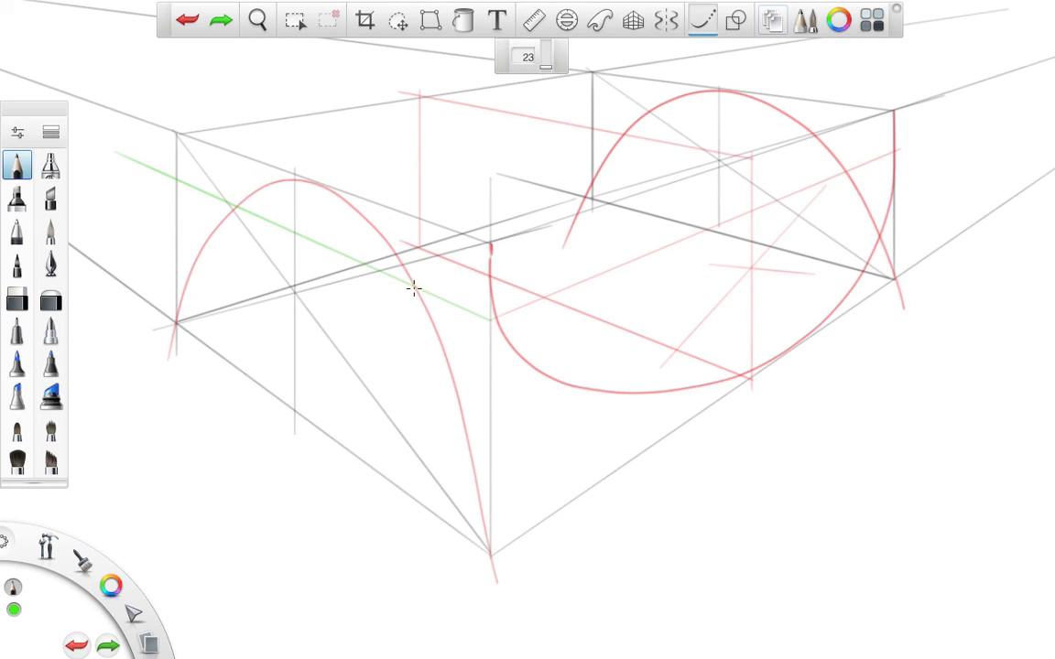
mouse_move(406, 291)
mouse_down()
mouse_move(455, 433)
mouse_move(466, 568)
mouse_up()
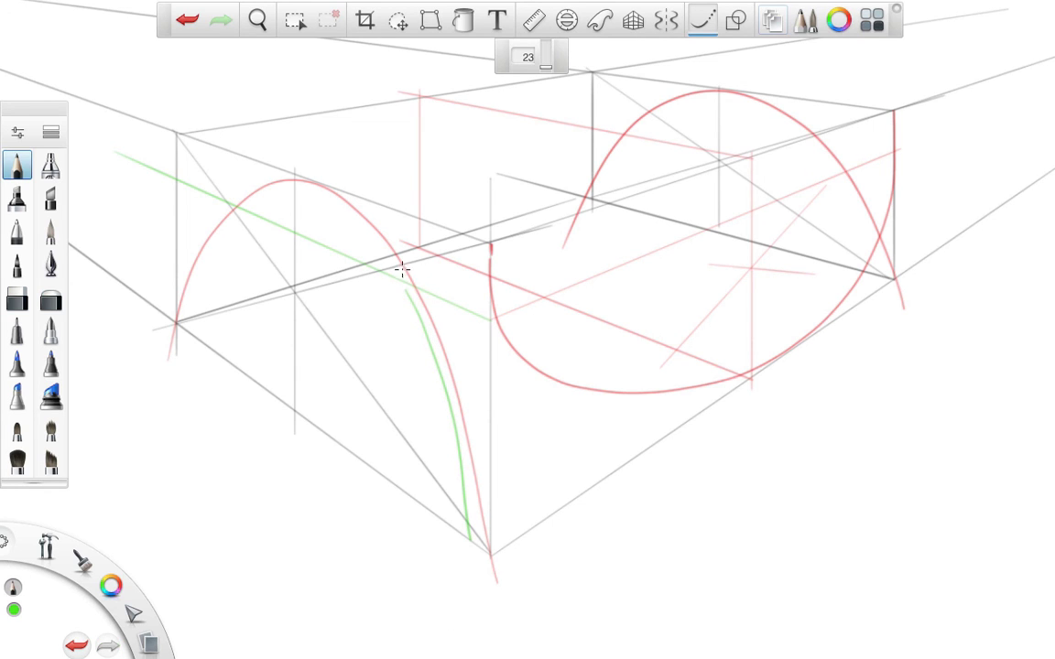
mouse_move(423, 311)
mouse_down()
mouse_move(476, 369)
mouse_move(591, 409)
mouse_move(744, 376)
mouse_up()
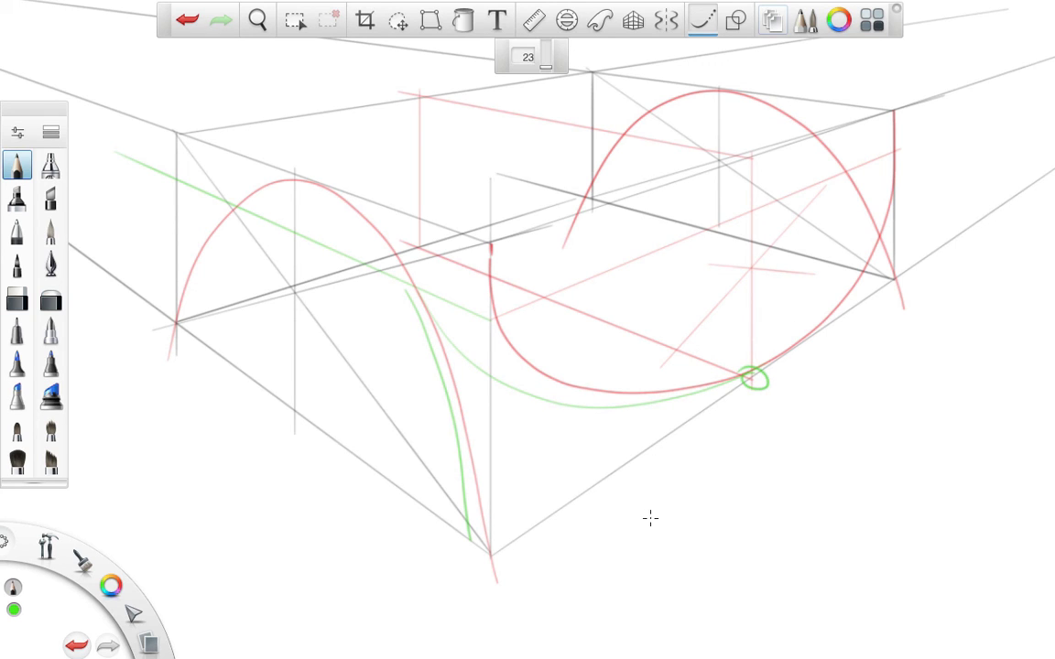
key(ctrl+z)
key(ctrl+z)
key(ctrl+z)
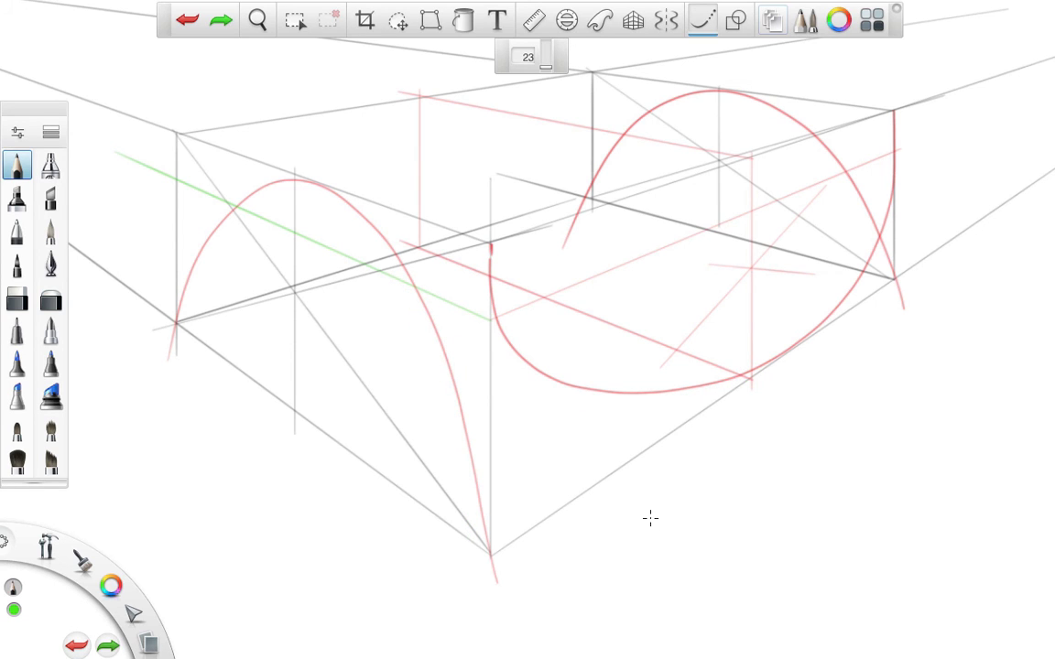
Rule a matching green perspective line across the far end face from the red horizontal line's end at the far vertical edge
click(632, 20)
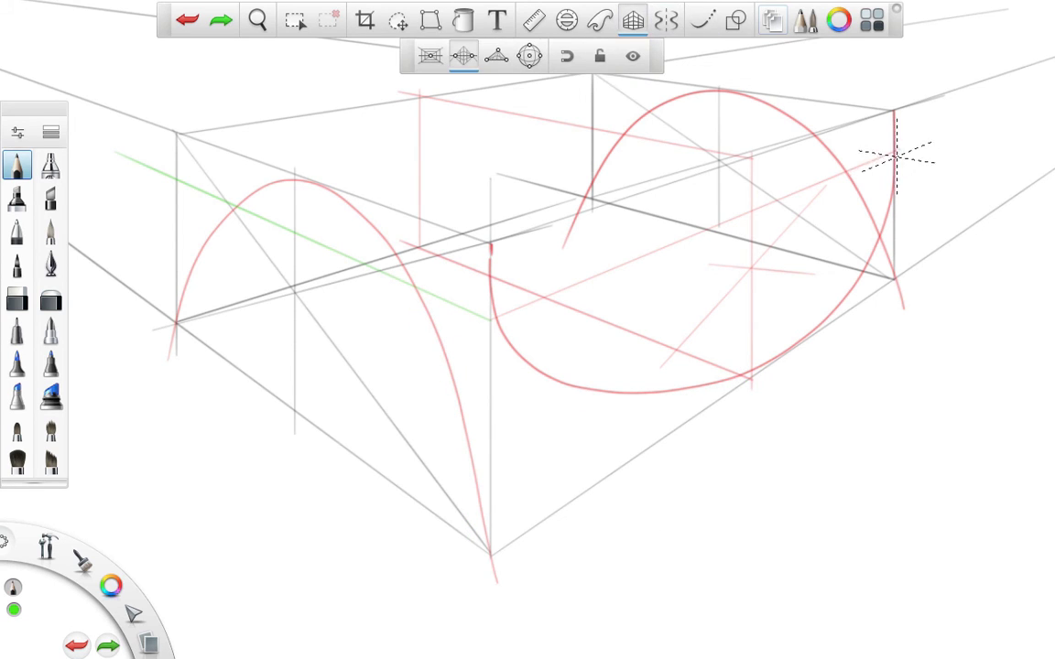
drag(893, 149, 522, 93)
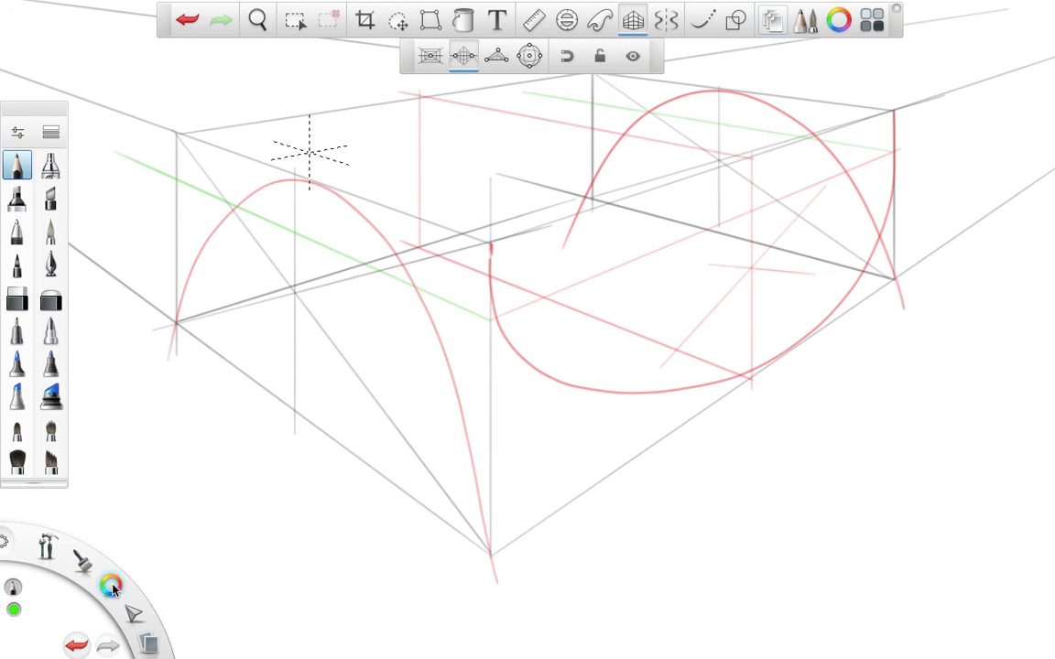
In blue, construct perspective guide lines at two heights, linking the near end arch with the inverted arch on the side face
drag(111, 588, 81, 618)
drag(578, 369, 531, 396)
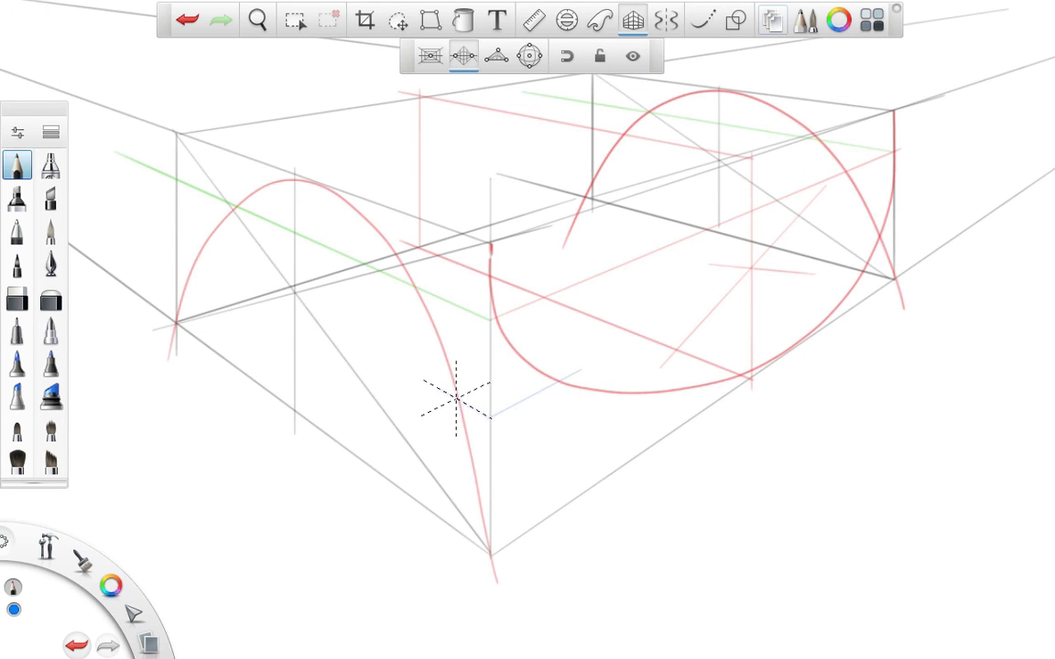
drag(456, 399, 641, 308)
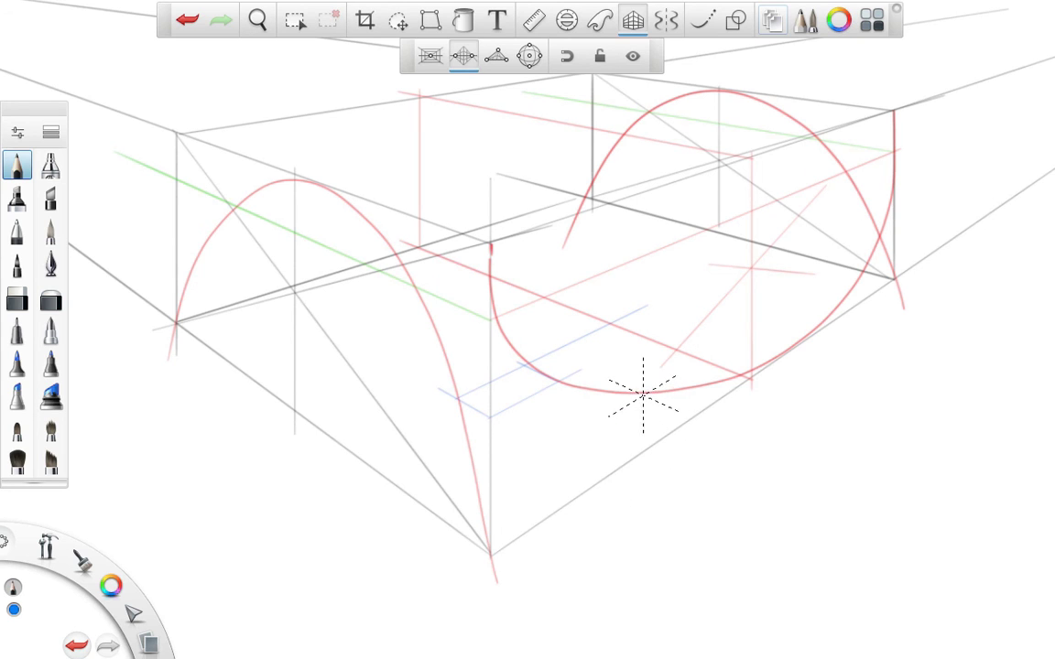
mouse_move(655, 392)
mouse_down()
mouse_move(520, 462)
mouse_move(677, 369)
mouse_up()
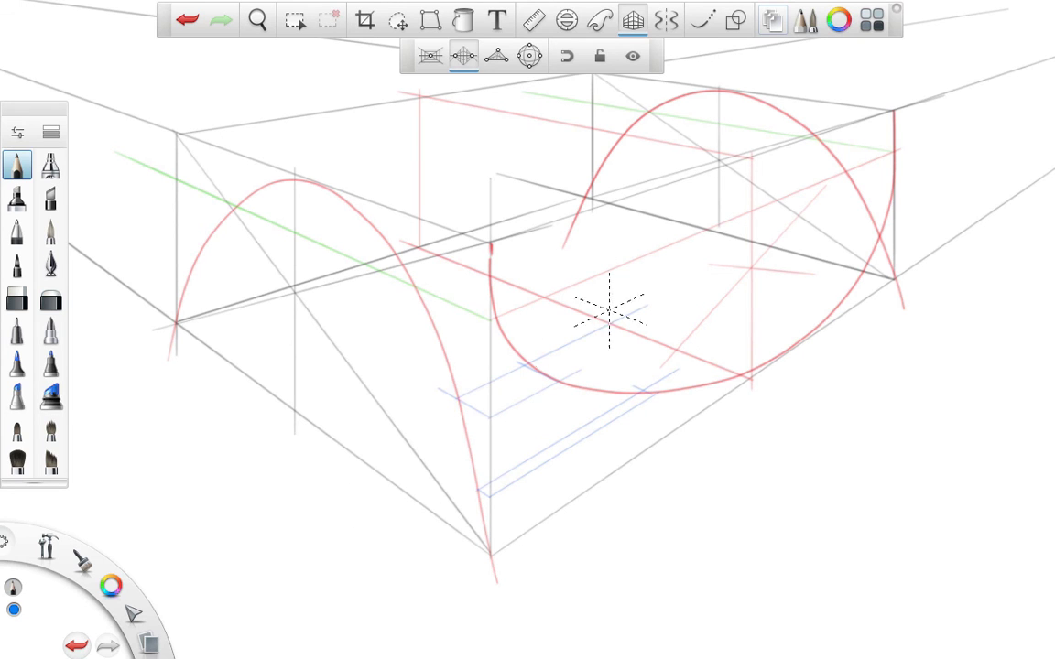
Turn off the perspective guides, then mark and number blue intersection points 1 to 4 from the near end arch to the inverted arch's lowest point
click(632, 20)
click(520, 365)
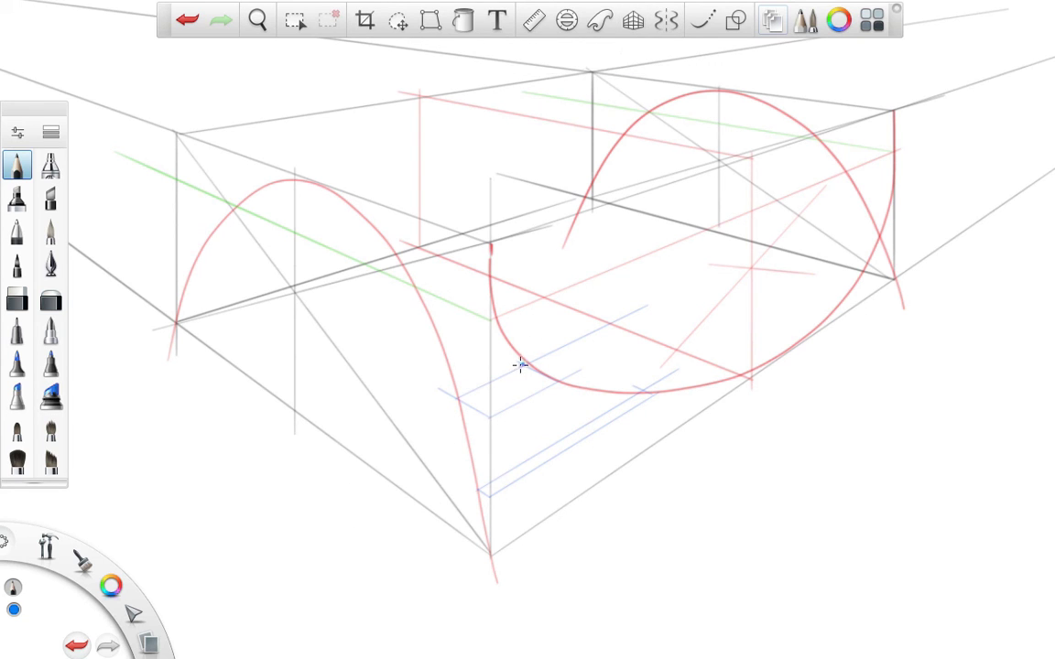
click(641, 391)
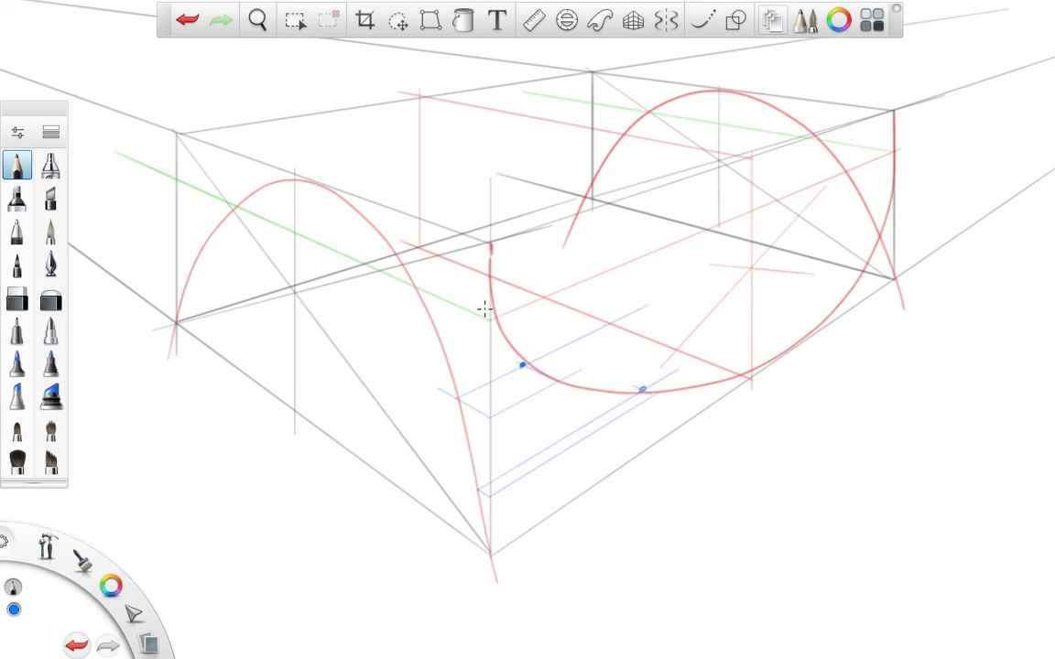
click(413, 288)
drag(397, 297, 390, 308)
drag(505, 386, 518, 395)
drag(611, 399, 608, 410)
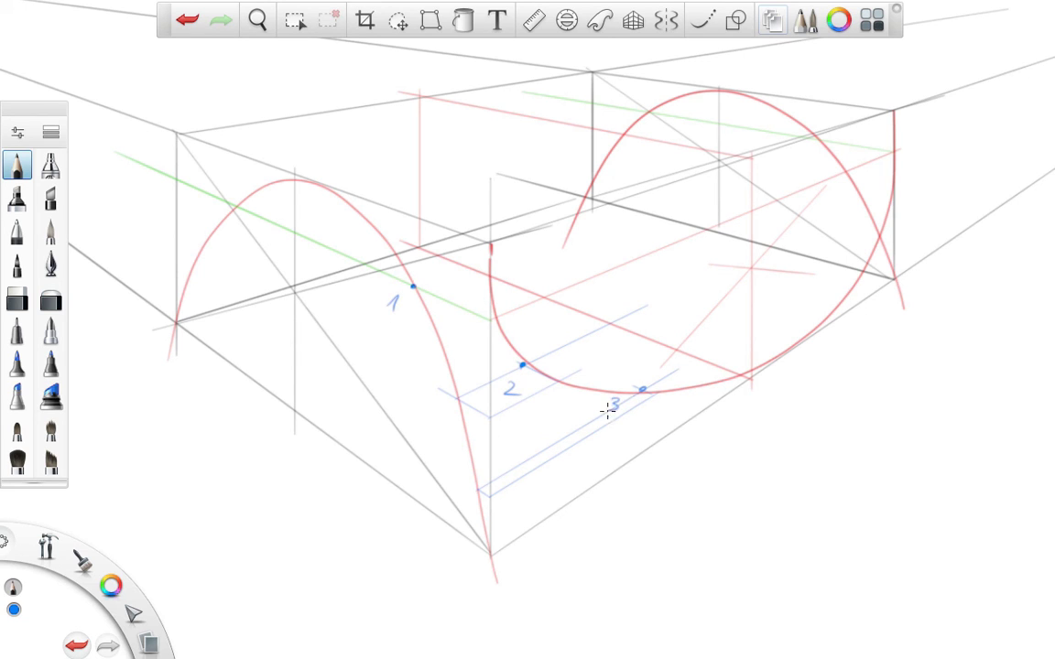
click(749, 375)
drag(754, 393, 758, 412)
Using perspective guides, extend blue construction lines from points 2 and 3 to the far end face and construct their mirrored intersections
click(633, 20)
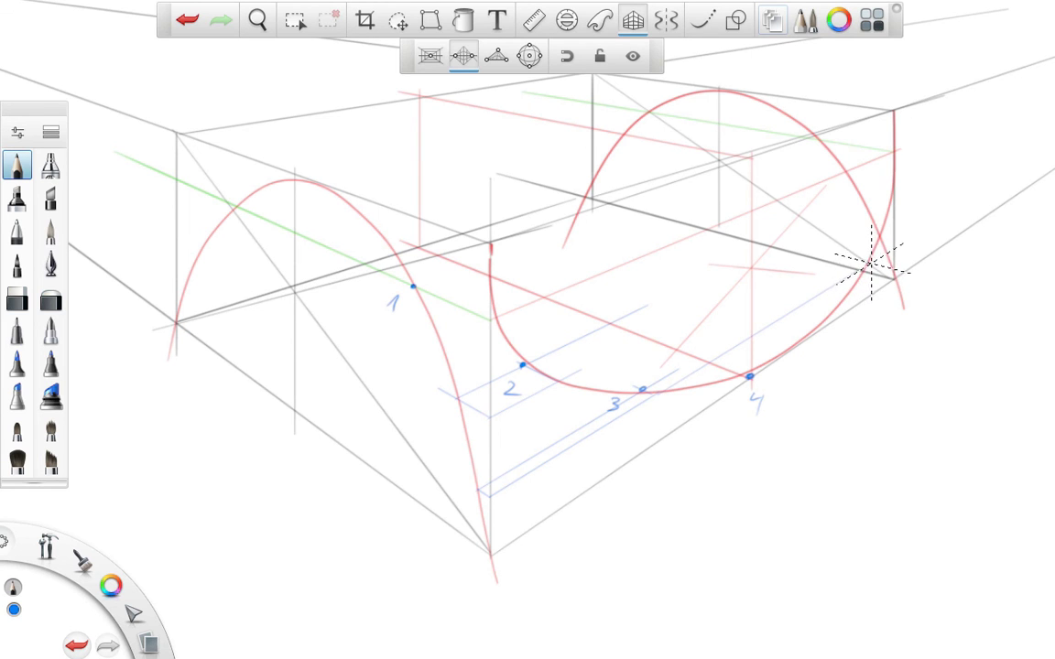
drag(644, 390, 866, 260)
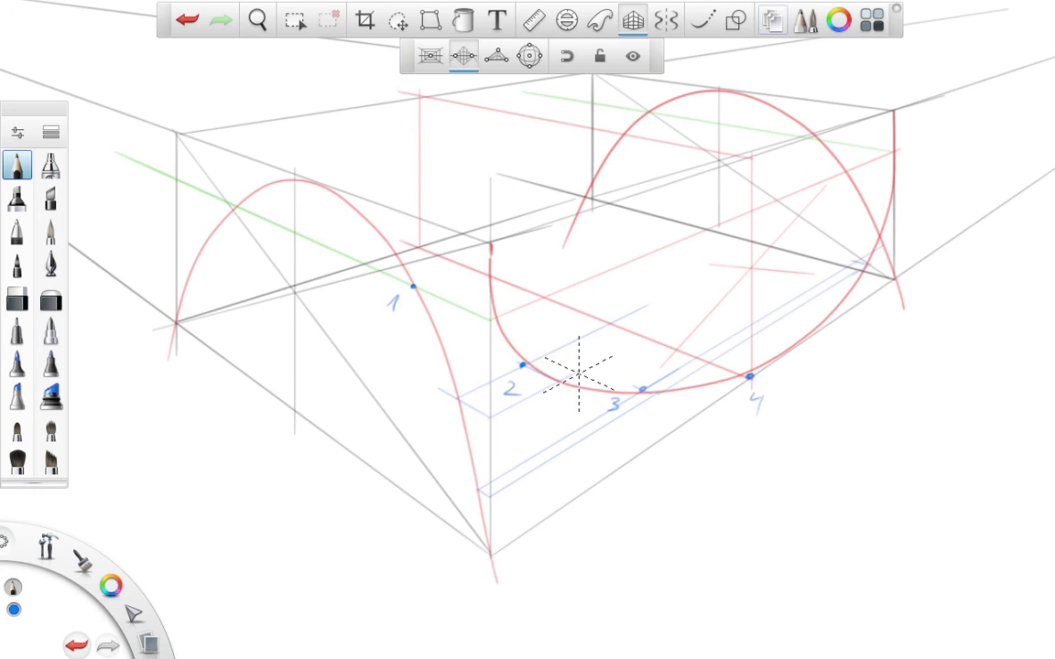
drag(538, 325, 708, 235)
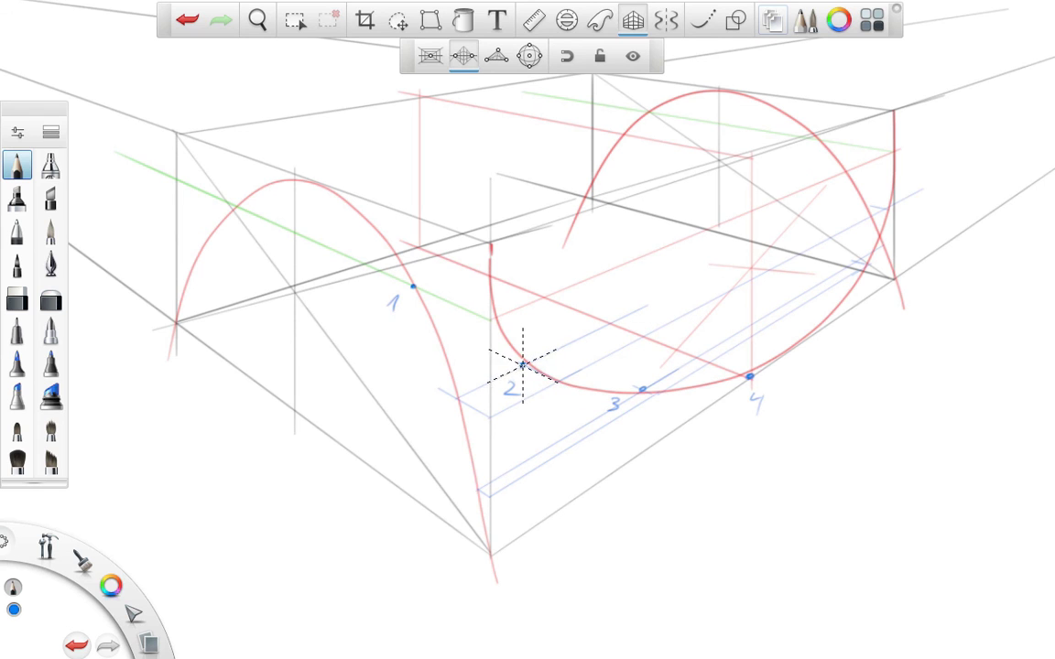
drag(524, 366, 880, 202)
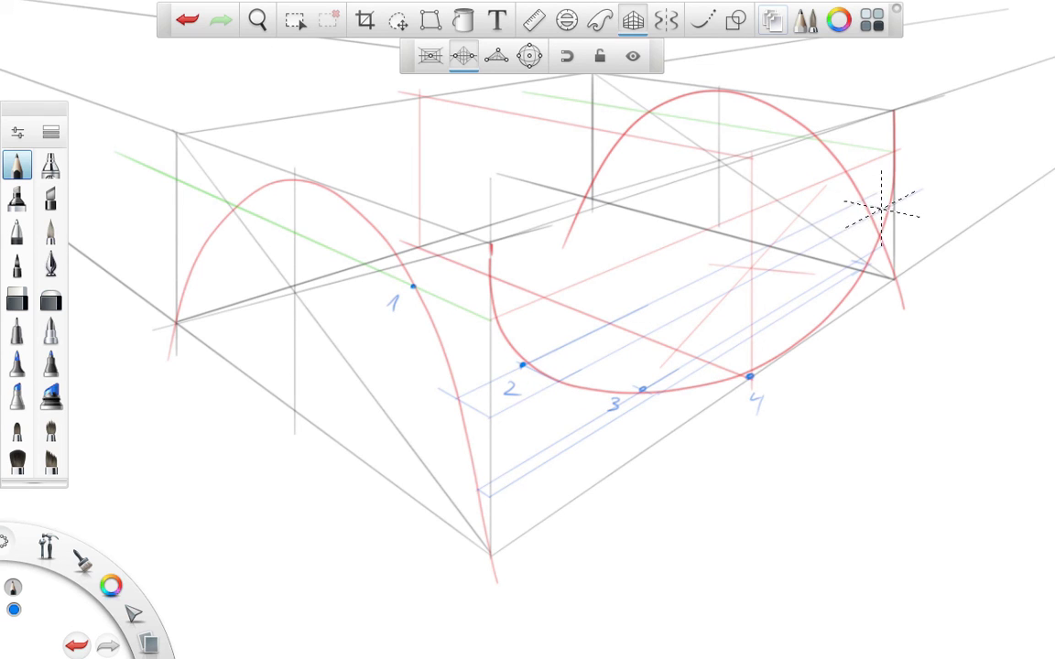
With the perspective guides off, mark and number blue points 5 and 6 near the far end and 7 at the far arch's crest
click(638, 23)
click(638, 23)
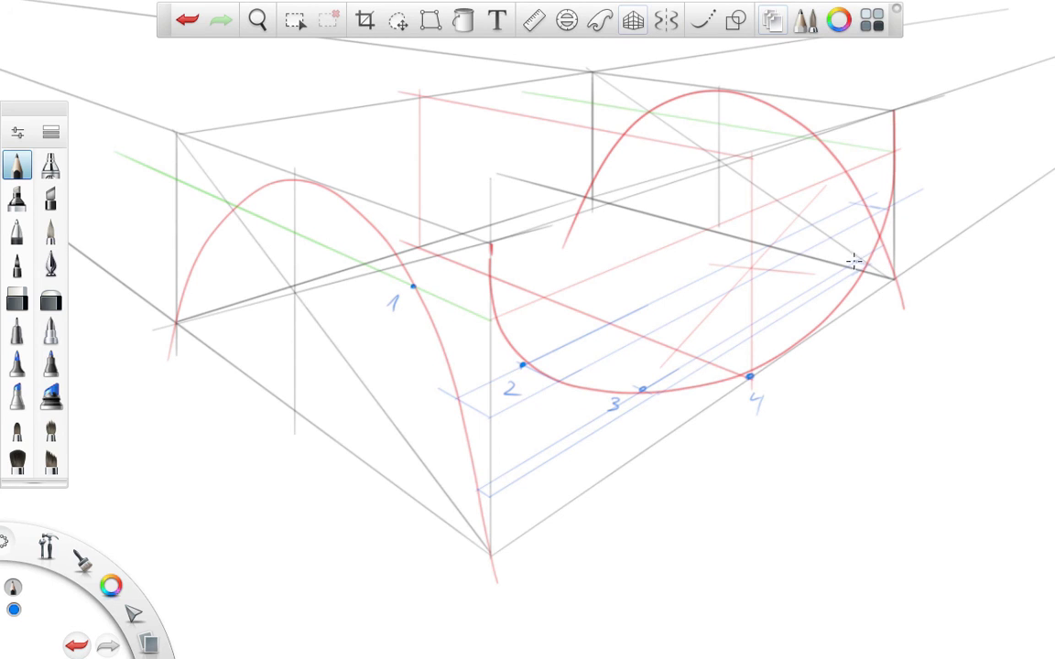
drag(870, 277, 874, 280)
click(854, 203)
drag(877, 188, 876, 195)
click(735, 89)
mouse_move(758, 69)
mouse_down()
mouse_move(767, 81)
mouse_move(775, 74)
mouse_up()
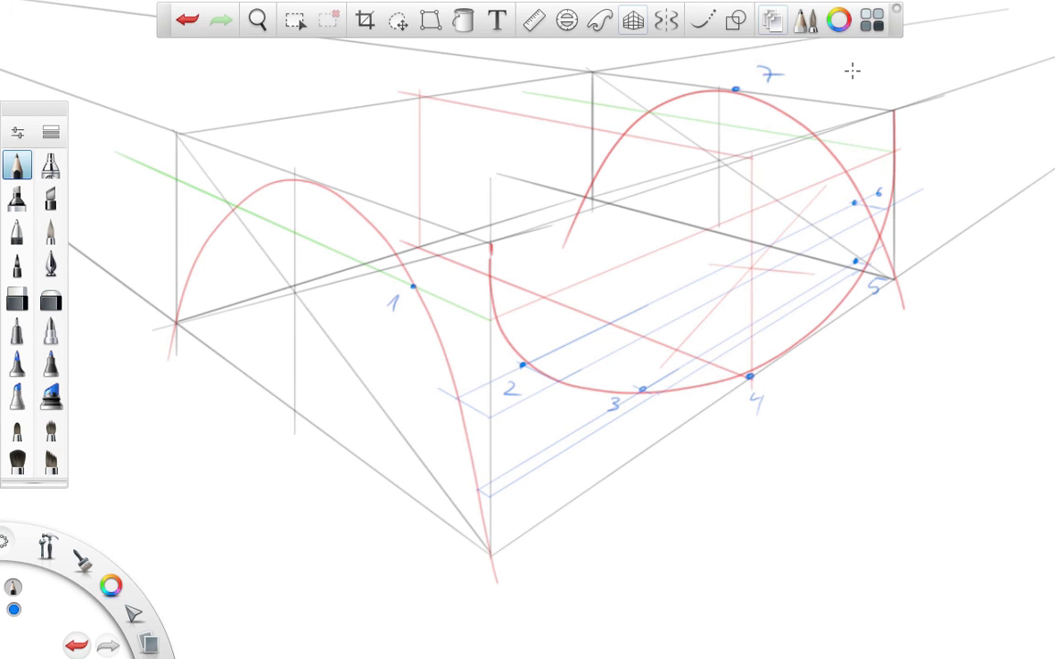
With Steady Stroke on, draw the blue intersection curve from point 7 through points 6, 5, 4, 3 and 2 to point 1
click(702, 20)
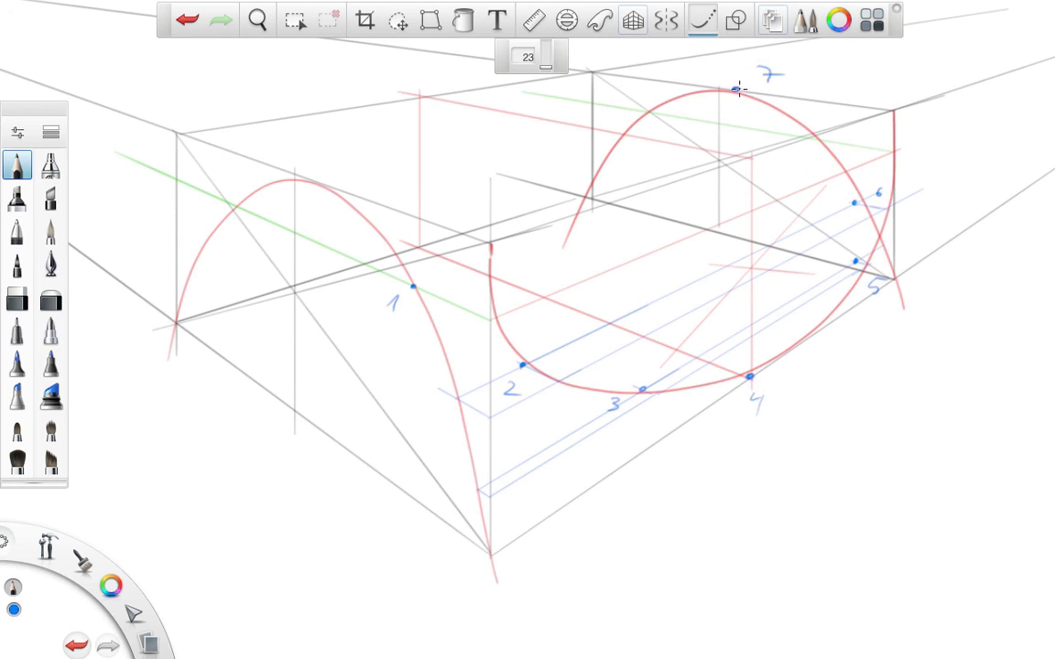
key(space)
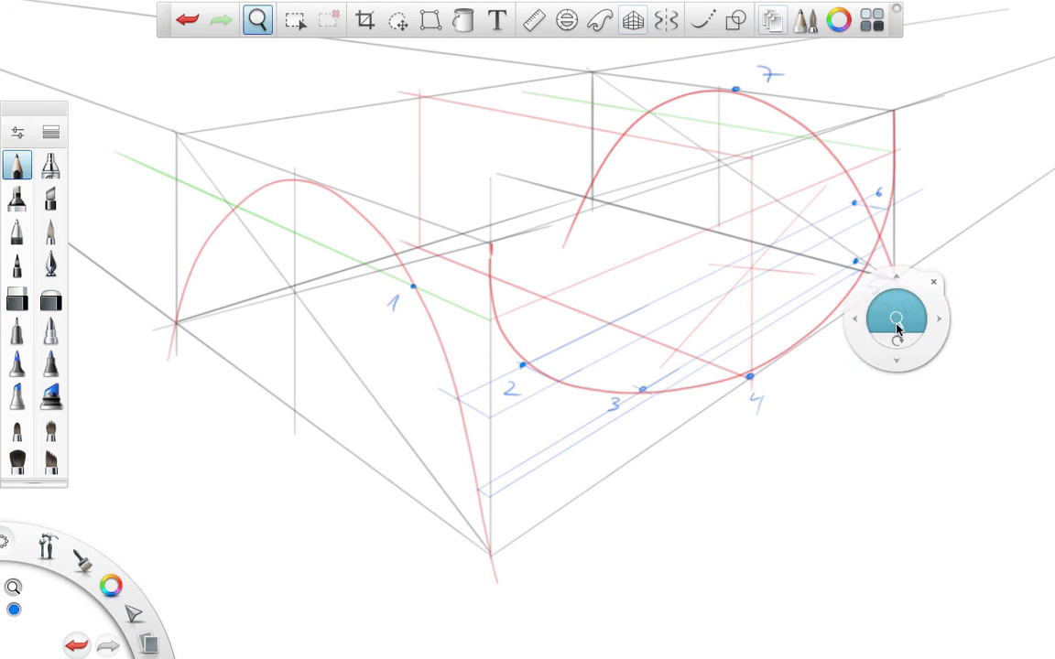
drag(895, 323, 780, 430)
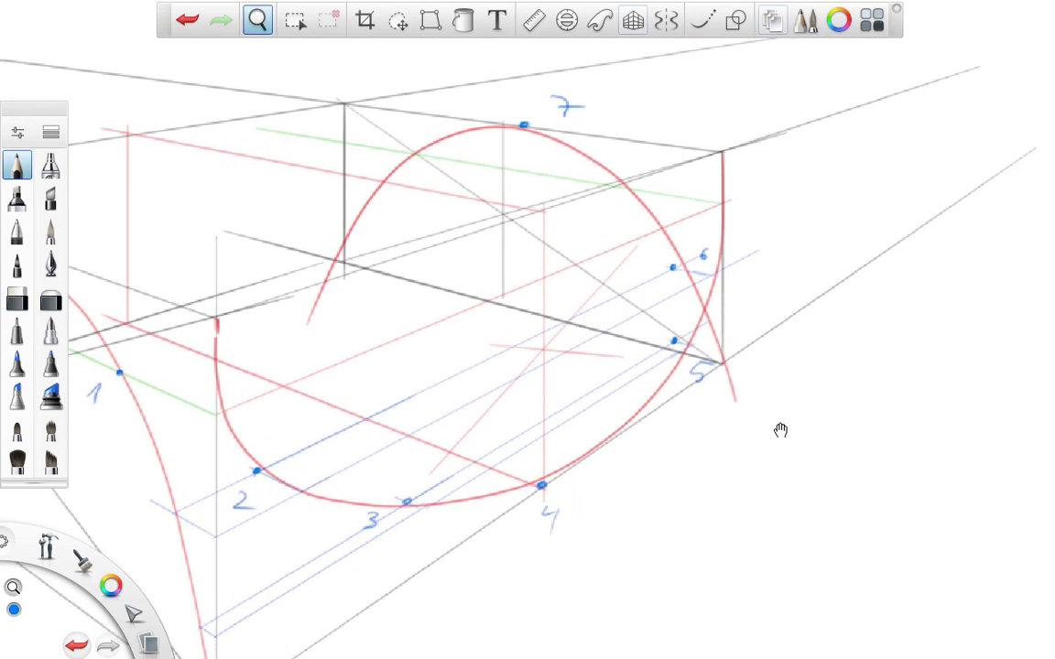
mouse_move(550, 136)
mouse_down()
mouse_move(628, 183)
mouse_move(655, 217)
mouse_move(674, 277)
mouse_move(674, 337)
mouse_move(590, 454)
mouse_move(532, 489)
mouse_move(446, 510)
mouse_move(350, 499)
mouse_move(266, 472)
mouse_move(156, 418)
mouse_move(99, 332)
mouse_up()
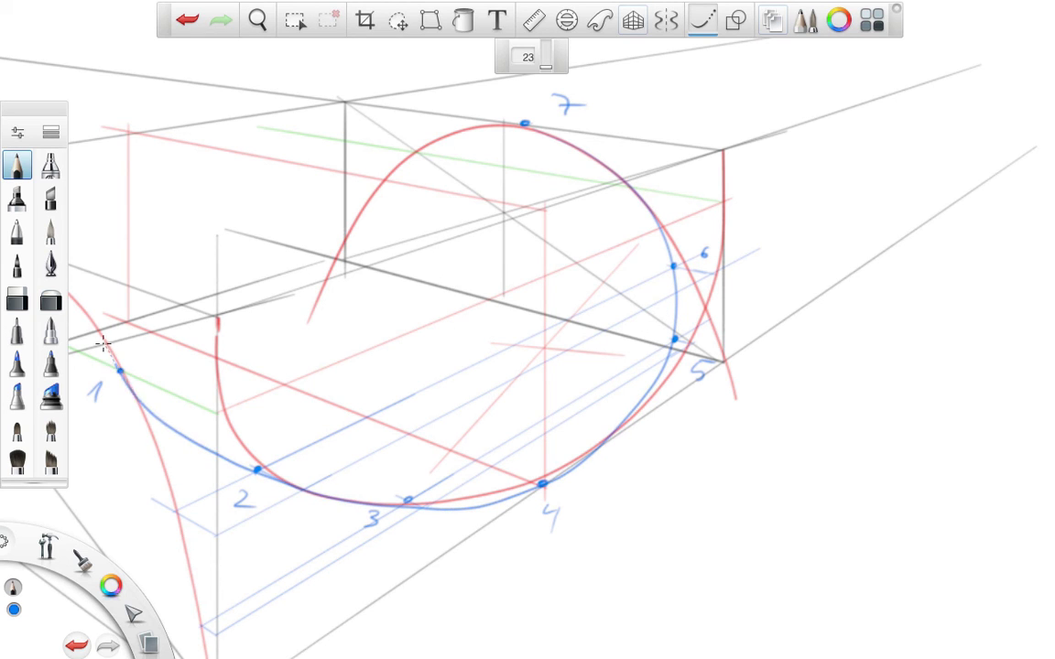
Trace the near end arch in blue from its crest through point 1, blending into the intersection curve
key(space)
drag(697, 353, 969, 323)
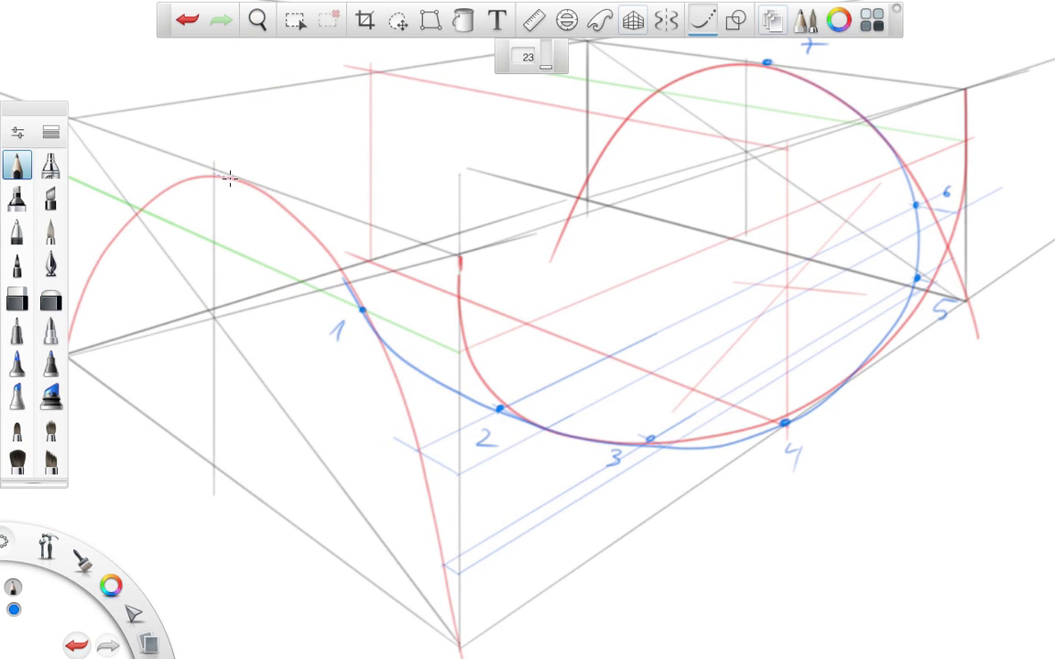
mouse_move(213, 173)
mouse_down()
mouse_move(297, 219)
mouse_move(378, 341)
mouse_move(427, 372)
mouse_up()
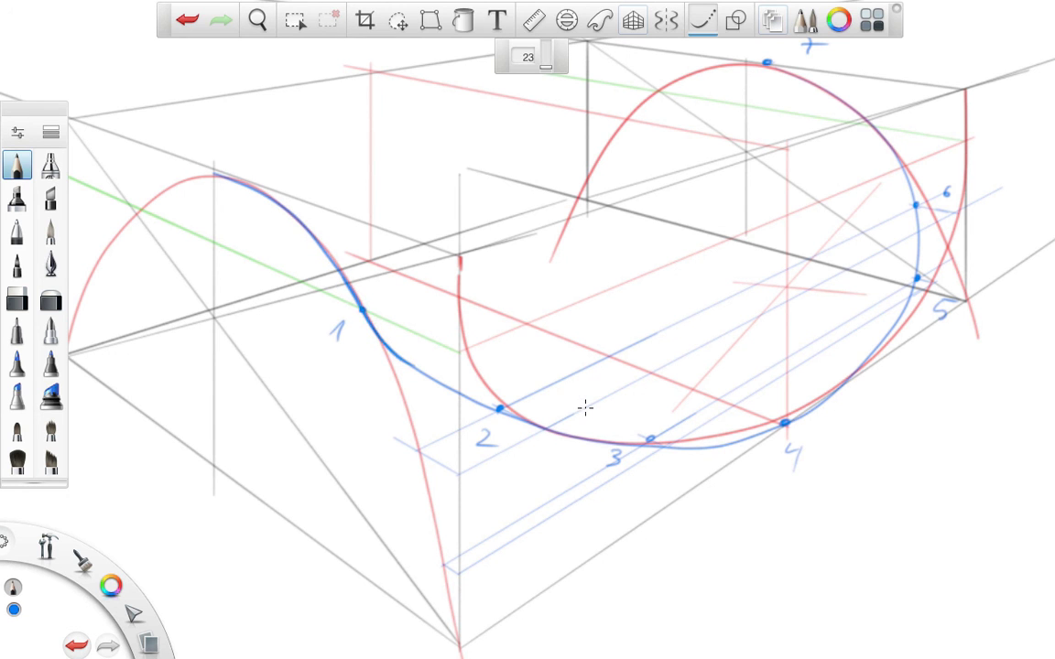
key(space)
mouse_move(938, 431)
mouse_down()
mouse_move(848, 458)
mouse_move(887, 454)
mouse_move(916, 492)
mouse_move(749, 513)
mouse_up()
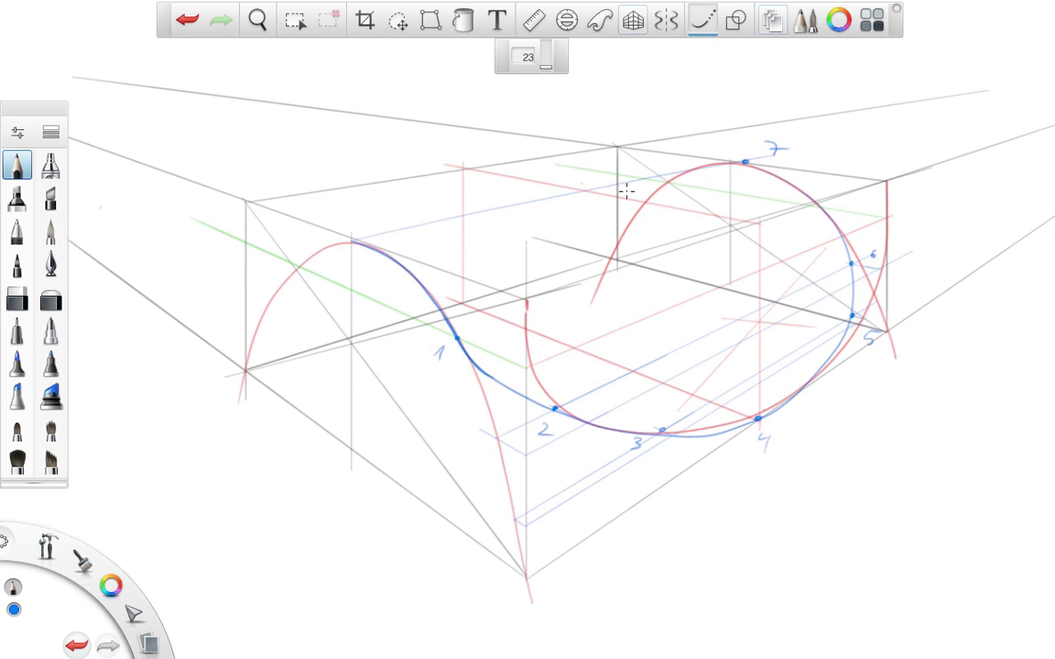
Draw thin blue construction lines from point 1 toward the far end and down to the floor, continuing along the floor to a vertical
click(458, 338)
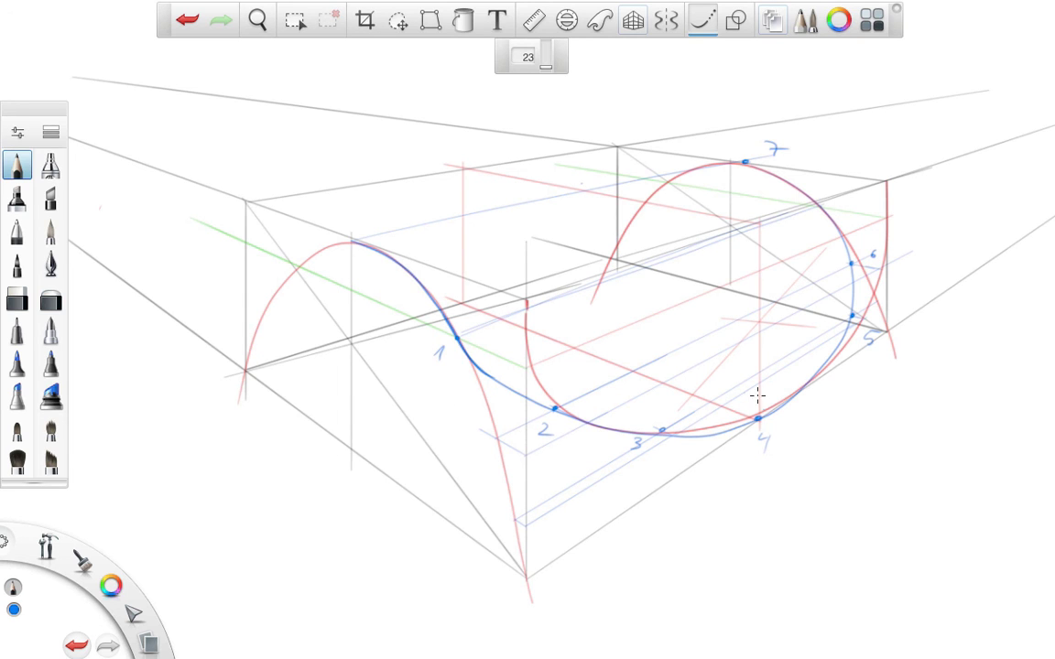
drag(456, 340, 441, 513)
drag(456, 337, 452, 533)
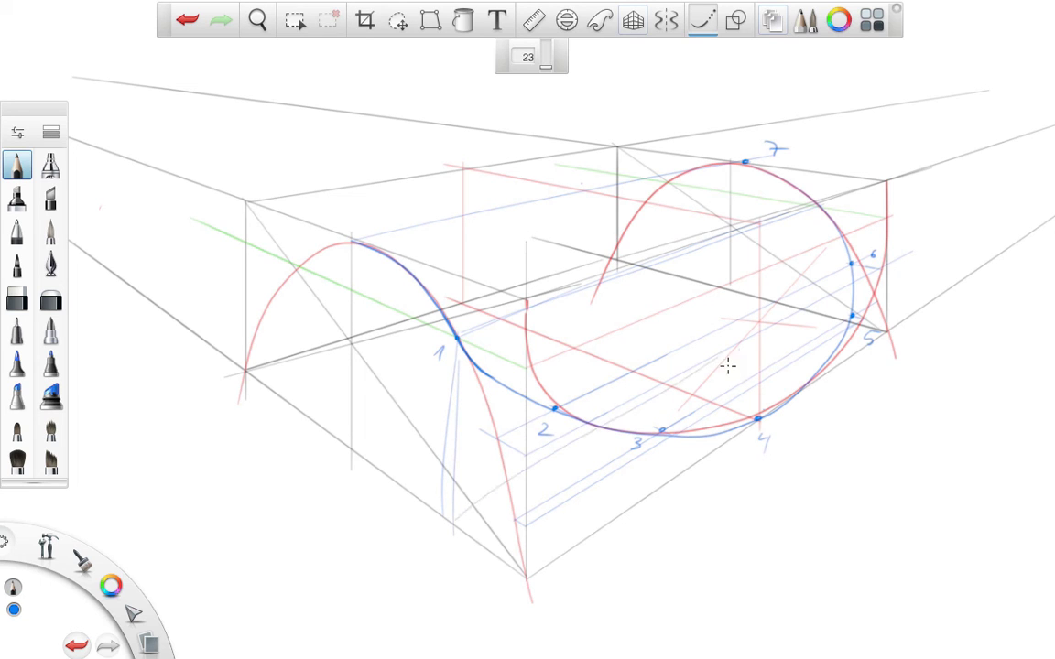
drag(700, 368, 732, 346)
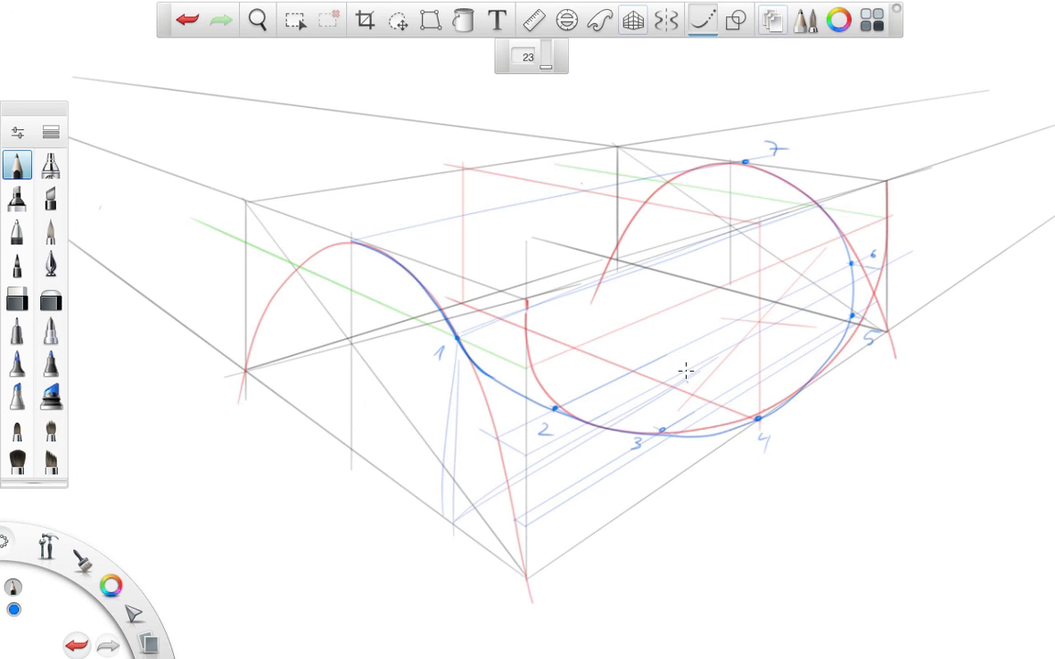
drag(688, 270, 688, 340)
With Steady Stroke off, draw a blue intermediate arch, then outline the vault's rear base edge, near arch, ridge and far arch toward point 6
click(702, 20)
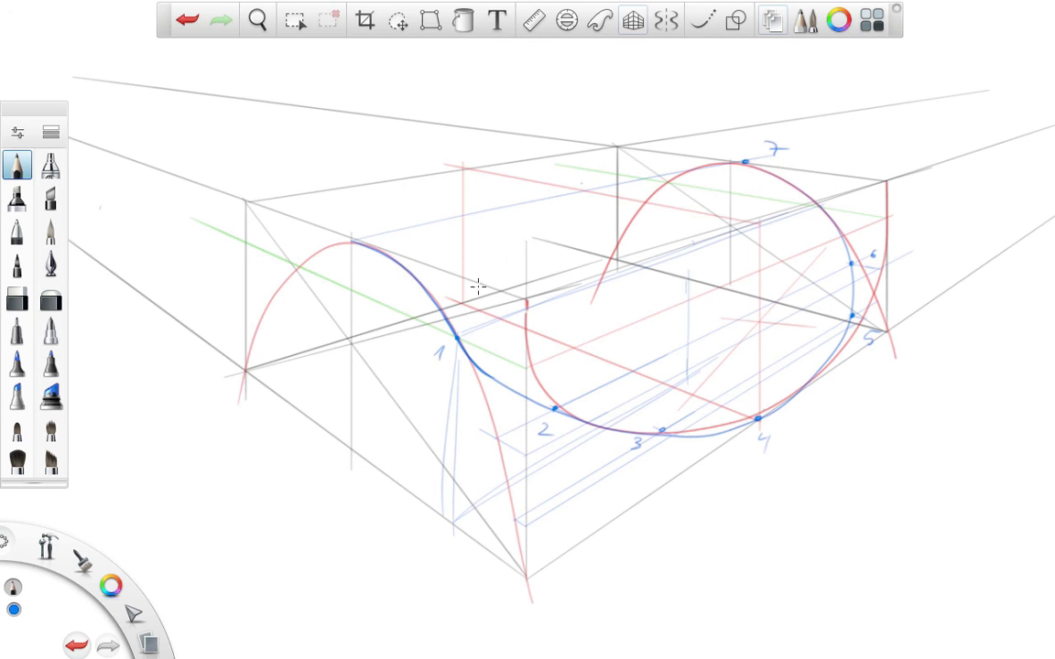
mouse_move(605, 188)
mouse_down()
mouse_move(744, 308)
mouse_move(754, 448)
mouse_up()
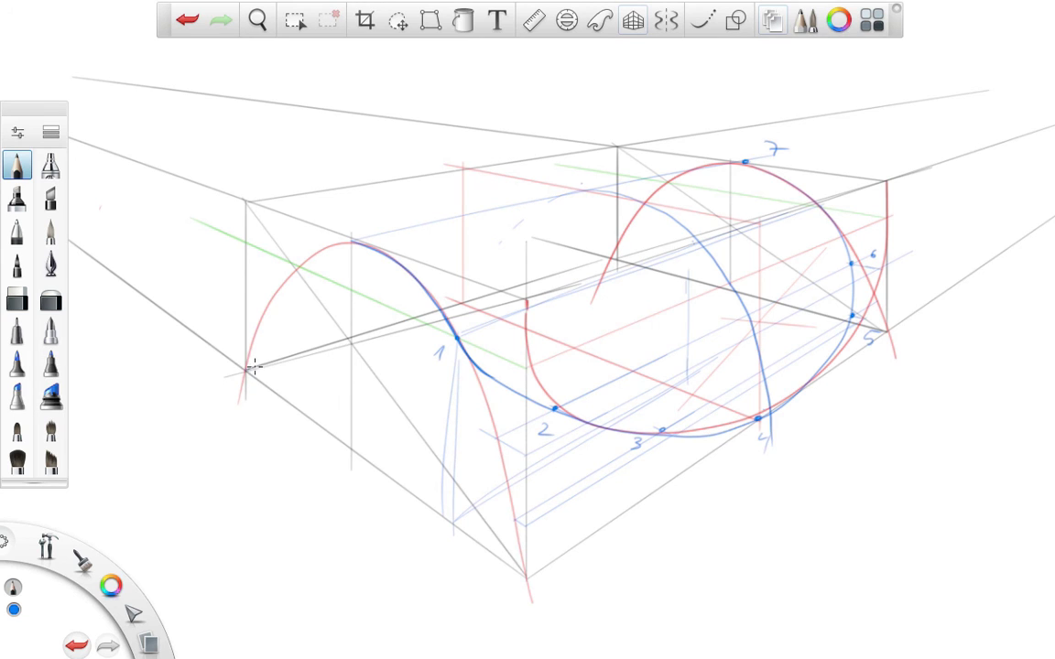
drag(254, 369, 456, 304)
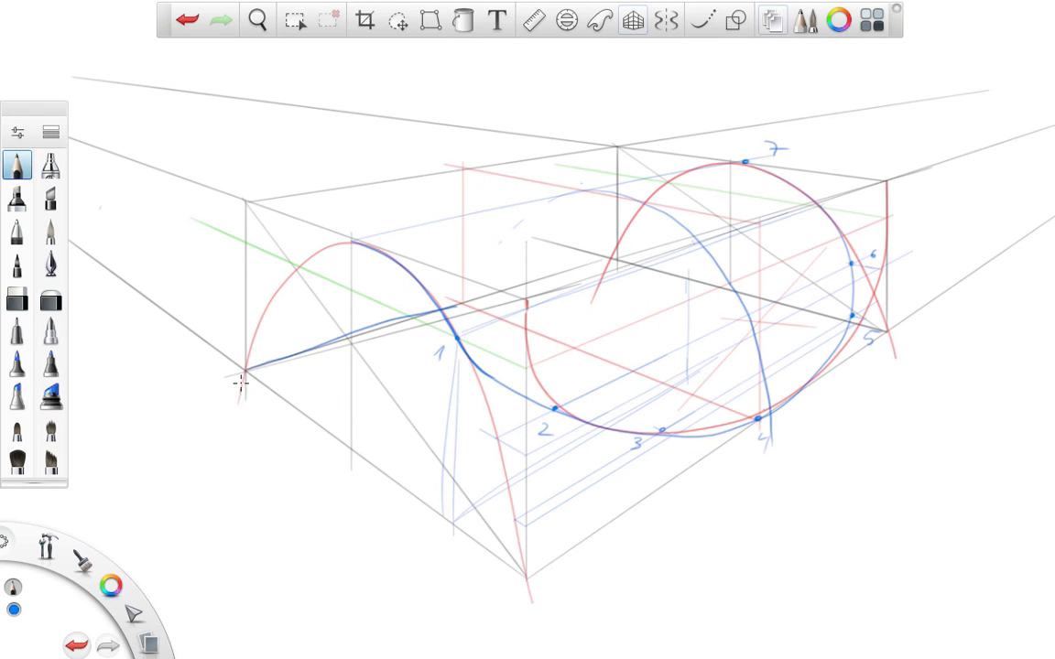
mouse_move(241, 381)
mouse_down()
mouse_move(268, 299)
mouse_move(313, 252)
mouse_move(624, 177)
mouse_move(748, 161)
mouse_move(810, 194)
mouse_move(855, 245)
mouse_up()
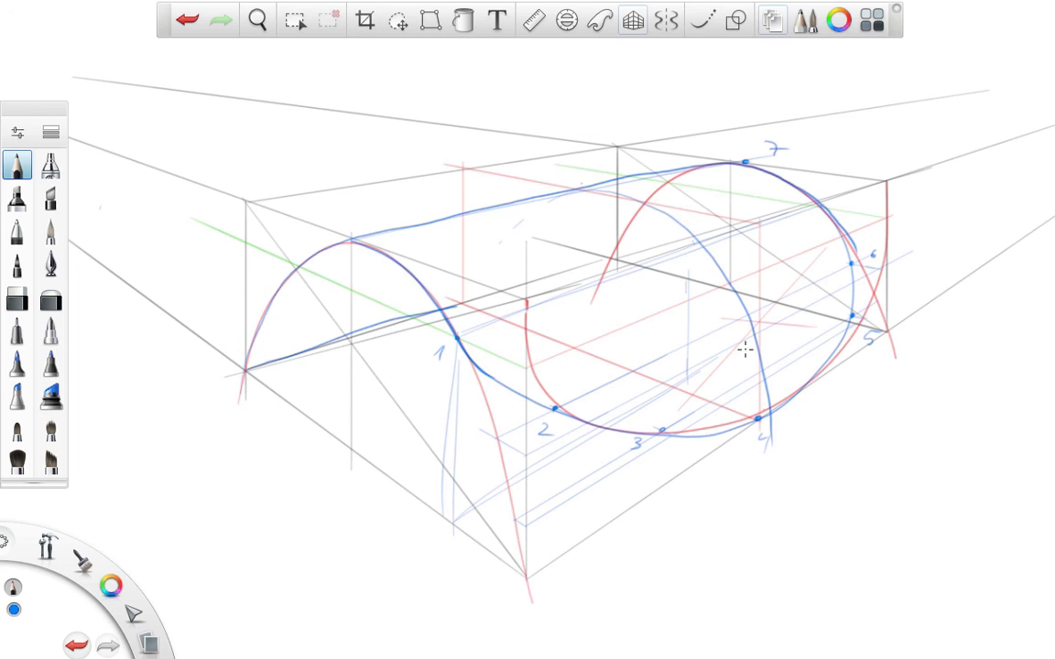
Switch the pencil colour to green and hatch the narrow strips between the paired construction lines leading to points 2 and 3
drag(111, 586, 56, 602)
mouse_move(511, 431)
mouse_down()
mouse_move(523, 445)
mouse_move(511, 446)
mouse_move(548, 437)
mouse_up()
mouse_move(545, 495)
mouse_down()
mouse_move(540, 509)
mouse_move(635, 475)
mouse_up()
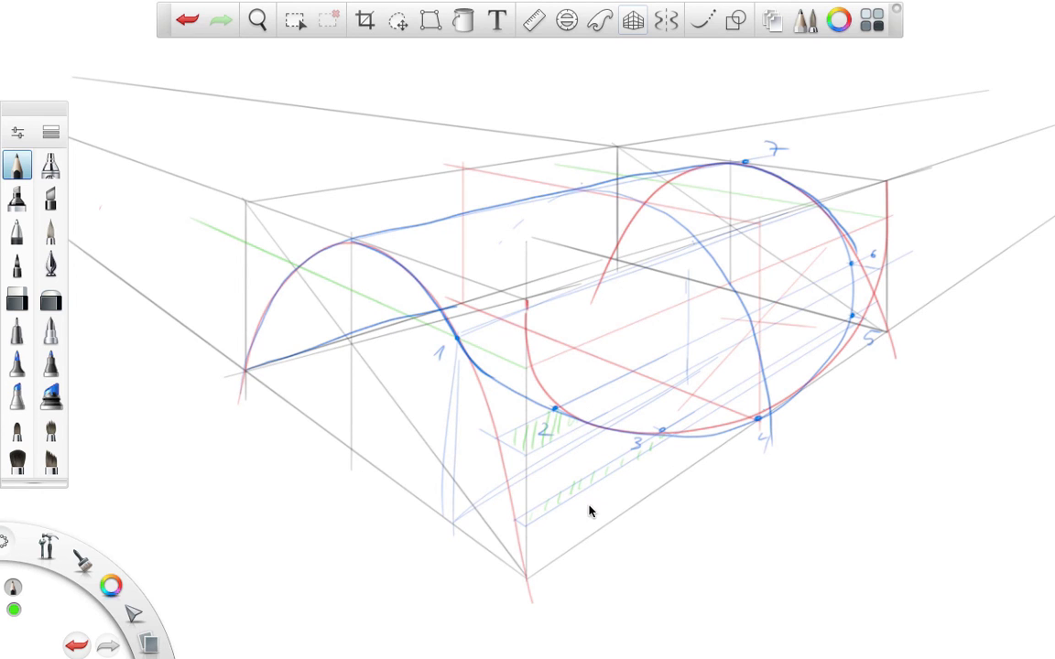